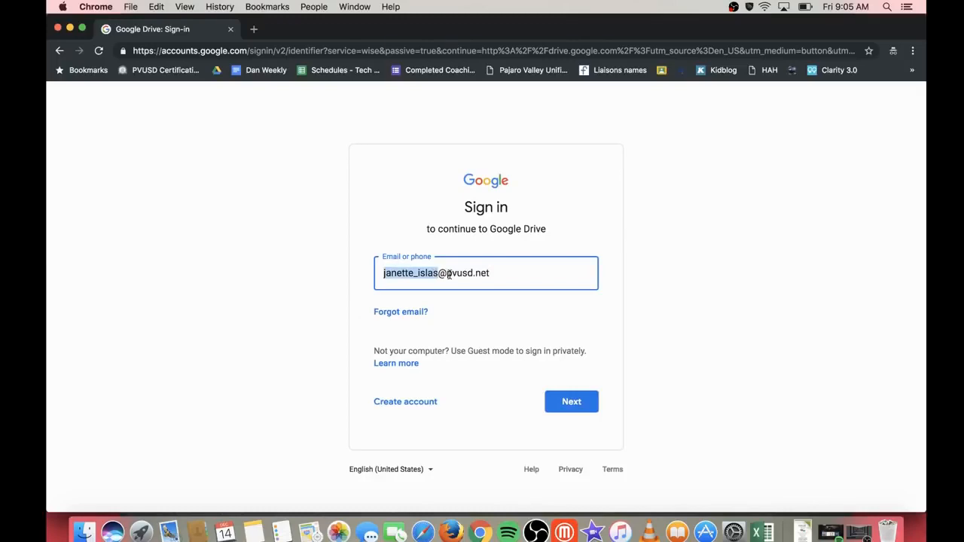
Step: Fix the domain part of the school e-mail address, continue, and sign in with the account password
left_click(503, 273)
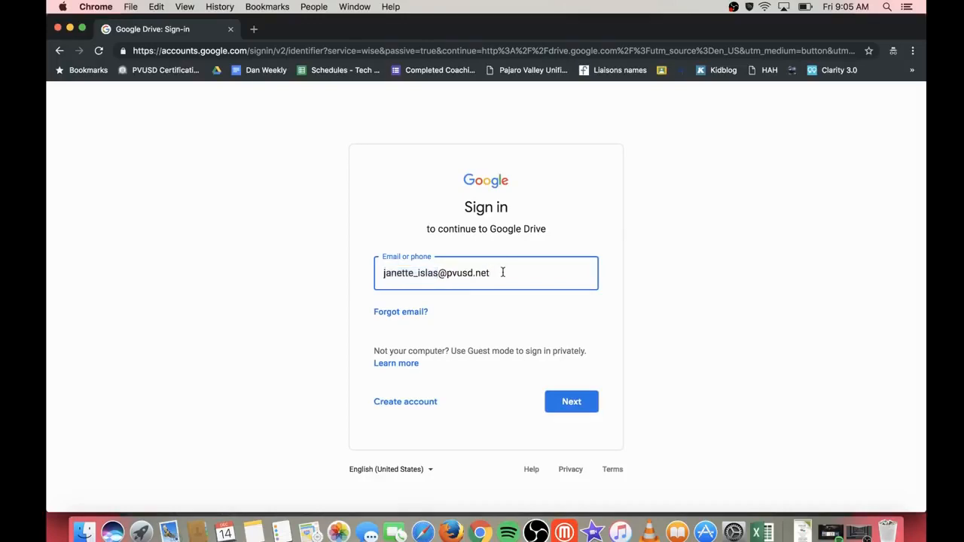
left_click_drag(502, 272, 439, 273)
key("BackSpace")
key("super+a")
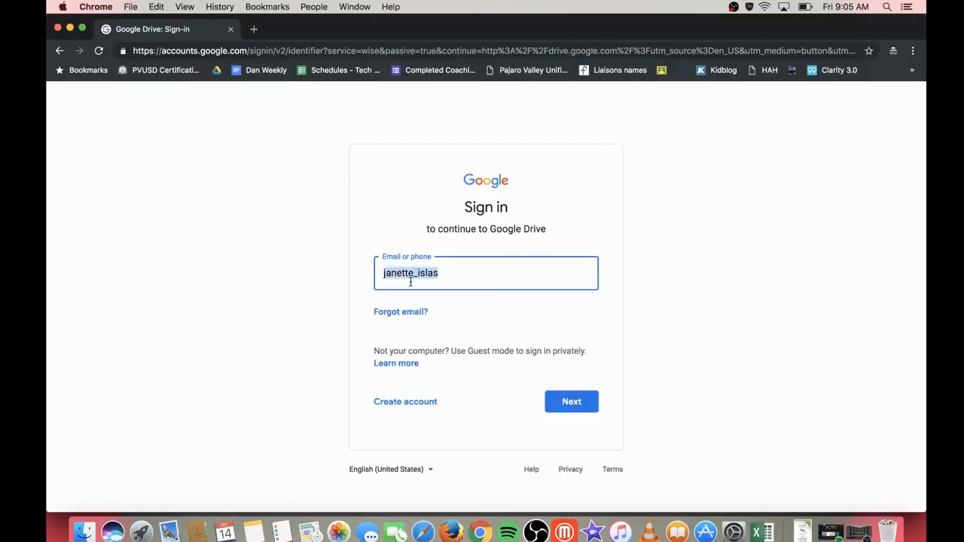
left_click(453, 272)
type("@pvusd.net")
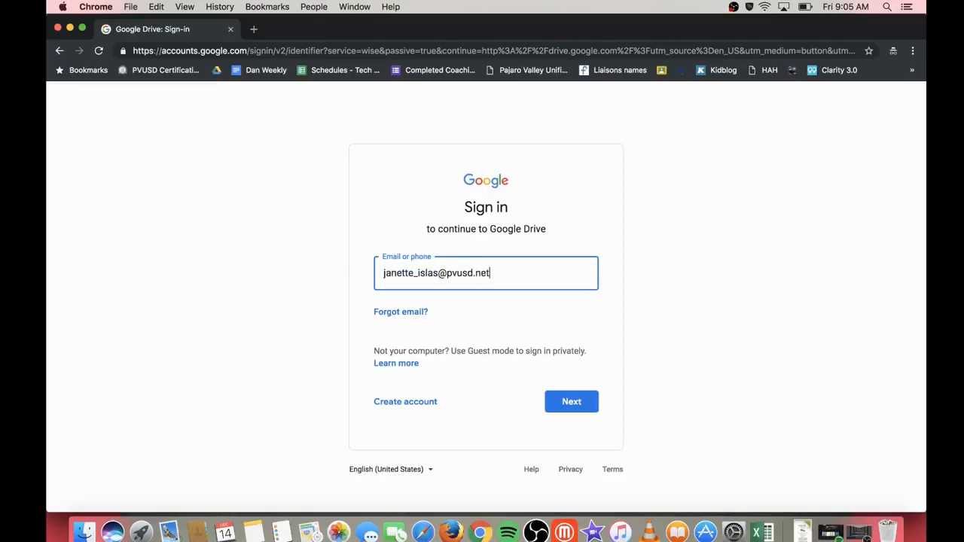
left_click(577, 401)
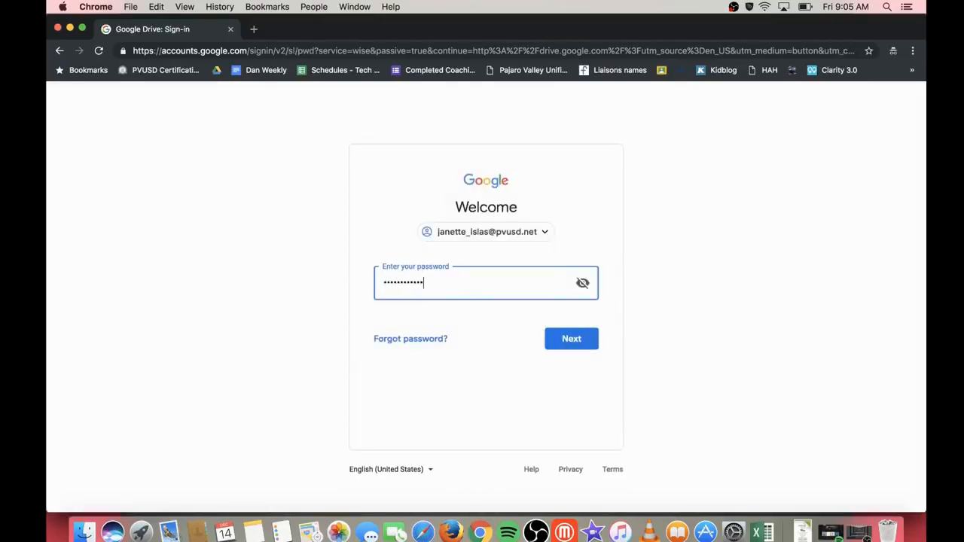
key("Return")
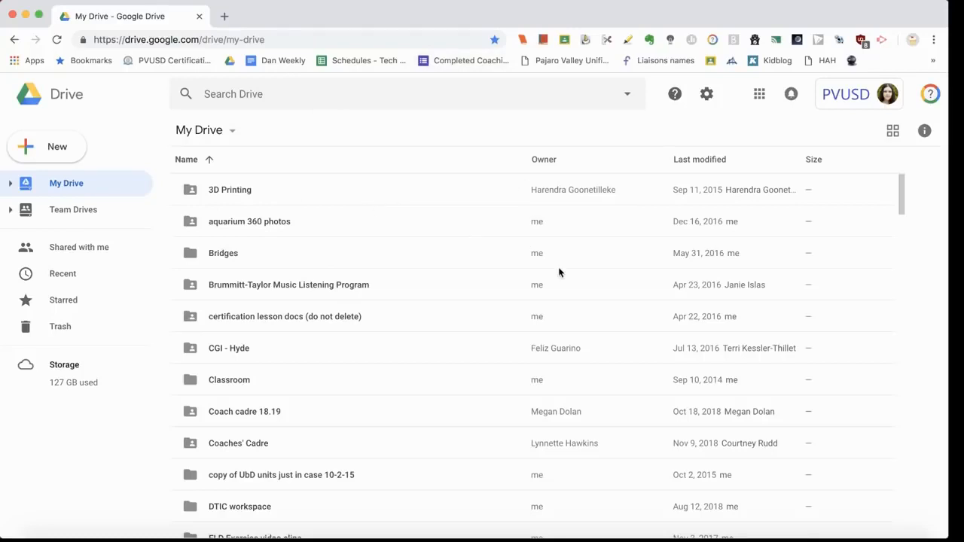
Step: Browse the My Drive list, then sort it by name Z–A so Writer's Workshop comes first
scroll(517, 345, "down", 5)
scroll(517, 346, "down", 8)
scroll(518, 345, "down", 20)
scroll(517, 346, "down", 3)
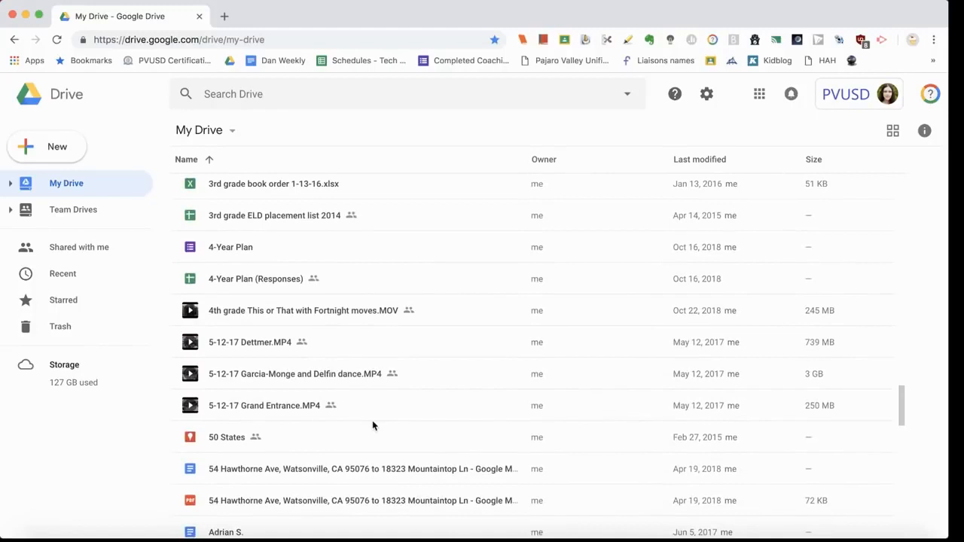
scroll(372, 421, "down", 8)
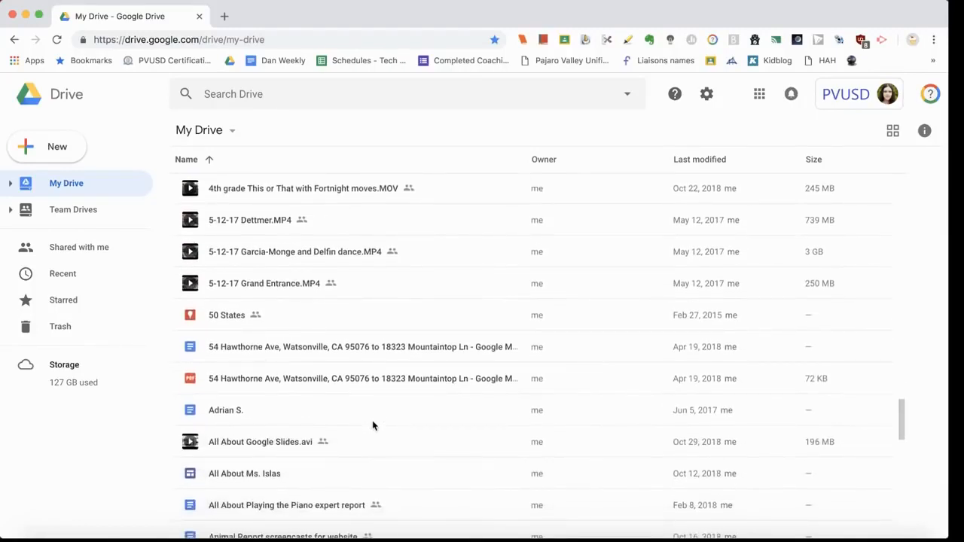
scroll(372, 424, "up", 20)
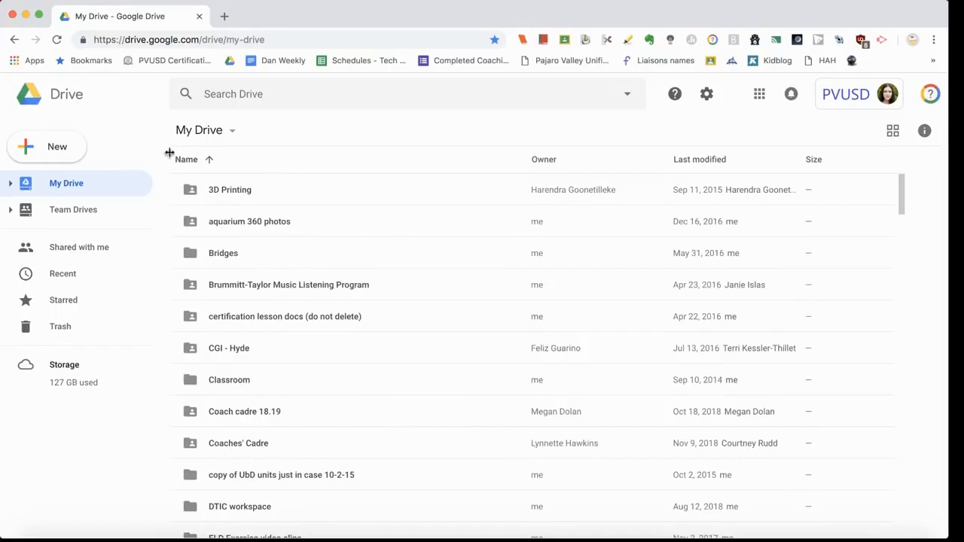
left_click(187, 160)
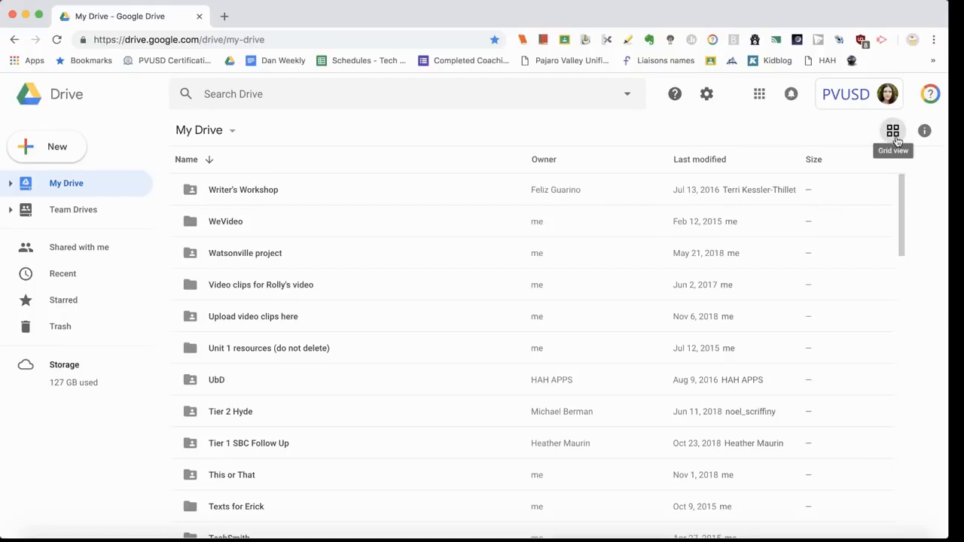
Step: Preview My Drive as grid tiles, then return to list view sorted A–Z from 3D Printing
left_click(896, 136)
scroll(709, 325, "down", 3)
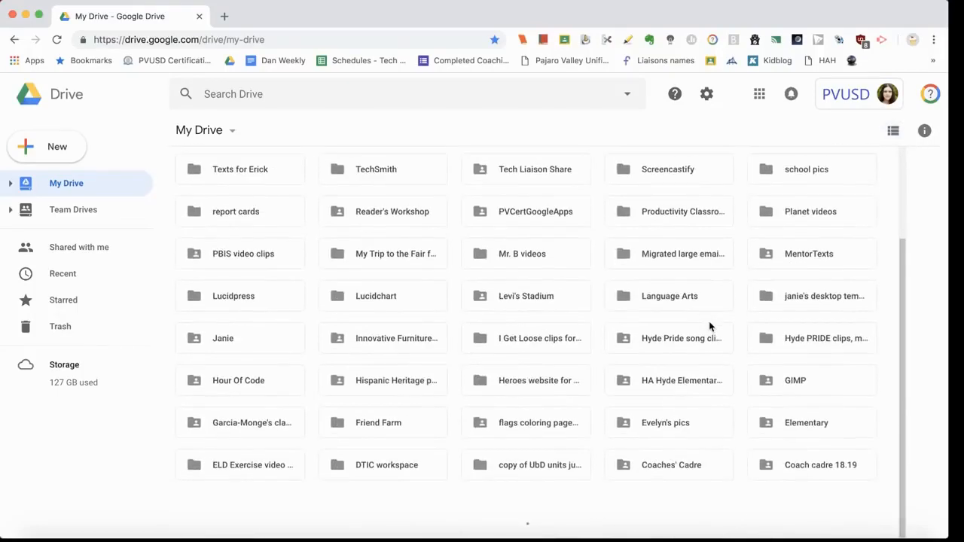
scroll(656, 395, "down", 5)
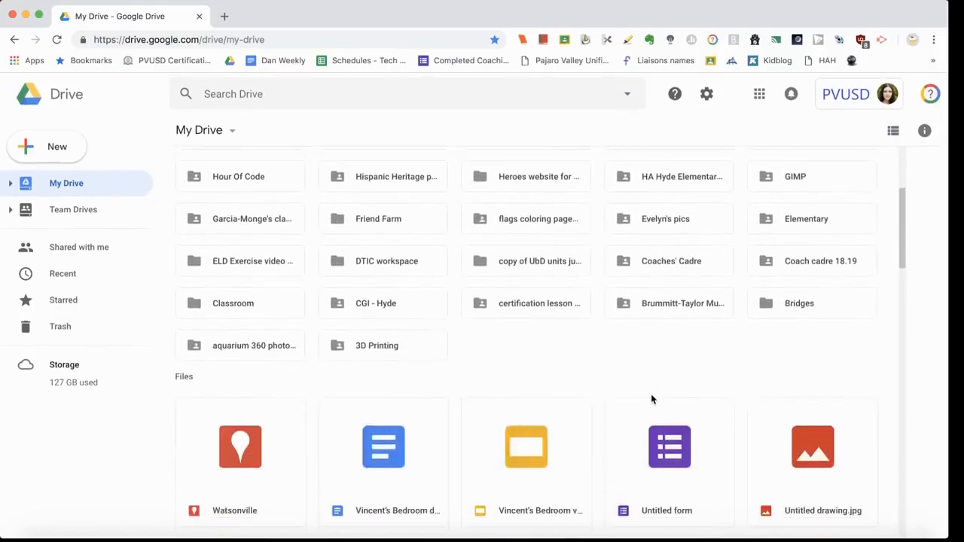
scroll(652, 399, "down", 3)
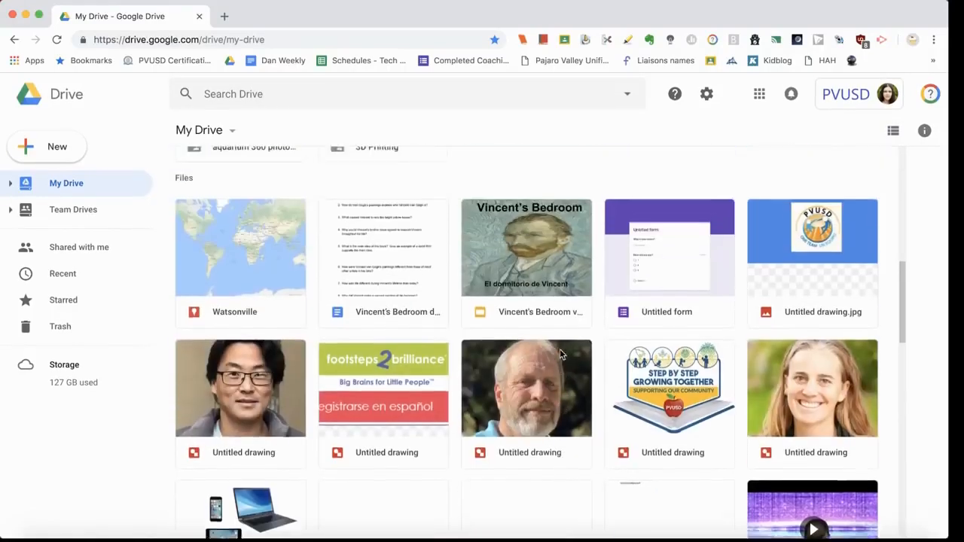
scroll(560, 354, "up", 3)
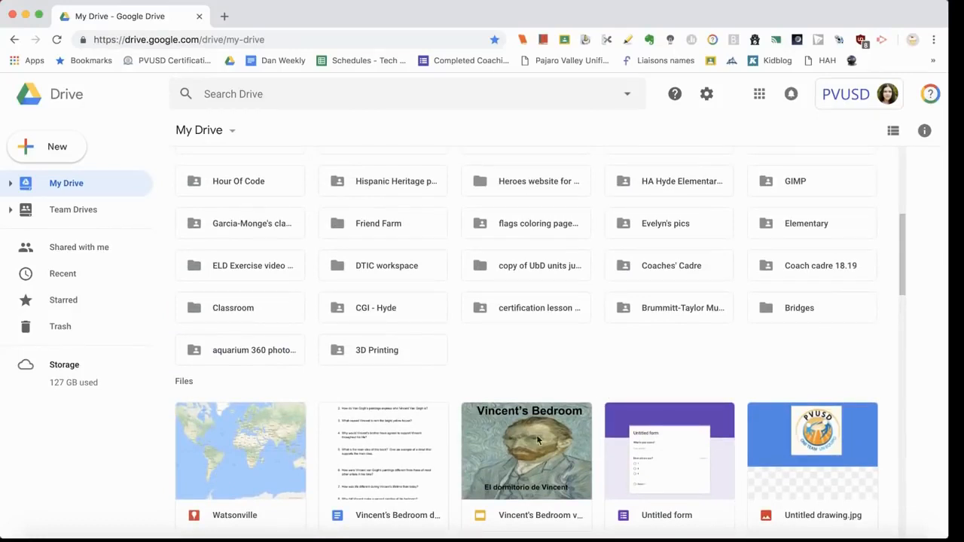
scroll(515, 450, "up", 5)
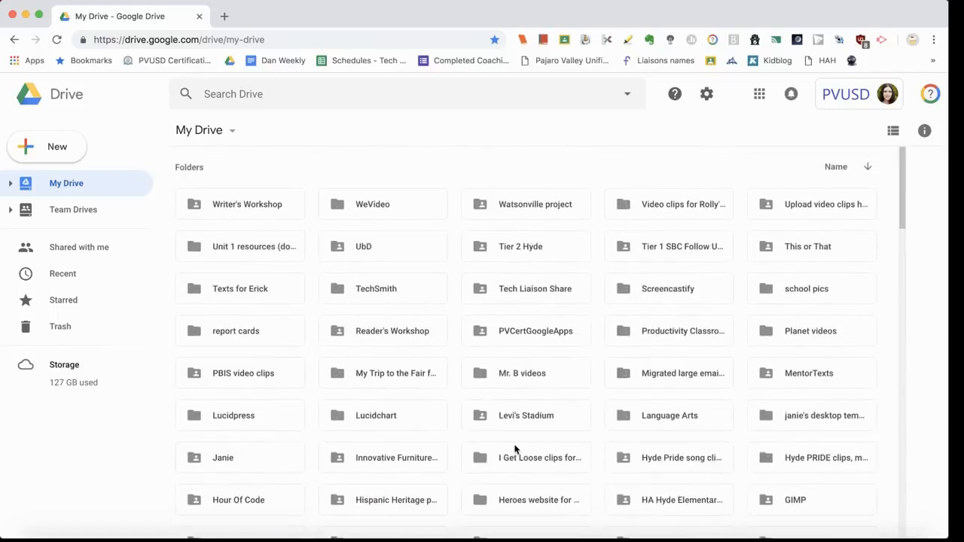
left_click(893, 131)
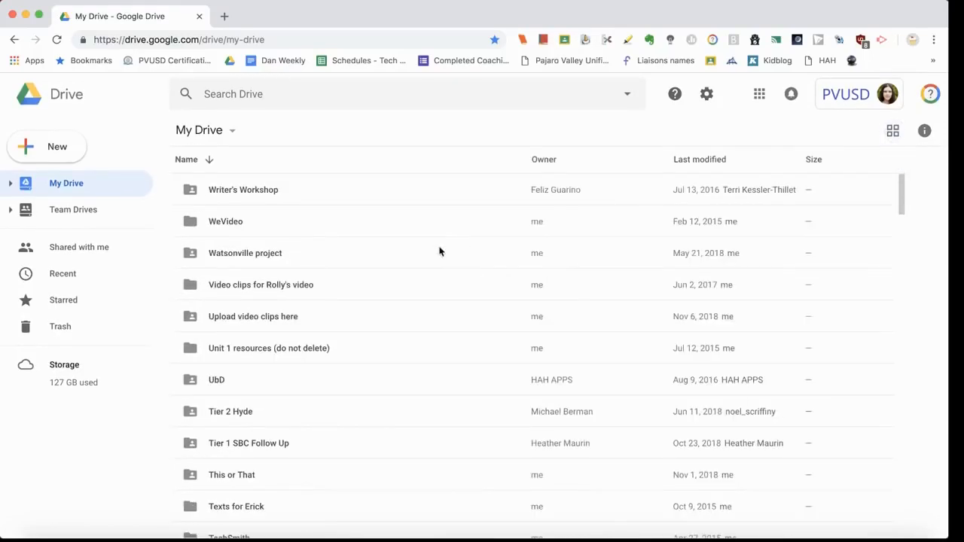
left_click(192, 162)
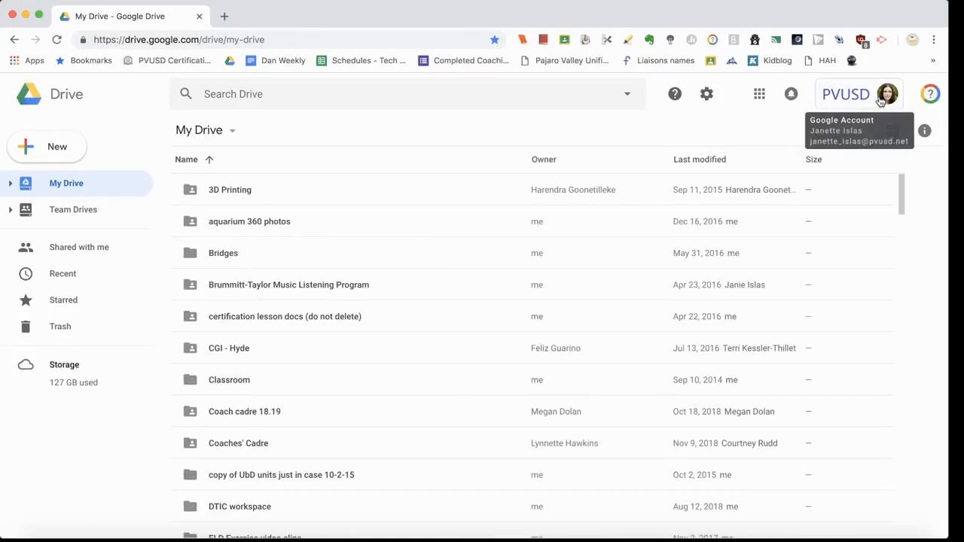
left_click(866, 101)
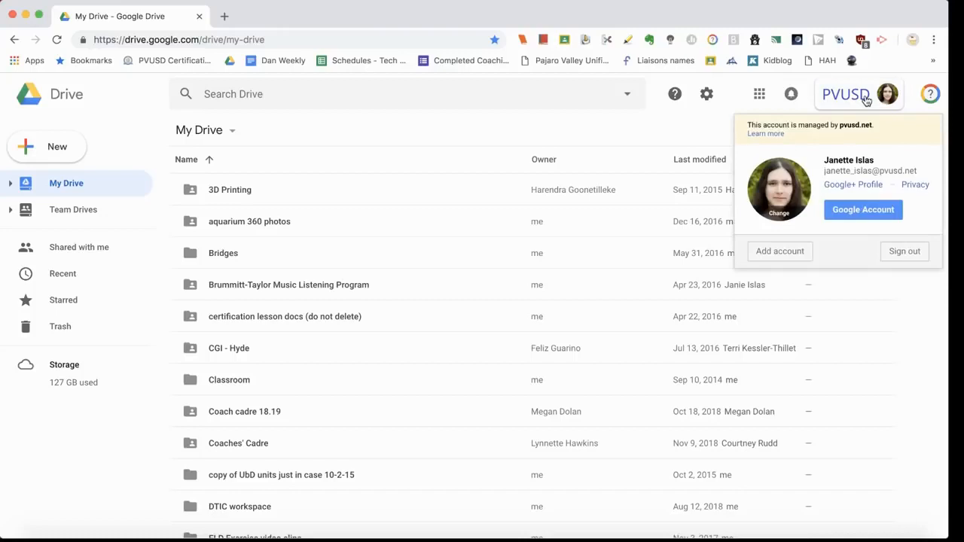
left_click(798, 192)
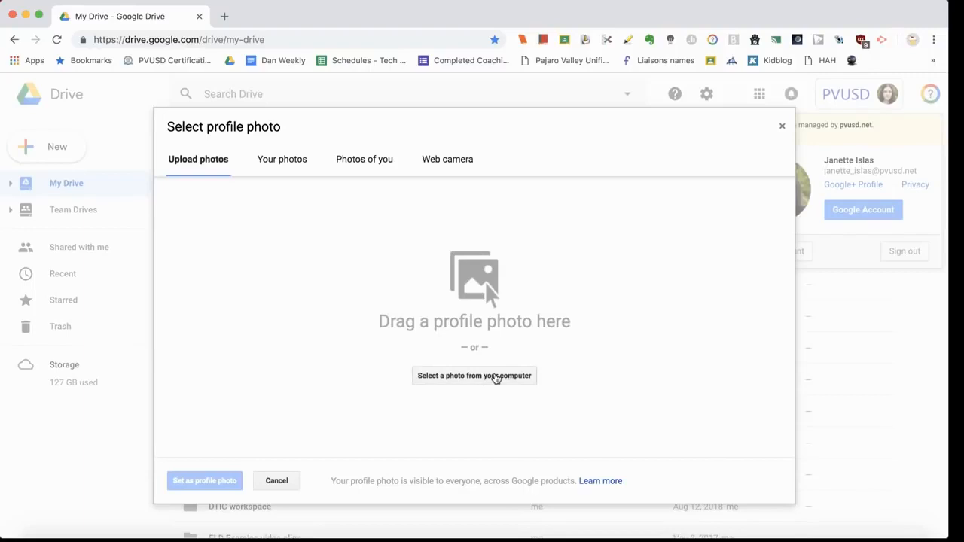
left_click(276, 481)
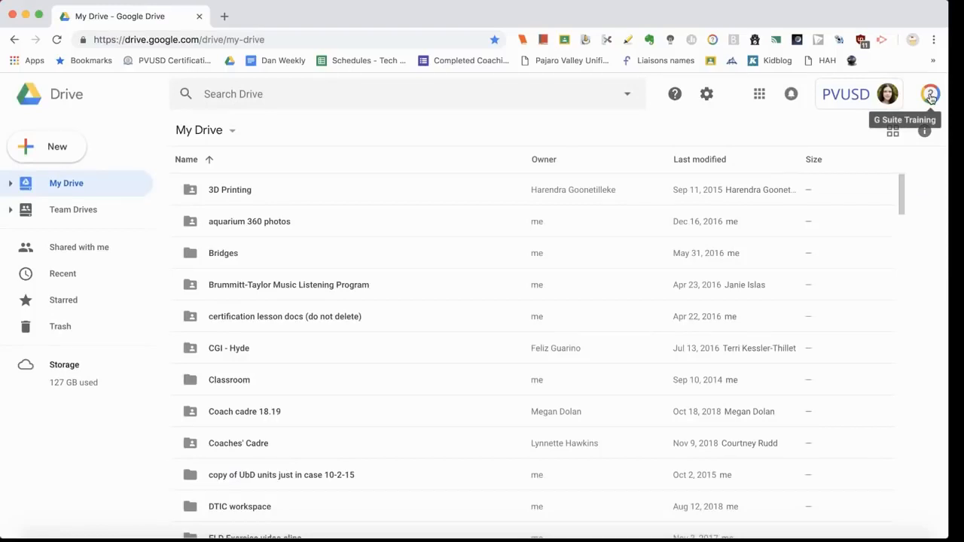
left_click(931, 96)
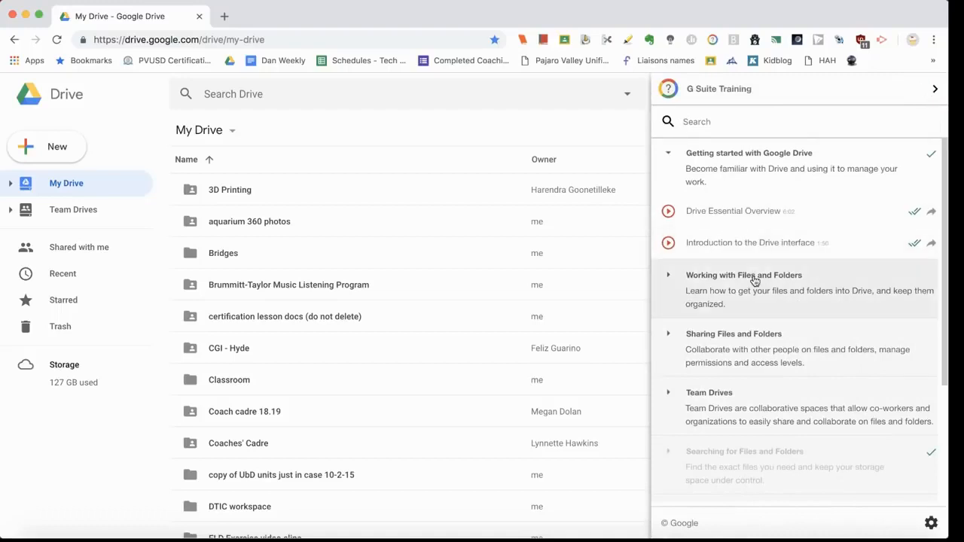
scroll(755, 281, "down", 3)
scroll(755, 281, "down", 1)
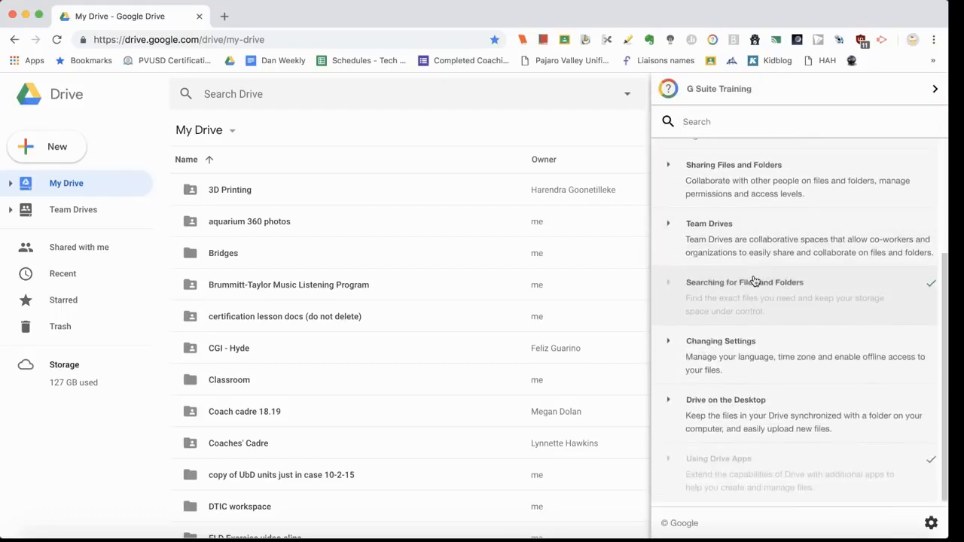
scroll(755, 281, "up", 1)
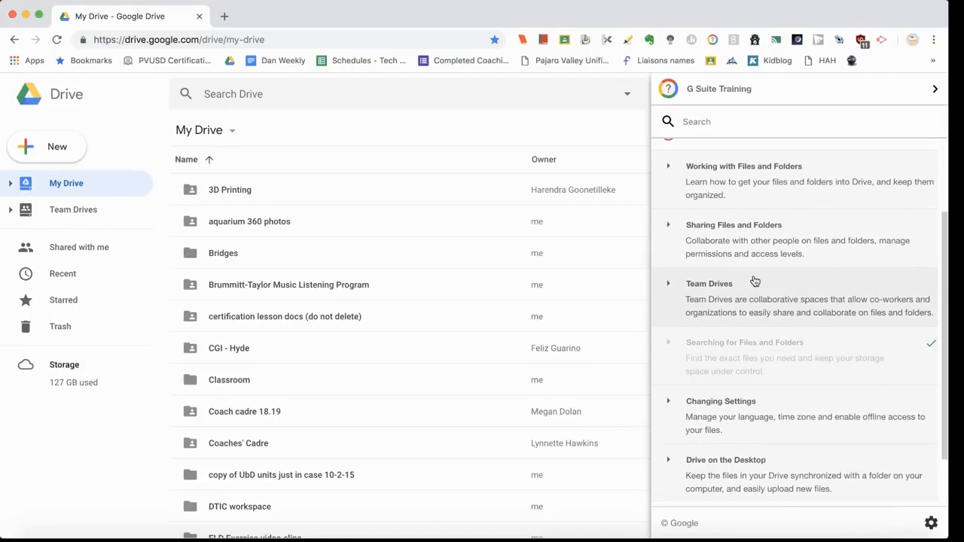
left_click(670, 229)
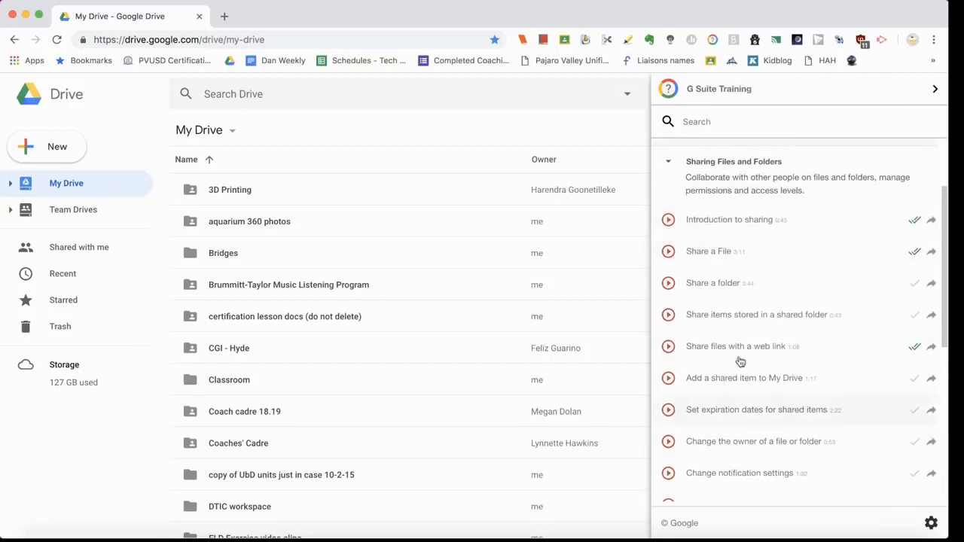
left_click(670, 165)
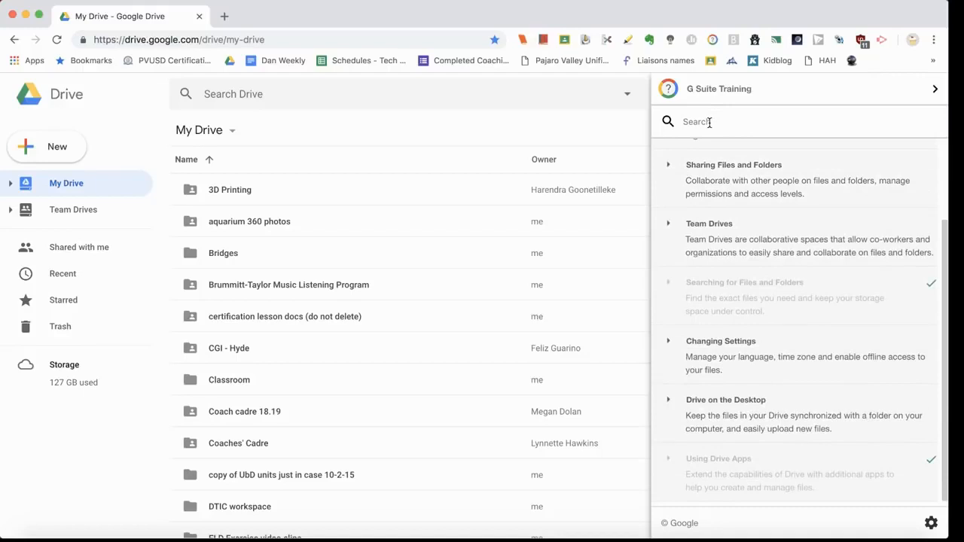
left_click(709, 122)
type("settings")
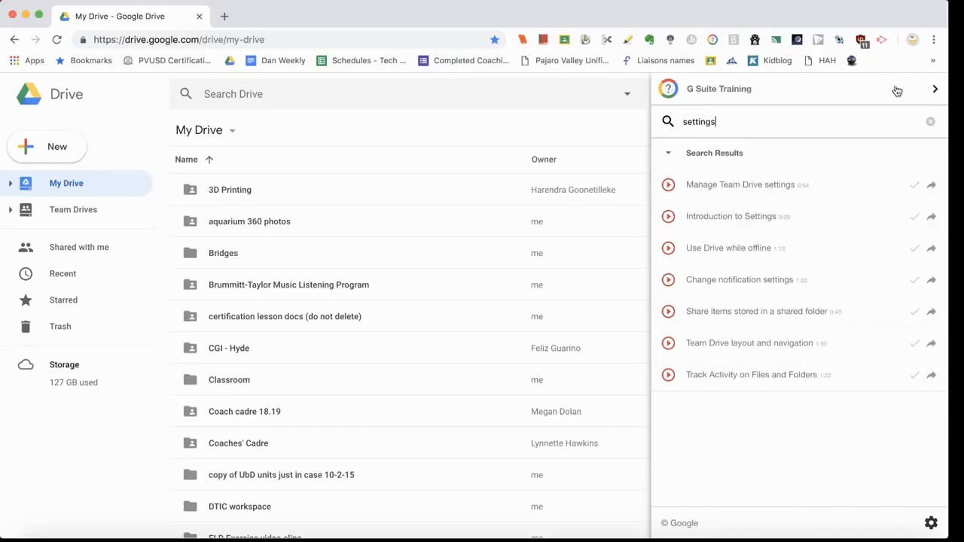
left_click(935, 90)
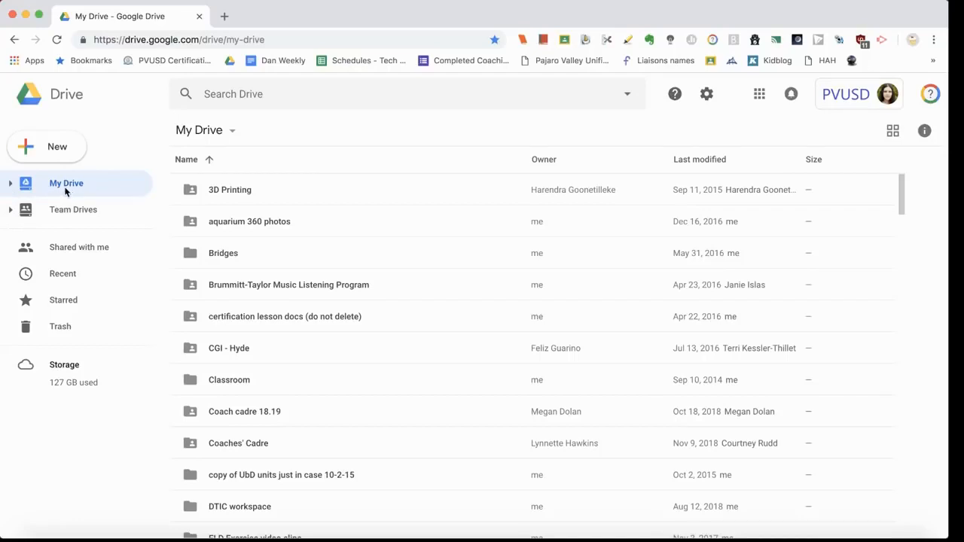
left_click(10, 185)
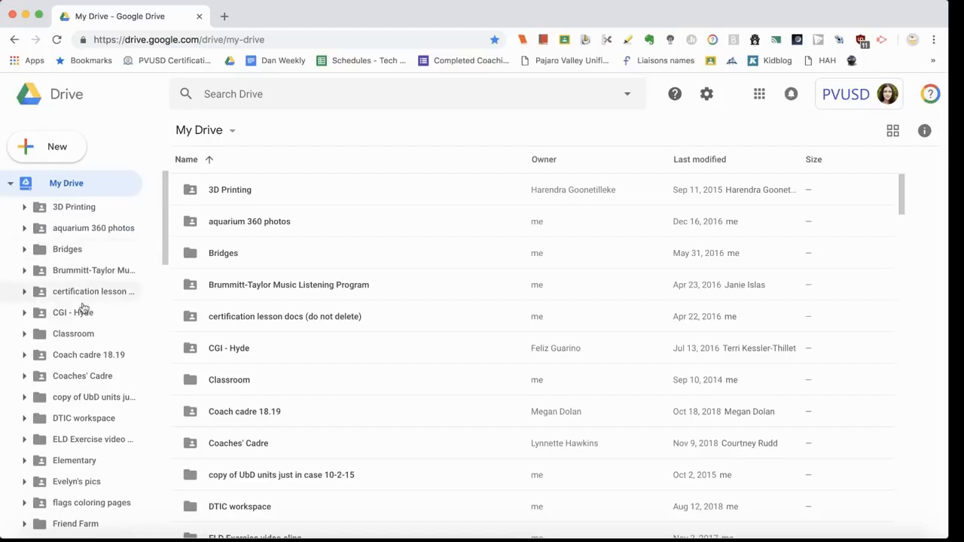
left_click(24, 251)
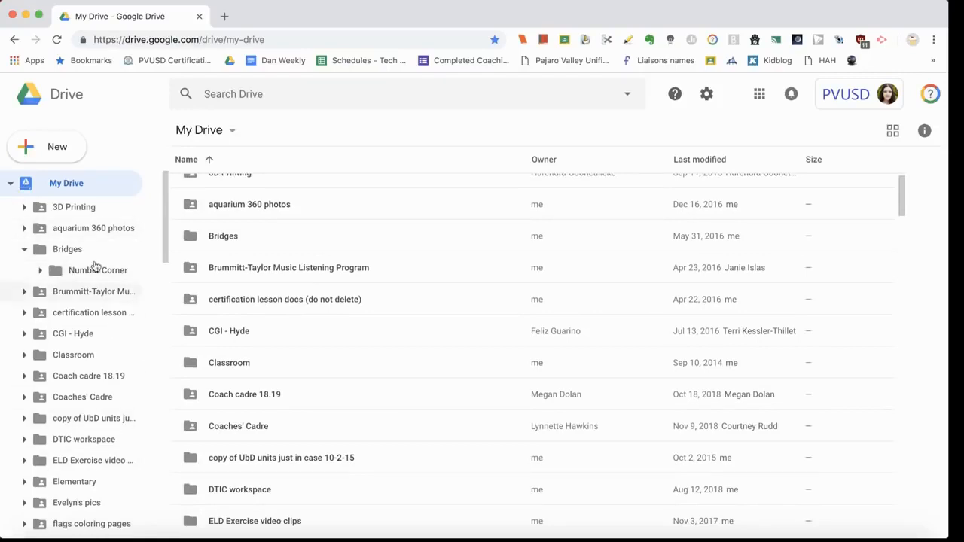
left_click(10, 185)
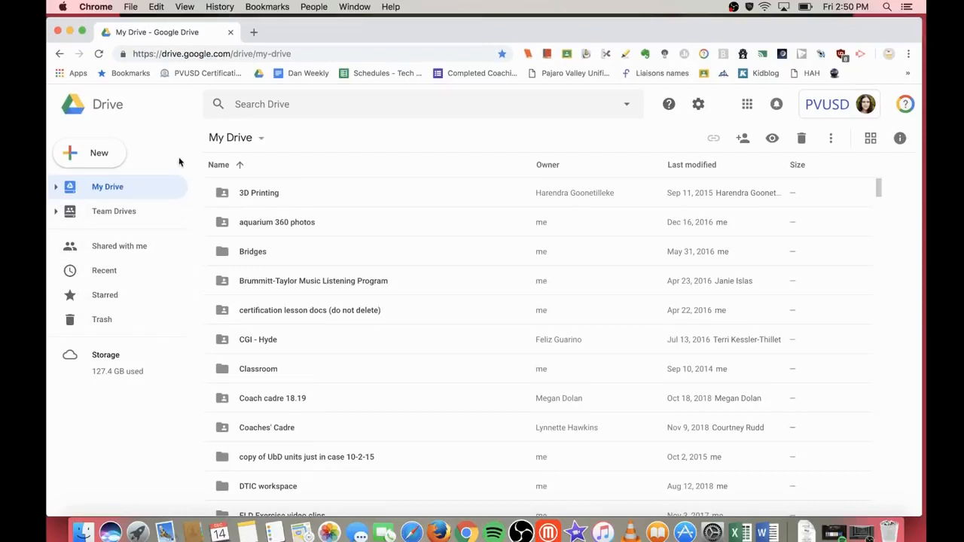
Step: Clear the My Drive selection and switch to the Shared with me page
left_click(149, 188)
scroll(351, 409, "down", 2)
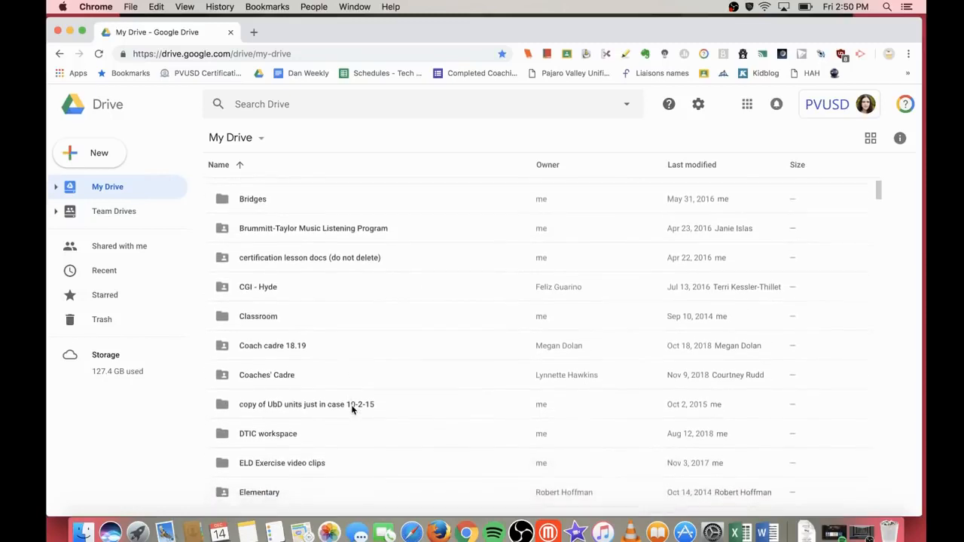
scroll(351, 408, "down", 8)
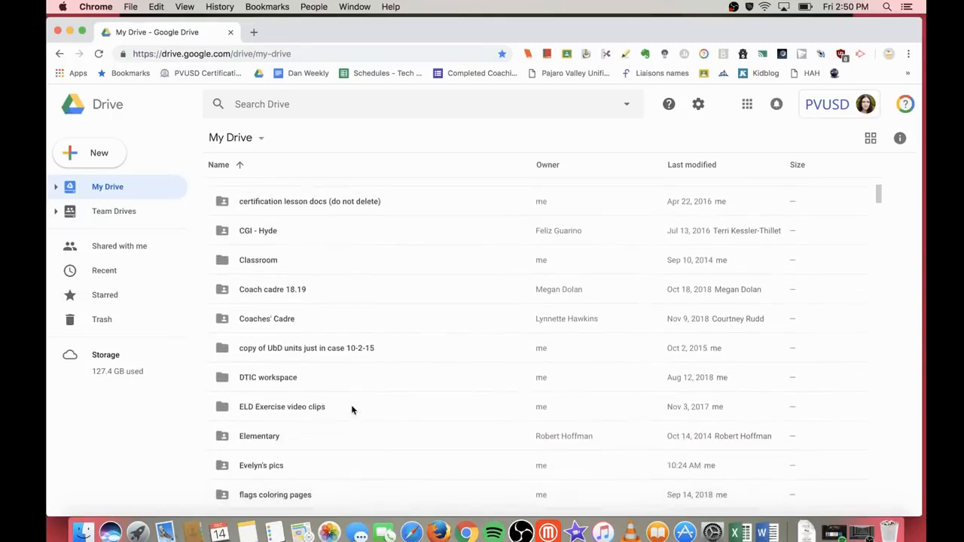
scroll(351, 410, "up", 10)
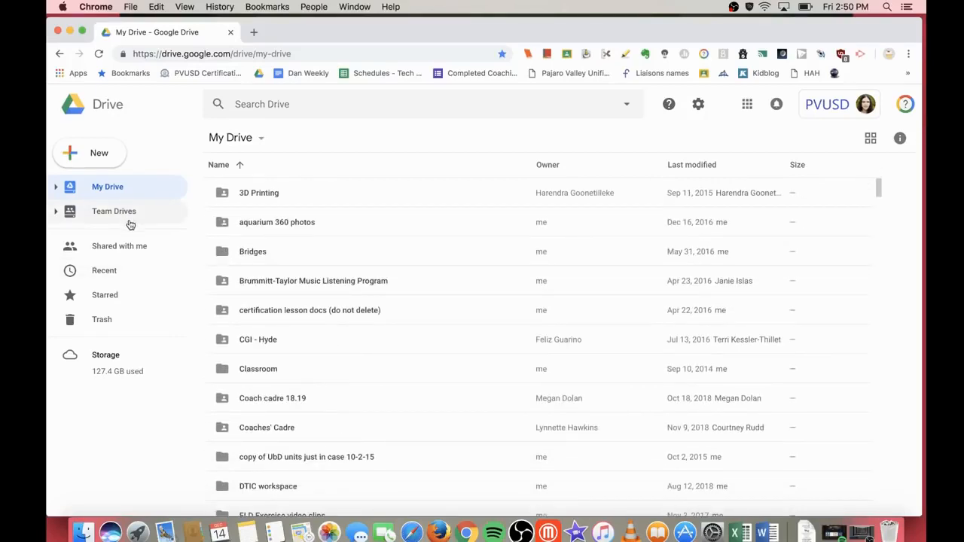
left_click(119, 254)
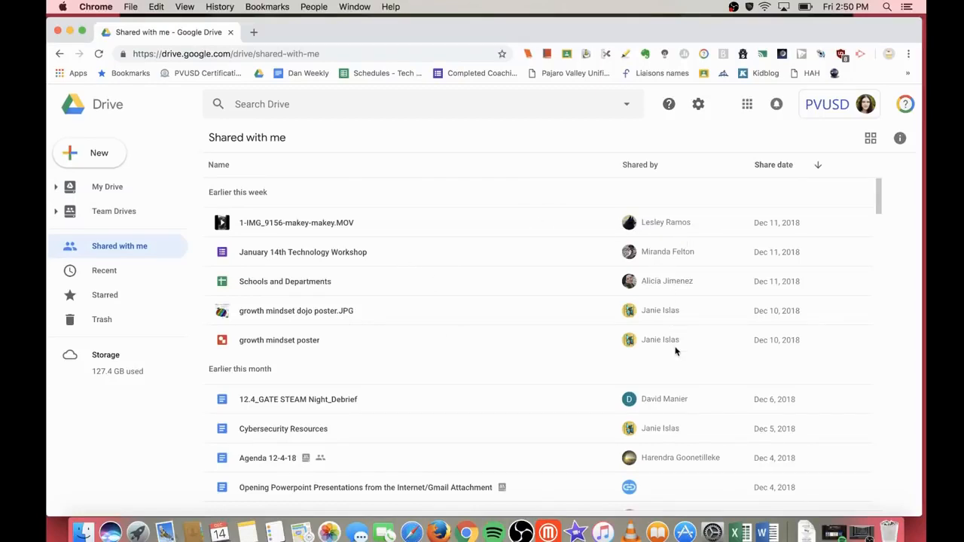
Step: Add the shared 'Radcliff Hour of Code 2018-19' document to My Drive
scroll(393, 377, "down", 15)
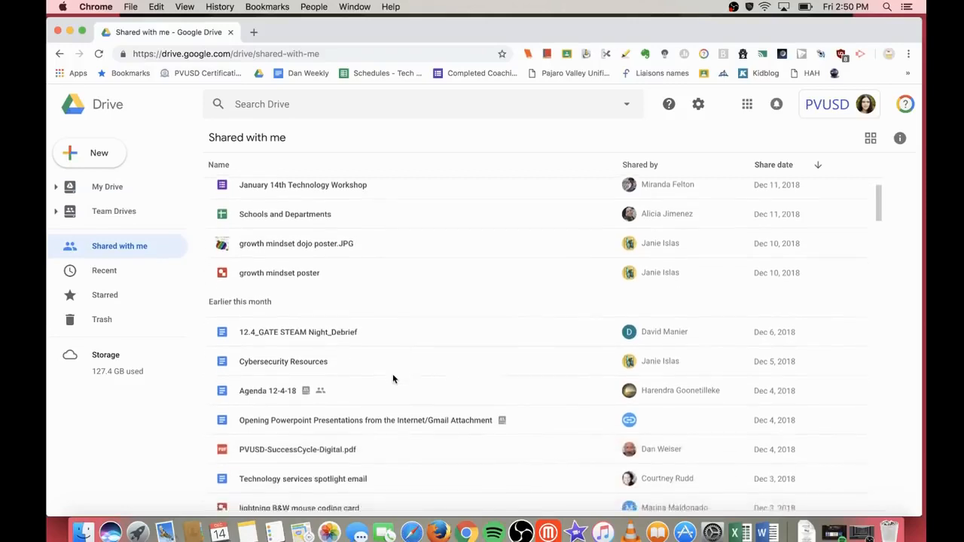
scroll(393, 377, "up", 20)
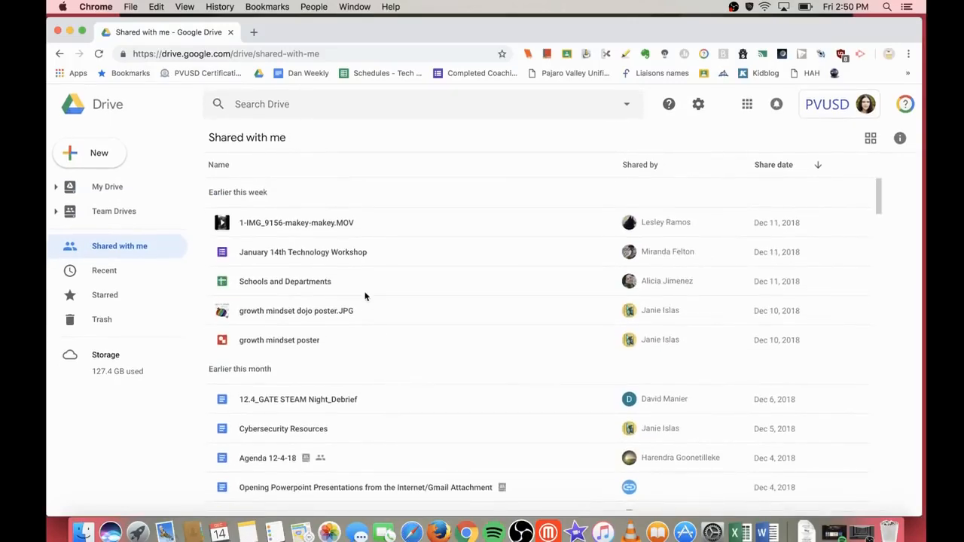
scroll(354, 360, "down", 2)
scroll(353, 364, "down", 2)
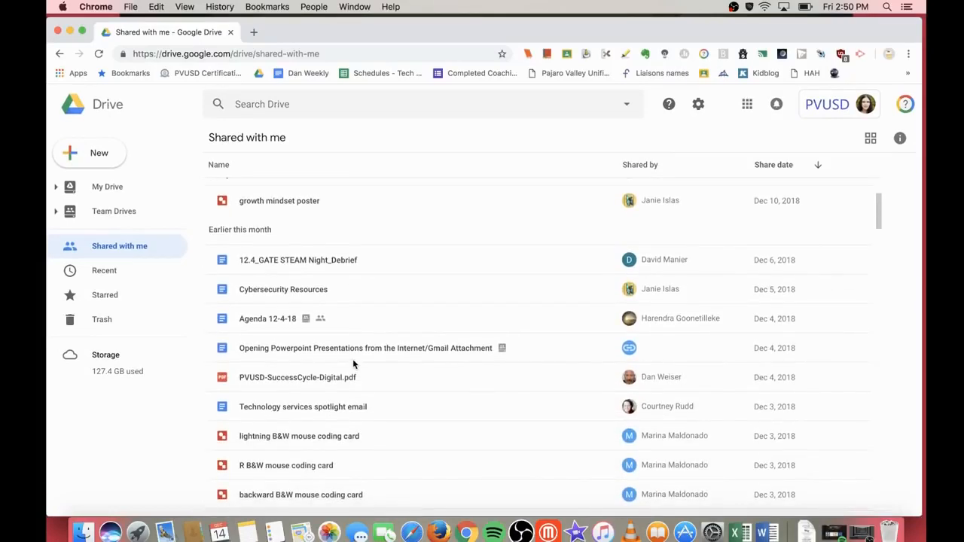
scroll(352, 365, "down", 3)
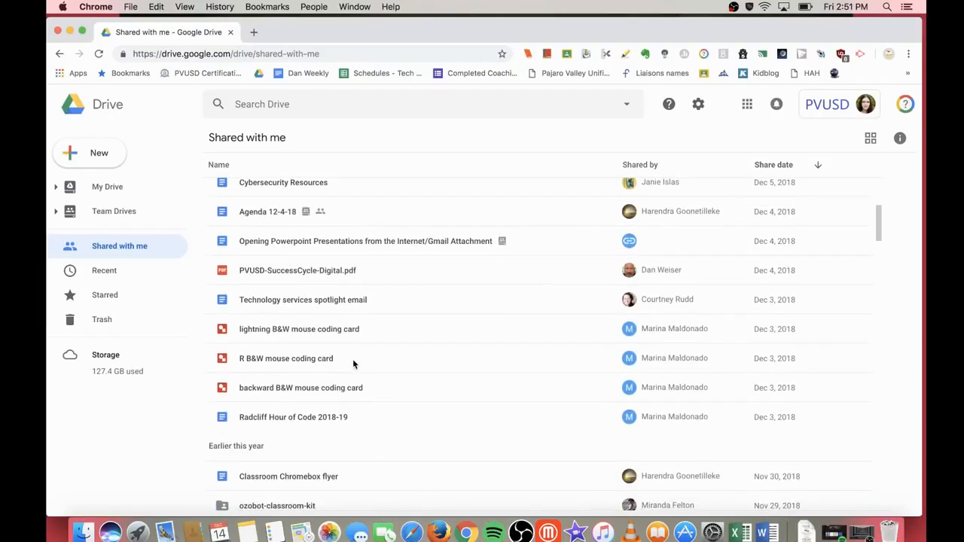
scroll(353, 358, "down", 2)
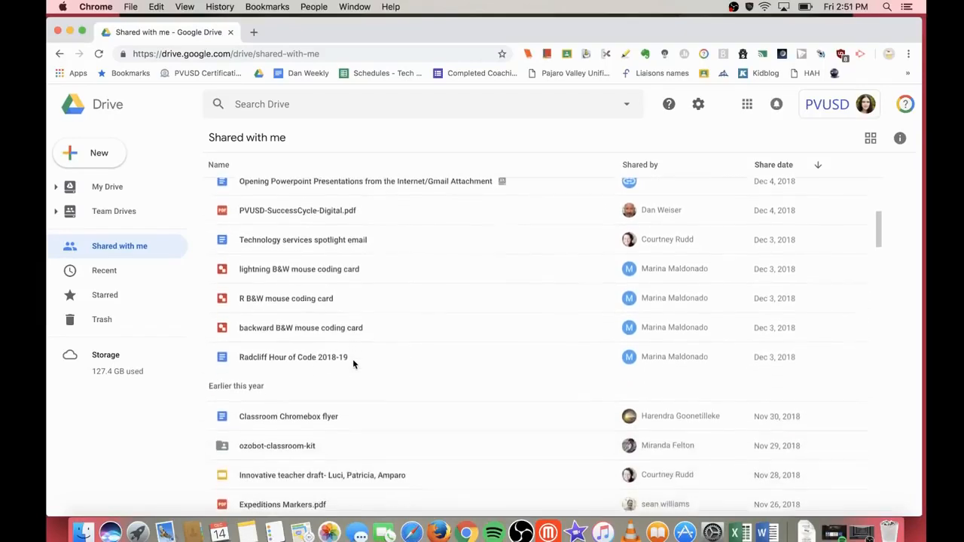
left_click(274, 356)
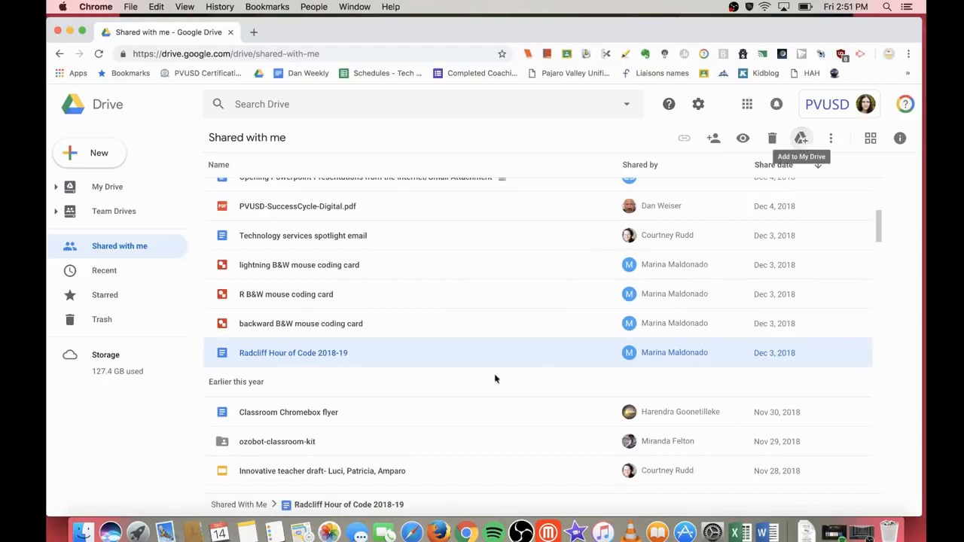
right_click(374, 356)
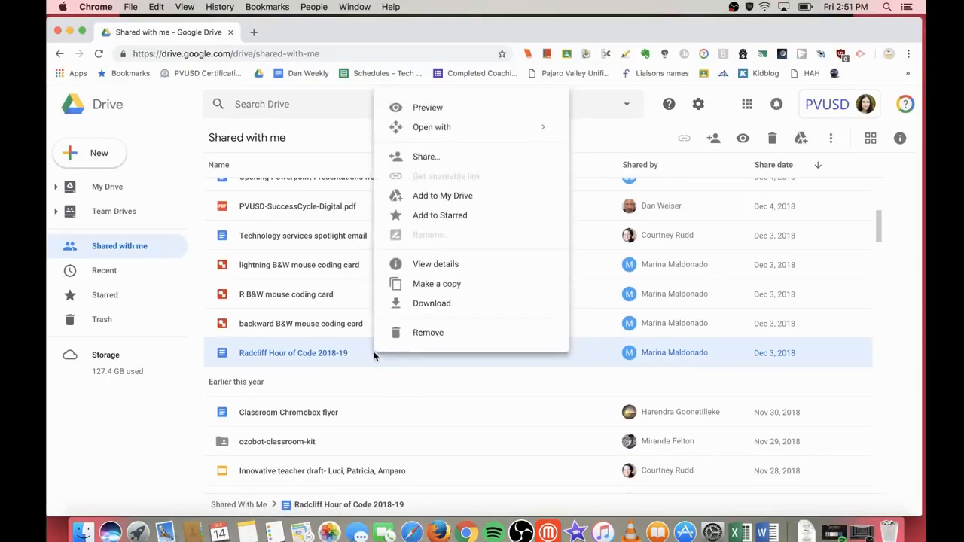
left_click(464, 197)
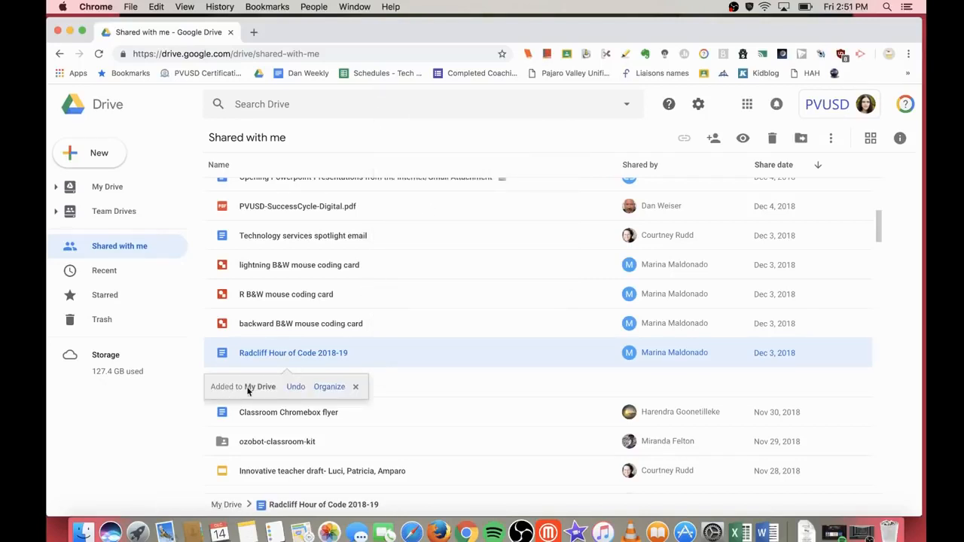
Step: Find the Radcliff document in My Drive, then go back to Shared with me
left_click(116, 188)
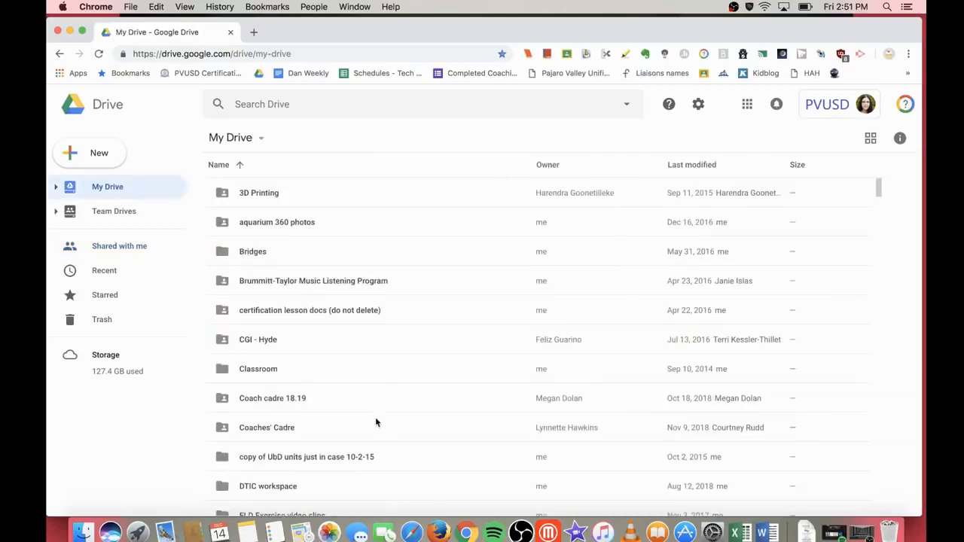
scroll(377, 420, "down", 15)
scroll(376, 422, "down", 20)
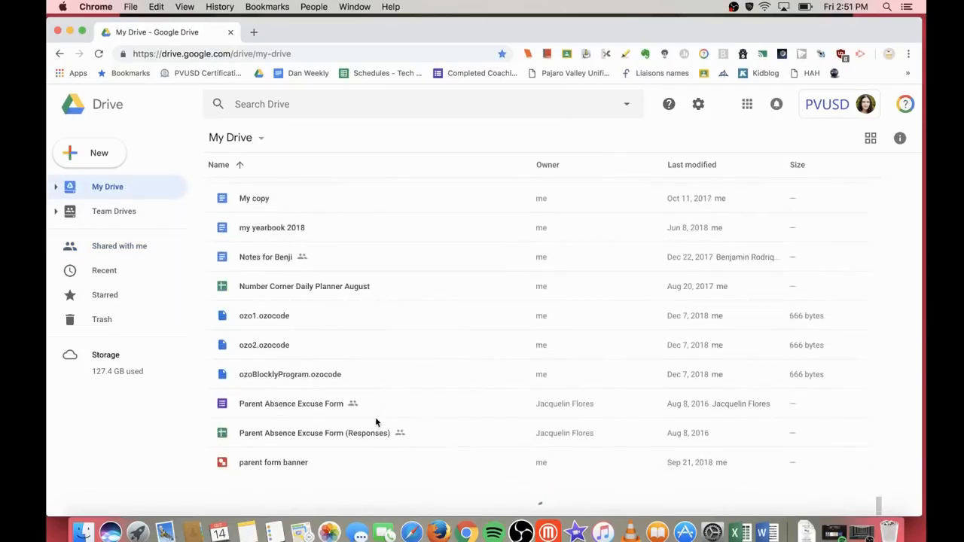
scroll(368, 431, "down", 5)
scroll(368, 432, "down", 5)
scroll(368, 431, "up", 3)
scroll(367, 427, "up", 2)
scroll(367, 427, "down", 4)
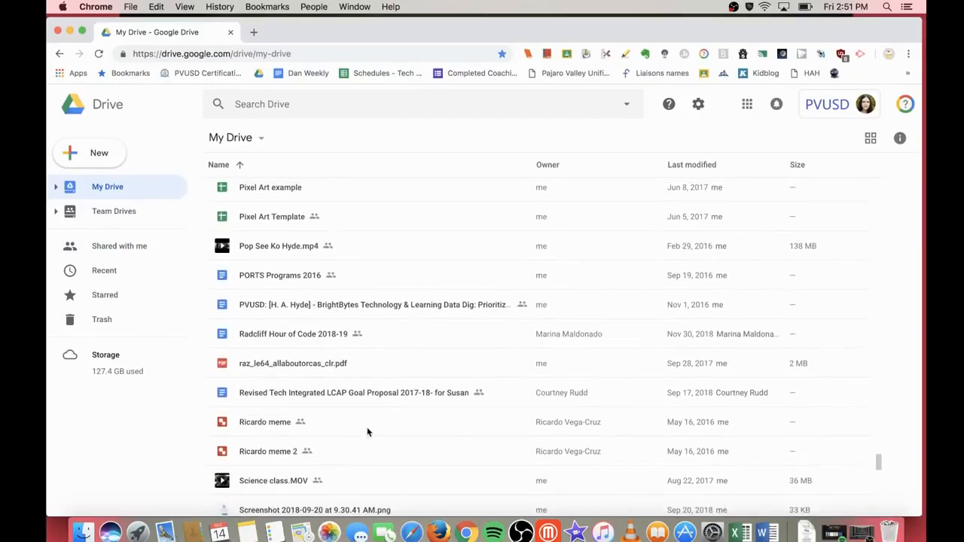
left_click(276, 342)
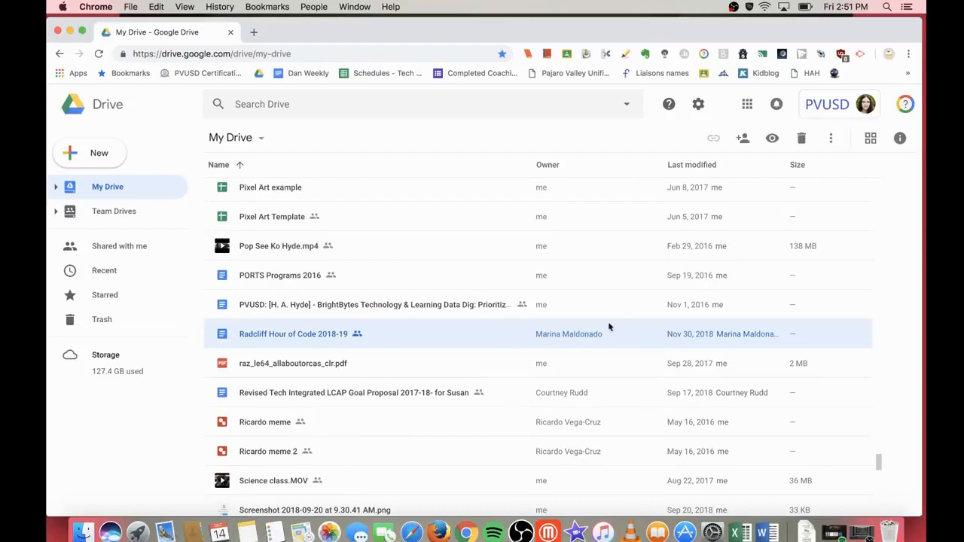
left_click(128, 245)
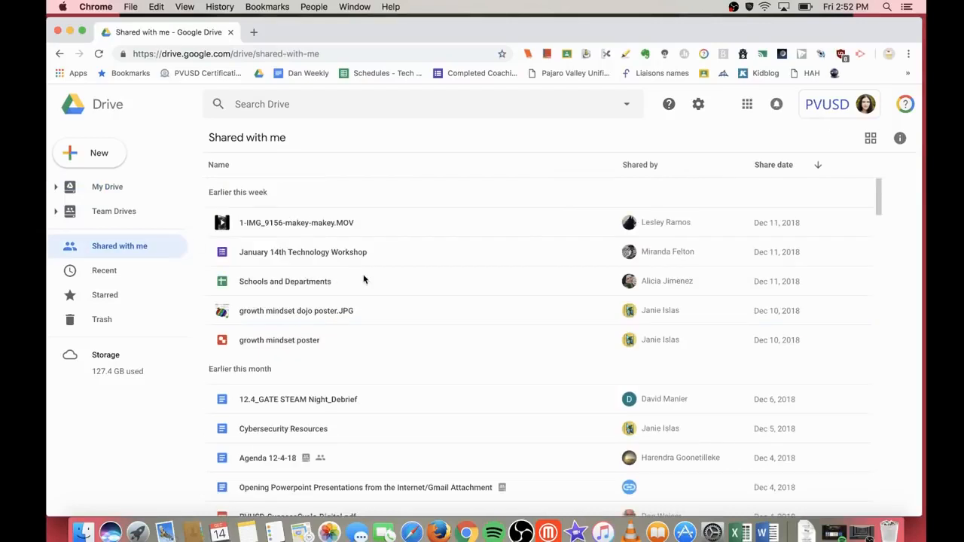
Step: Make a copy of the shared 'All About Me example' document and view it under Recent
scroll(394, 394, "down", 5)
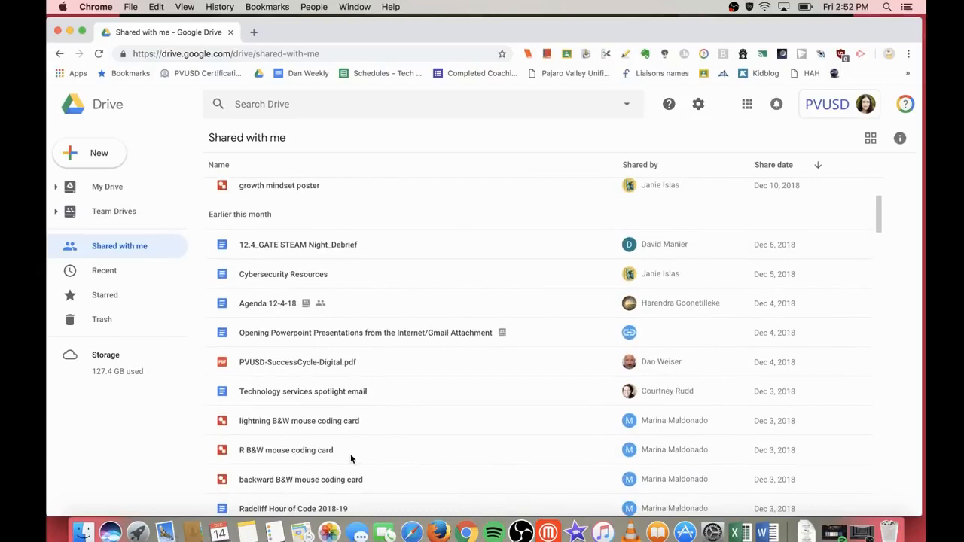
scroll(351, 430, "down", 8)
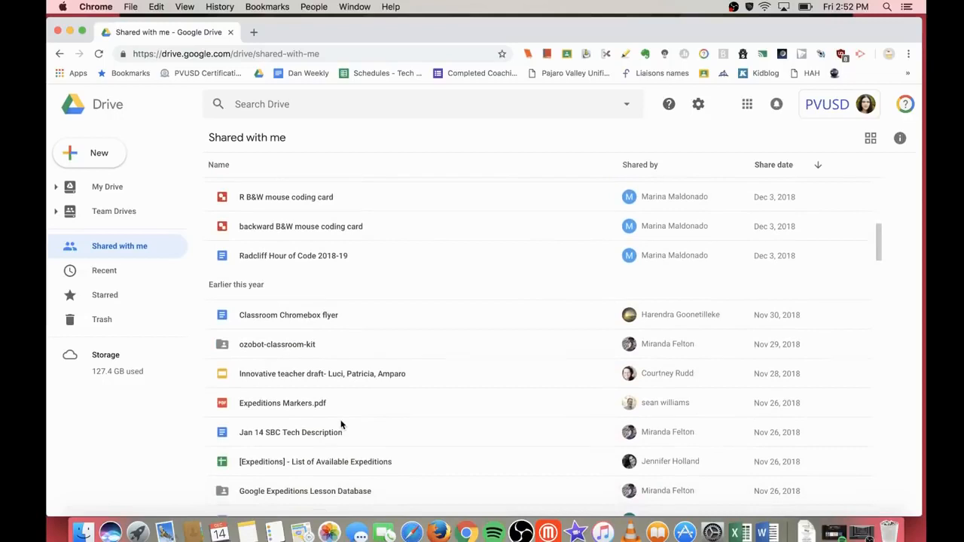
scroll(343, 425, "down", 1)
scroll(341, 424, "down", 4)
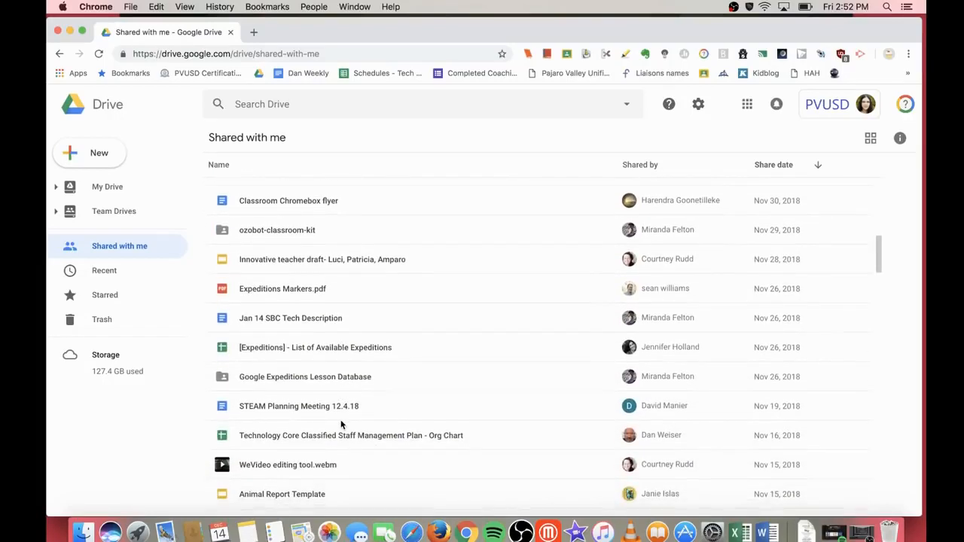
scroll(341, 425, "down", 3)
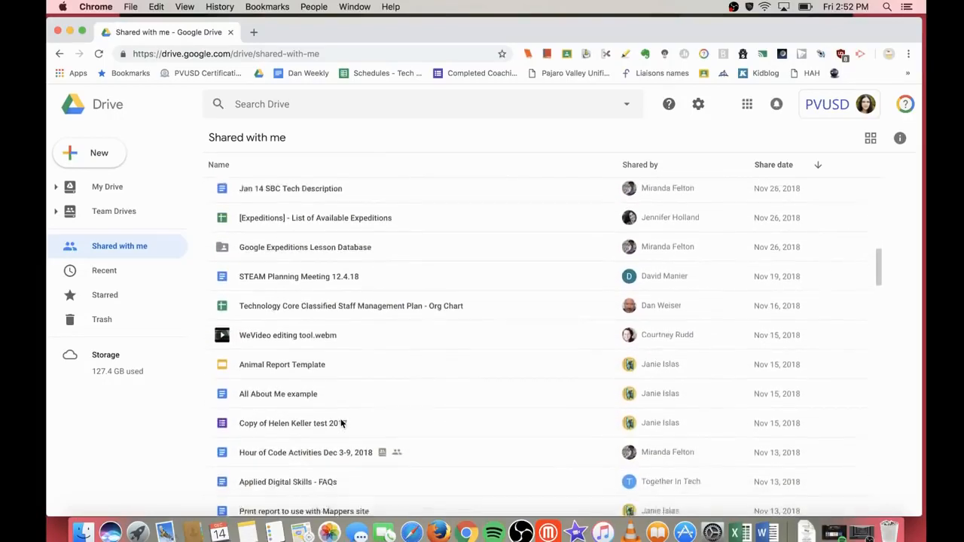
left_click(294, 369)
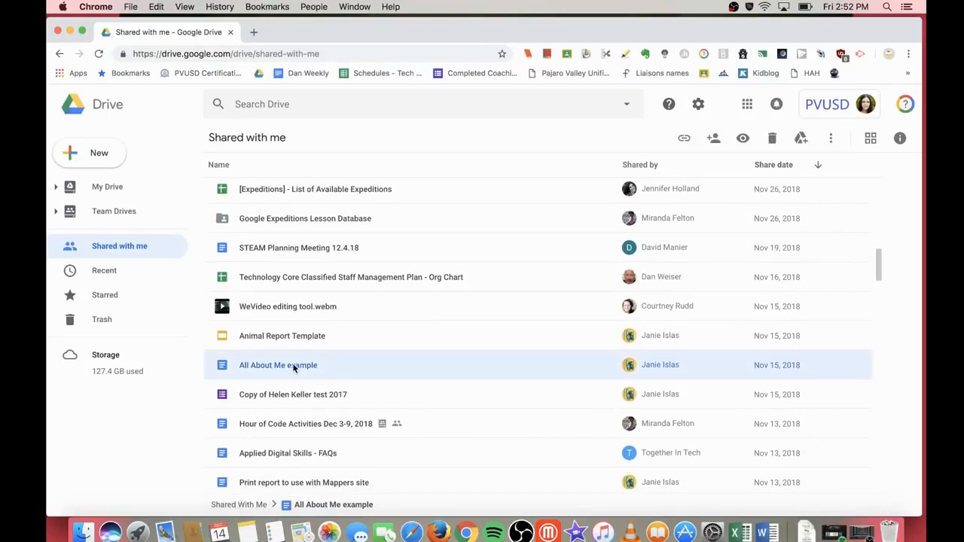
right_click(295, 367)
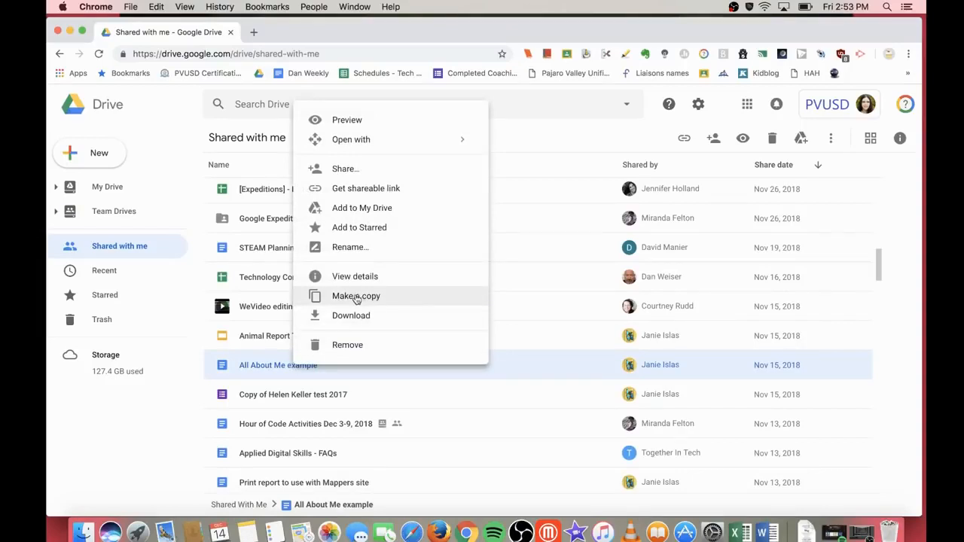
left_click(356, 298)
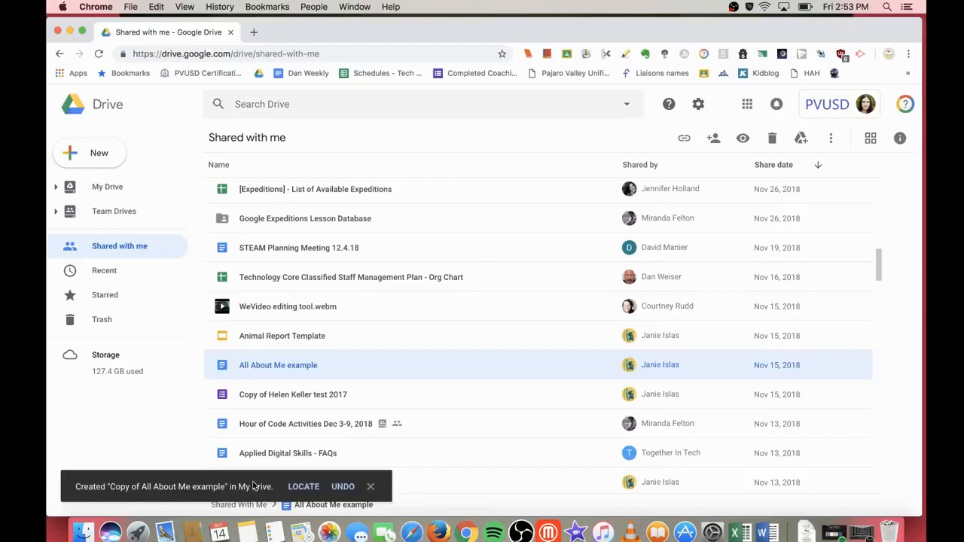
left_click(115, 275)
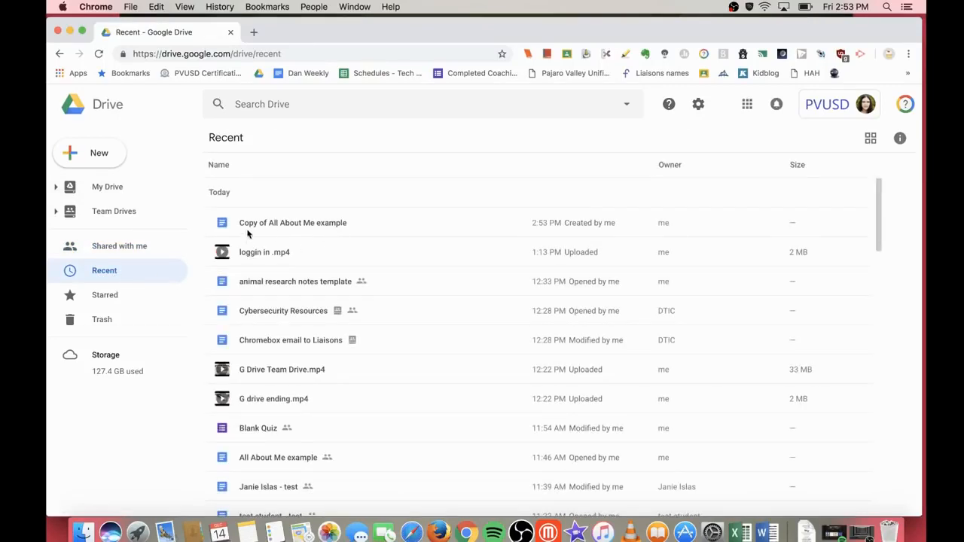
Step: Rename 'Copy of All About Me example' to 'All About Me example' by removing the prefix
left_click(282, 227)
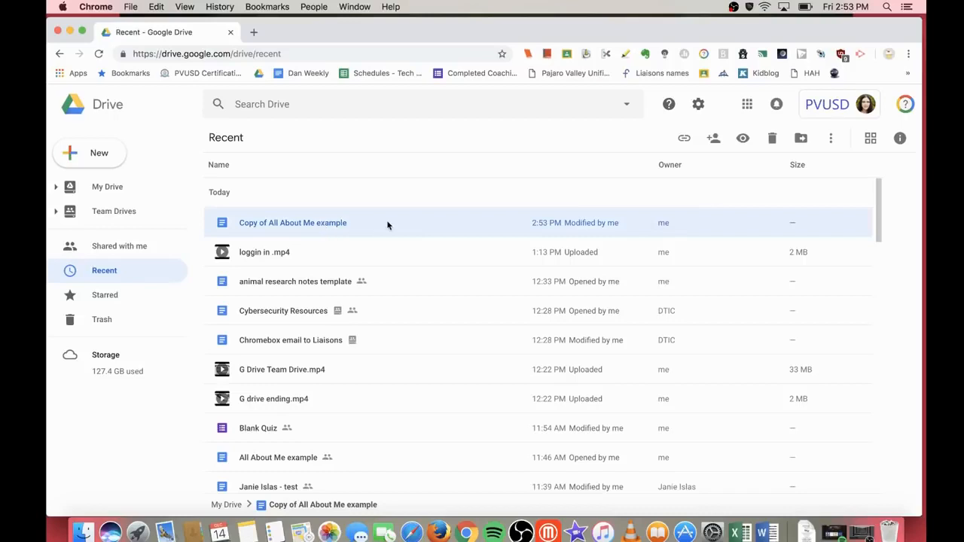
right_click(315, 228)
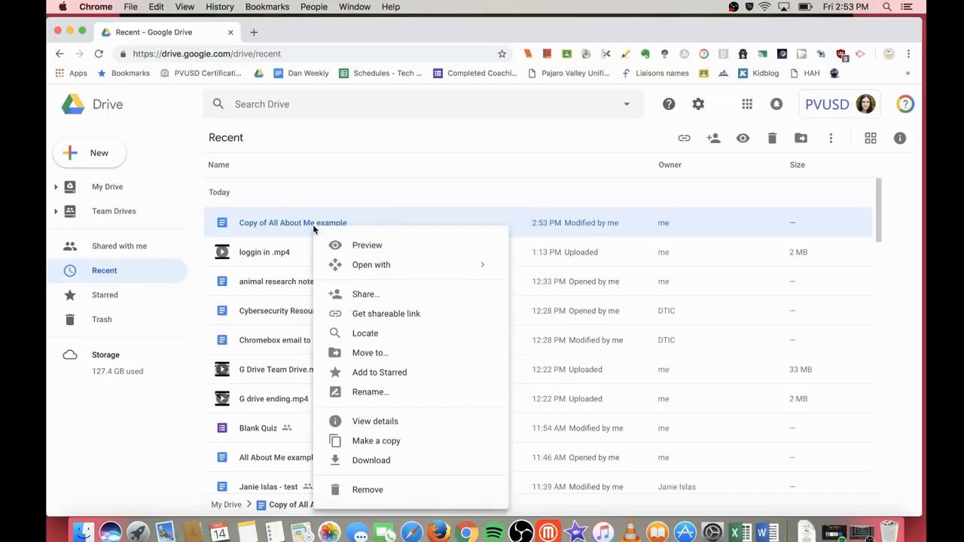
left_click(367, 392)
left_click(418, 298)
key("super+shift+Left")
key("BackSpace")
left_click(565, 332)
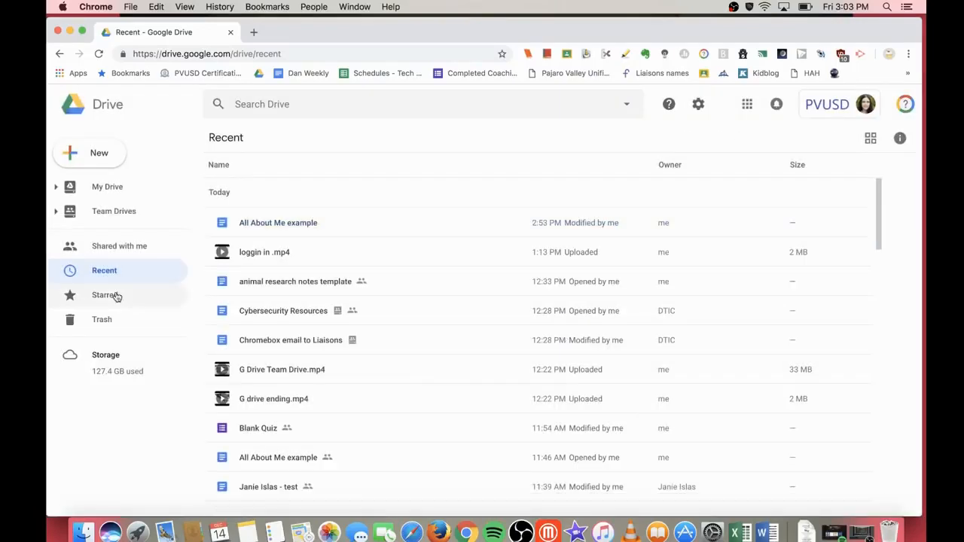
left_click(117, 296)
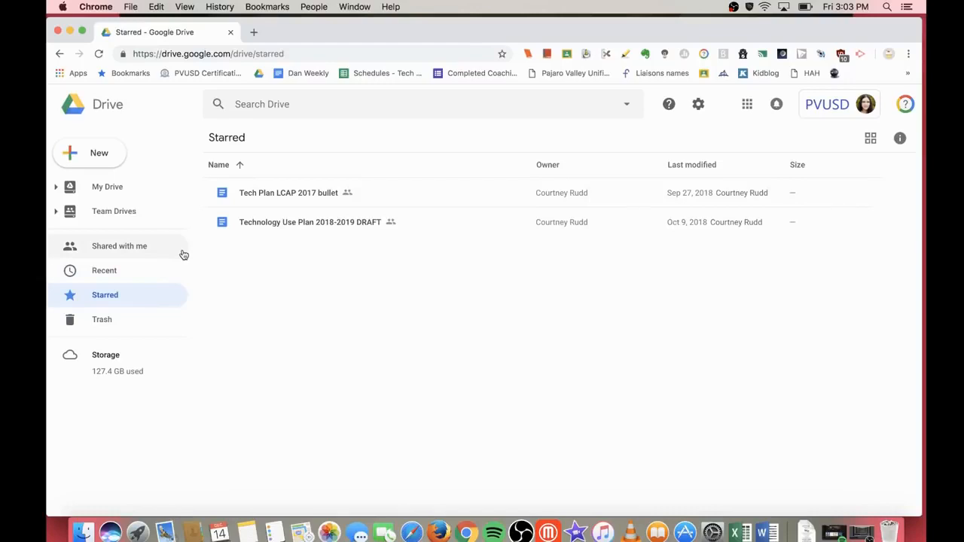
Step: Star 'All About Me example' from Recent, check it in Starred, then view the Trash
left_click(104, 274)
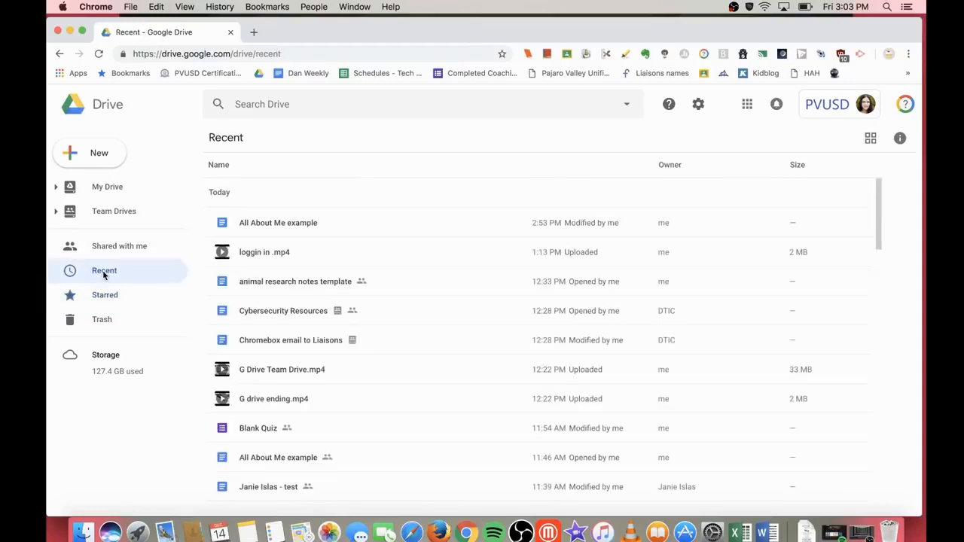
left_click(269, 224)
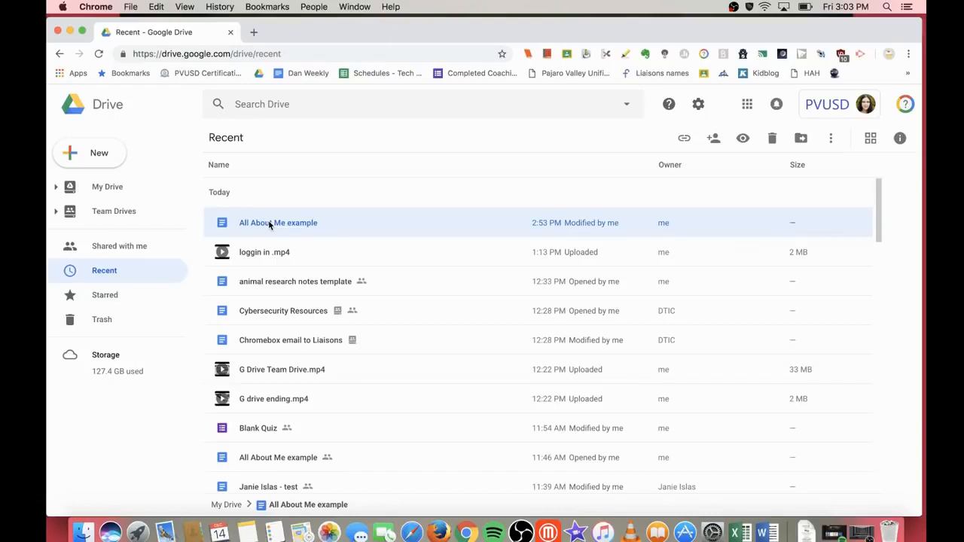
right_click(268, 223)
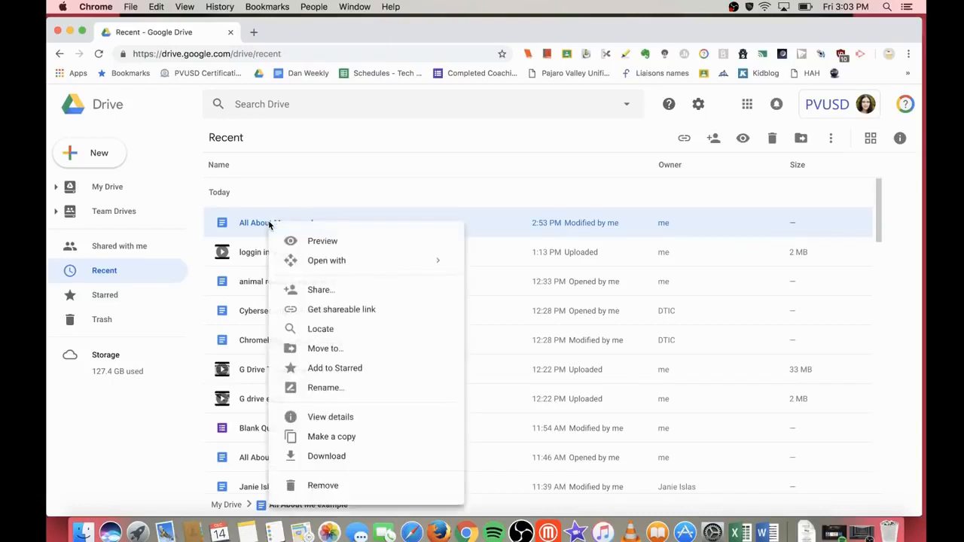
left_click(334, 368)
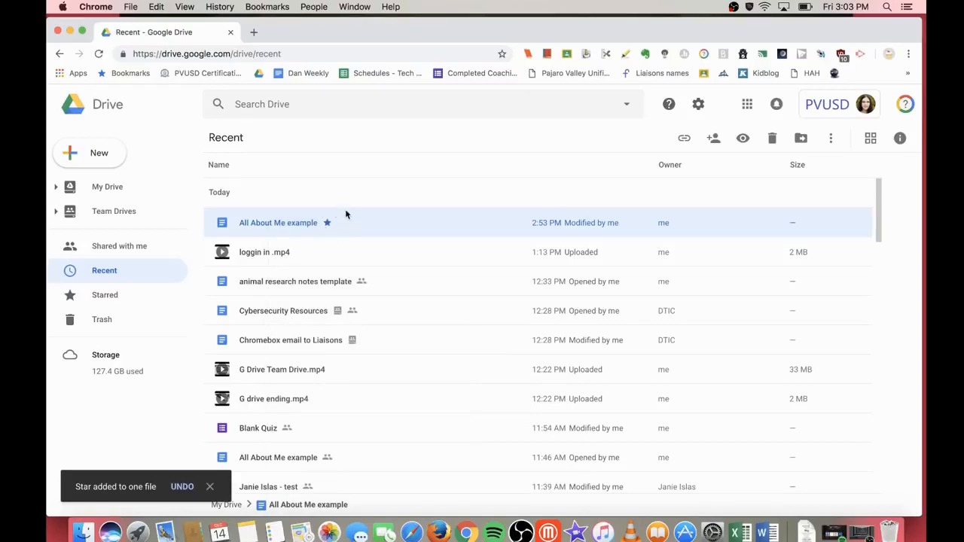
left_click(119, 294)
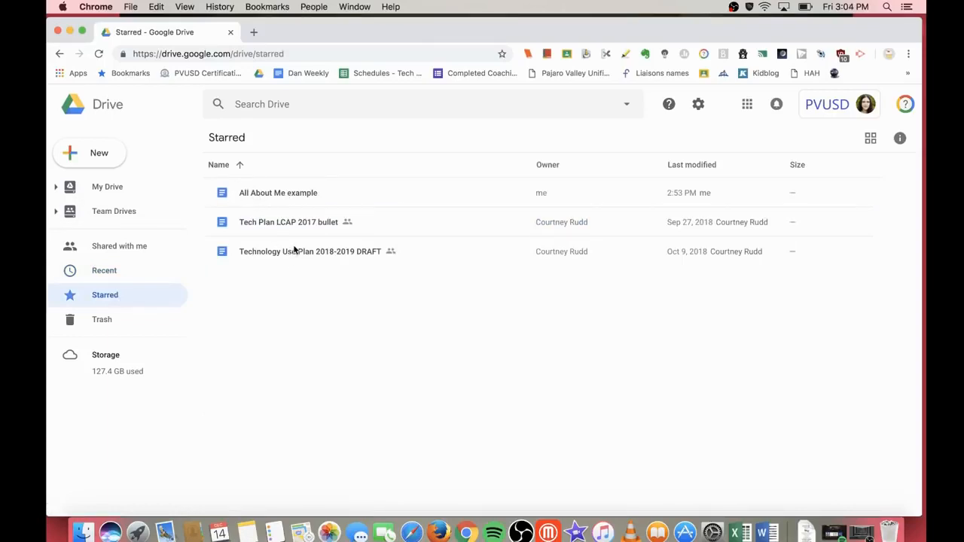
left_click(143, 327)
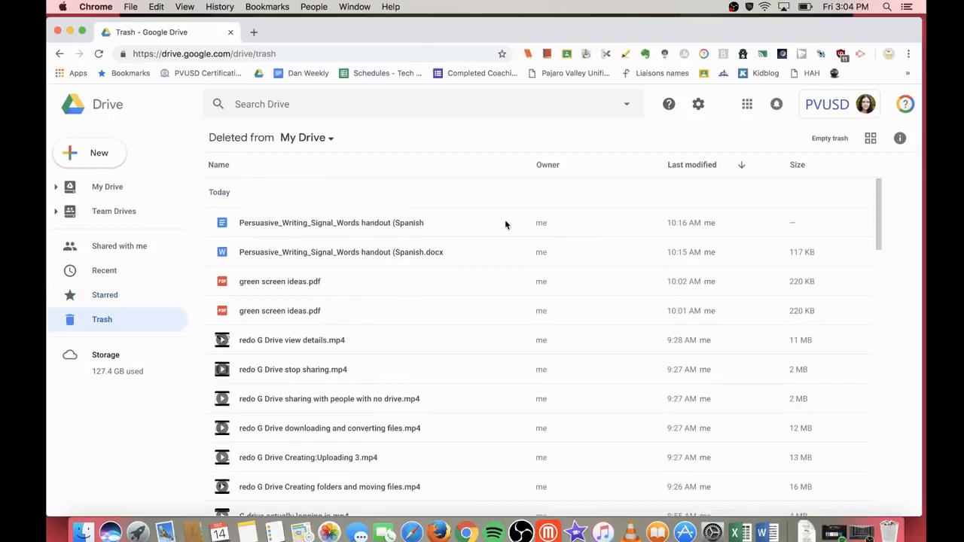
left_click(359, 226)
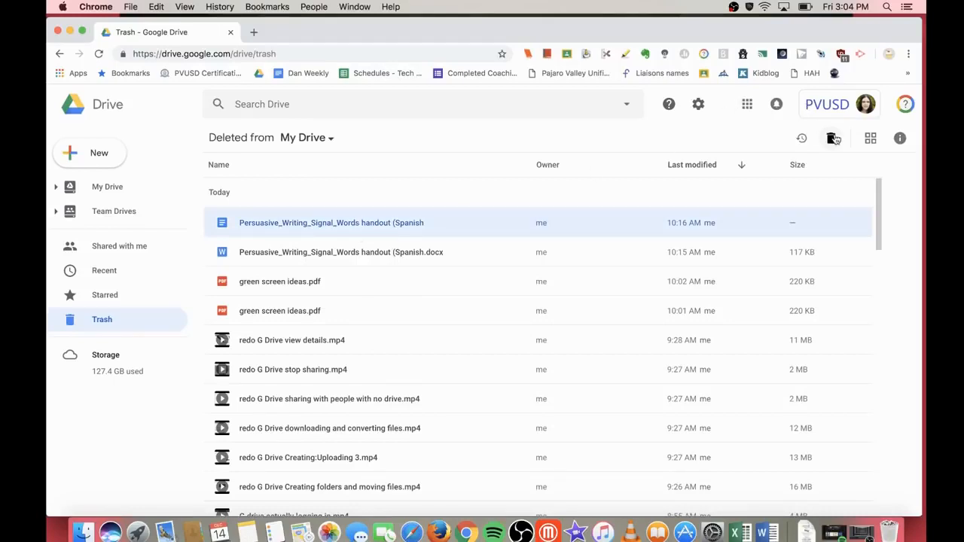
right_click(341, 226)
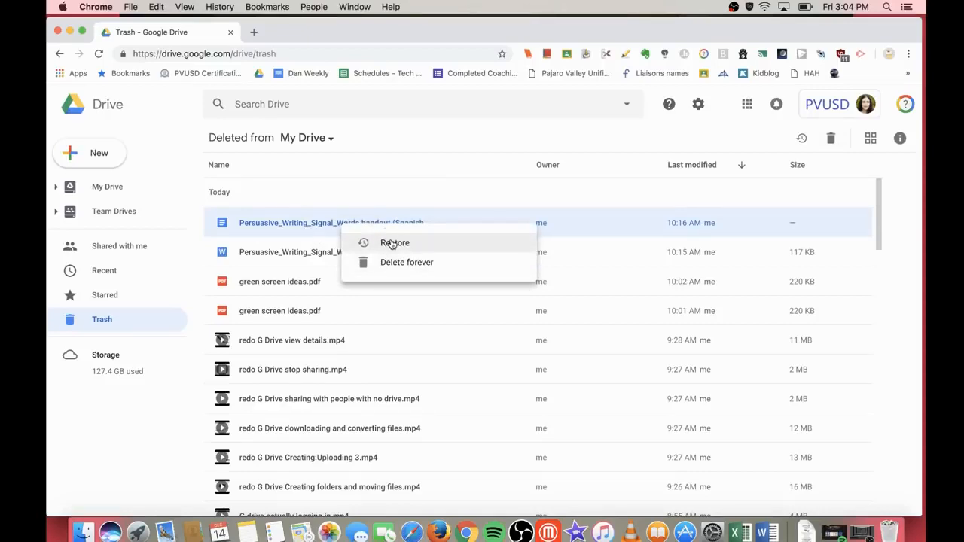
left_click(350, 191)
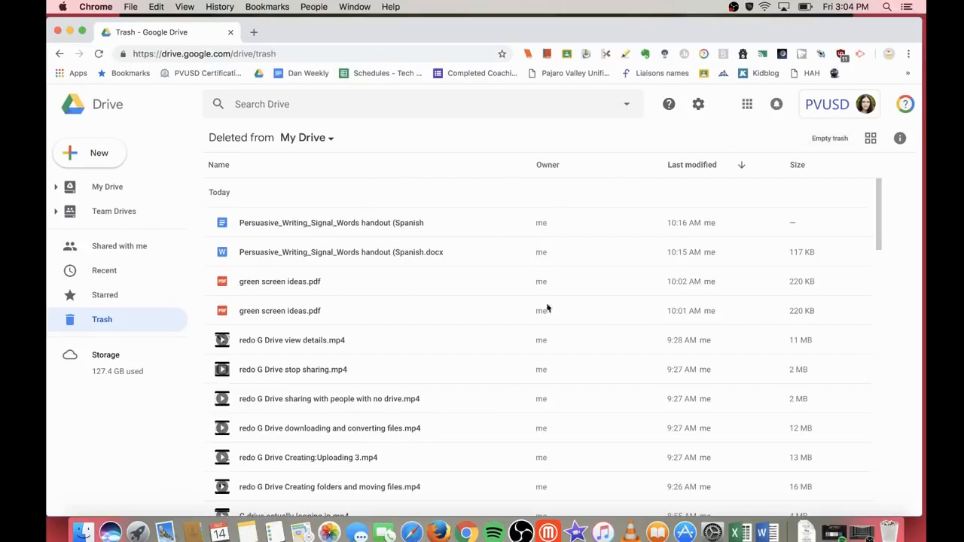
left_click(258, 223)
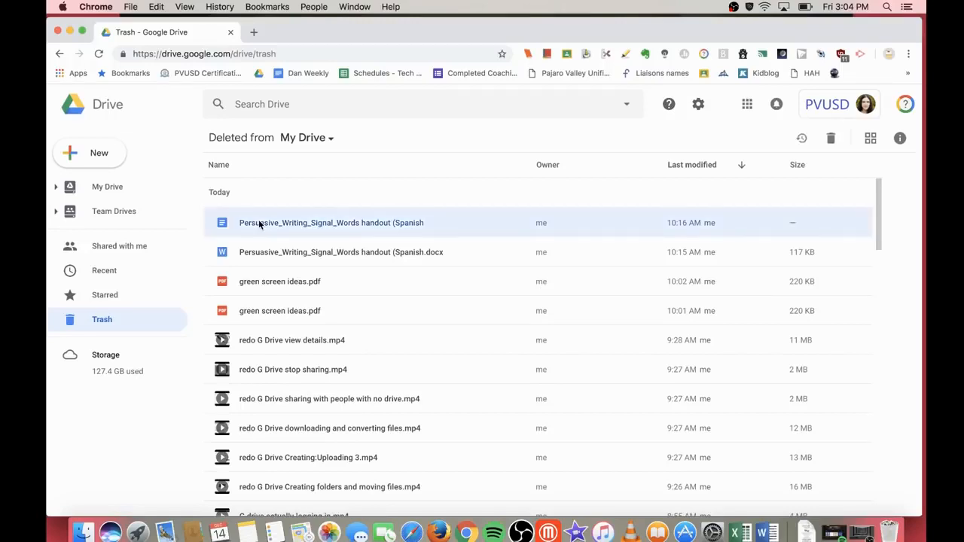
left_click(269, 400, "shift")
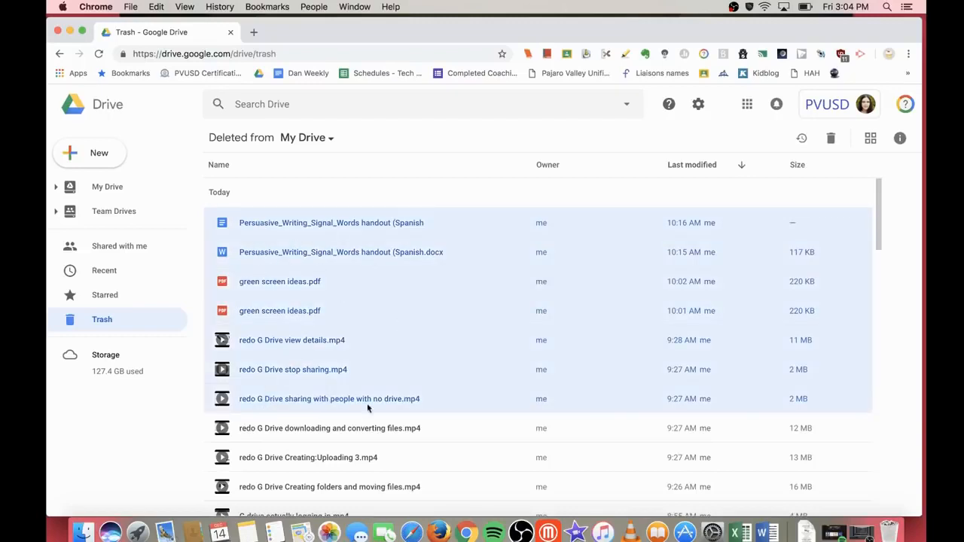
right_click(379, 309)
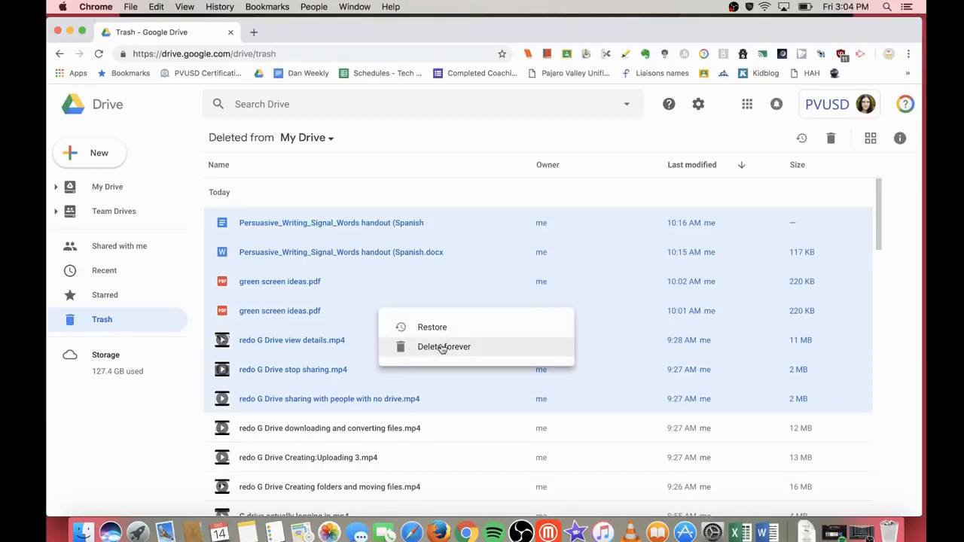
left_click(256, 252)
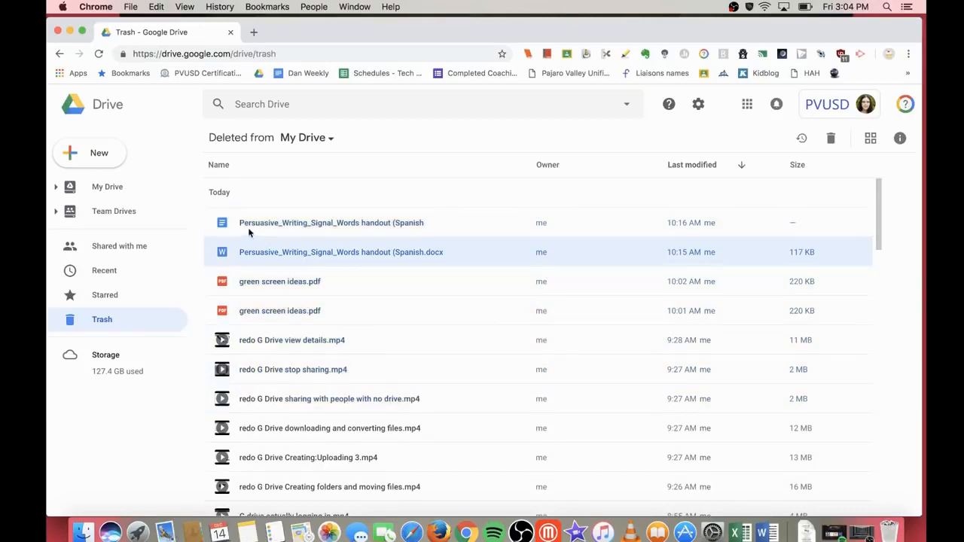
left_click(250, 226)
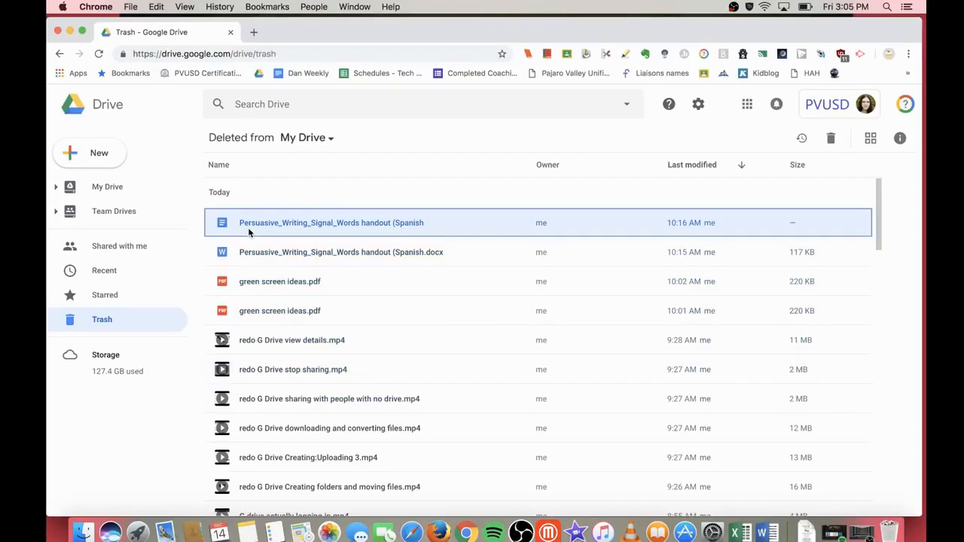
left_click(260, 283, "super")
left_click(262, 370, "super")
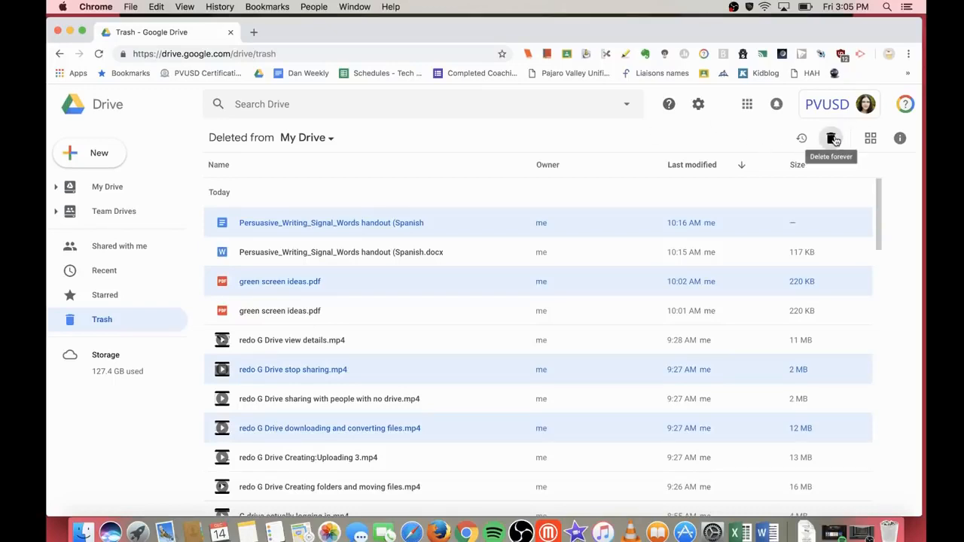
key("Escape")
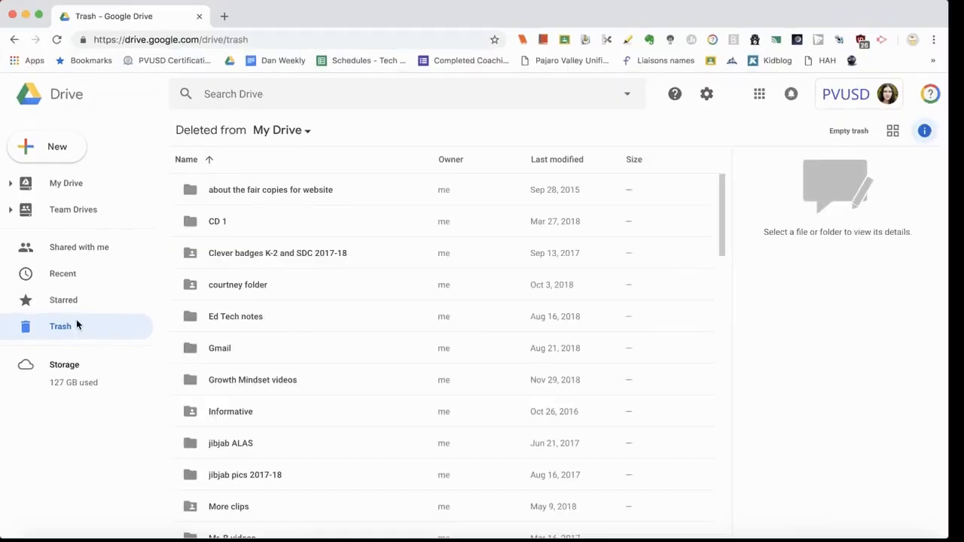
Step: Return from Trash to My Drive and open the Reader's Workshop folder
left_click(68, 186)
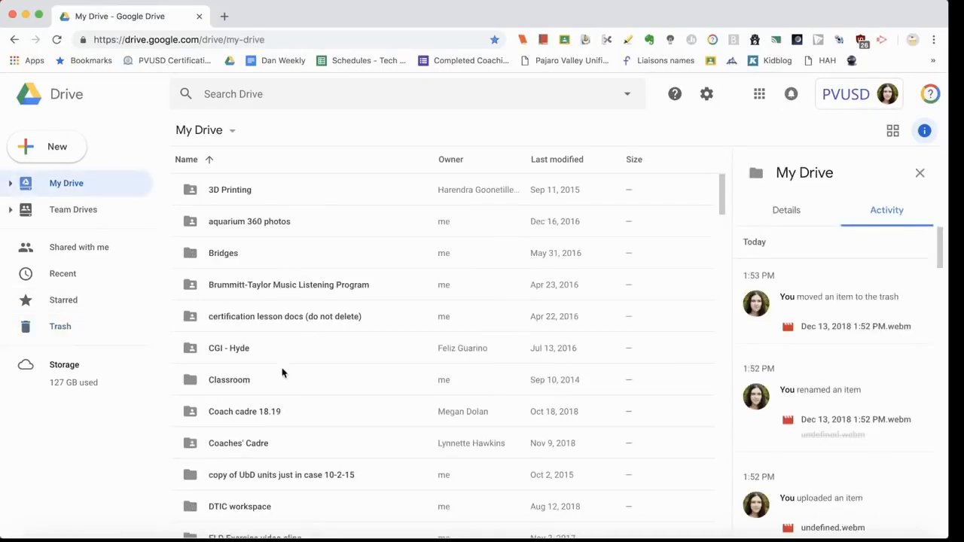
scroll(279, 386, "down", 3)
scroll(279, 386, "down", 20)
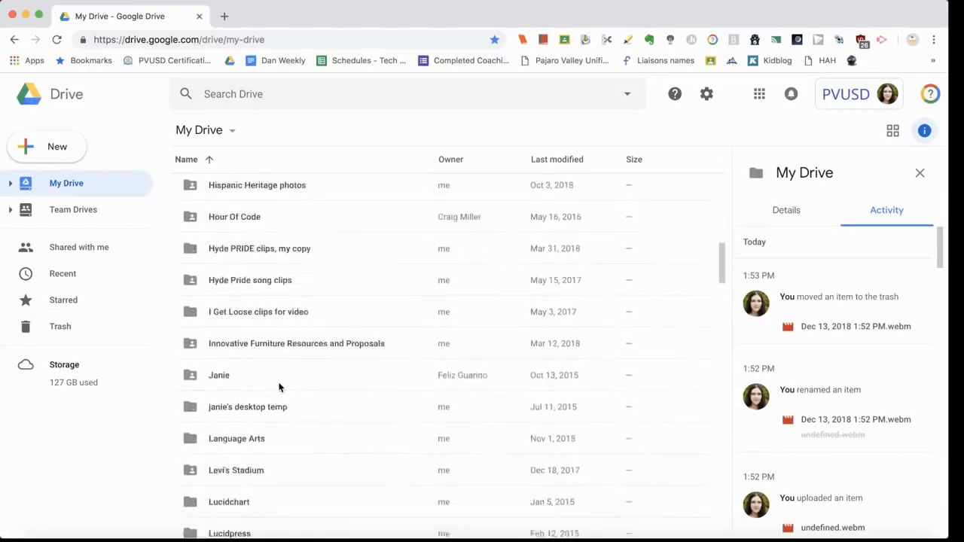
scroll(278, 386, "down", 5)
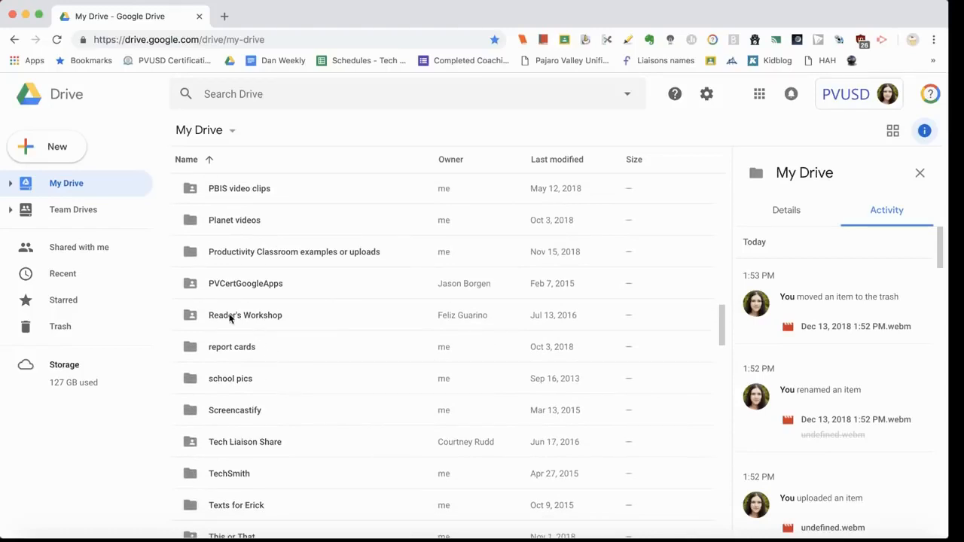
double_click(259, 318)
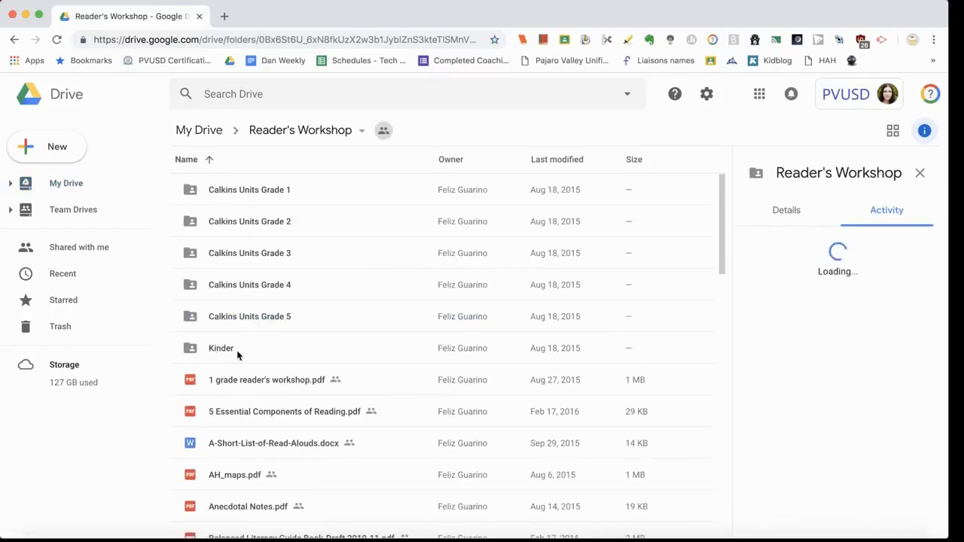
Step: Open Calkins Units Grade 1, then return to My Drive and select the 3D Printing folder
scroll(237, 355, "down", 3)
scroll(237, 355, "up", 3)
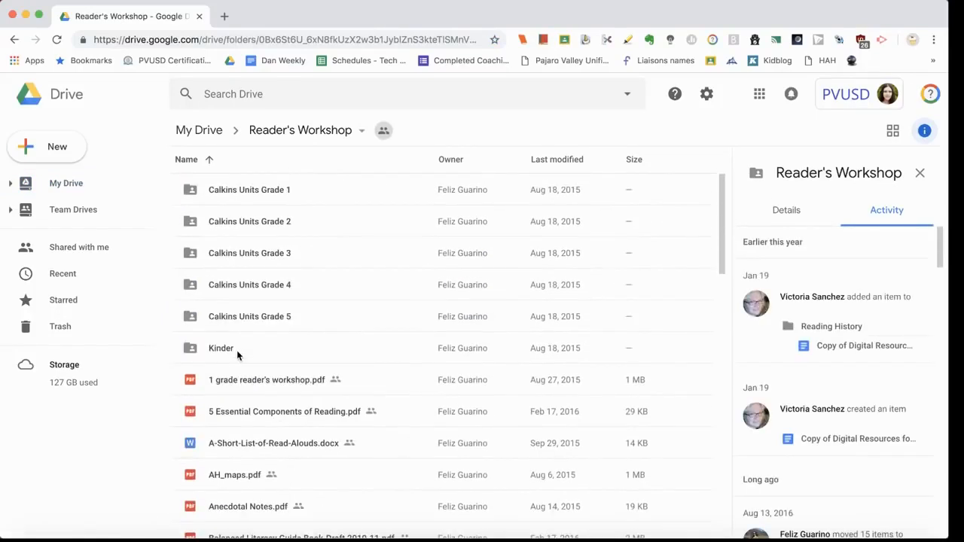
double_click(222, 197)
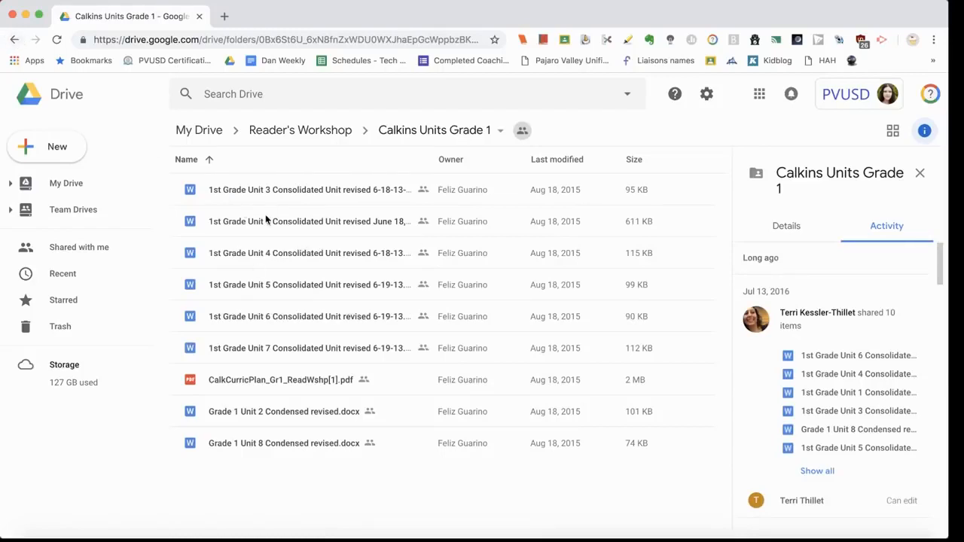
left_click(64, 189)
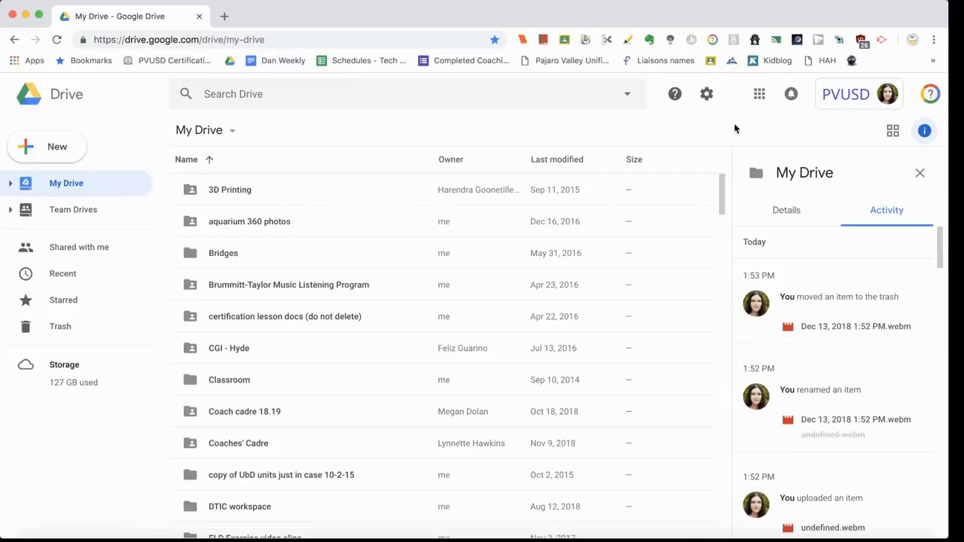
left_click(248, 196)
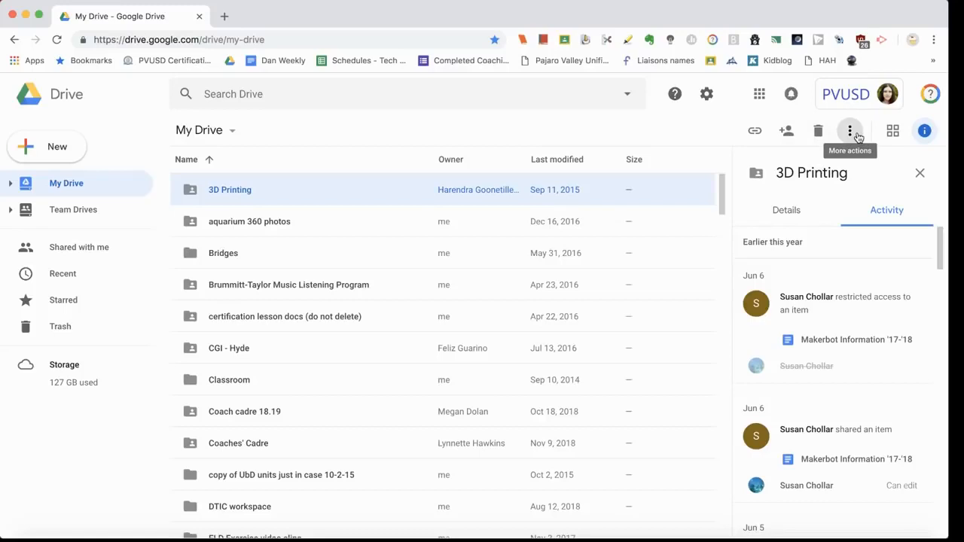
left_click(851, 133)
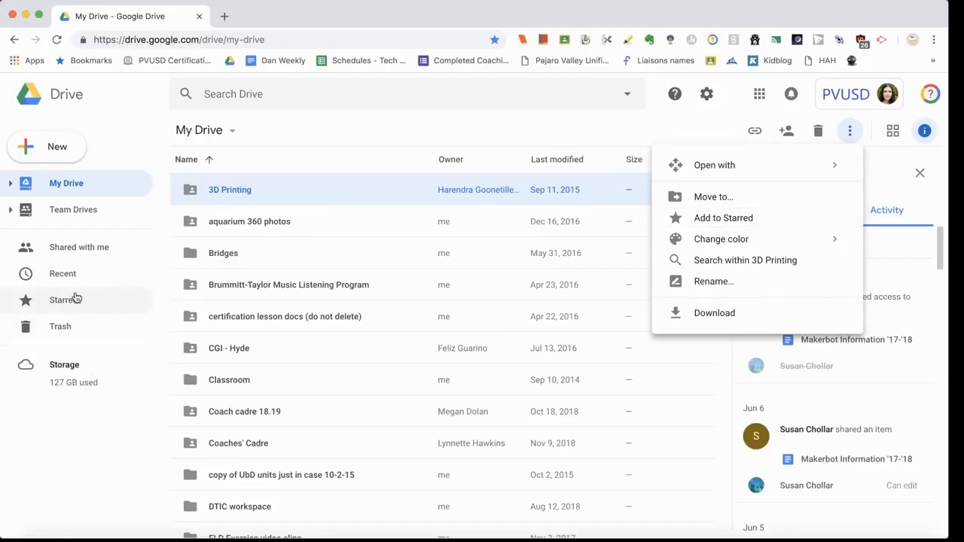
mouse_move(829, 241)
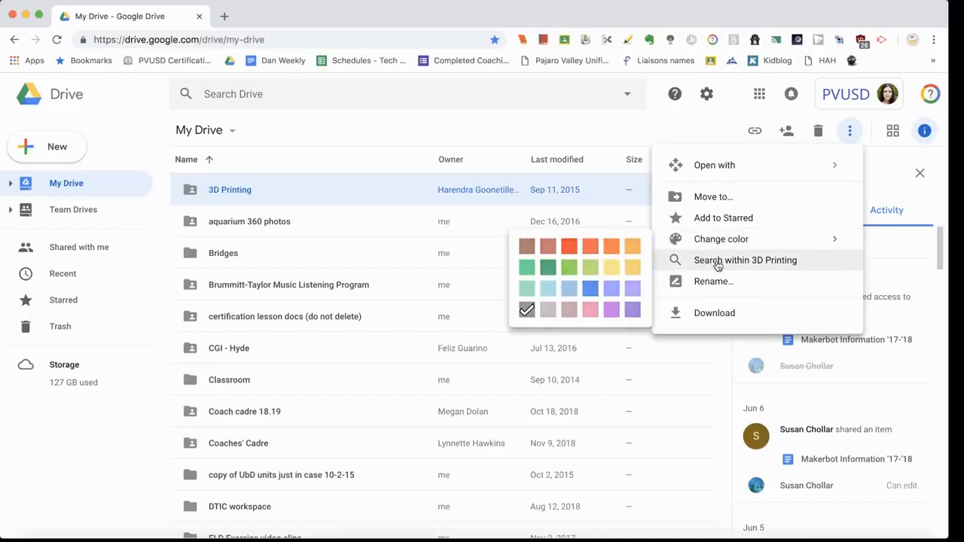
left_click(713, 315)
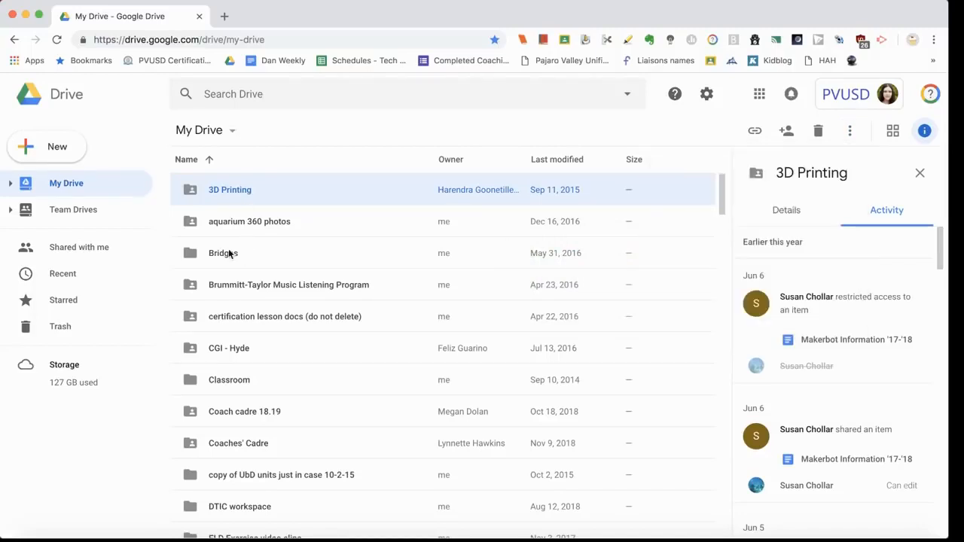
left_click(84, 186)
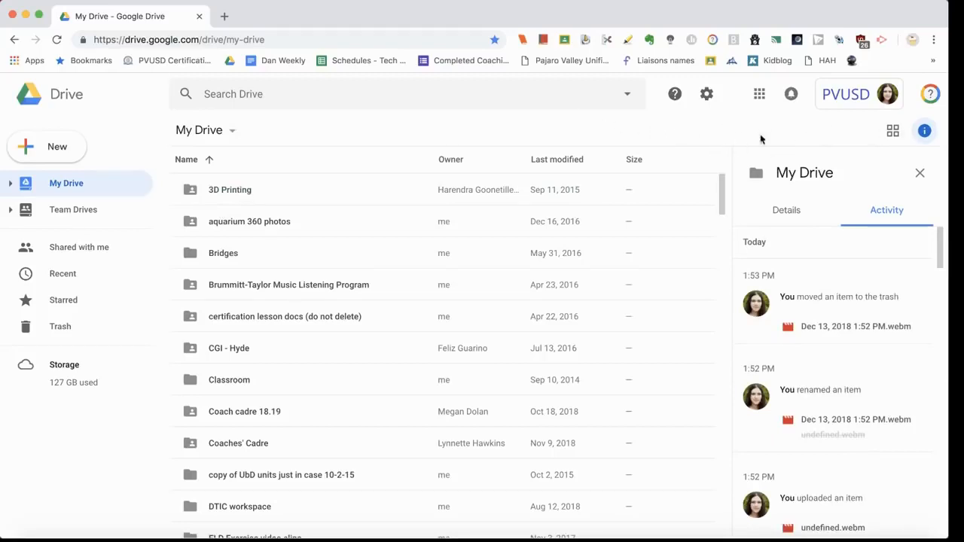
left_click(333, 192)
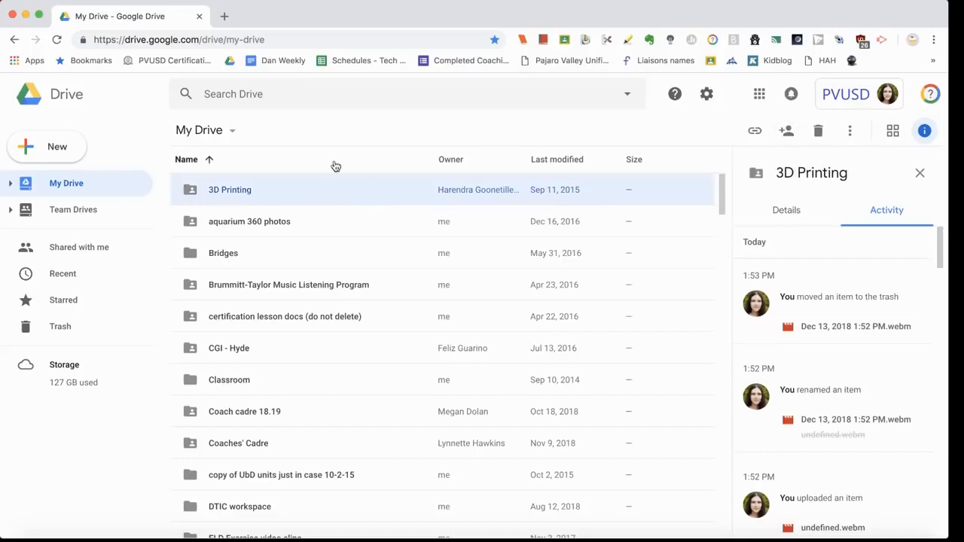
right_click(258, 193)
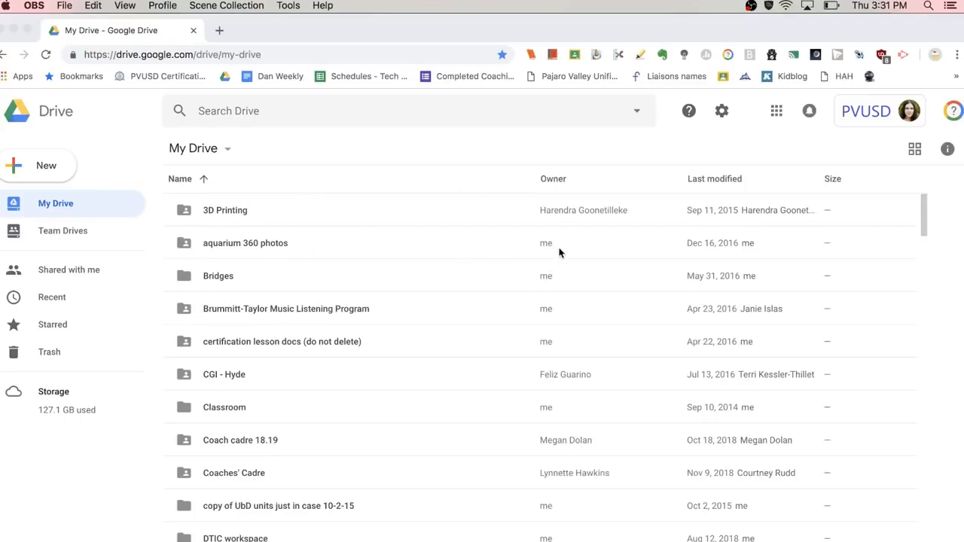
Step: Scroll through My Drive and Recent to review today's upload, rename and trash activity
scroll(527, 351, "down", 3)
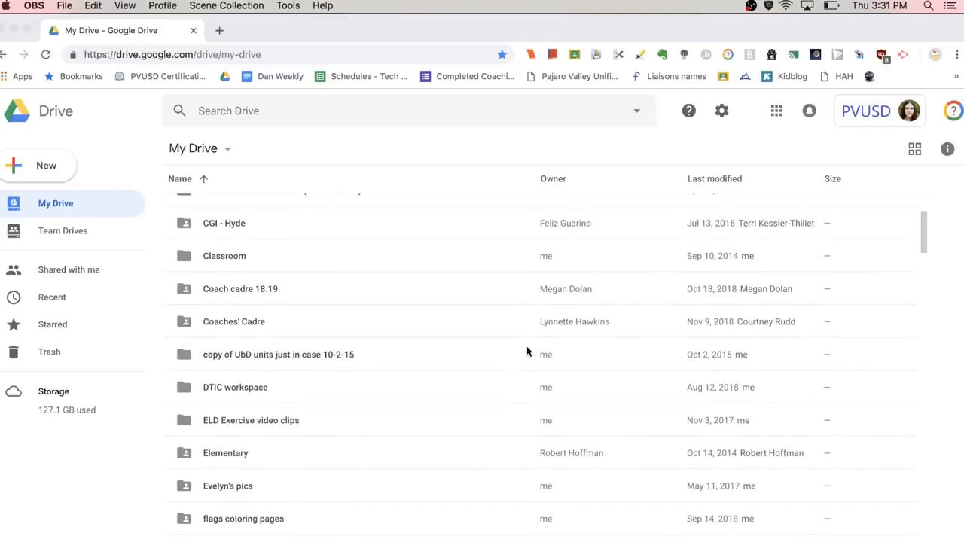
scroll(527, 351, "down", 1)
scroll(527, 351, "up", 2)
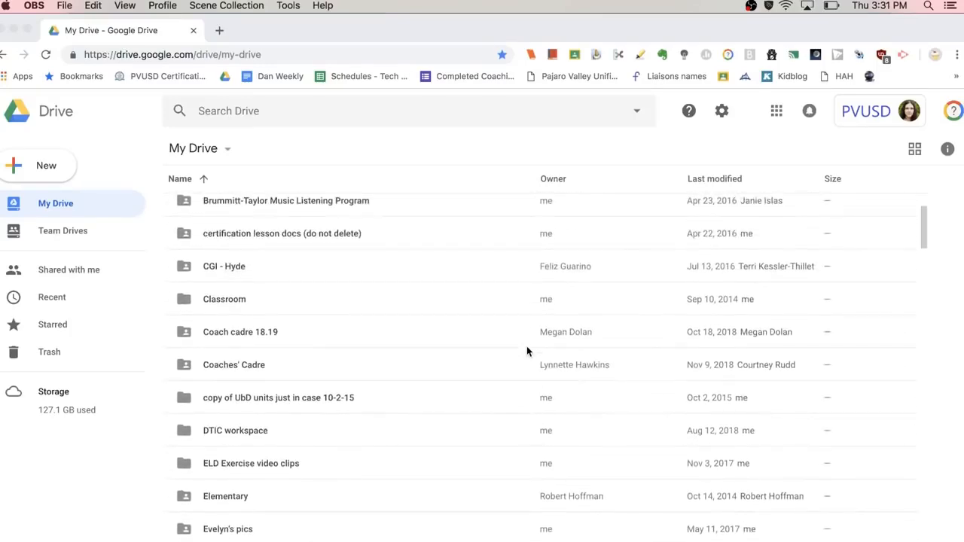
scroll(497, 452, "up", 2)
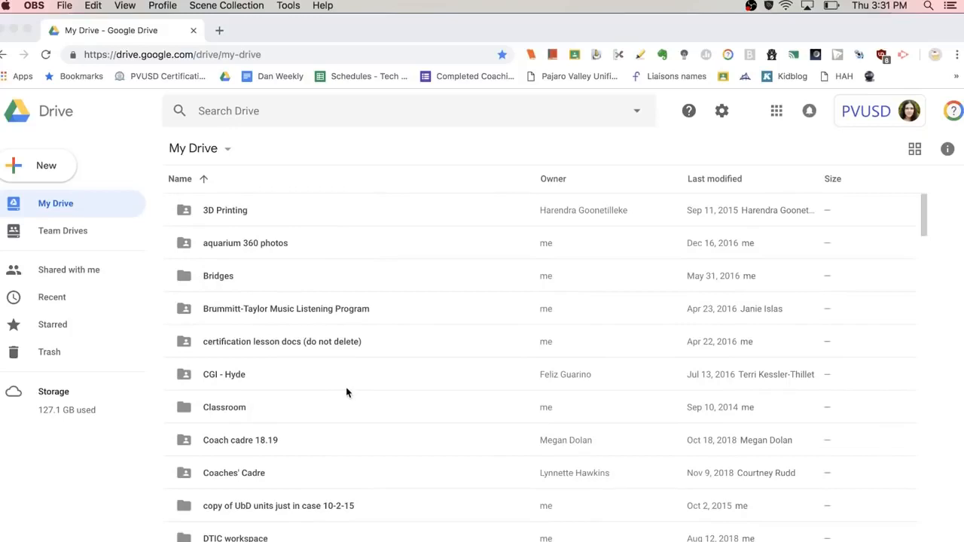
scroll(346, 391, "down", 6)
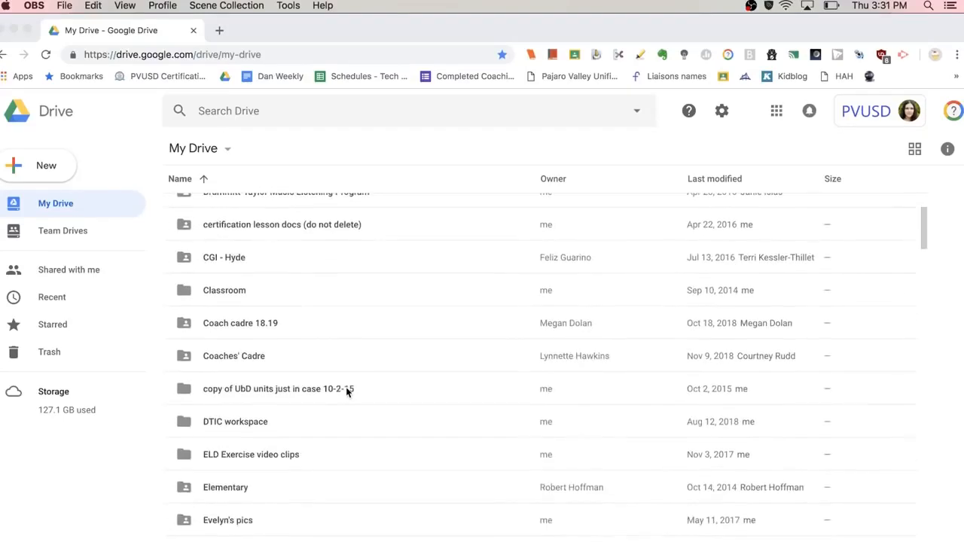
scroll(347, 392, "down", 10)
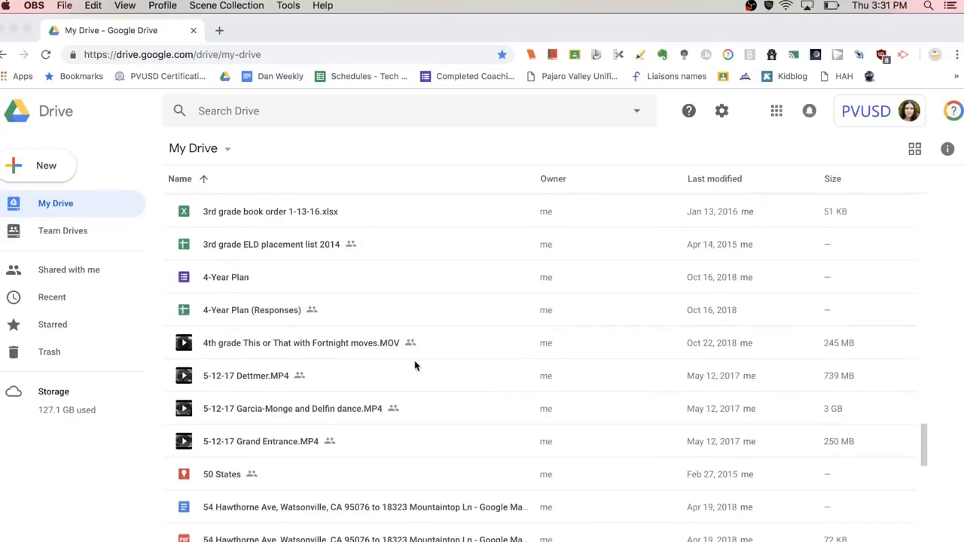
scroll(444, 452, "down", 2)
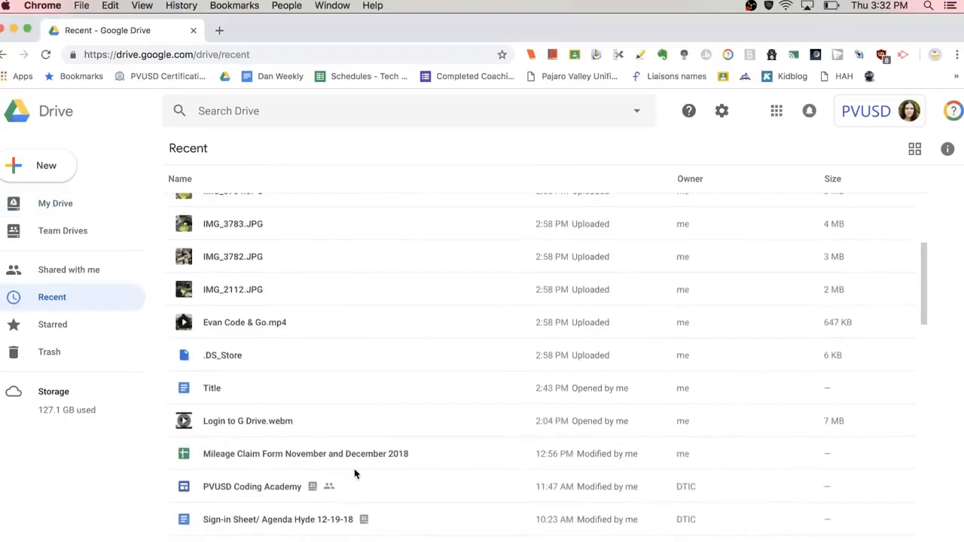
scroll(354, 468, "down", 5)
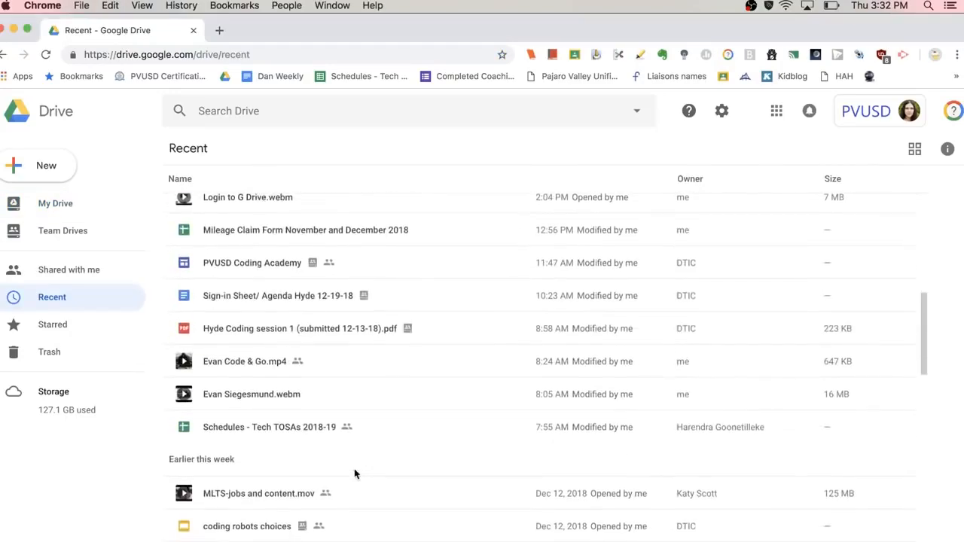
scroll(354, 469, "up", 2)
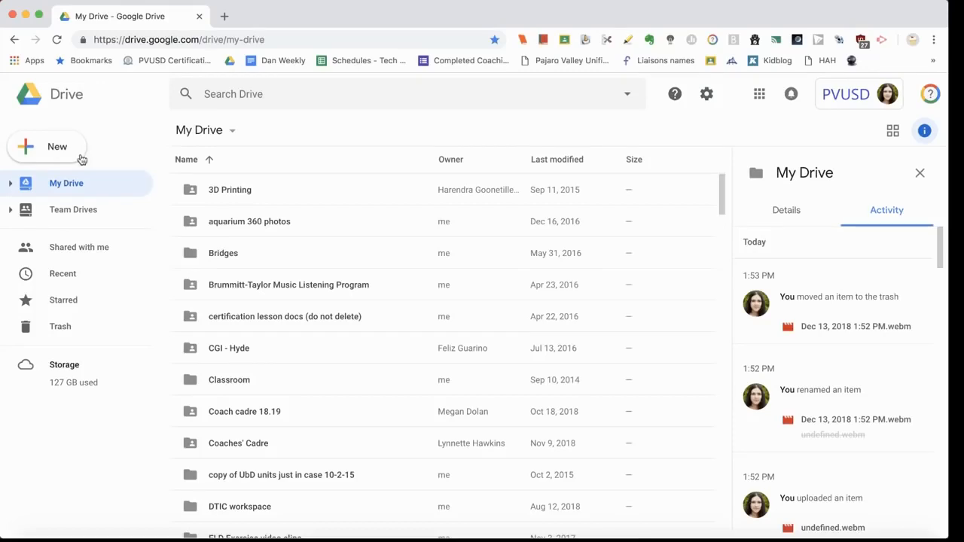
left_click(71, 154)
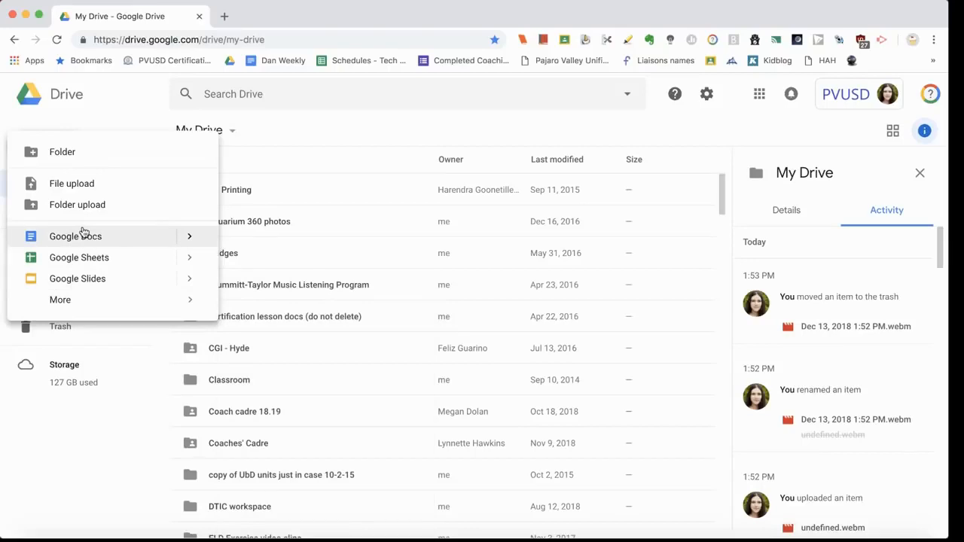
mouse_move(78, 303)
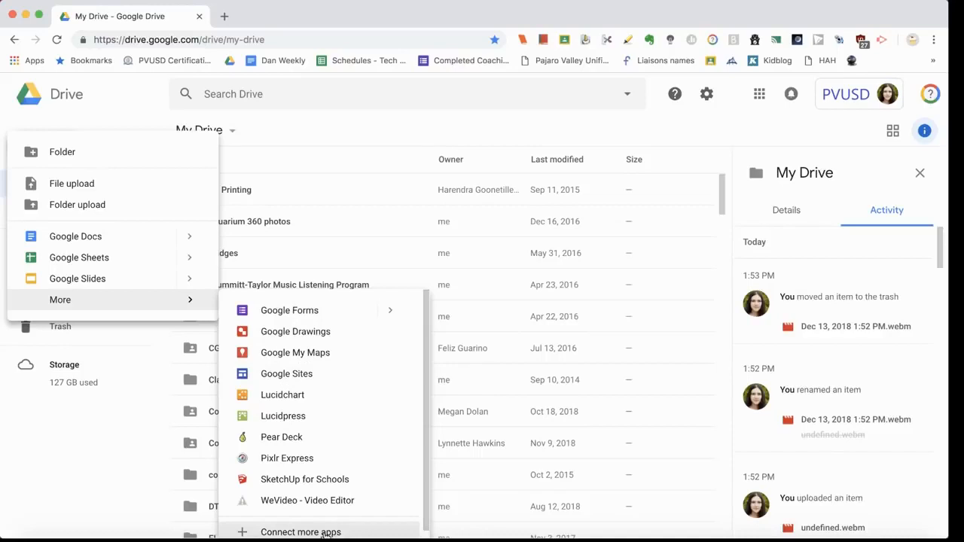
left_click(325, 532)
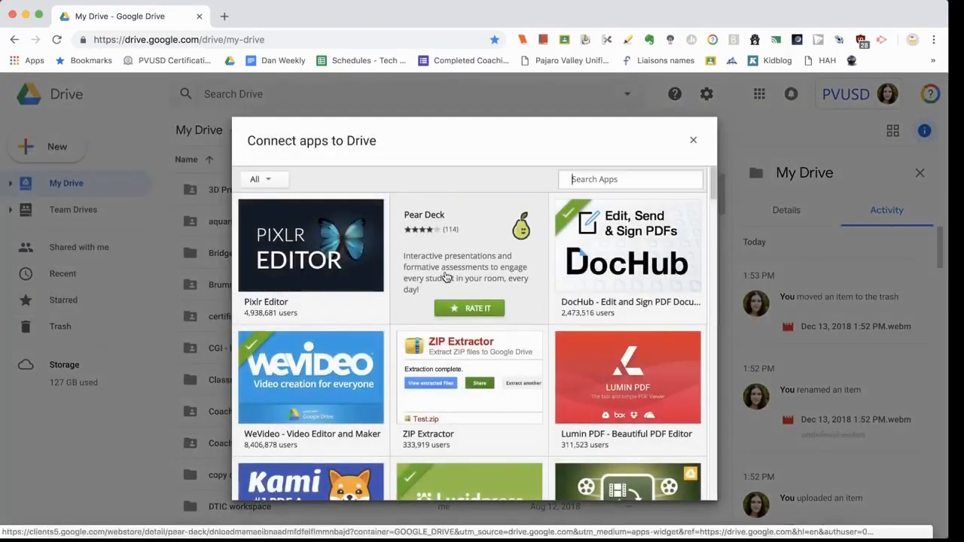
left_click(693, 142)
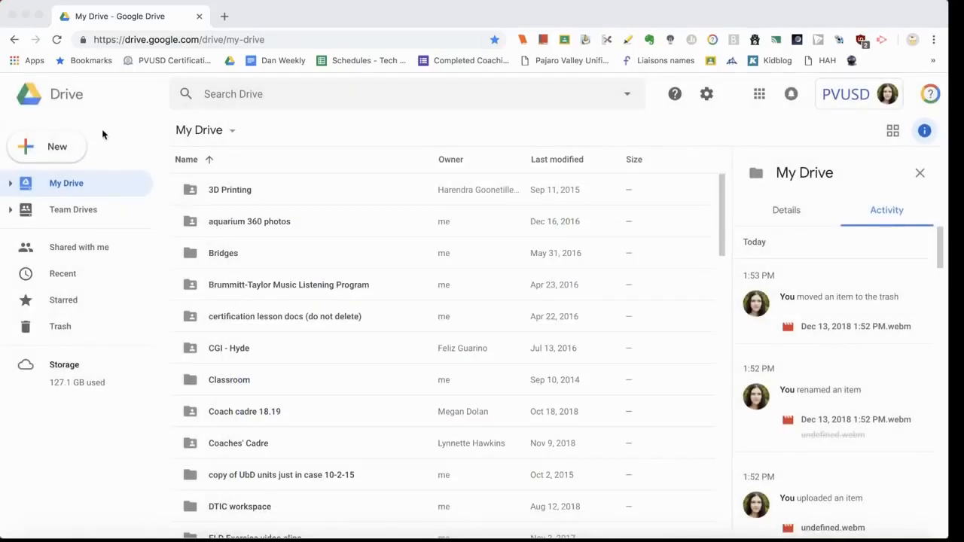
Step: Create a new blank Google Docs document from Drive's New menu
left_click(80, 151)
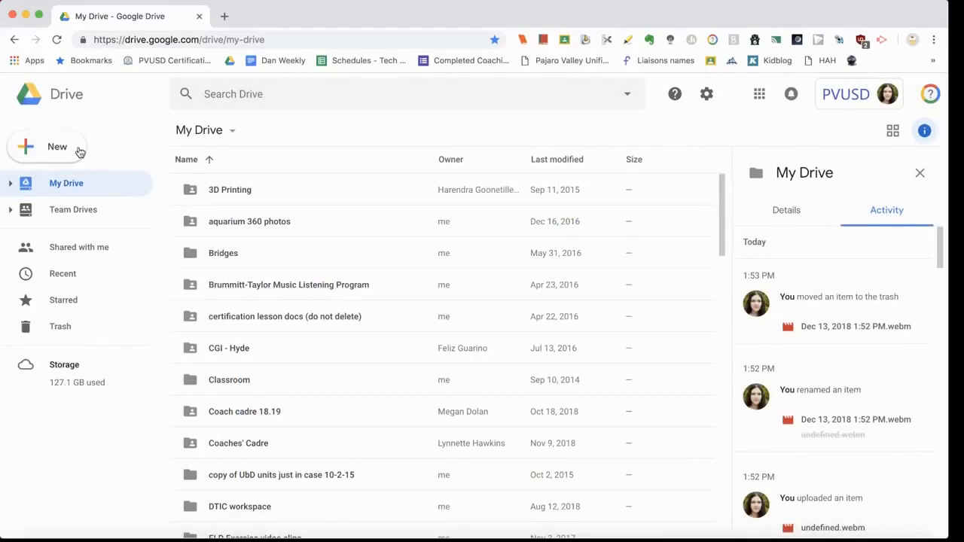
left_click(71, 154)
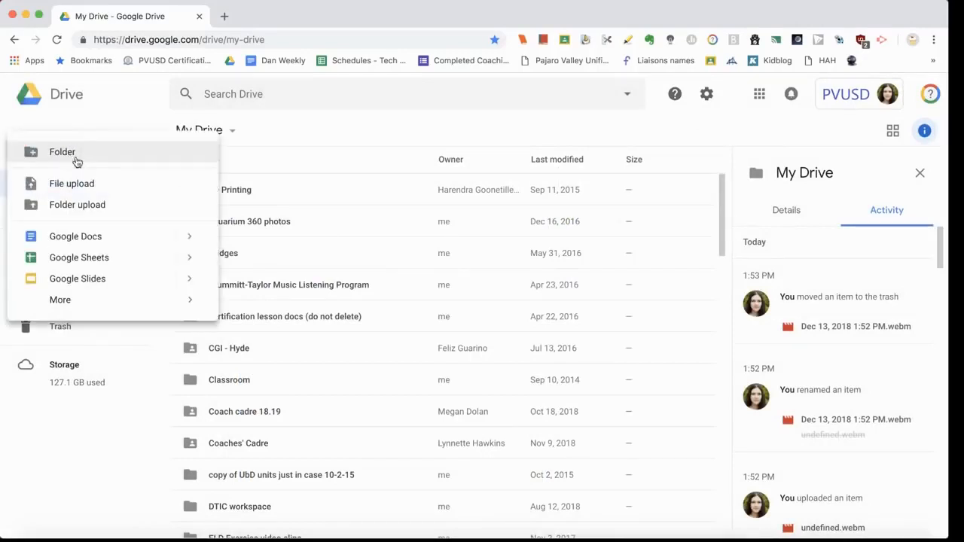
left_click(82, 238)
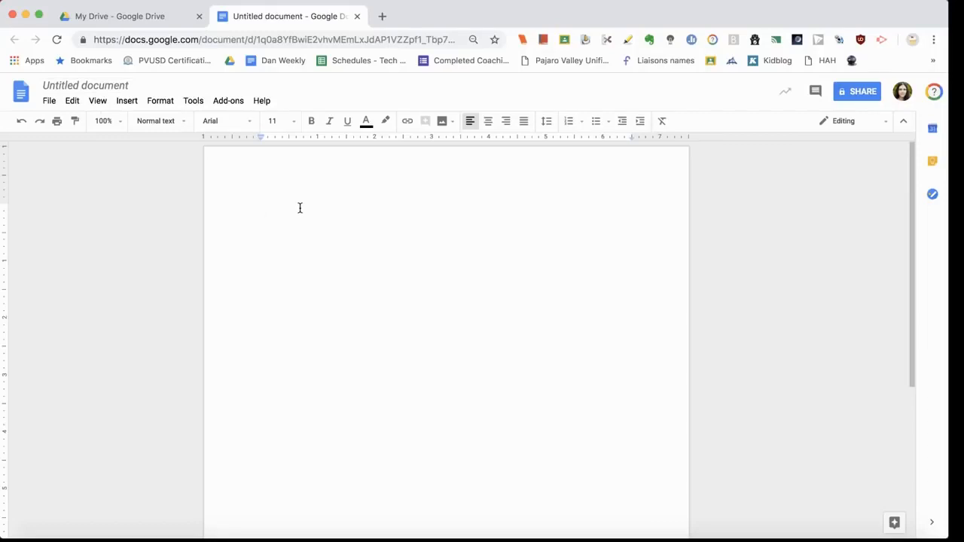
Step: Type 'Title' as the first line, name the document Title, and add an empty line below
type("Title")
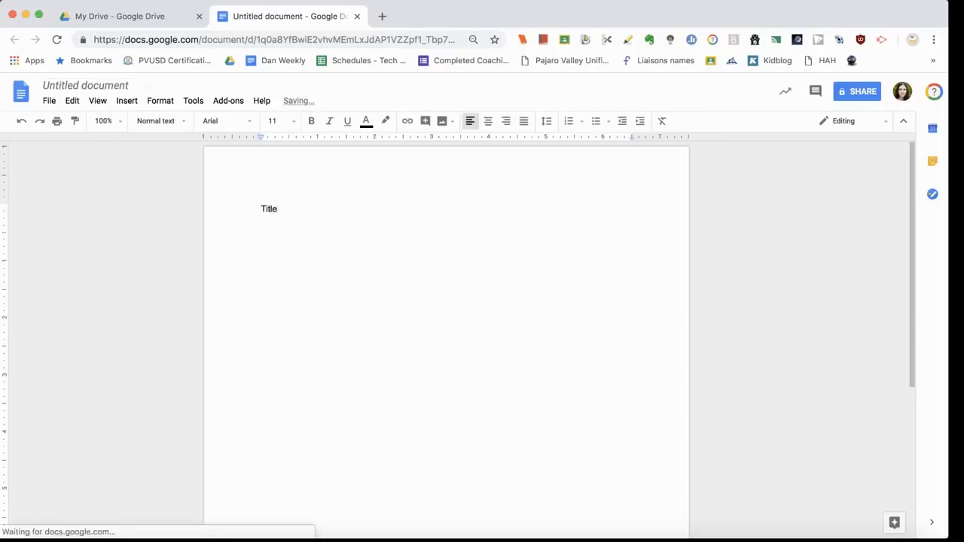
left_click(108, 86)
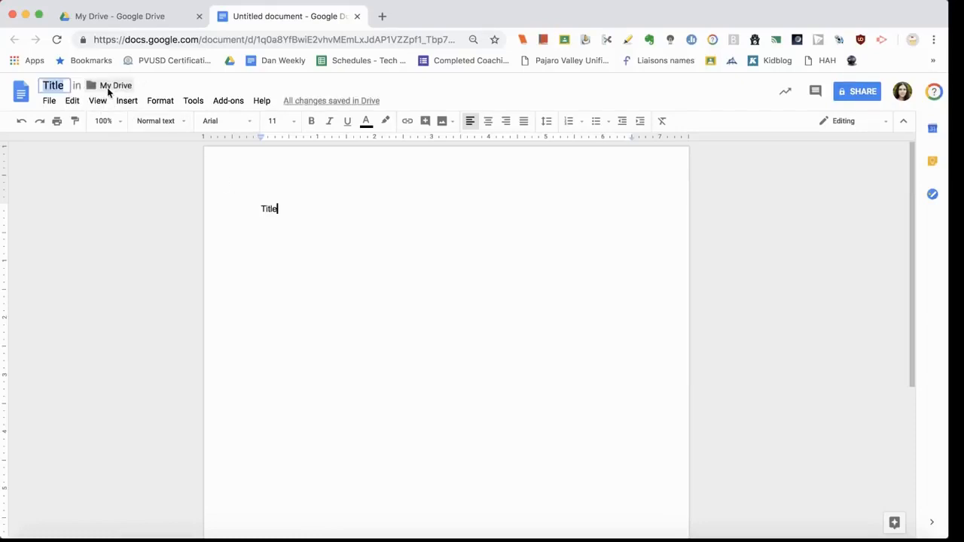
left_click(293, 214)
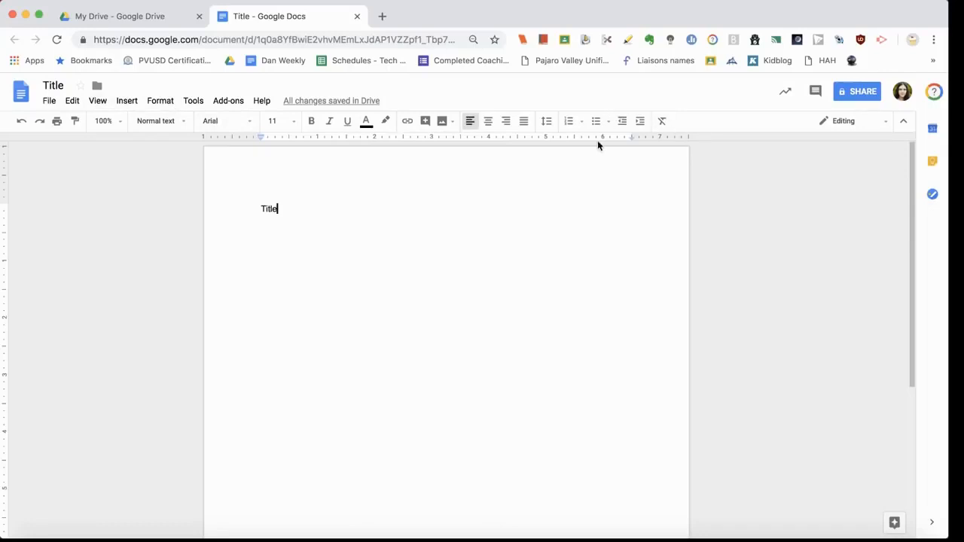
key("super+equal")
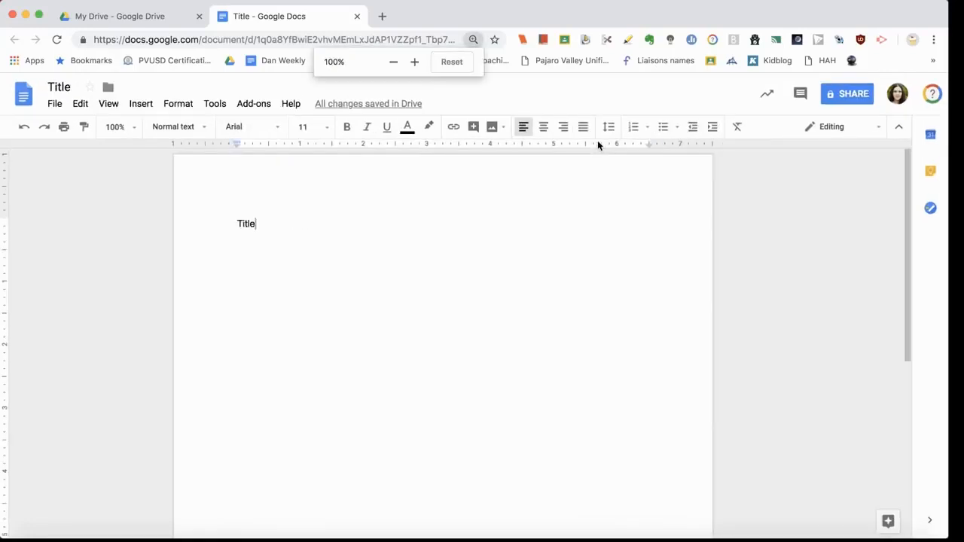
key("super+equal")
key("Return")
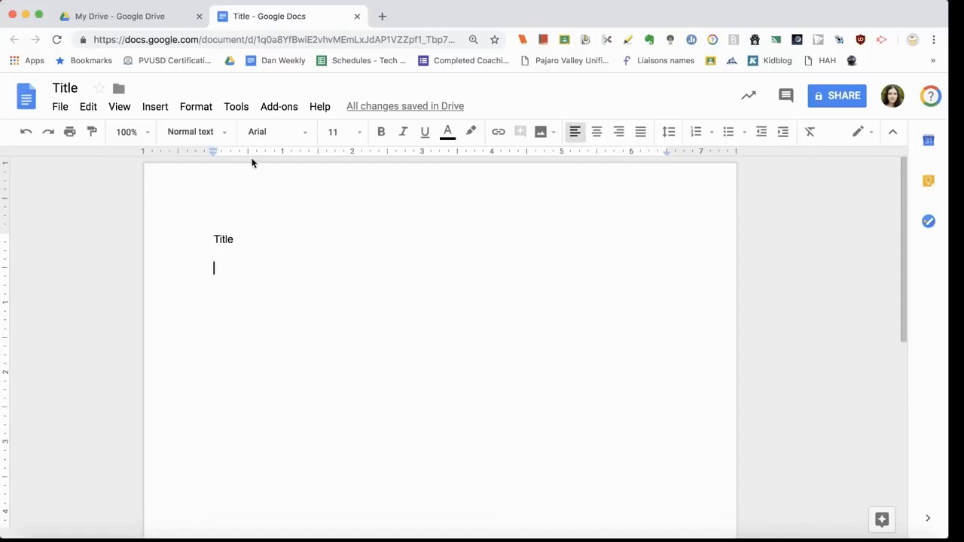
left_click(236, 108)
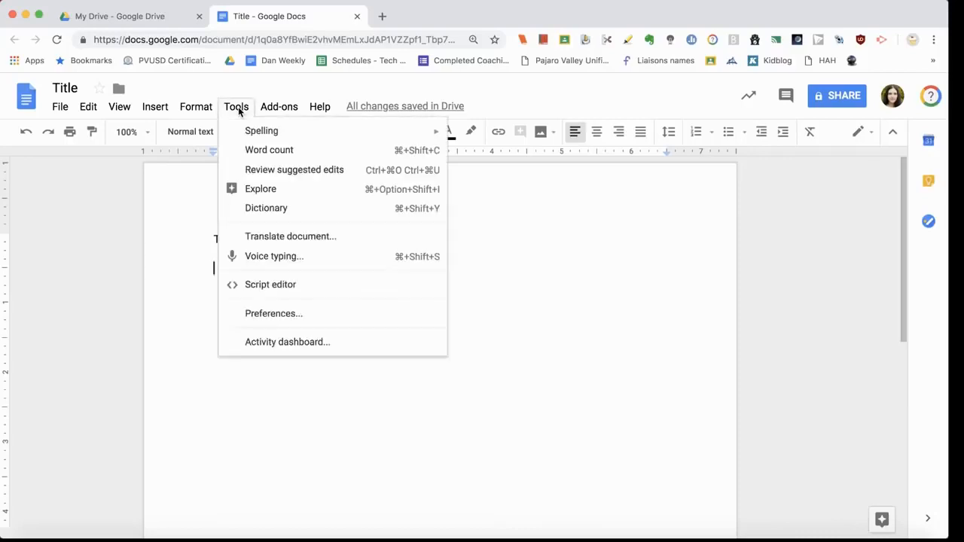
Step: Search Explore images for 'cat' and drag the ginger cat-under-table photo below Title
left_click(284, 195)
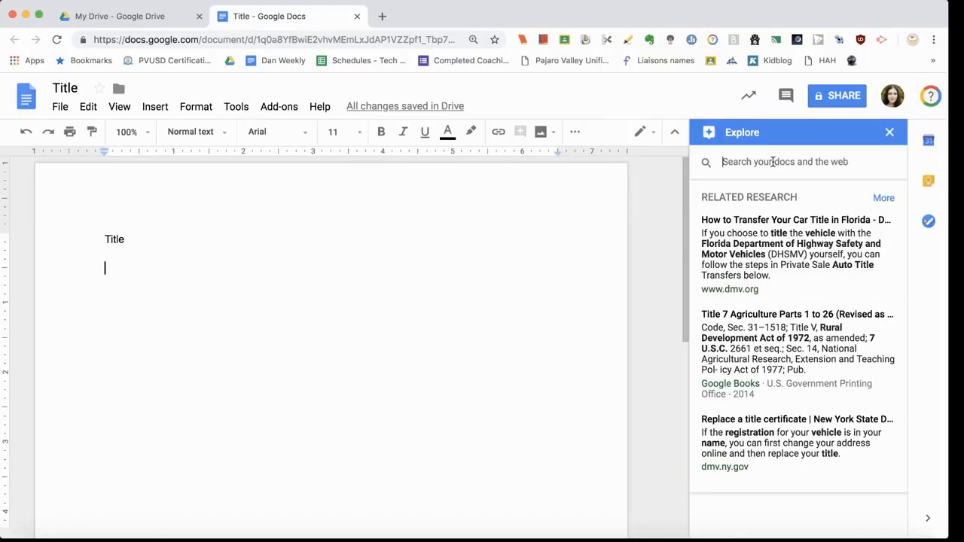
type("d")
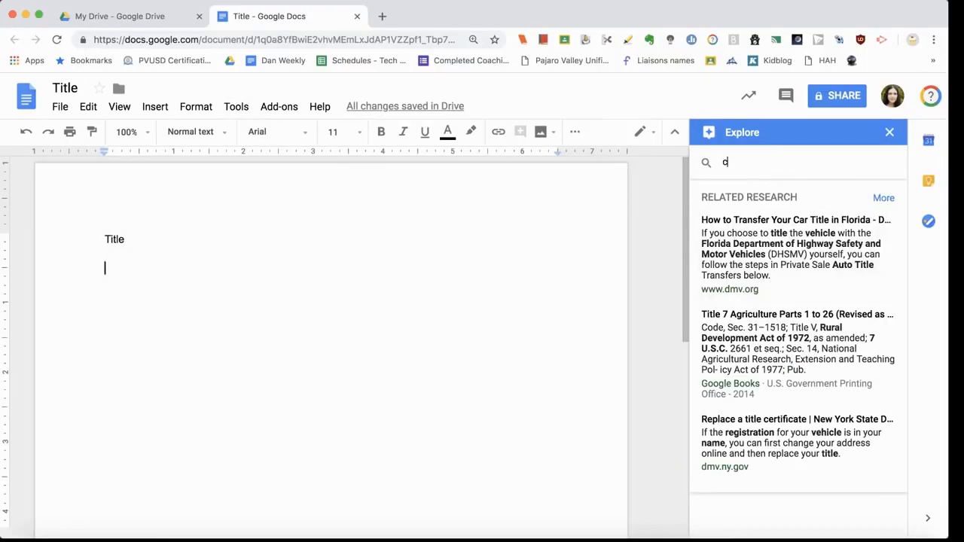
type("at")
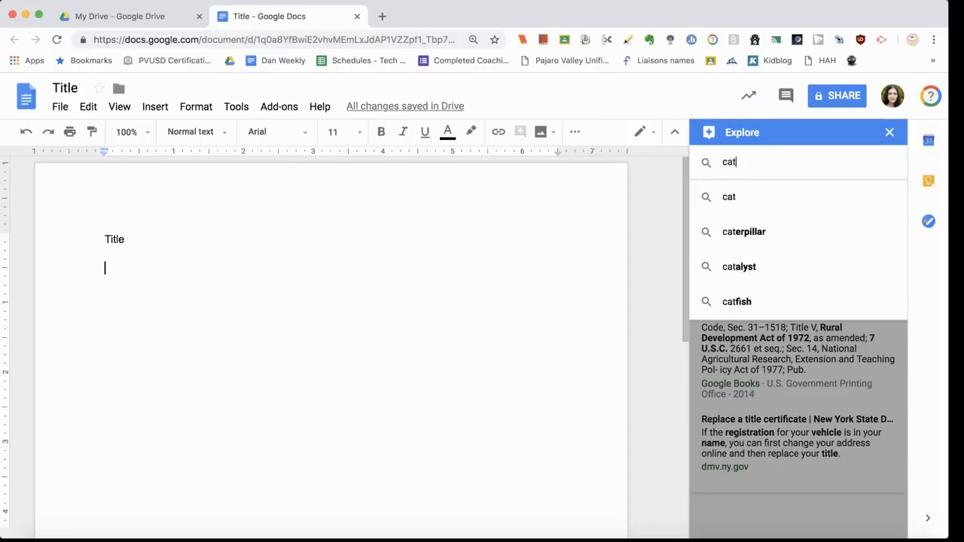
key("Return")
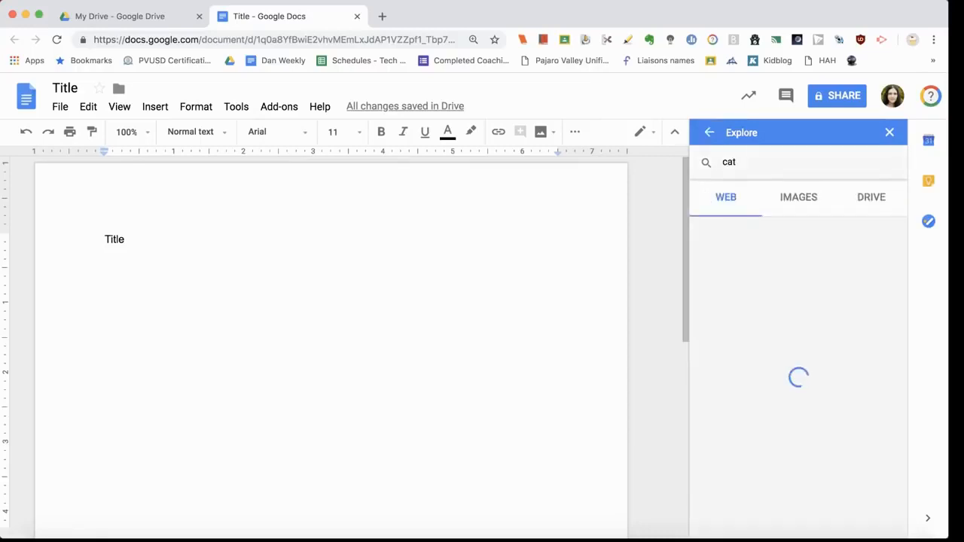
left_click(799, 205)
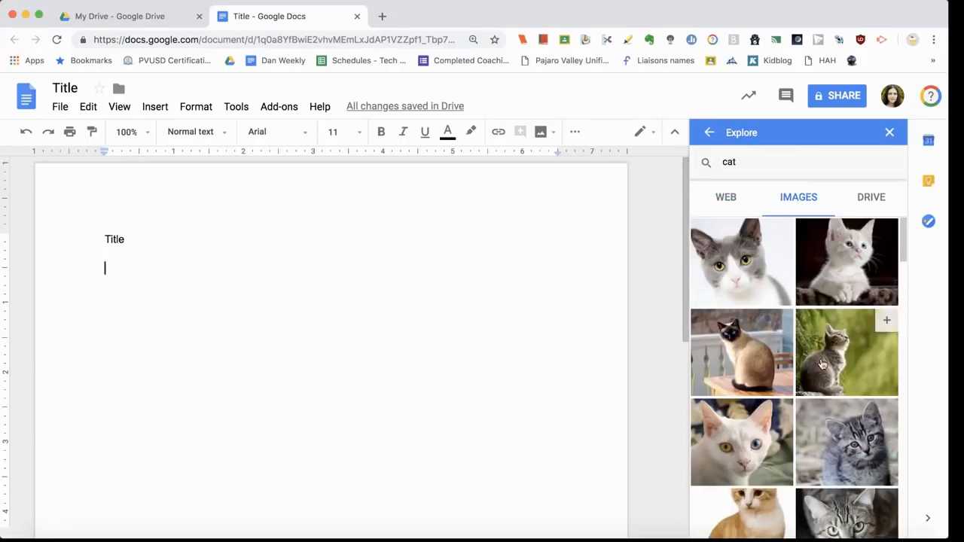
scroll(823, 365, "down", 4)
scroll(823, 364, "down", 8)
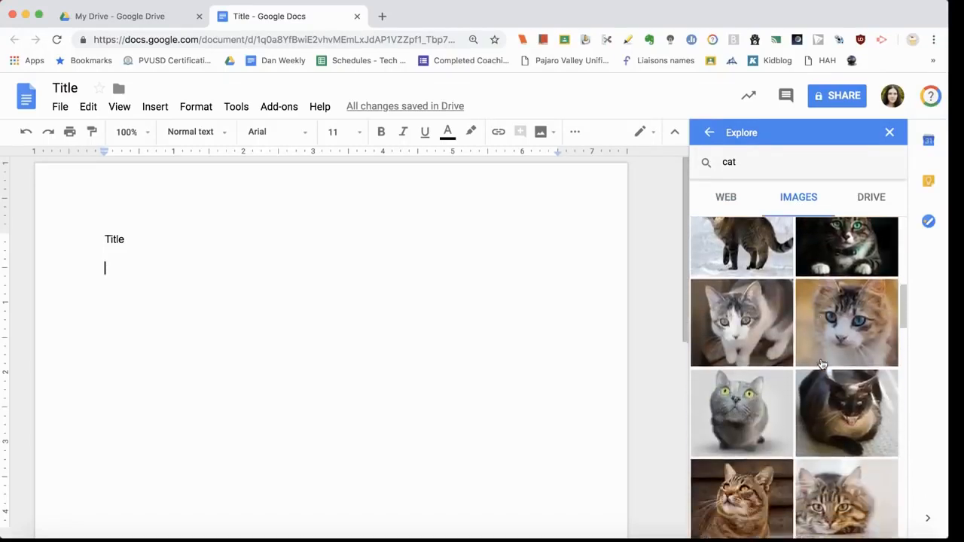
scroll(822, 365, "down", 2)
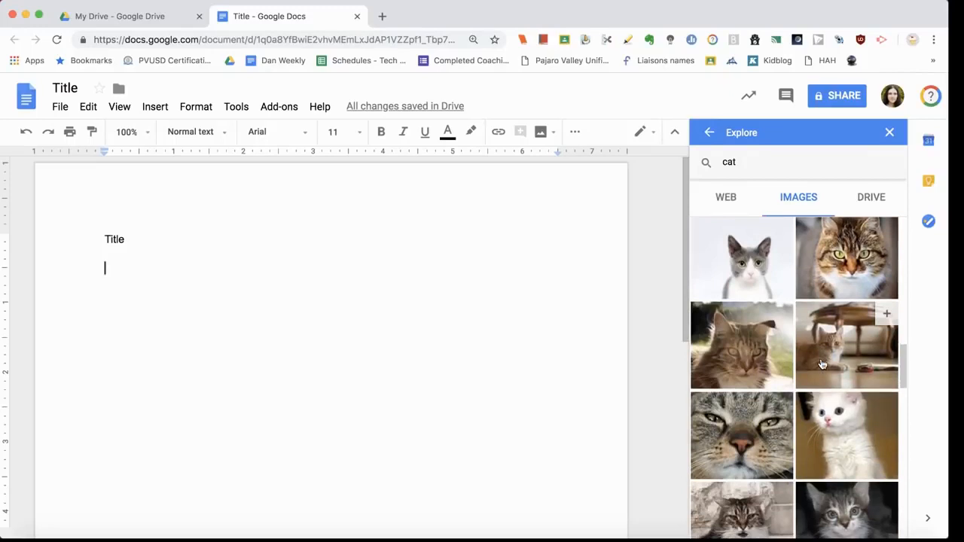
left_click_drag(823, 365, 293, 273)
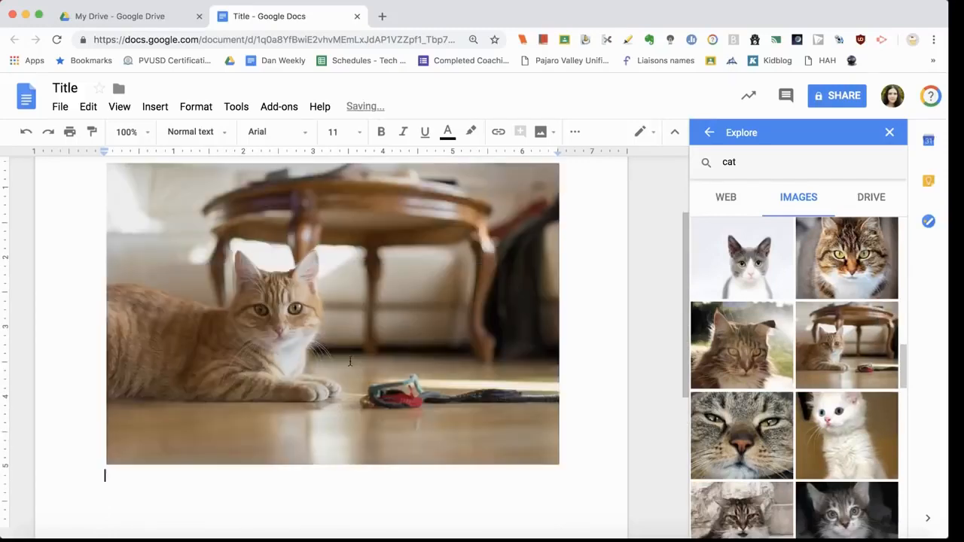
Step: Shrink the cat photo to about half its size
left_click(354, 320)
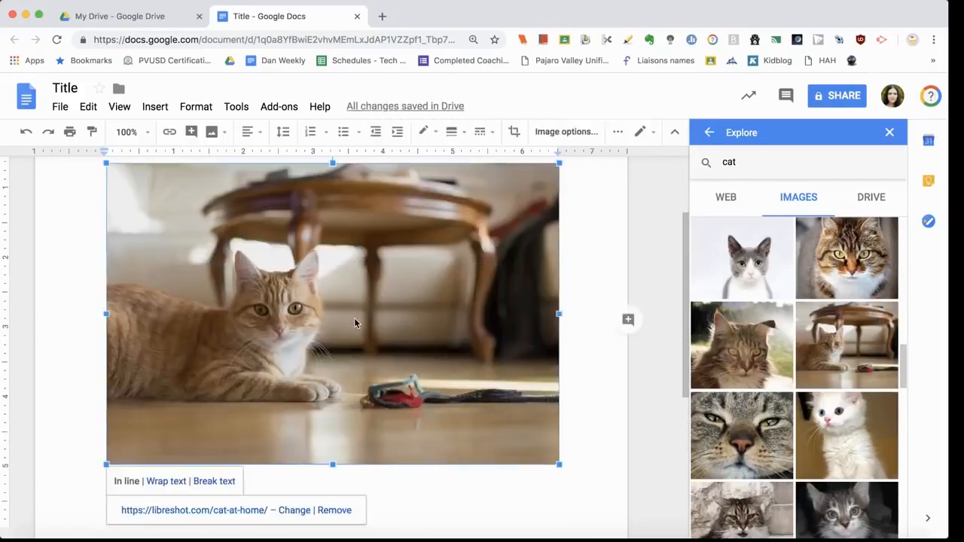
left_click_drag(560, 467, 318, 336)
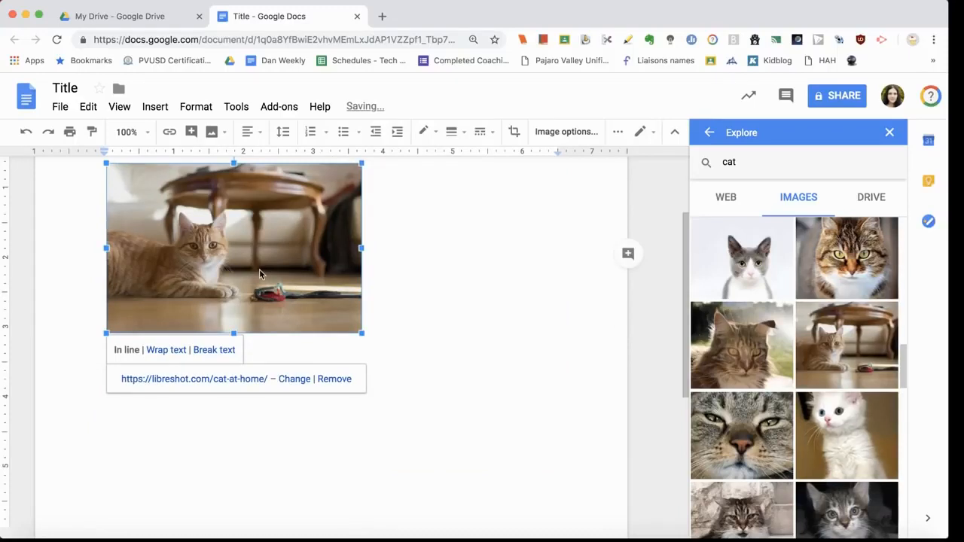
left_click(390, 289)
Step: Centre the cat photo on the page using the Align options
left_click(227, 271)
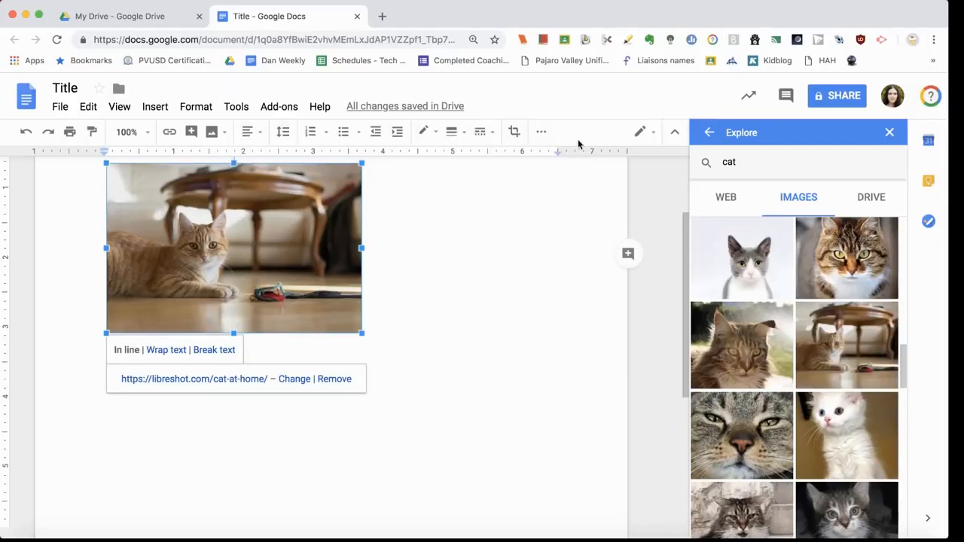
left_click(542, 134)
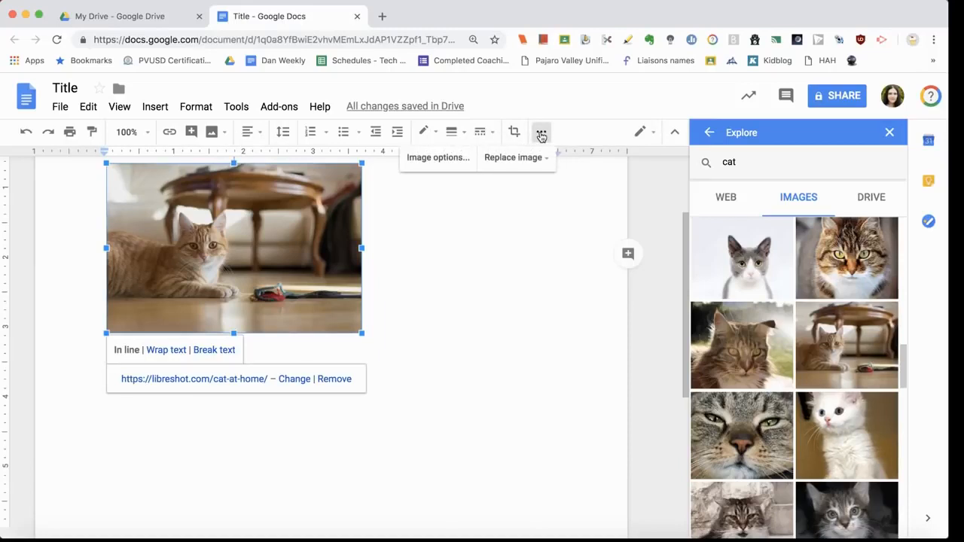
left_click(260, 134)
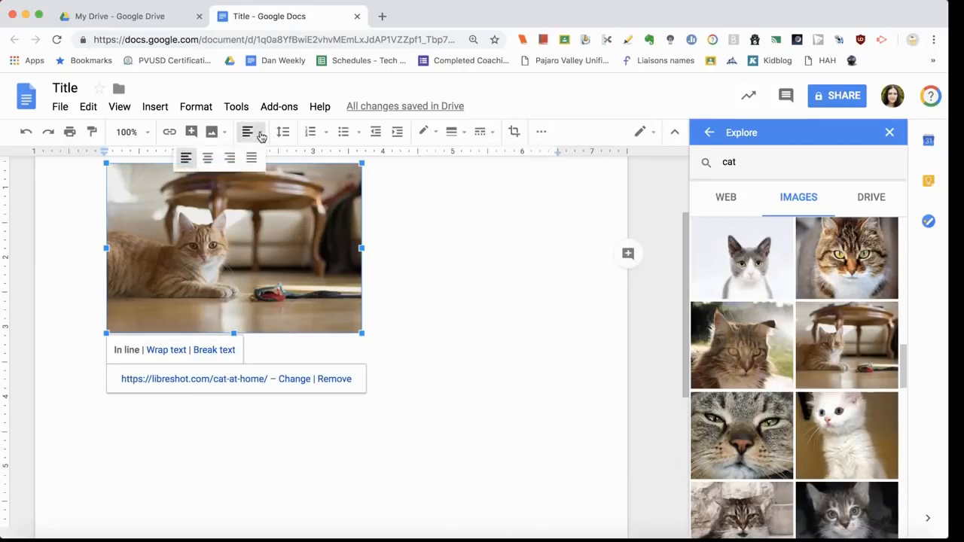
left_click(208, 158)
mouse_move(781, 344)
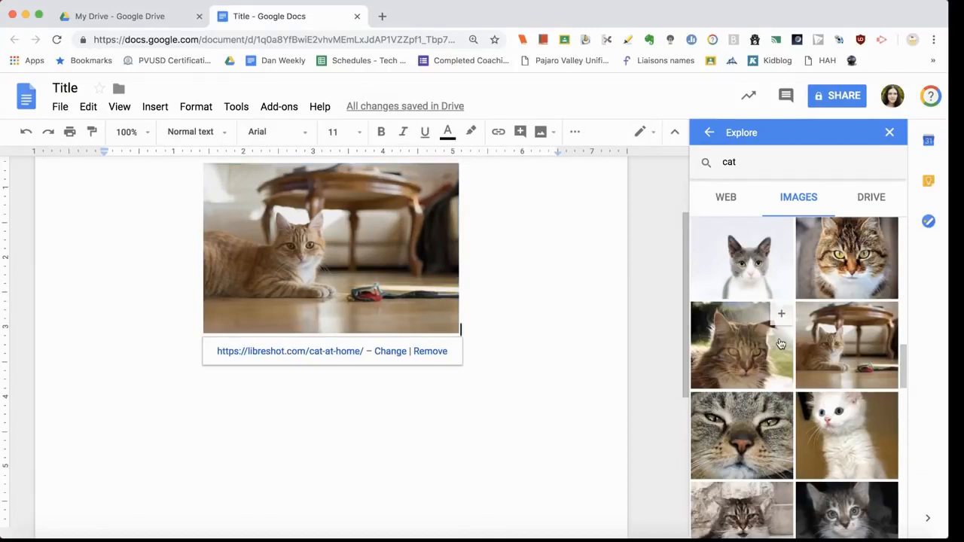
mouse_move(746, 260)
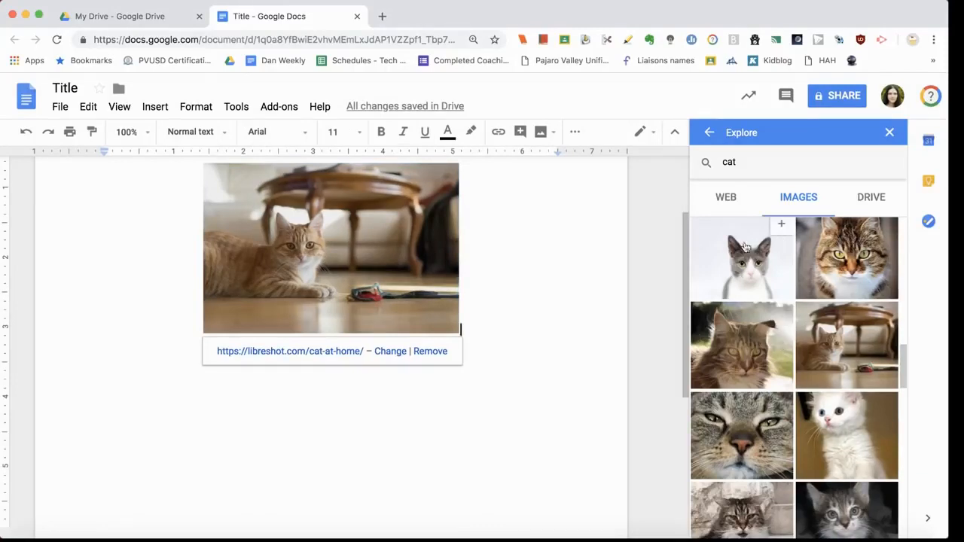
Step: Insert the grey-and-white cat photo from Explore below the first and resize it larger
left_click(783, 232)
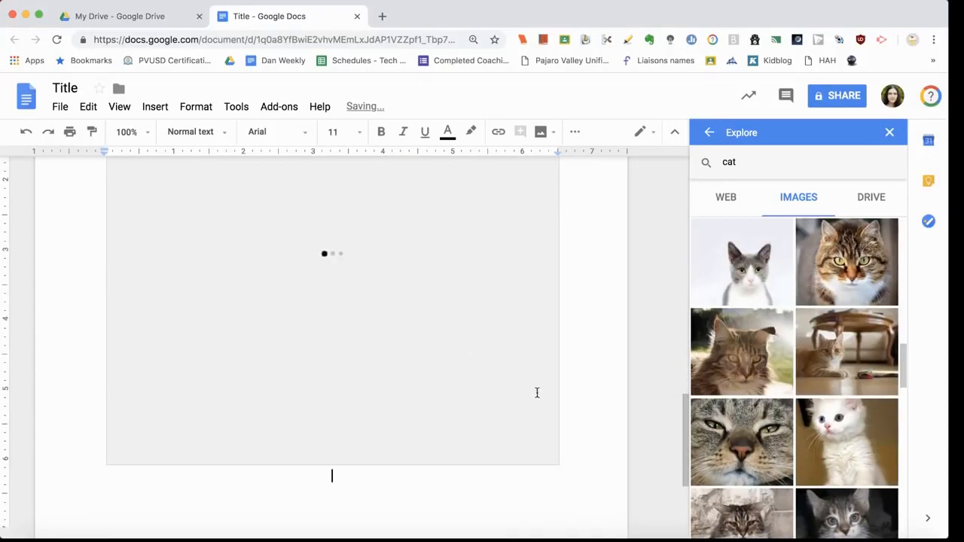
left_click(400, 377)
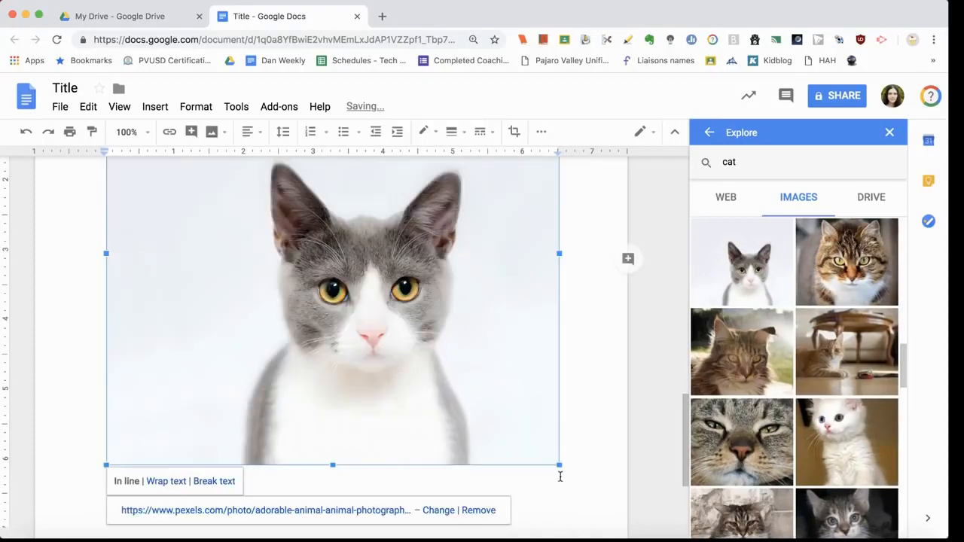
left_click_drag(558, 466, 338, 315)
scroll(338, 316, "up", 2)
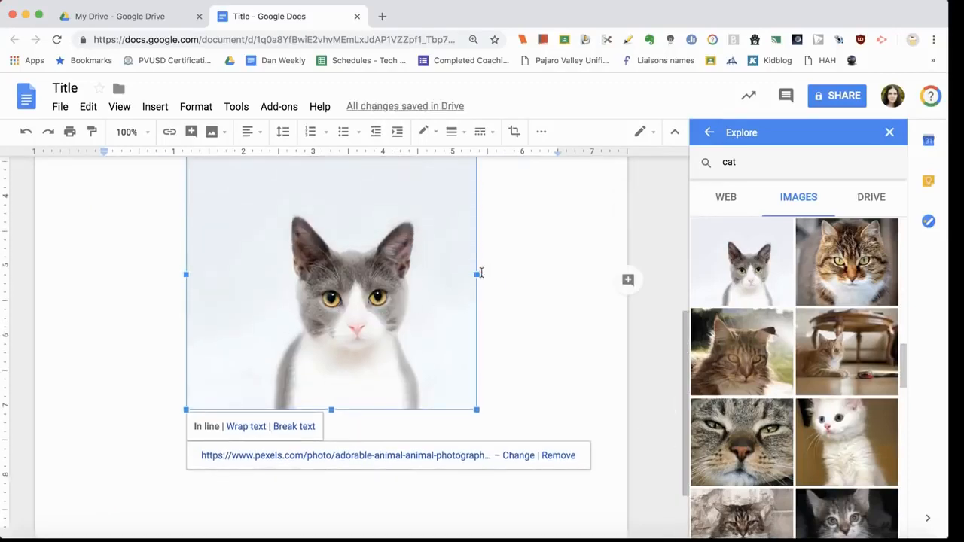
left_click_drag(478, 275, 598, 307)
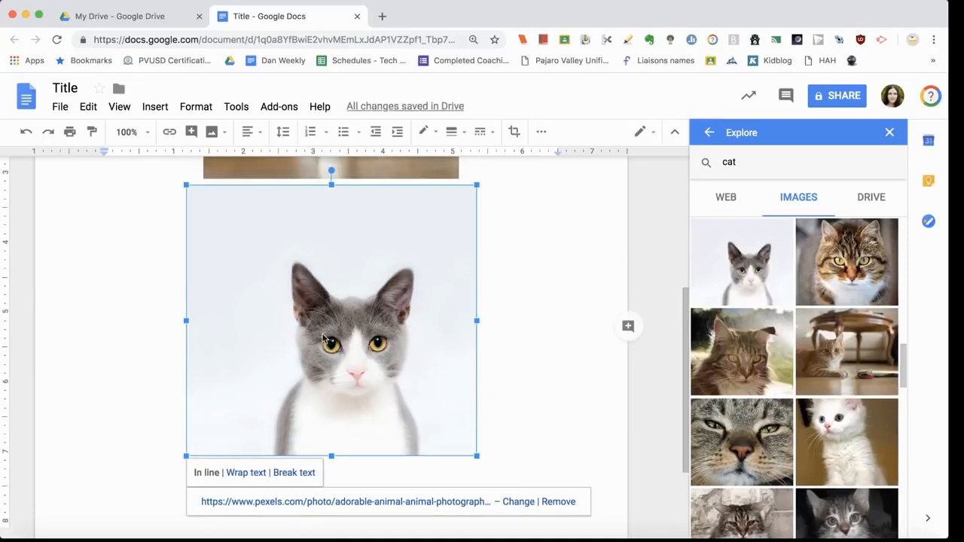
left_click_drag(477, 323, 584, 323)
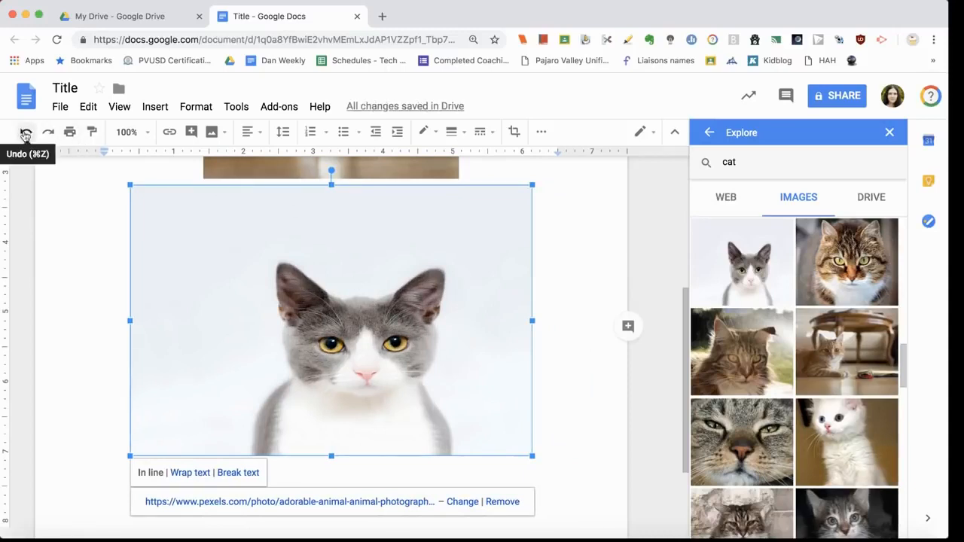
Step: Undo the last resize of the grey cat photo
left_click(25, 134)
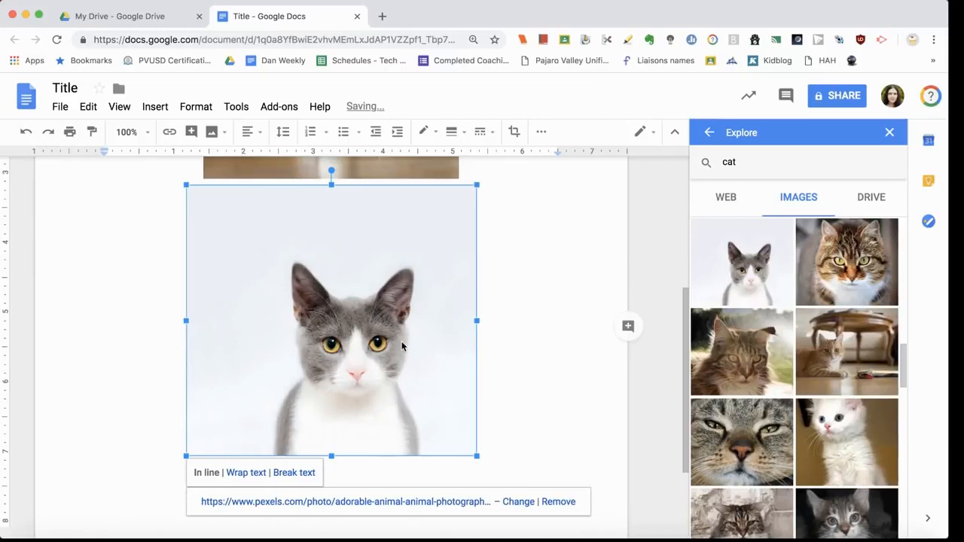
scroll(560, 382, "down", 4)
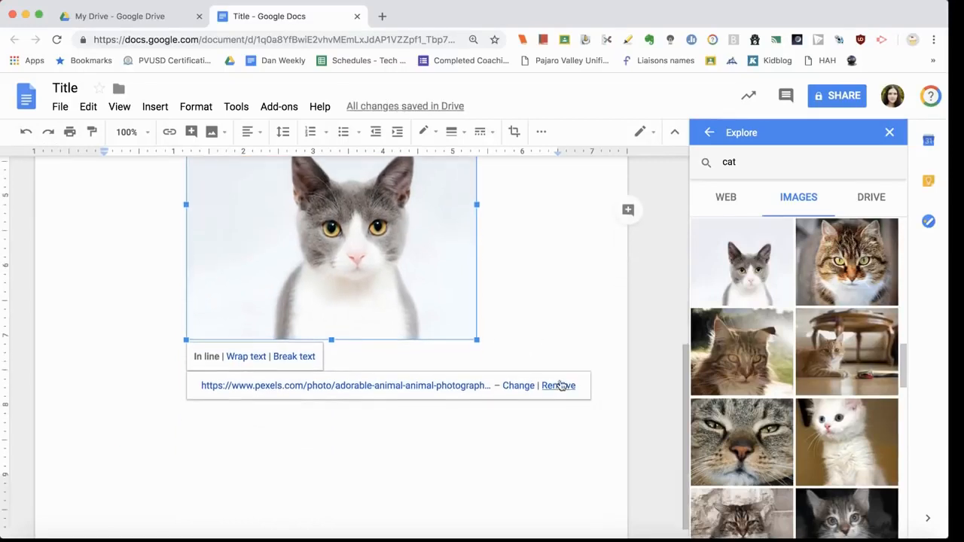
left_click(522, 338)
scroll(520, 308, "up", 3)
scroll(520, 308, "up", 4)
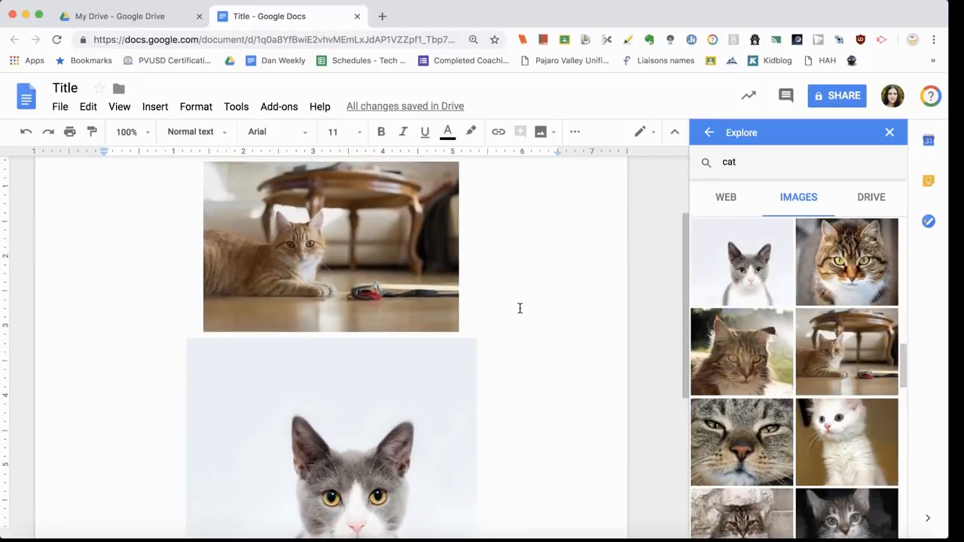
Step: Delete both cat photos and close the Explore panel
key("super+a")
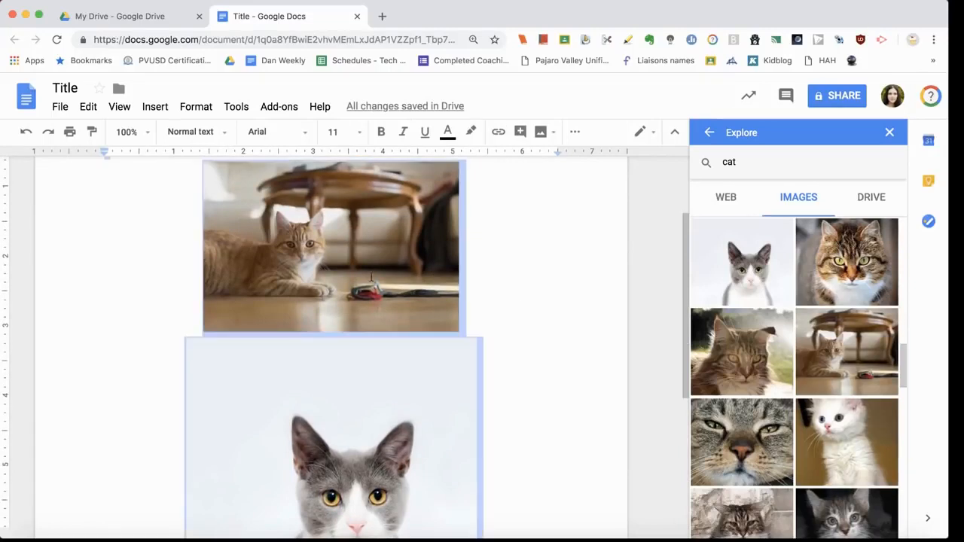
scroll(381, 335, "down", 3)
left_click(401, 373)
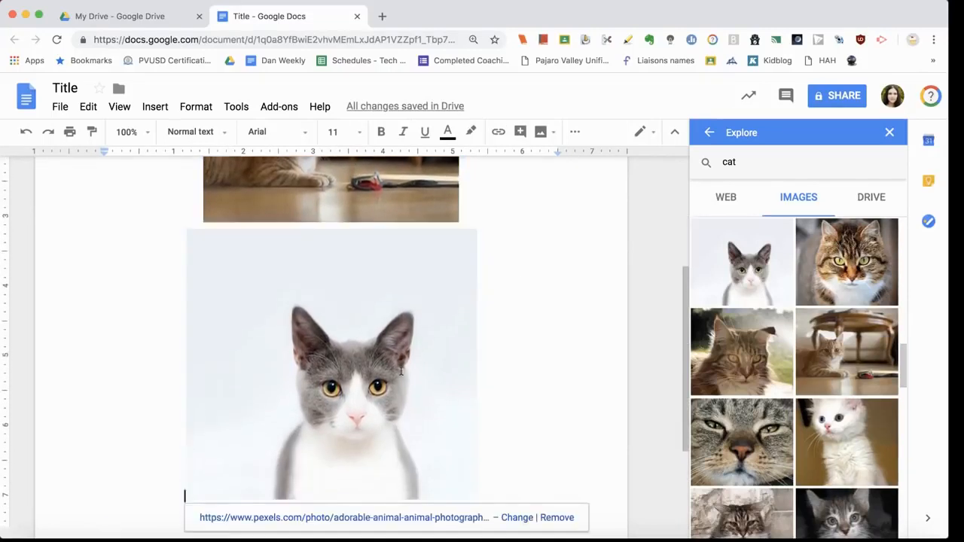
key("super+a")
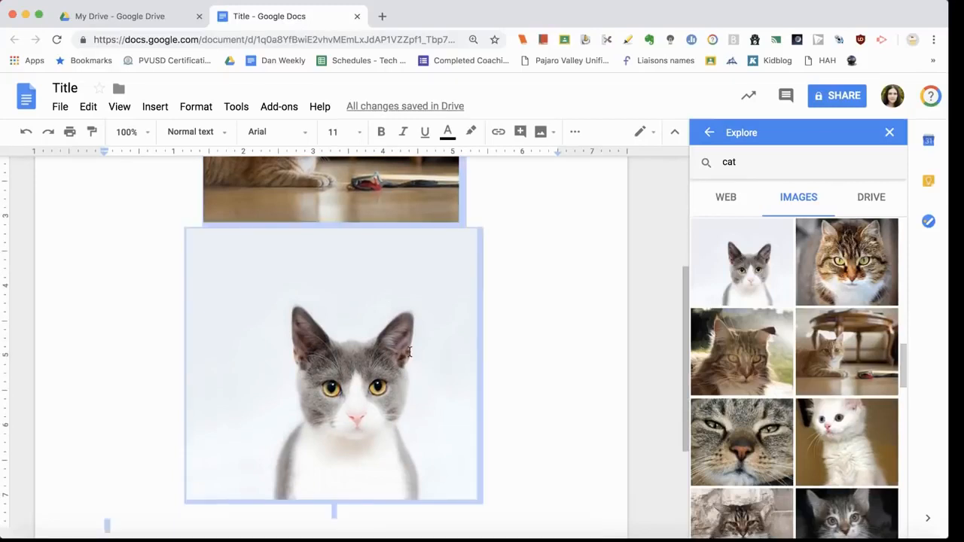
right_click(410, 352)
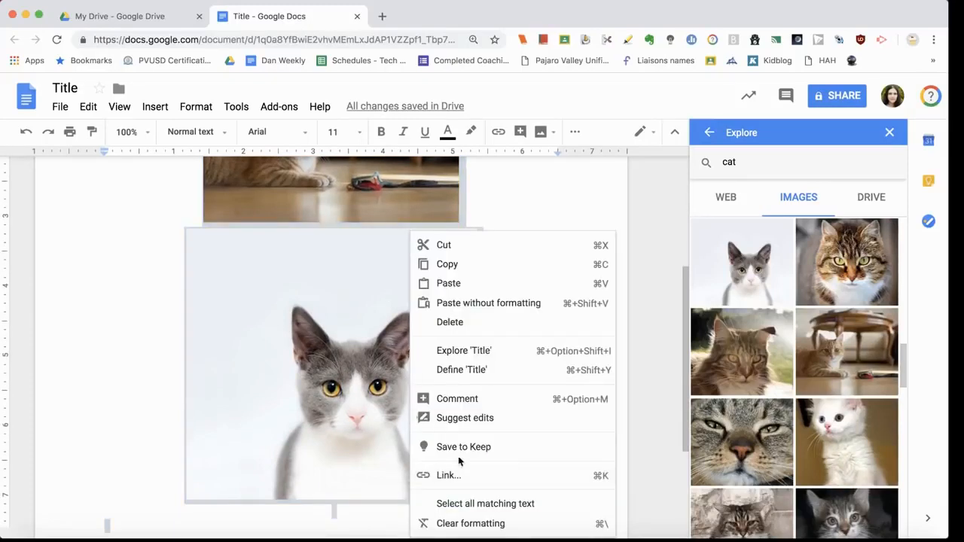
left_click(450, 324)
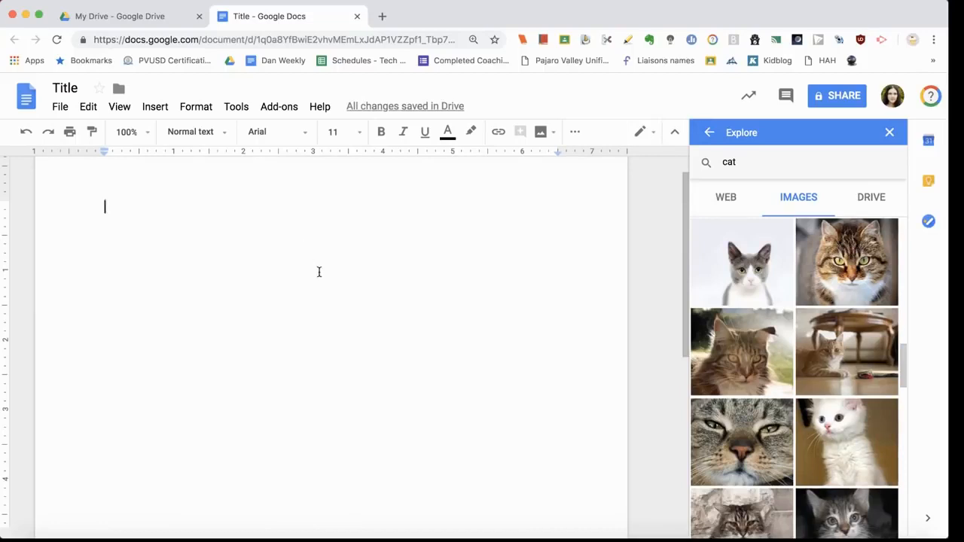
left_click(889, 133)
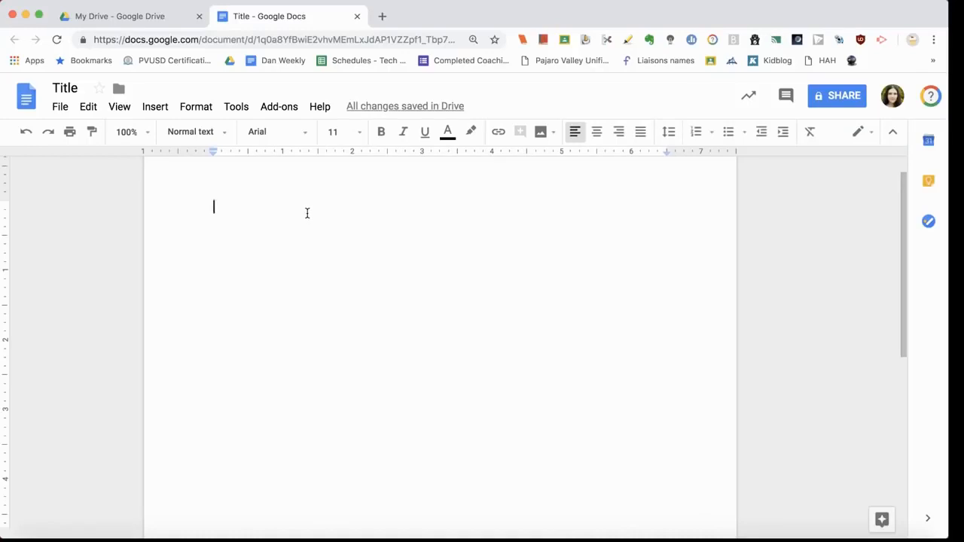
Step: Type and select 'PVUSD website' to start linking it, then open a new browser tab
type("PVUS")
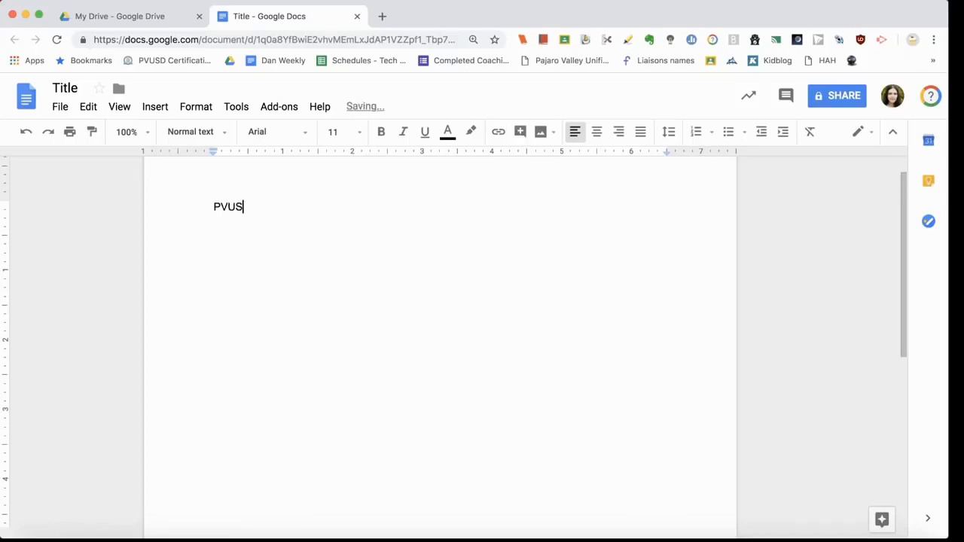
type("D website")
left_click_drag(295, 208, 212, 208)
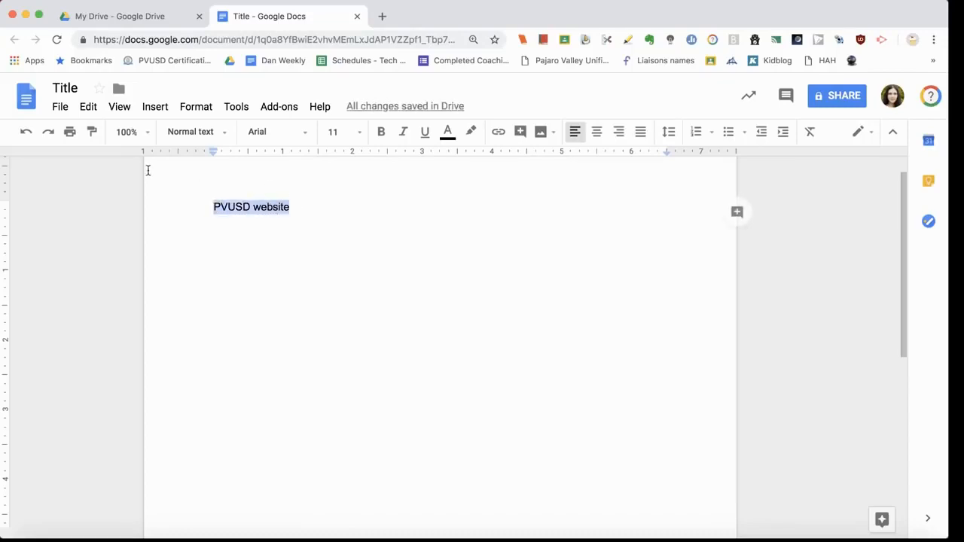
left_click(497, 134)
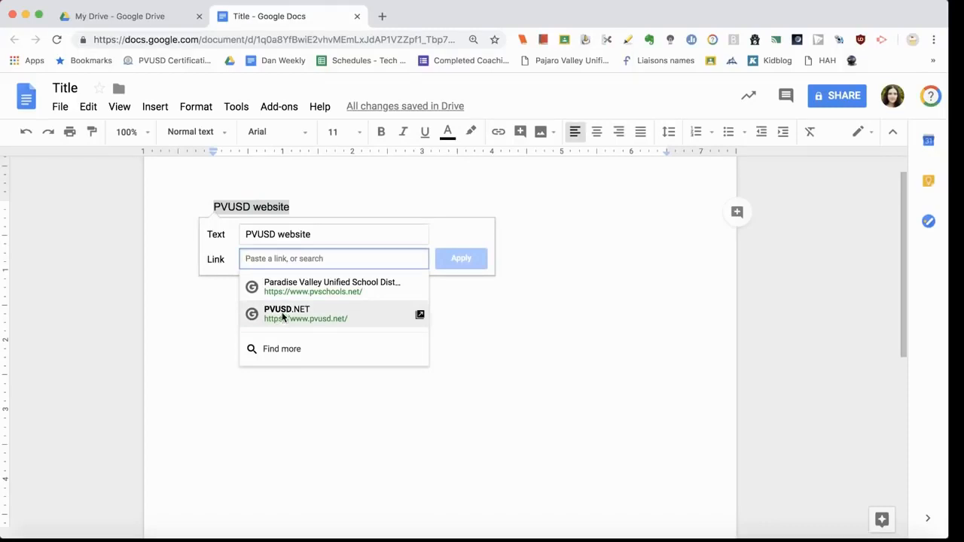
left_click(383, 17)
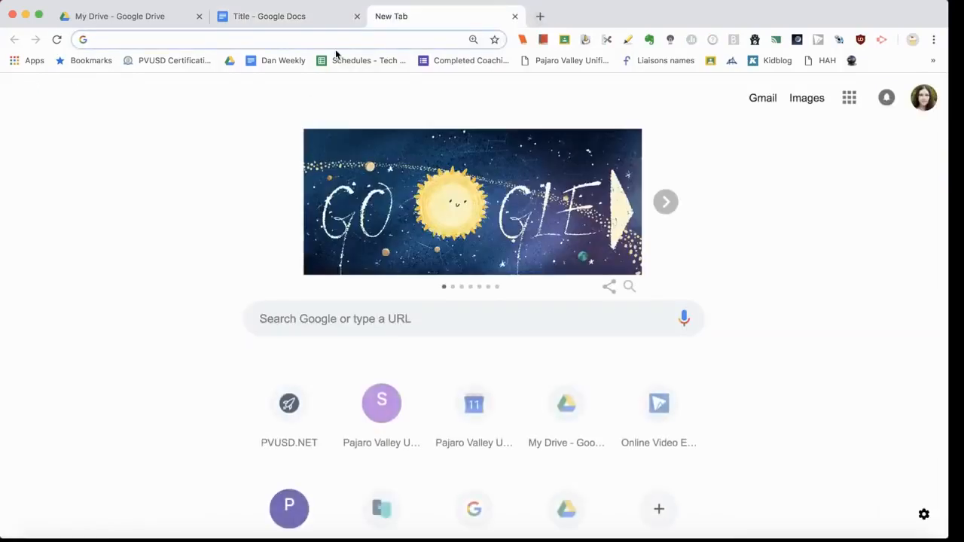
type("www.pvusd.")
key("Return")
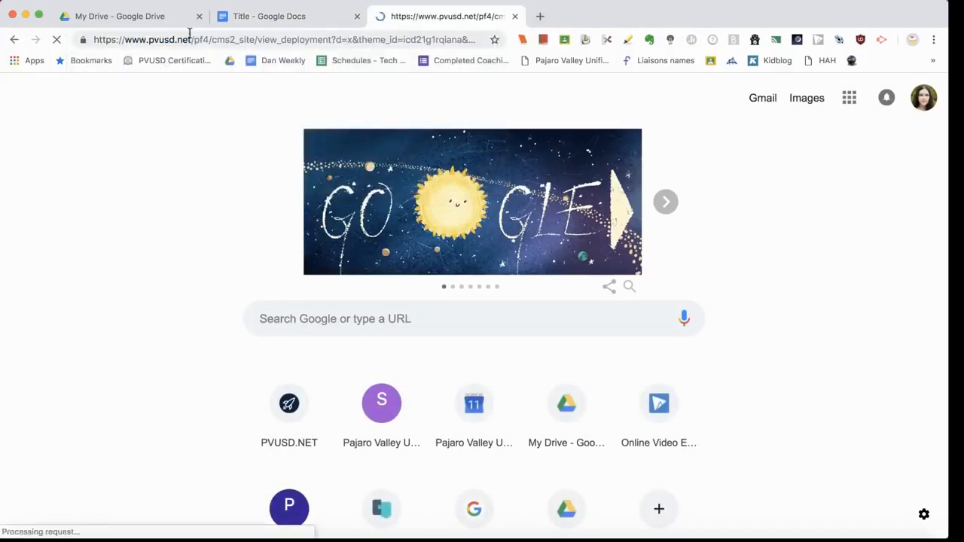
left_click(216, 39)
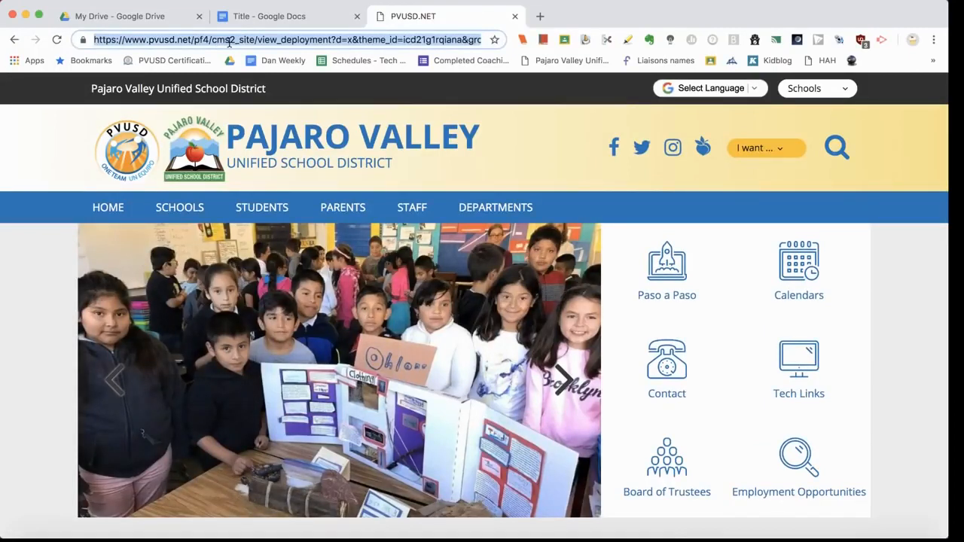
left_click(290, 16)
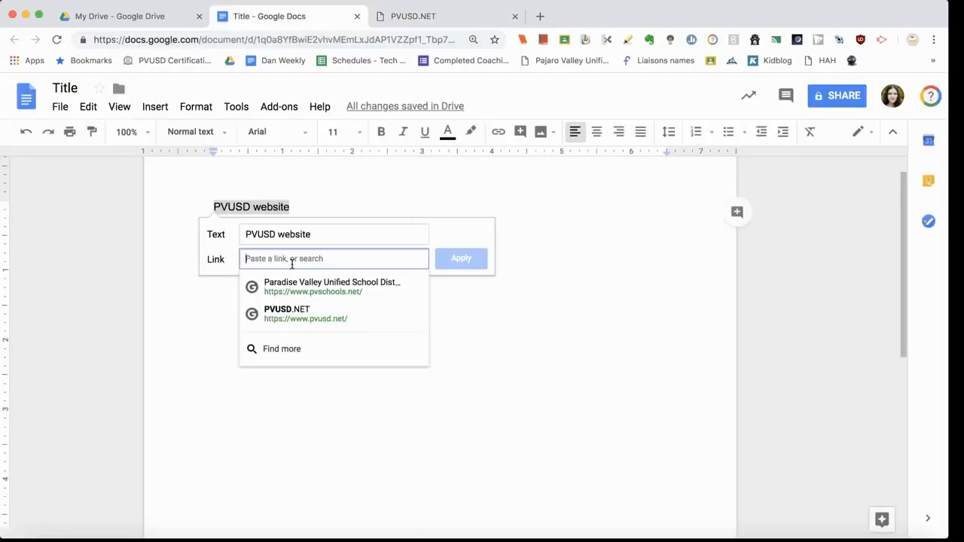
Step: Link 'PVUSD website' to the pasted pvusd.net address
key("super+v")
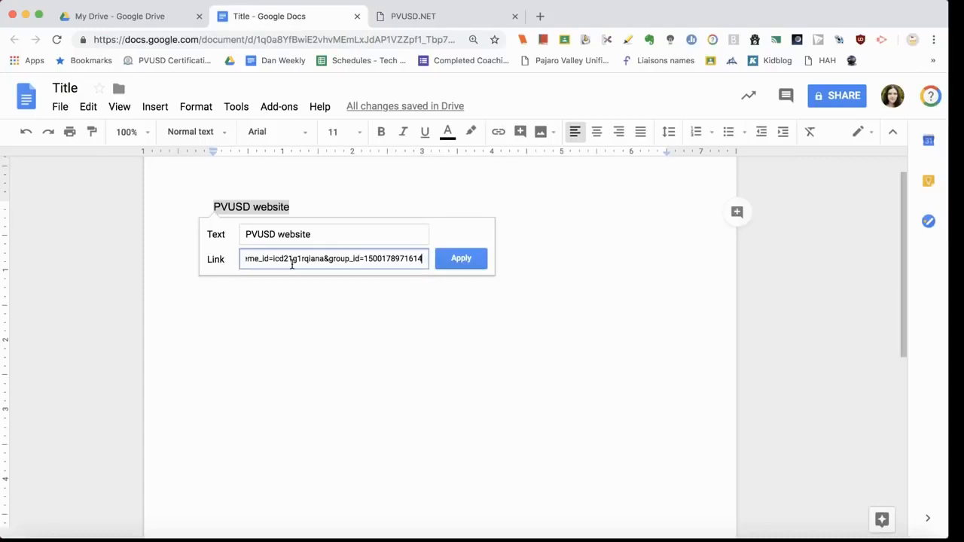
left_click(460, 264)
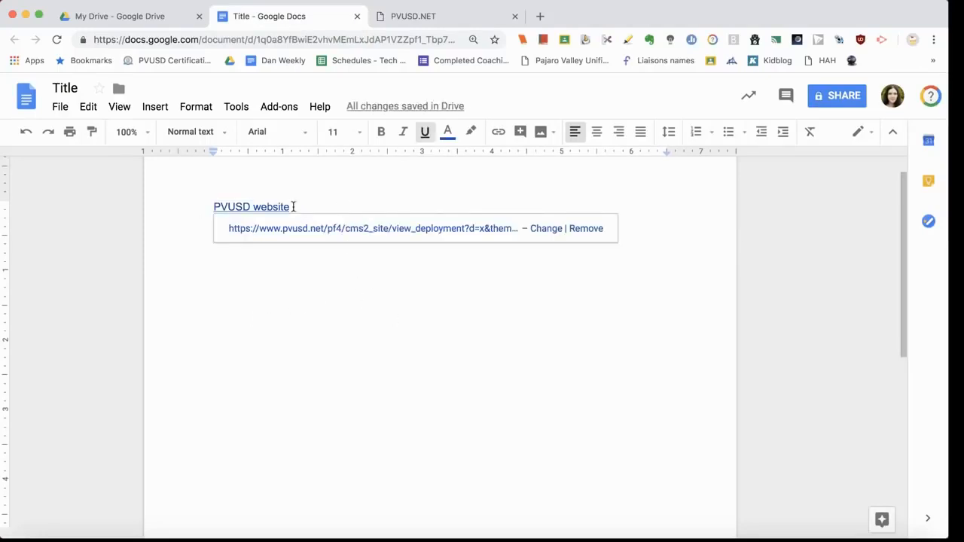
key("Return")
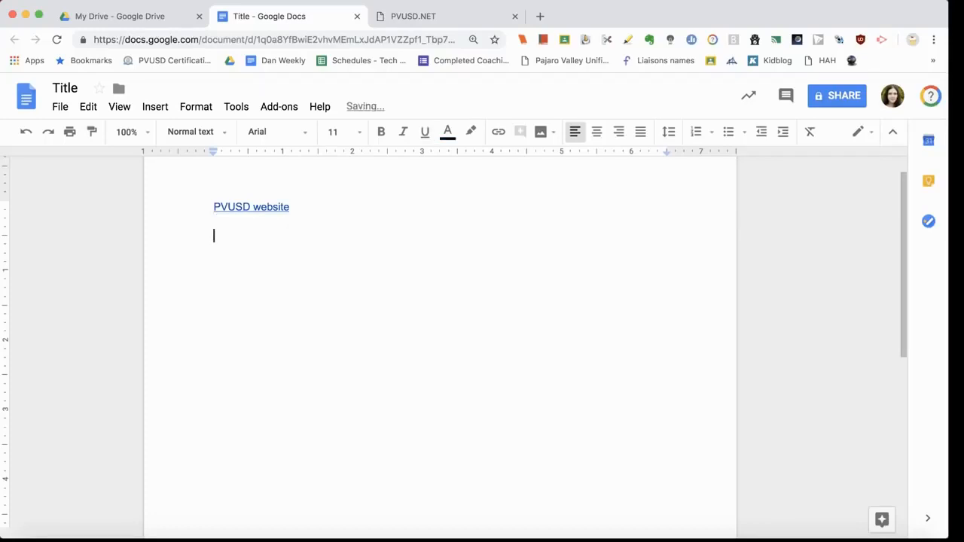
Step: Test the link by opening the district site, then close both district tabs
left_click(255, 210)
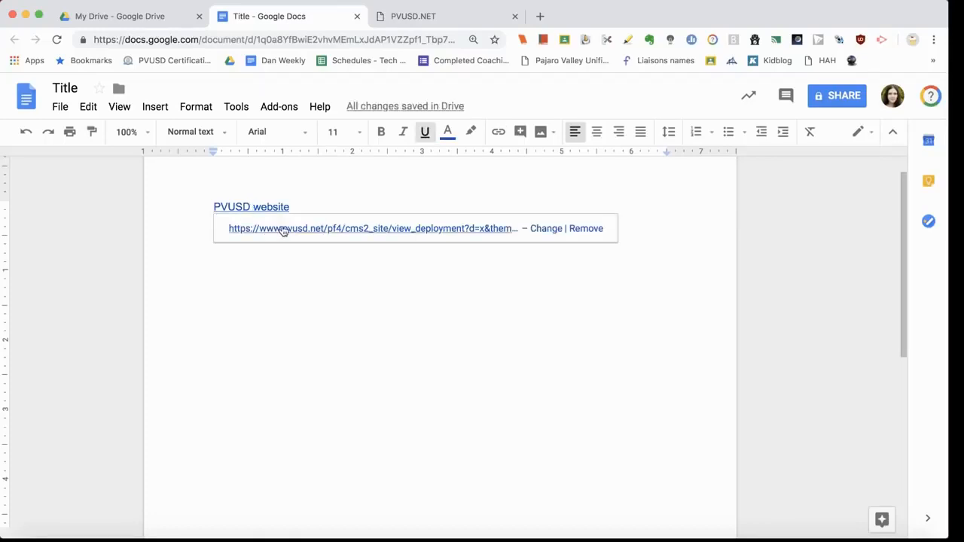
left_click(291, 229)
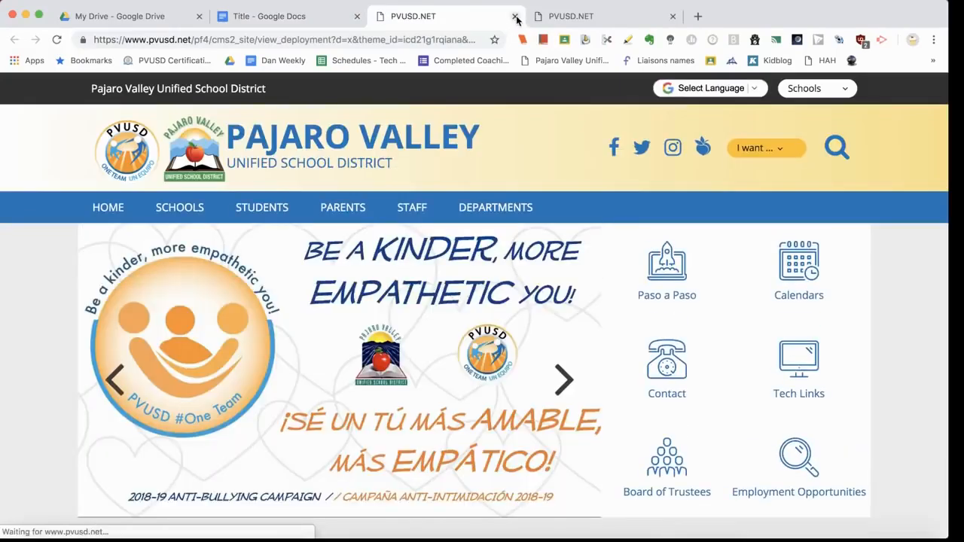
left_click(515, 17)
left_click(515, 16)
left_click(519, 415)
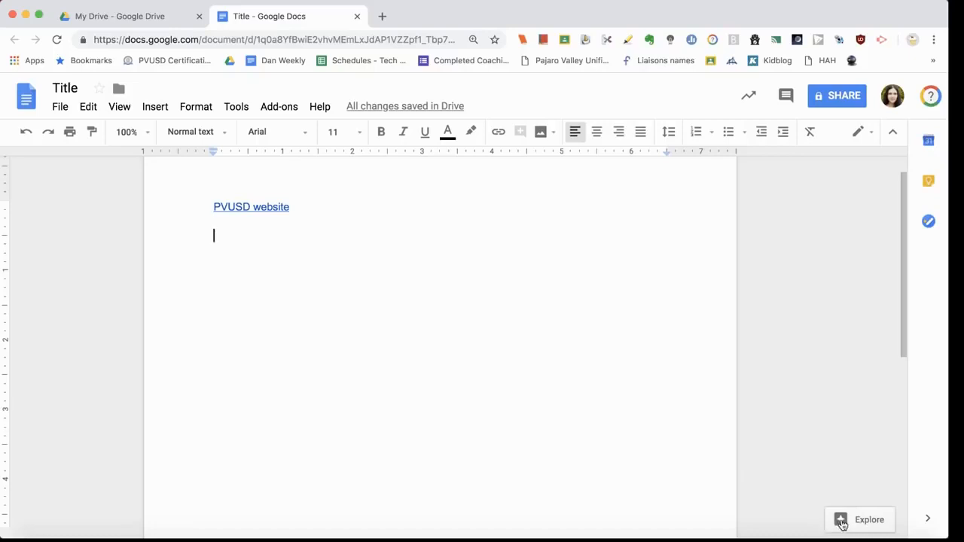
left_click(841, 526)
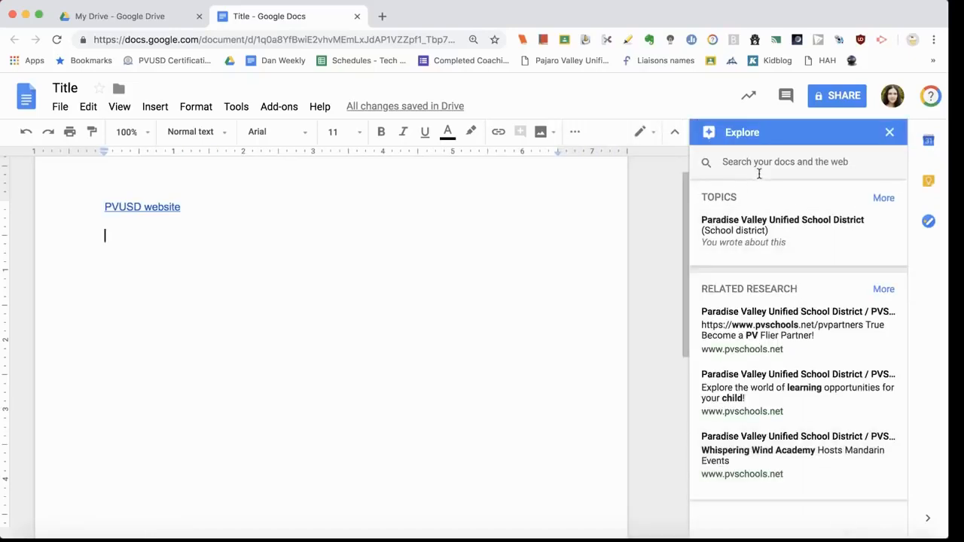
left_click(762, 164)
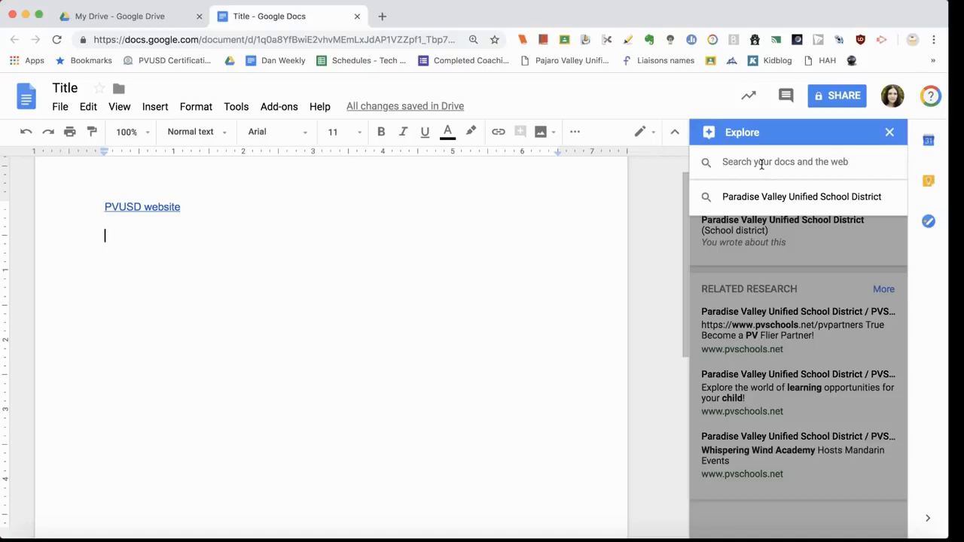
type("cat")
key("Return")
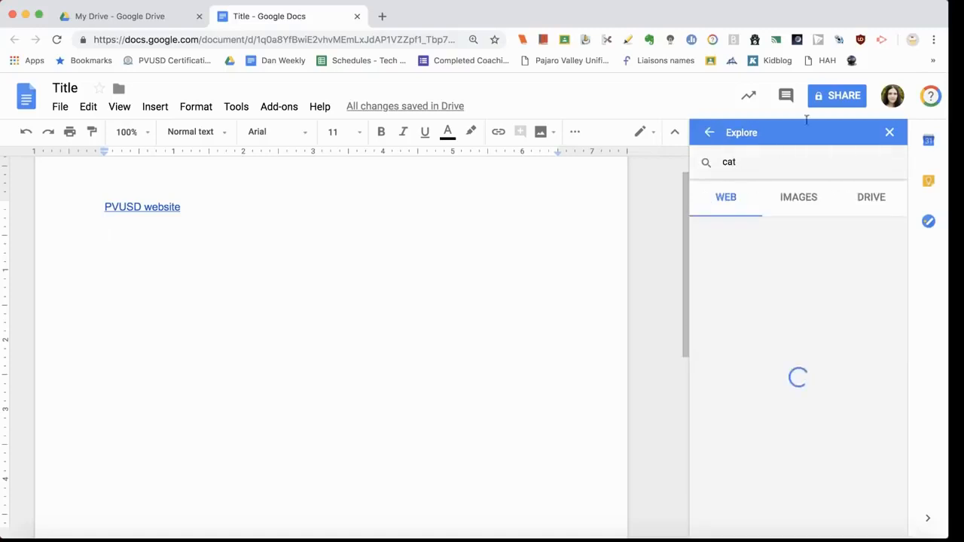
left_click(890, 134)
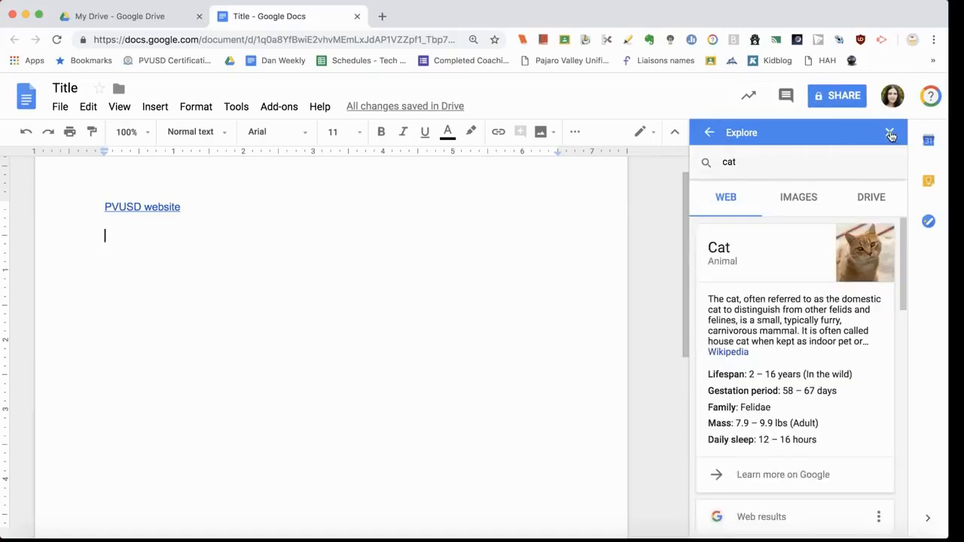
key("Left")
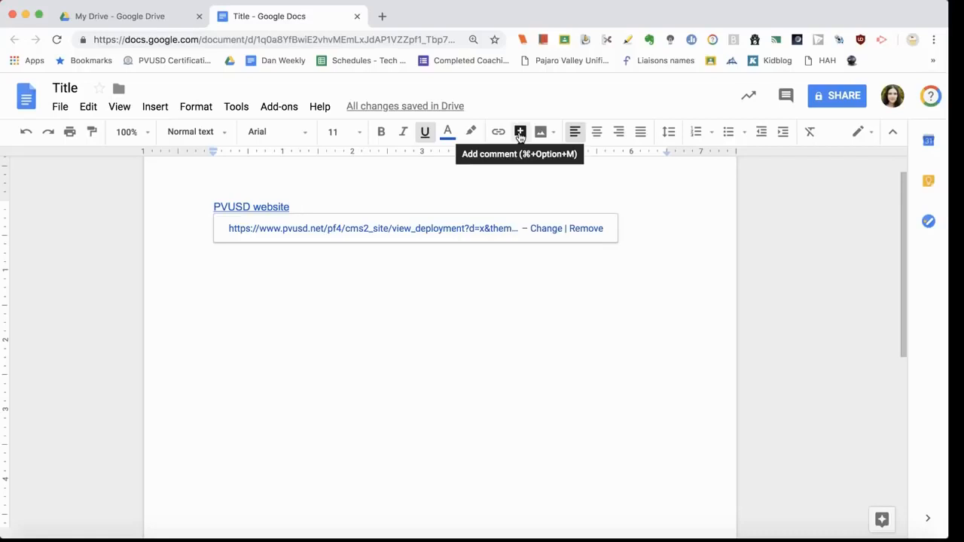
Step: Add the comment 'cool hyperlink' on the word 'website'
left_click(520, 132)
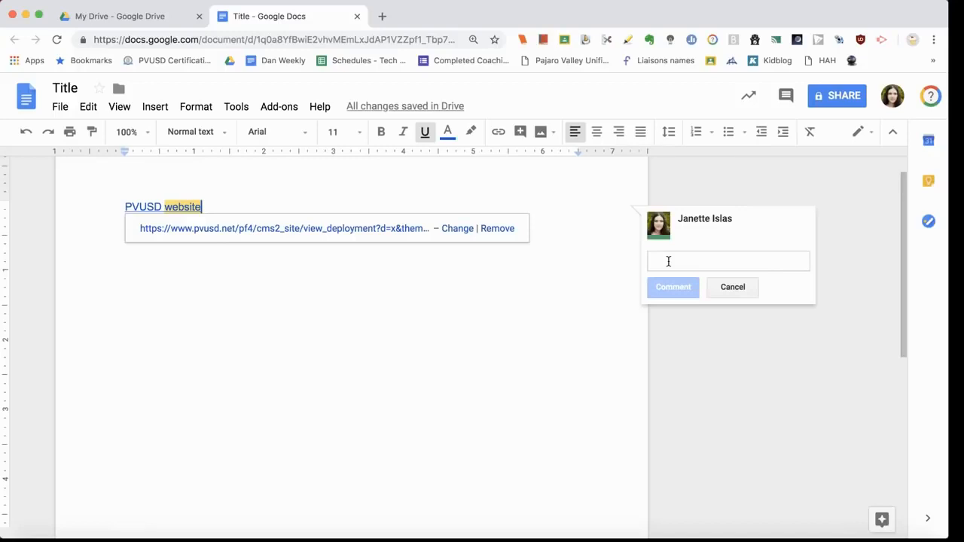
type("cool hyperlink")
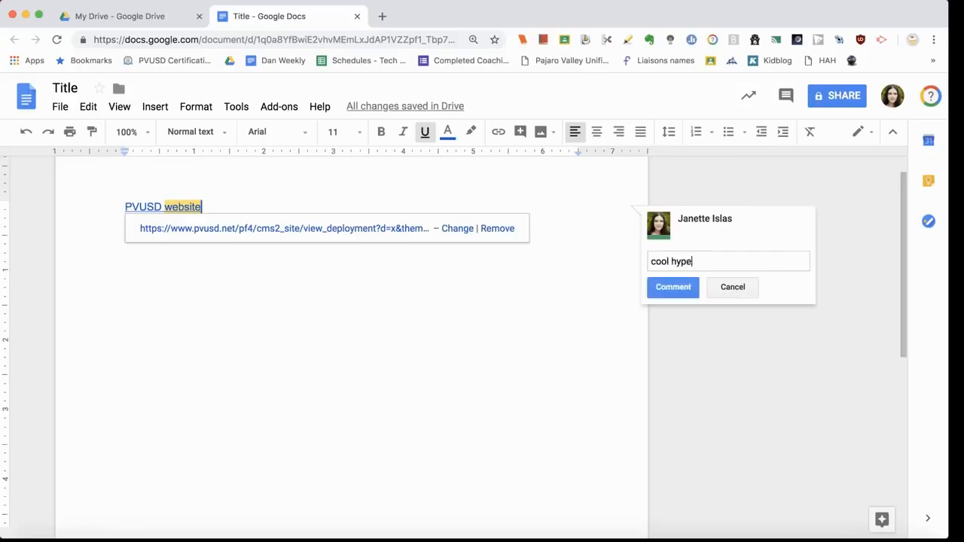
left_click(687, 288)
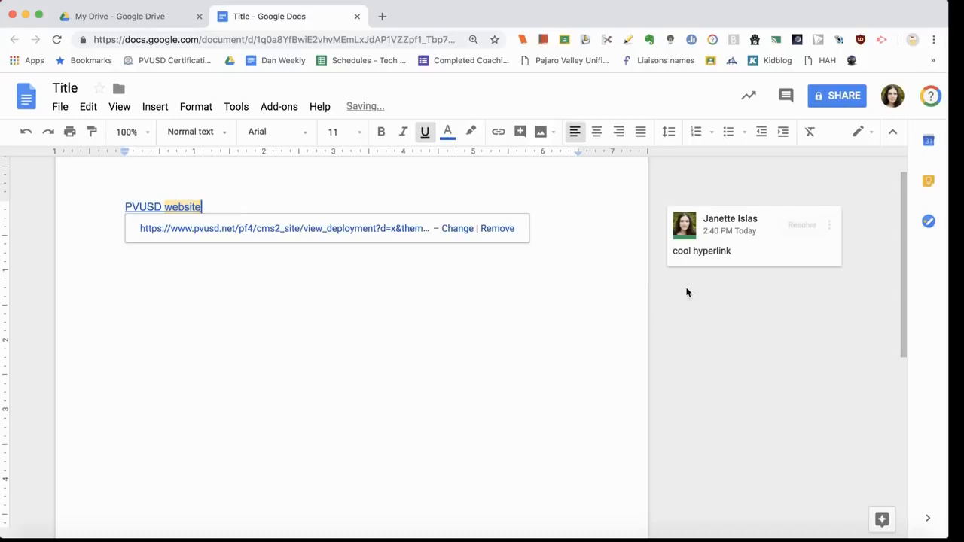
left_click(461, 293)
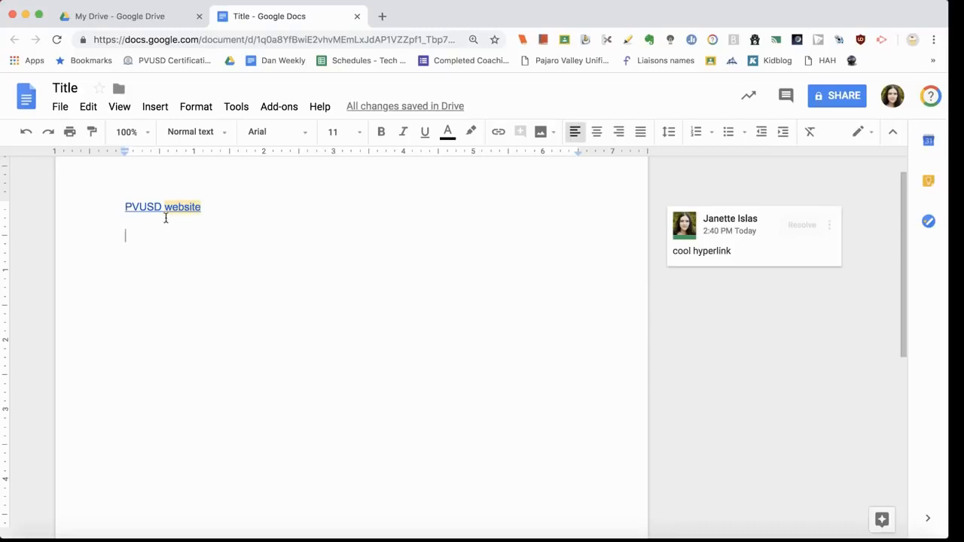
Step: Add the comment 'nice' on the whole 'PVUSD website' link
left_click_drag(213, 209, 98, 212)
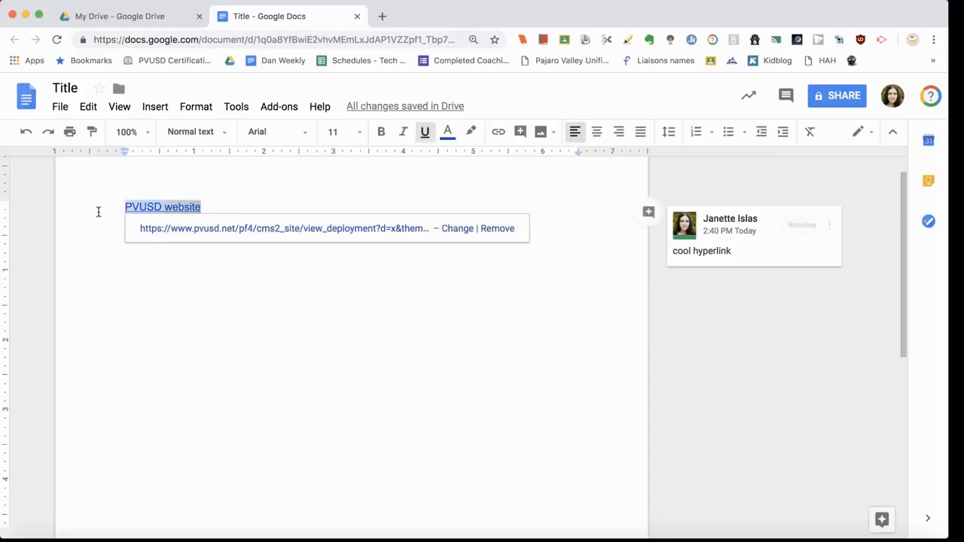
left_click(648, 213)
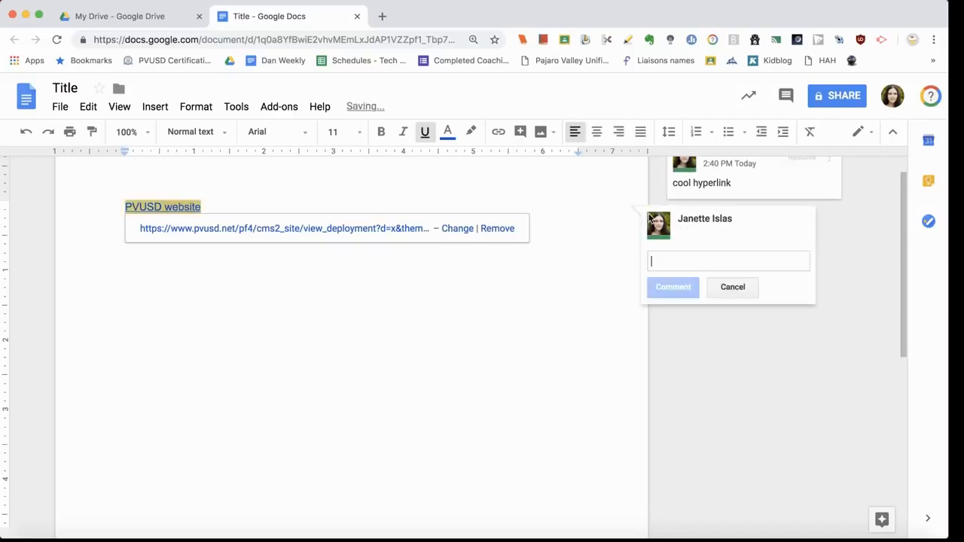
type("nice")
key("Return")
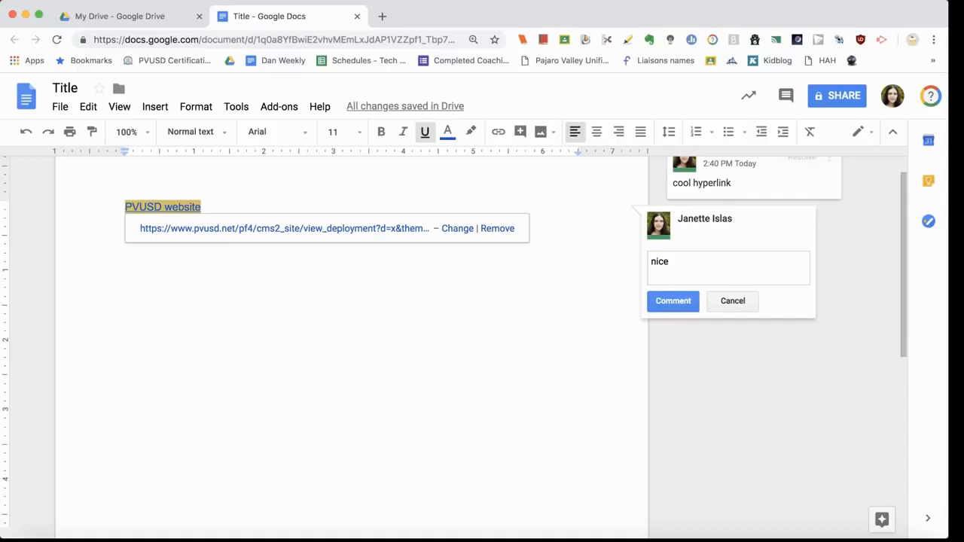
left_click(673, 301)
left_click(187, 291)
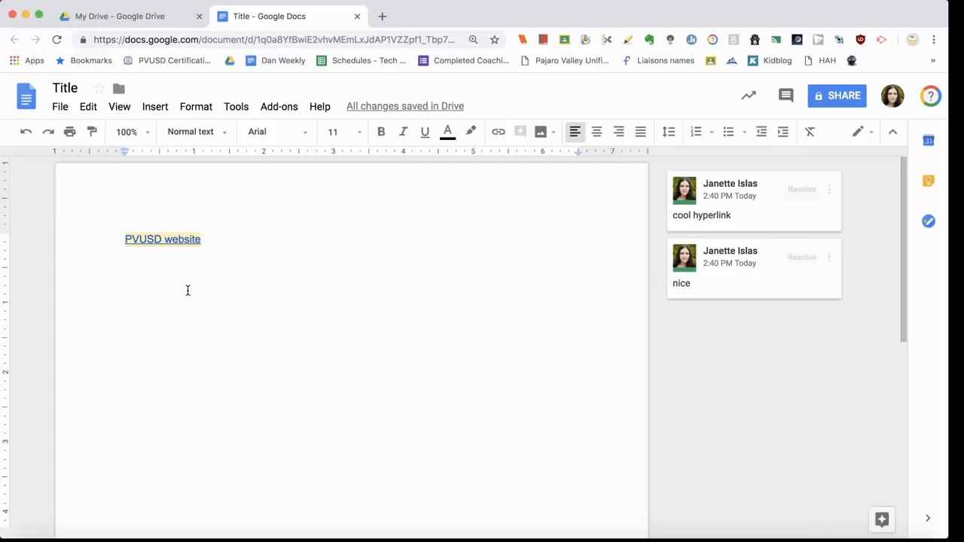
Step: Add a 'Create website' line below the PVUSD link, then draft and cancel an assigned comment mentioning a colleague
type("Creat")
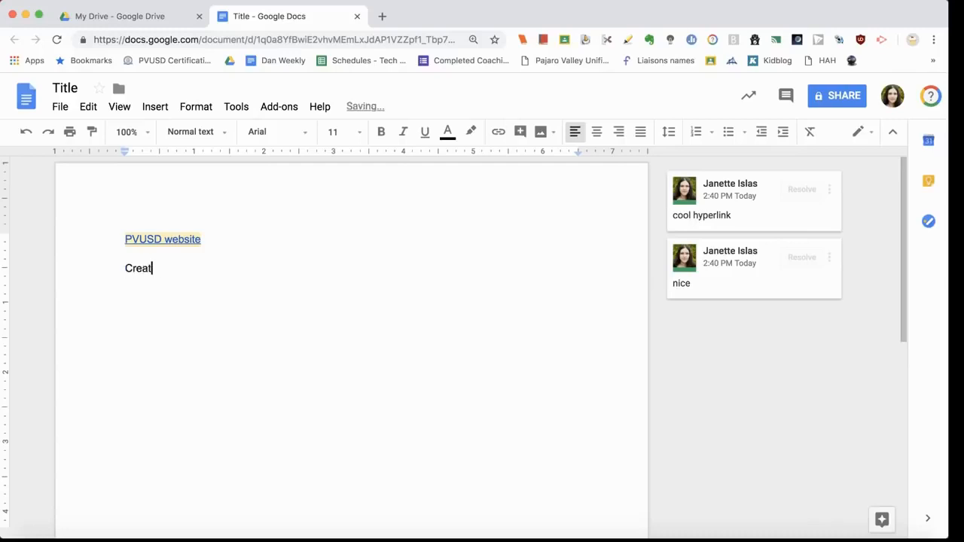
type("e website")
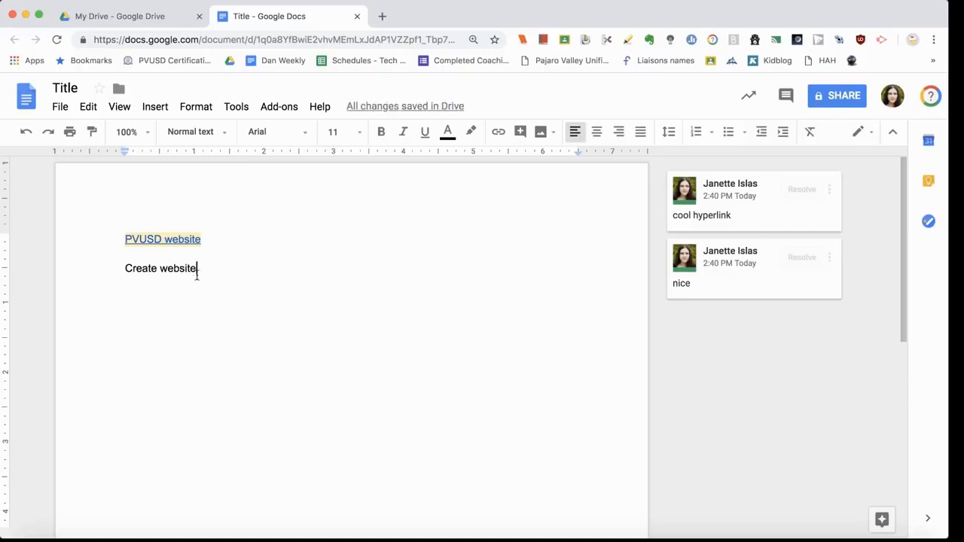
left_click_drag(197, 269, 108, 269)
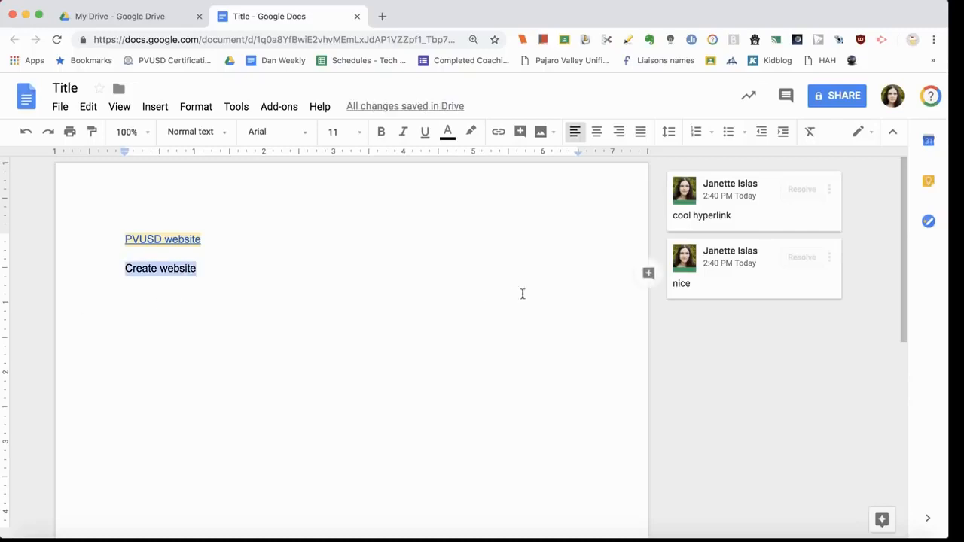
left_click(649, 273)
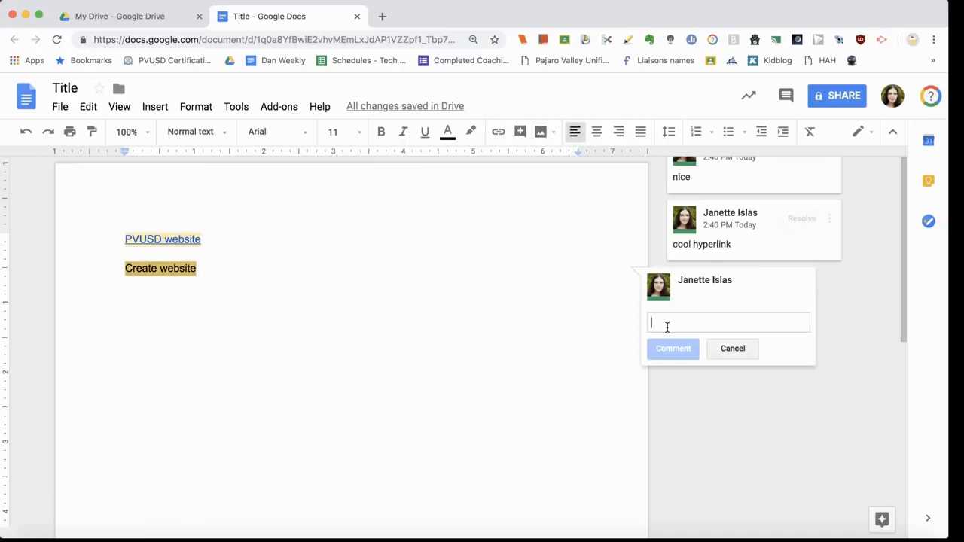
type("@")
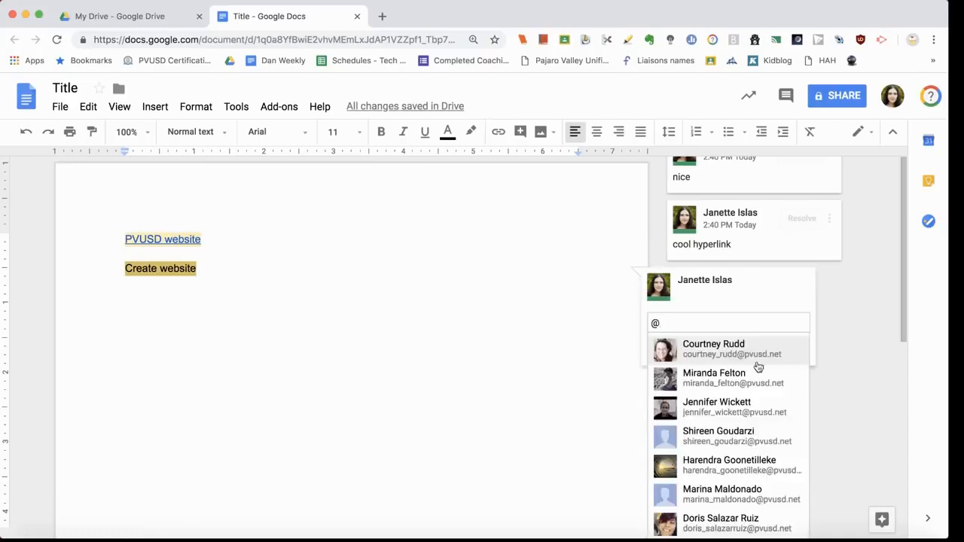
left_click(718, 349)
left_click(659, 347)
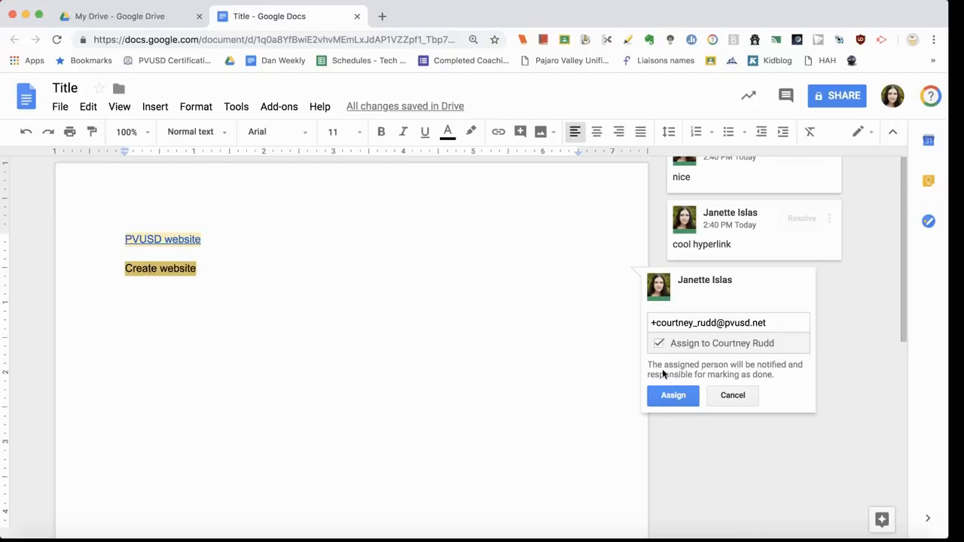
left_click(749, 402)
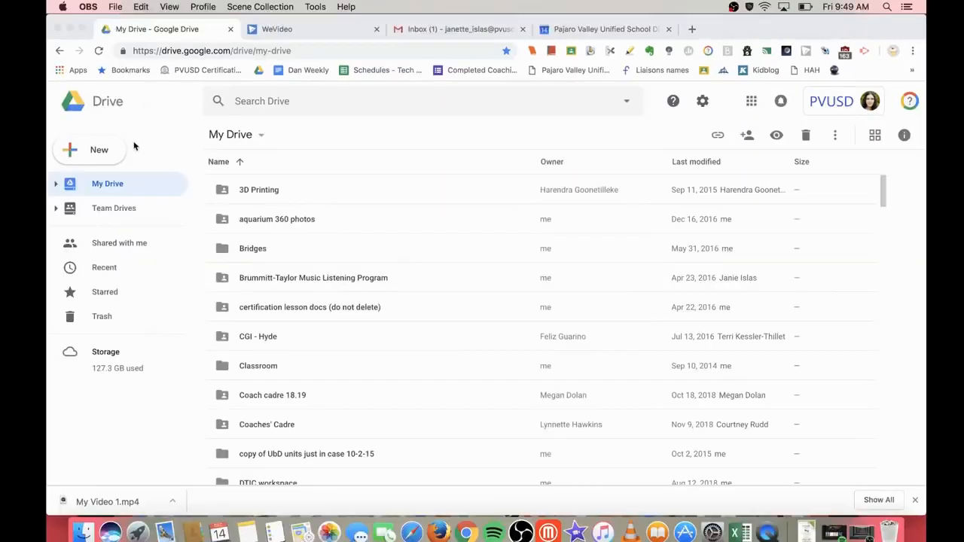
Step: Create a new folder named 'Language Arts' in My Drive
left_click(119, 151)
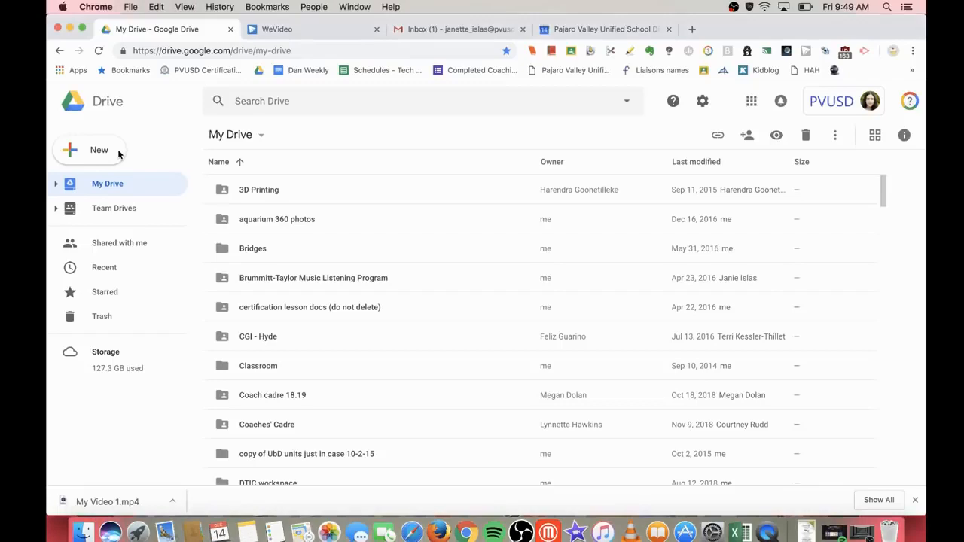
left_click(118, 153)
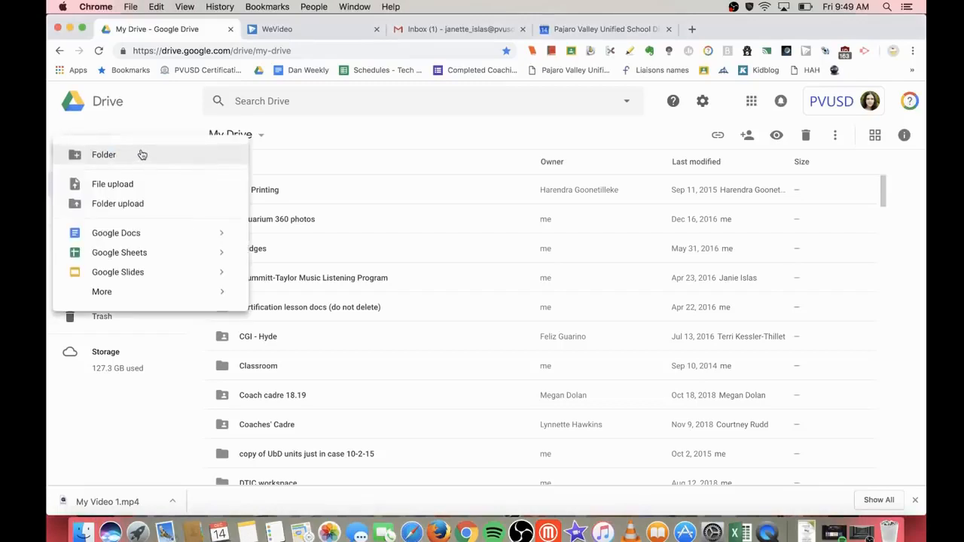
left_click(131, 155)
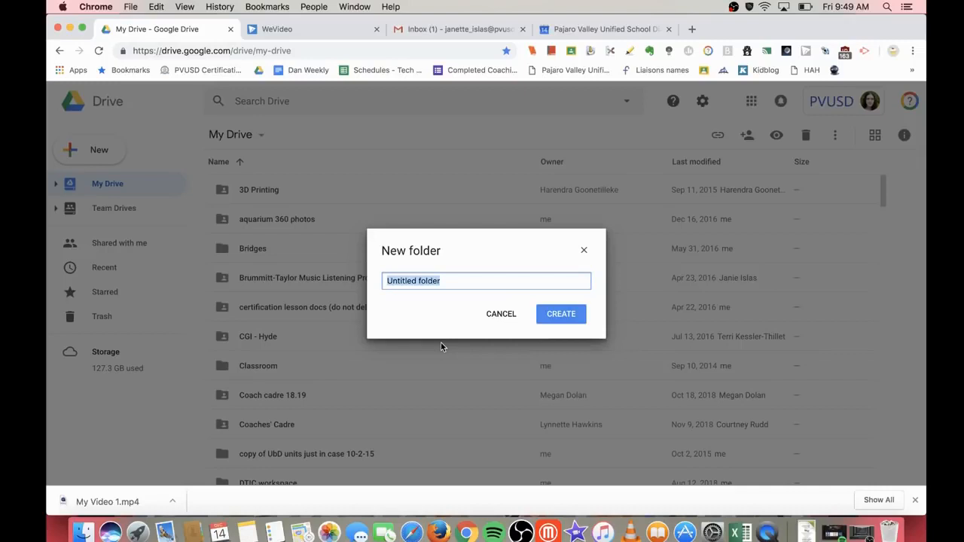
type("Language ")
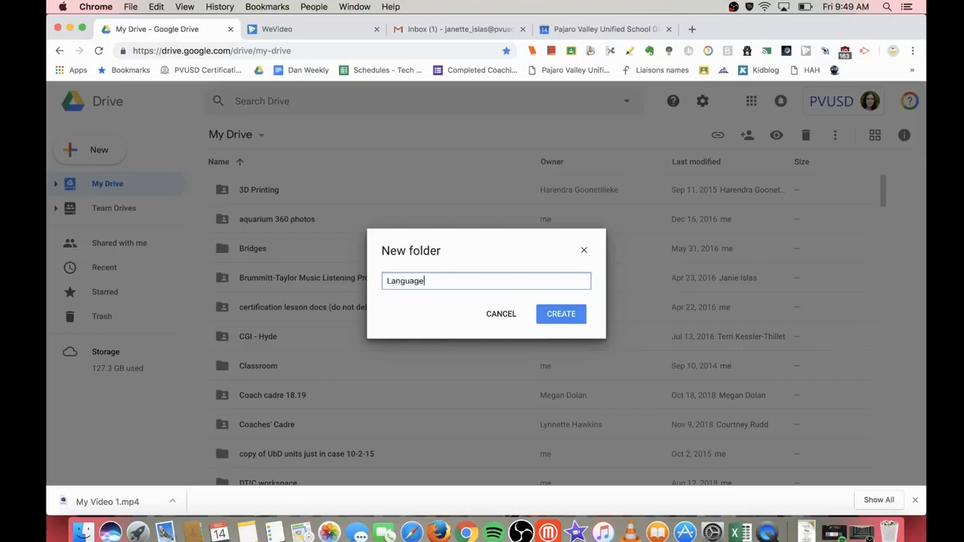
type("ARts")
key("BackSpace")
type("rts")
left_click(576, 319)
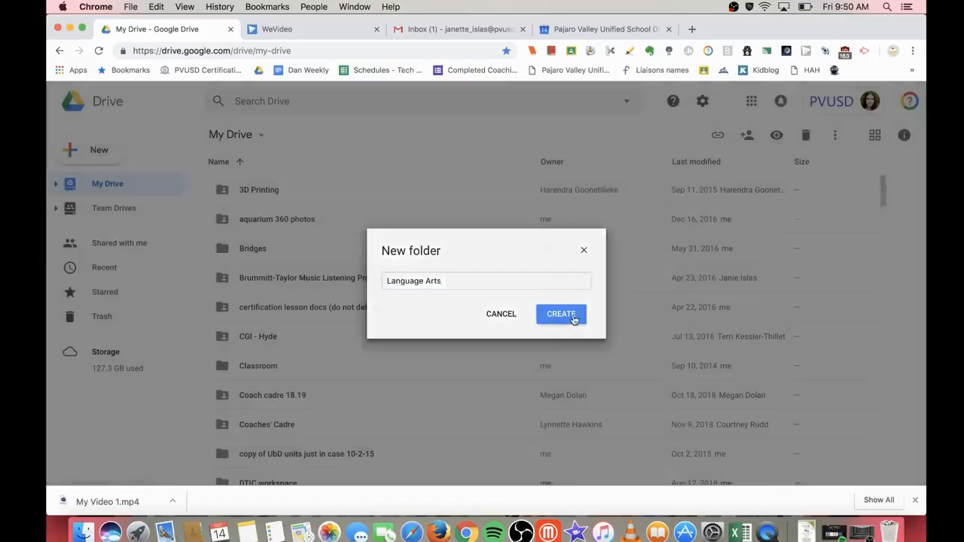
Step: Find the new Language Arts folder in the list and open it
scroll(286, 279, "up", 15)
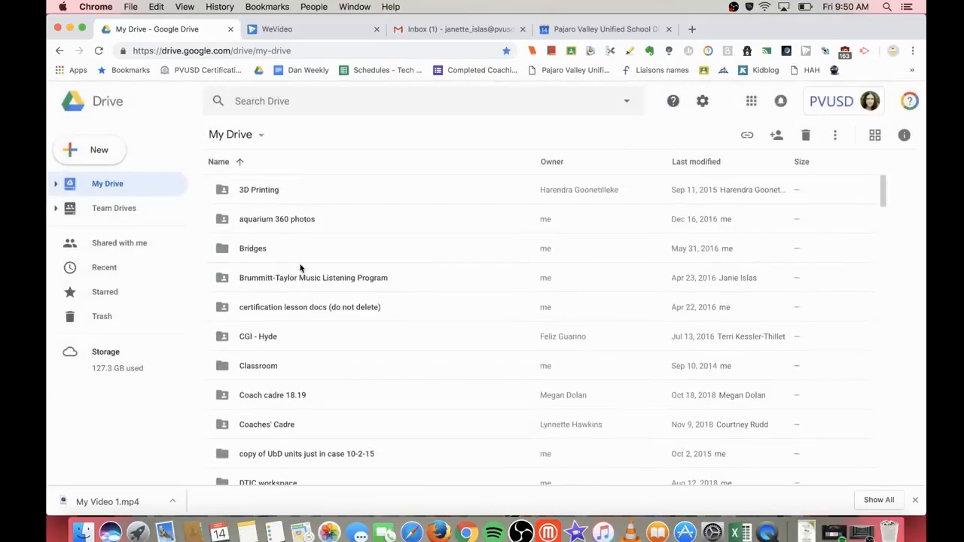
scroll(300, 268, "down", 10)
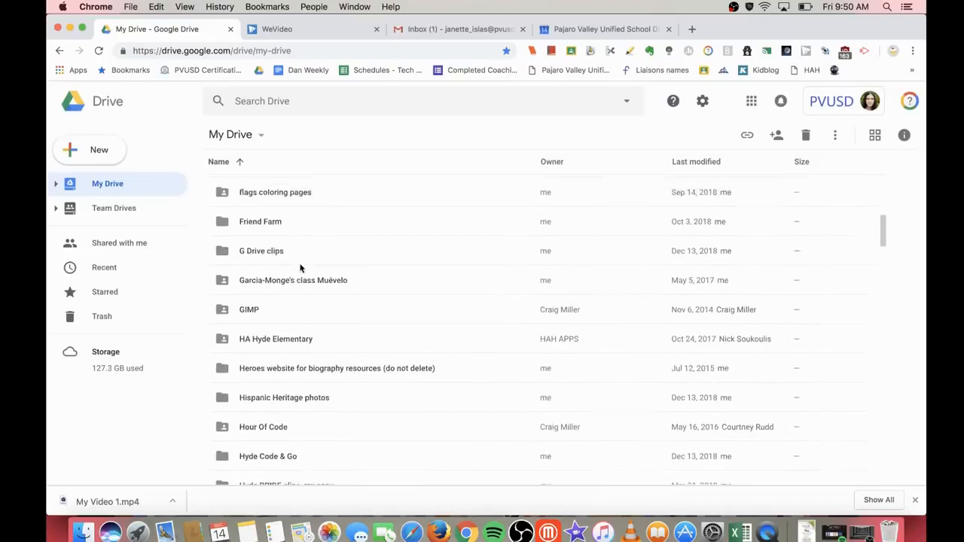
scroll(300, 267, "down", 5)
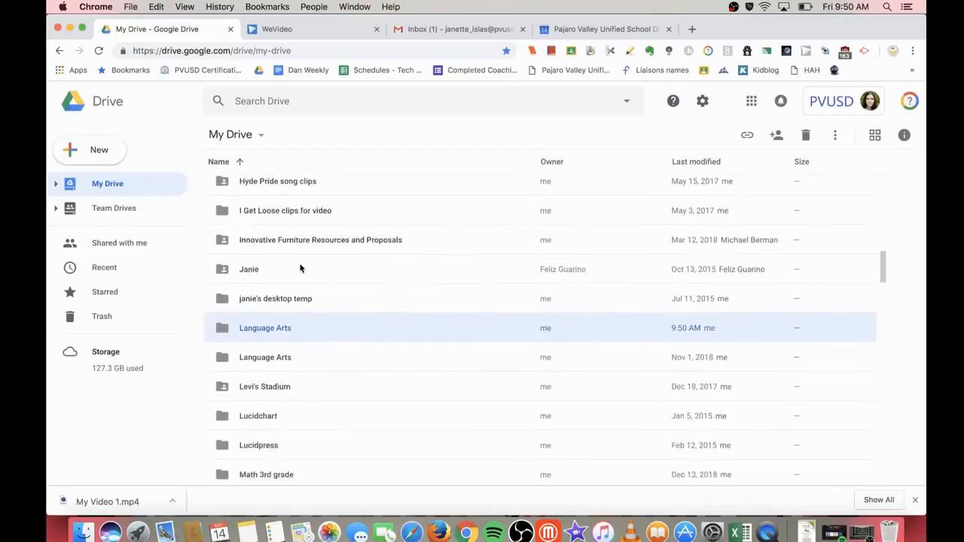
double_click(281, 315)
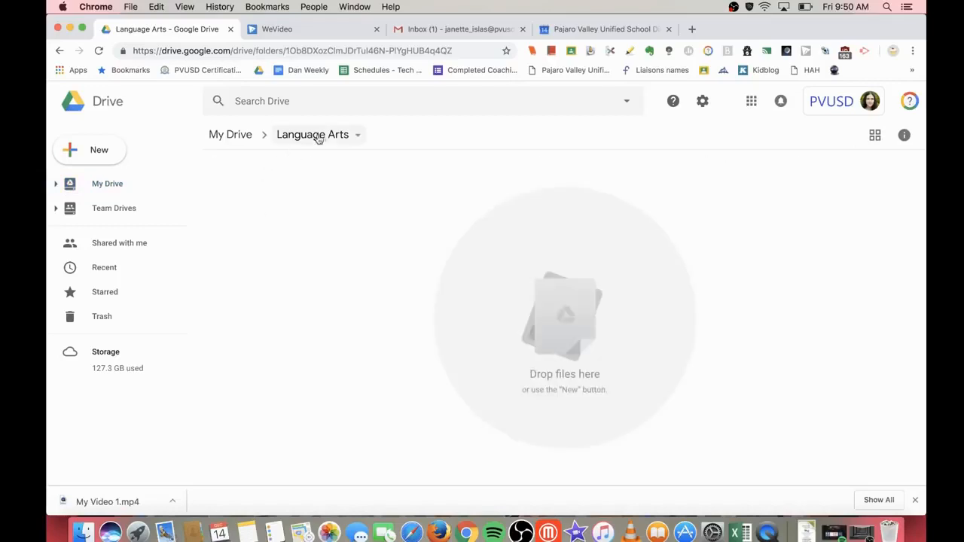
Step: Create a 'Unit 1' subfolder inside Language Arts
left_click(105, 149)
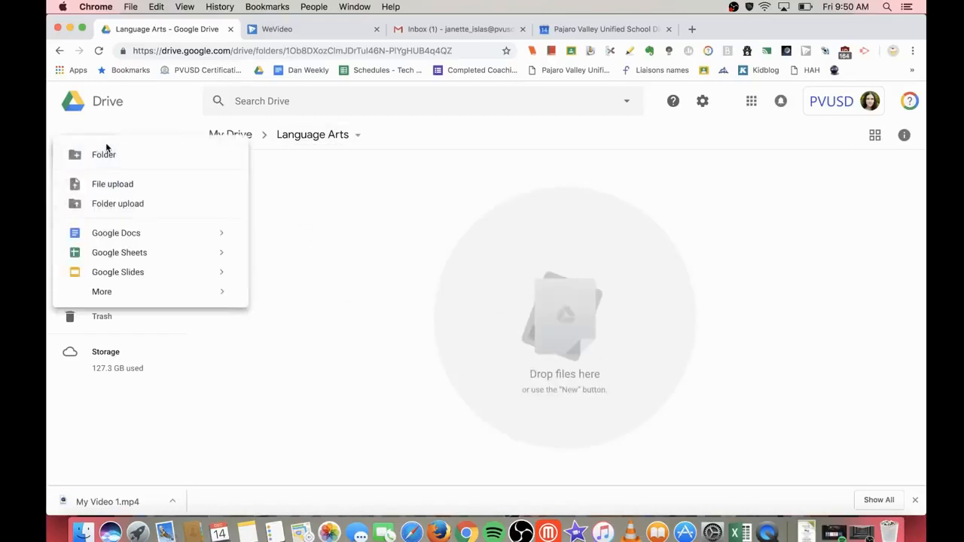
left_click(122, 156)
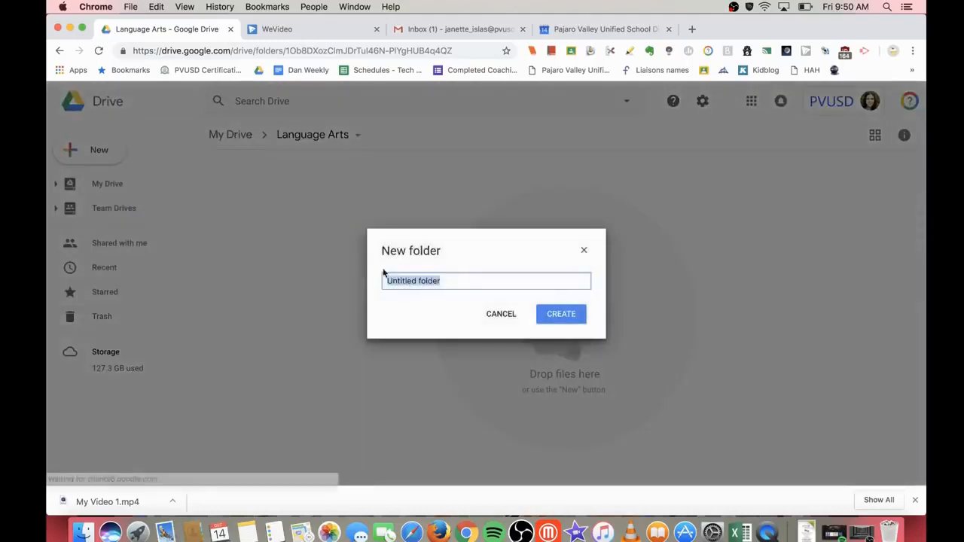
type("Un")
key("BackSpace")
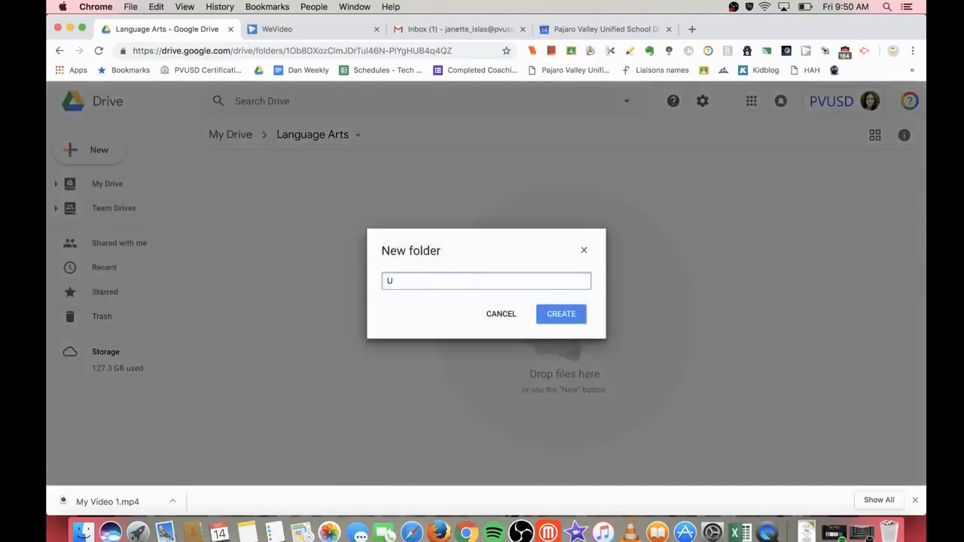
left_click(562, 314)
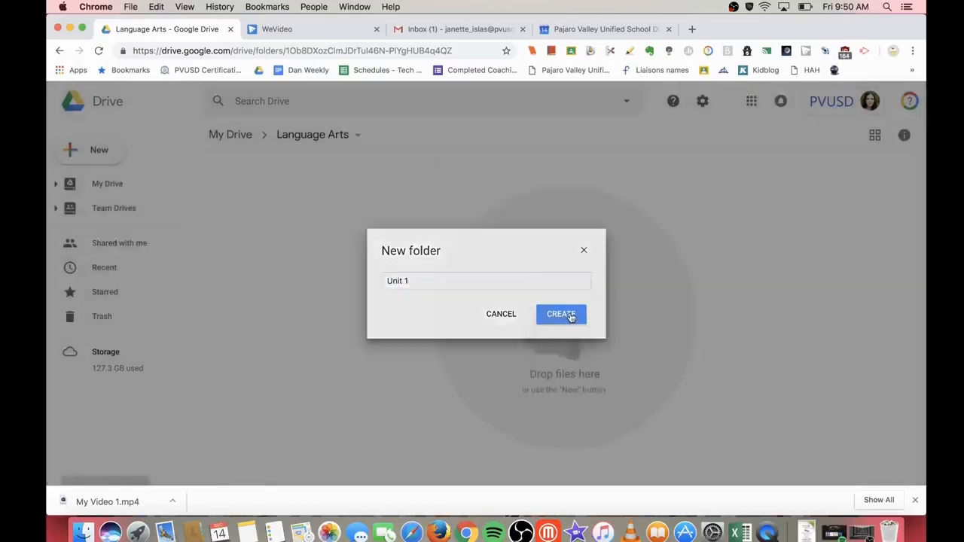
Step: Create a 'Unit 2' subfolder, then open the empty Unit 1 folder
left_click(98, 154)
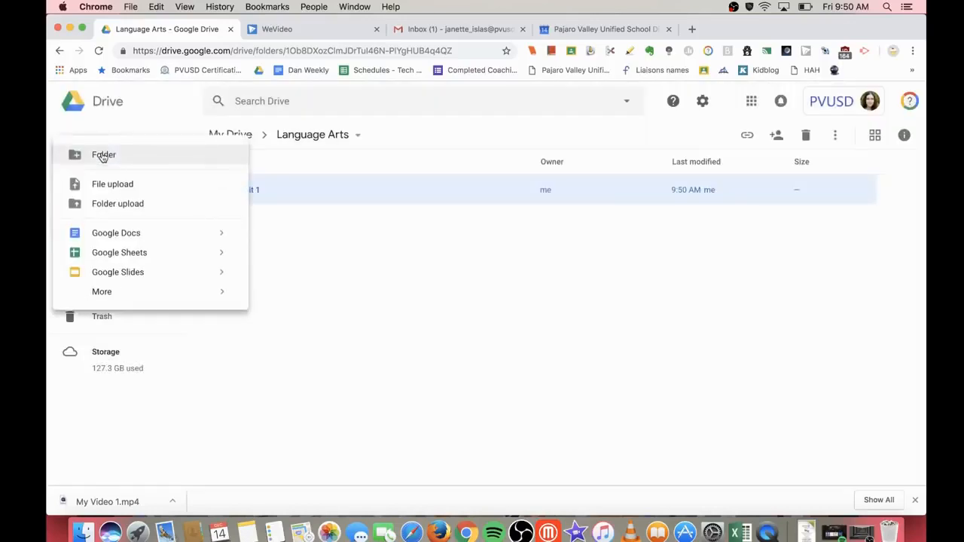
left_click(105, 158)
type("Unit 2")
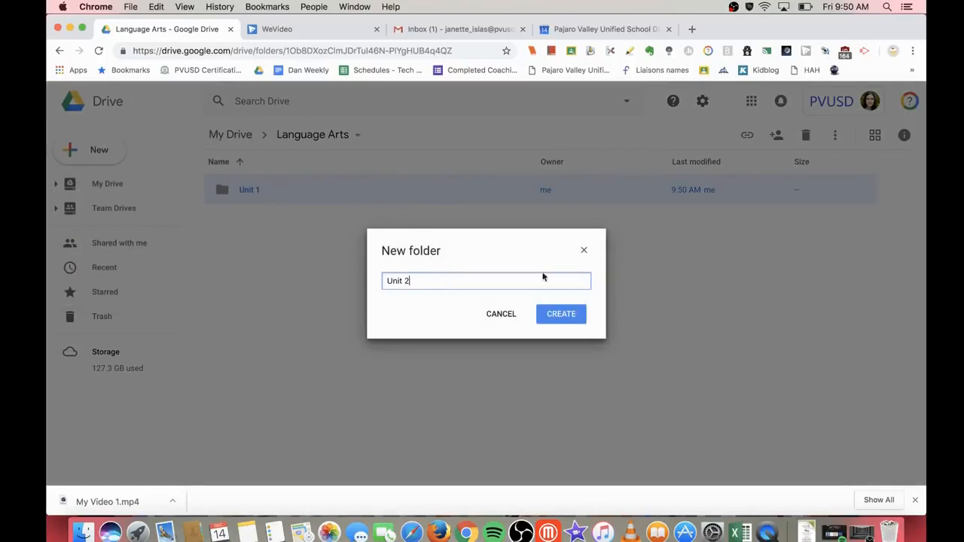
left_click(560, 314)
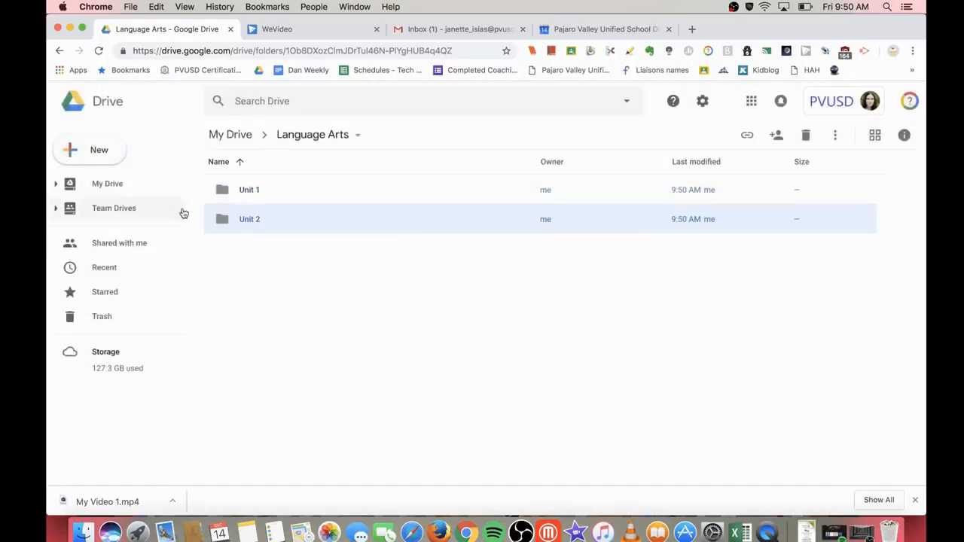
left_click(242, 194)
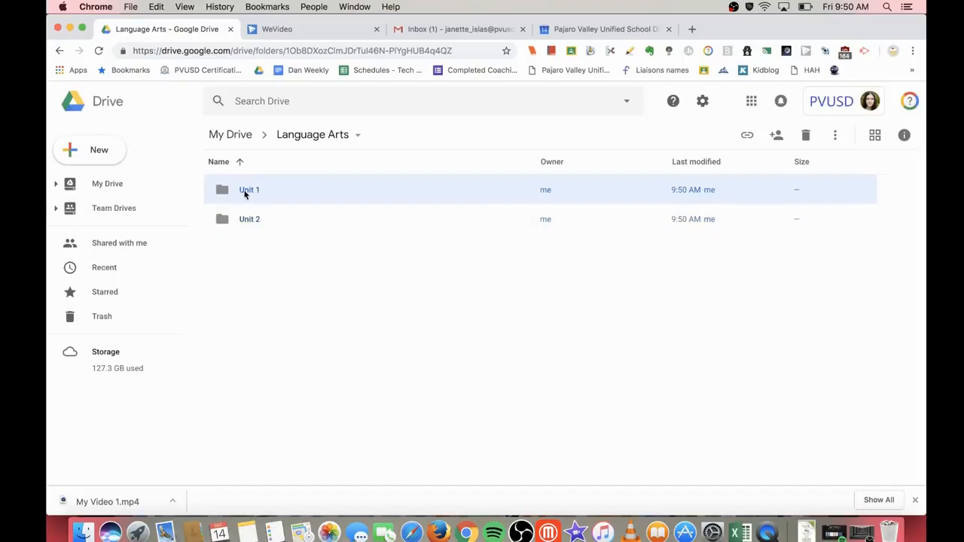
double_click(257, 193)
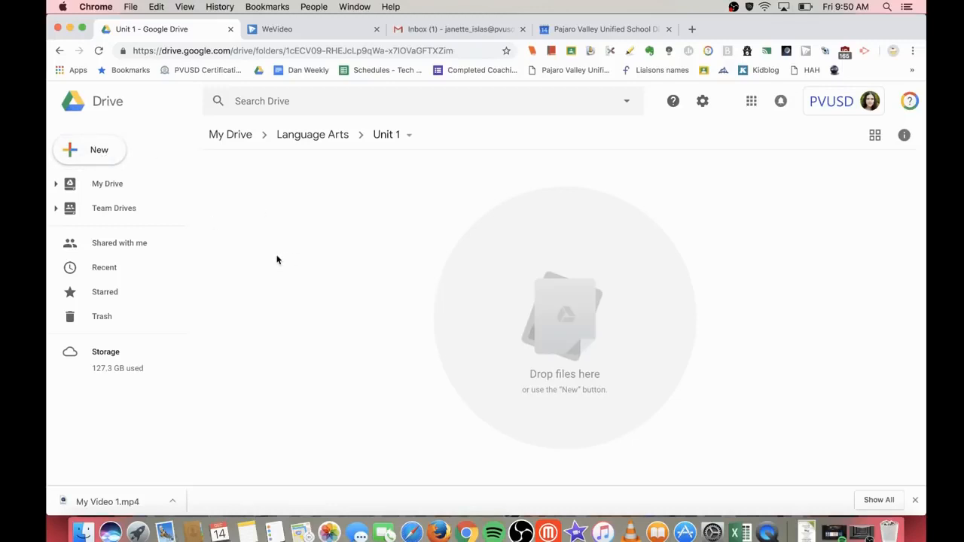
Step: Return to the top level of My Drive and scroll to locate the files to move
left_click(110, 184)
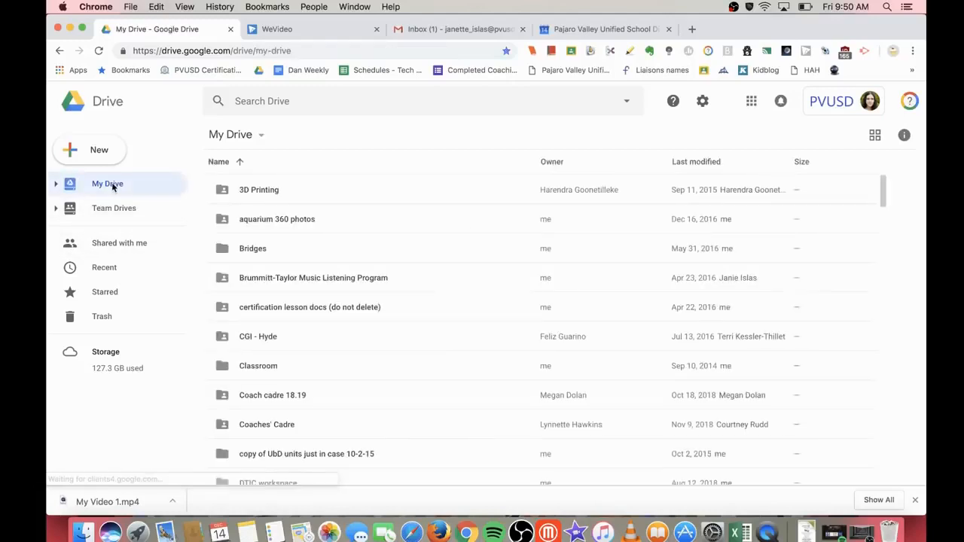
scroll(358, 403, "down", 3)
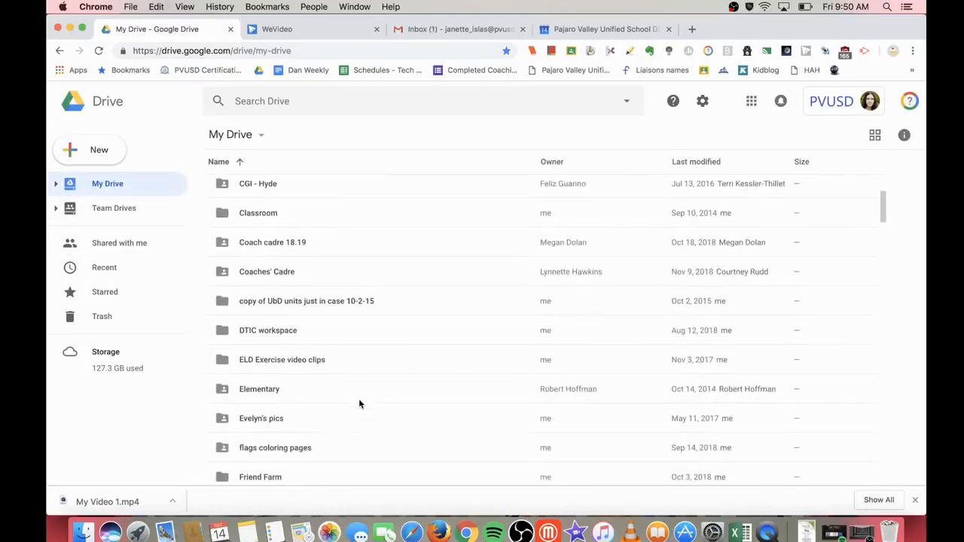
scroll(359, 405, "down", 1)
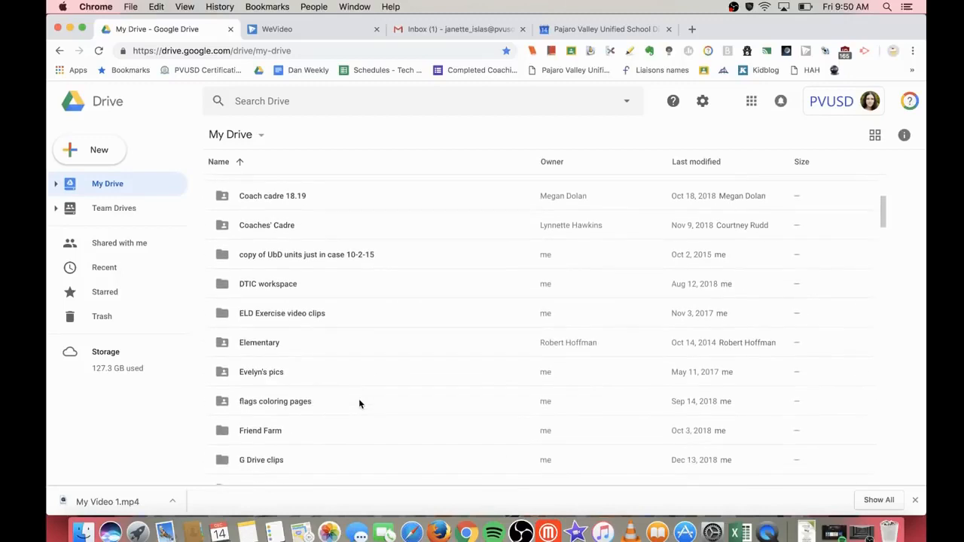
scroll(359, 404, "down", 5)
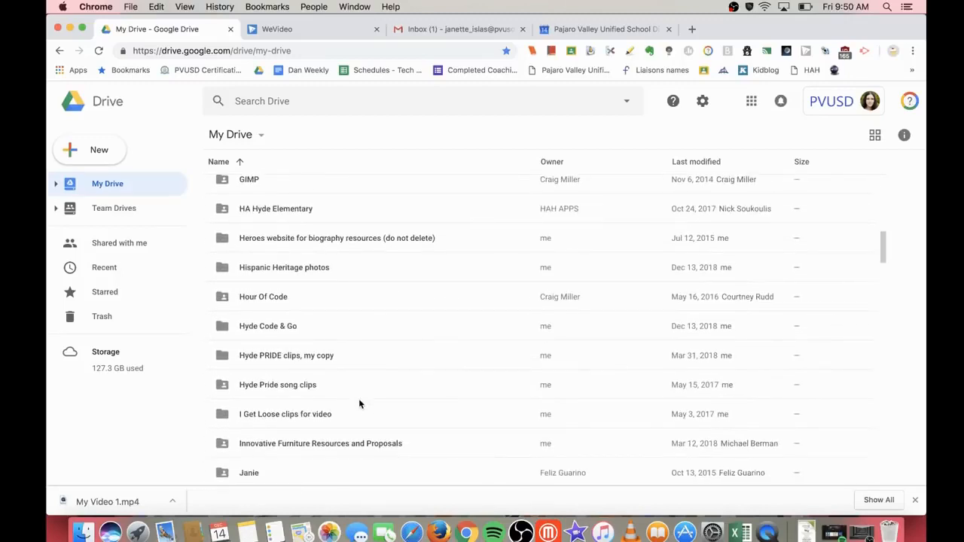
scroll(359, 404, "down", 3)
scroll(360, 404, "down", 5)
scroll(359, 405, "down", 10)
scroll(359, 404, "down", 2)
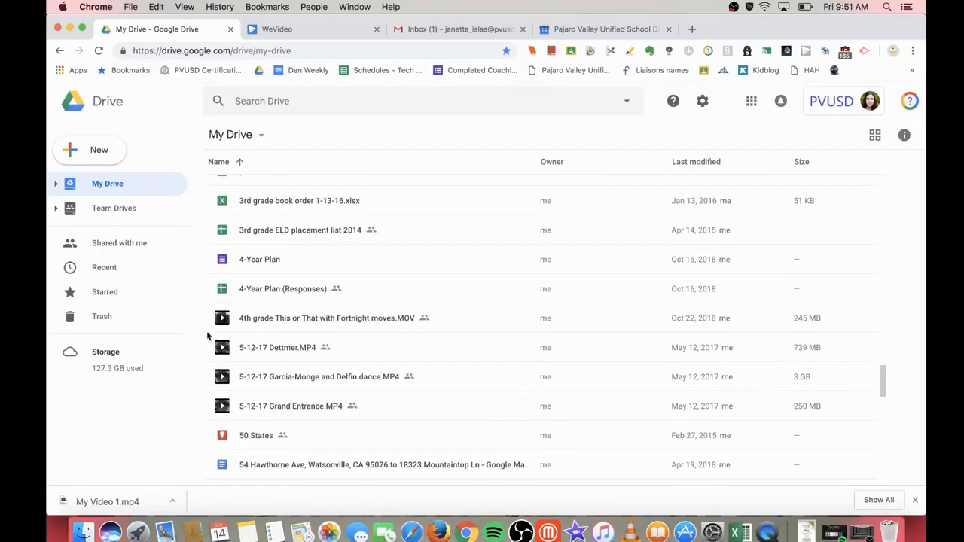
scroll(304, 319, "up", 3)
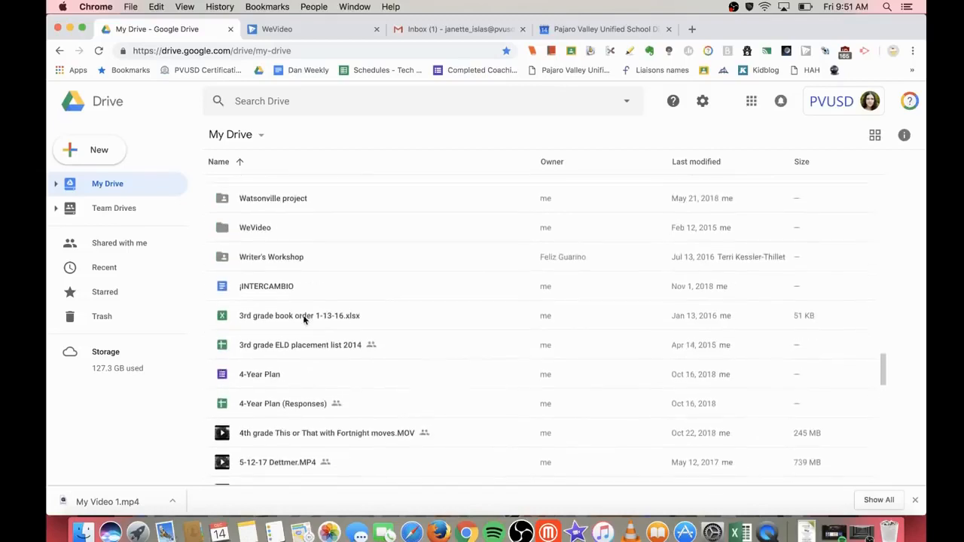
scroll(297, 313, "up", 1)
Step: Select ¡INTERCAMBIO, 4-Year Plan and the 4th grade MOV video together
left_click(291, 300)
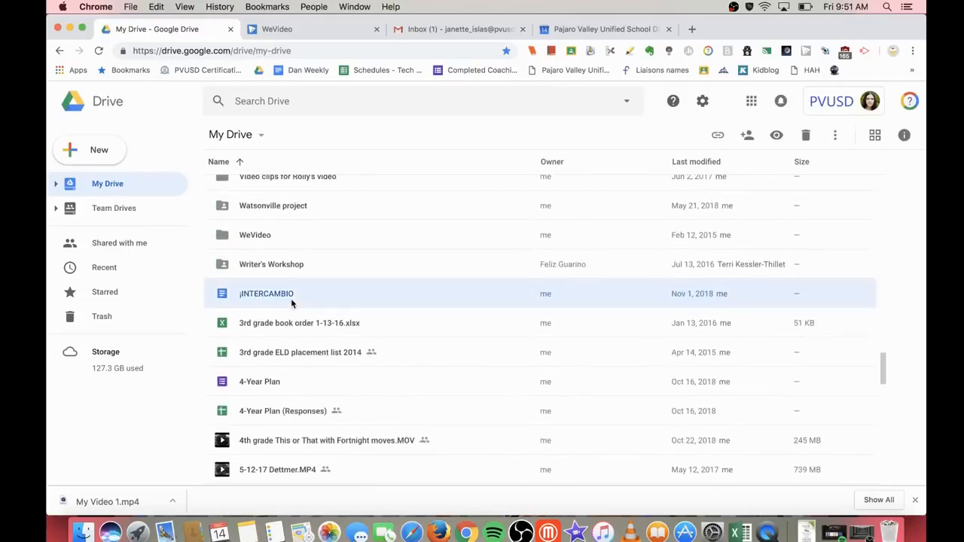
left_click(291, 298)
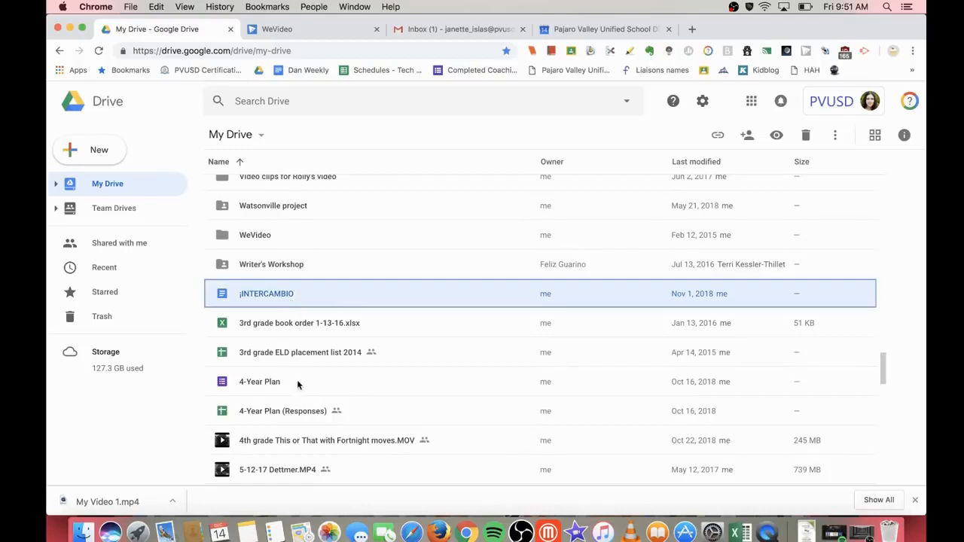
left_click(296, 379, "shift")
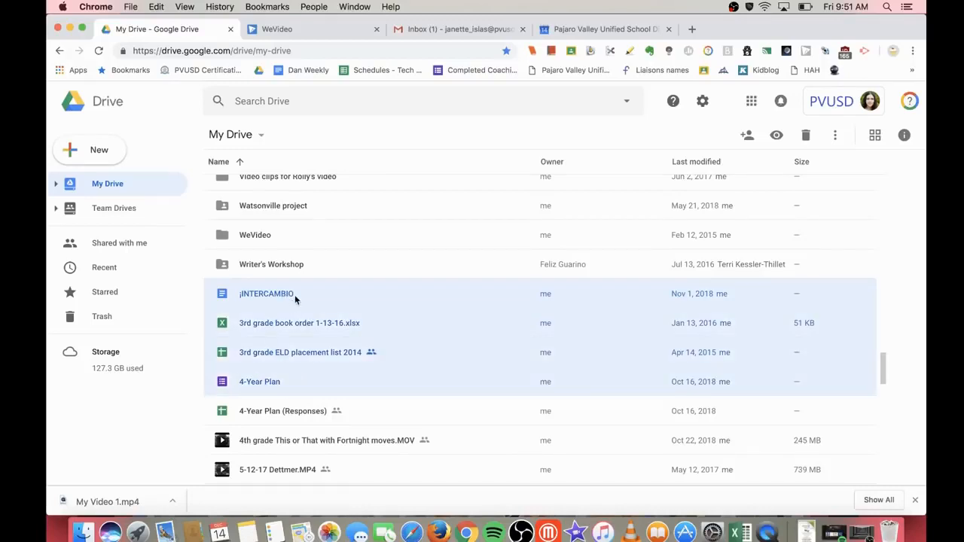
left_click(294, 299)
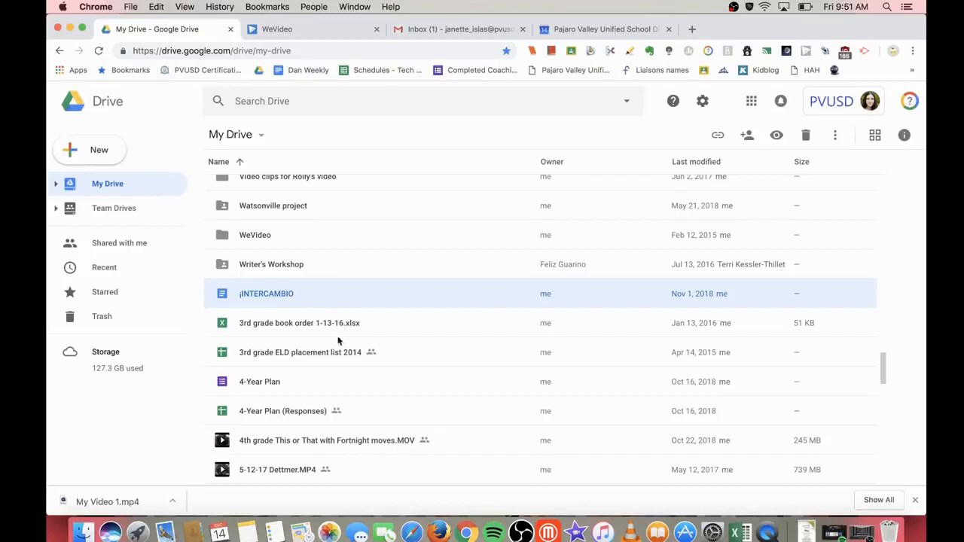
left_click(282, 383)
scroll(313, 426, "down", 3)
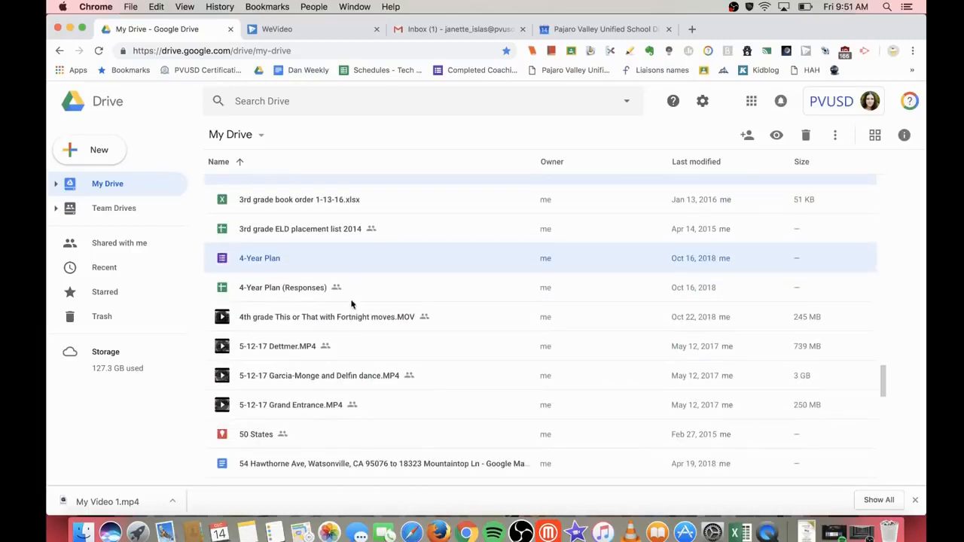
left_click(336, 320, "super")
scroll(334, 320, "up", 3)
left_click(324, 275, "super")
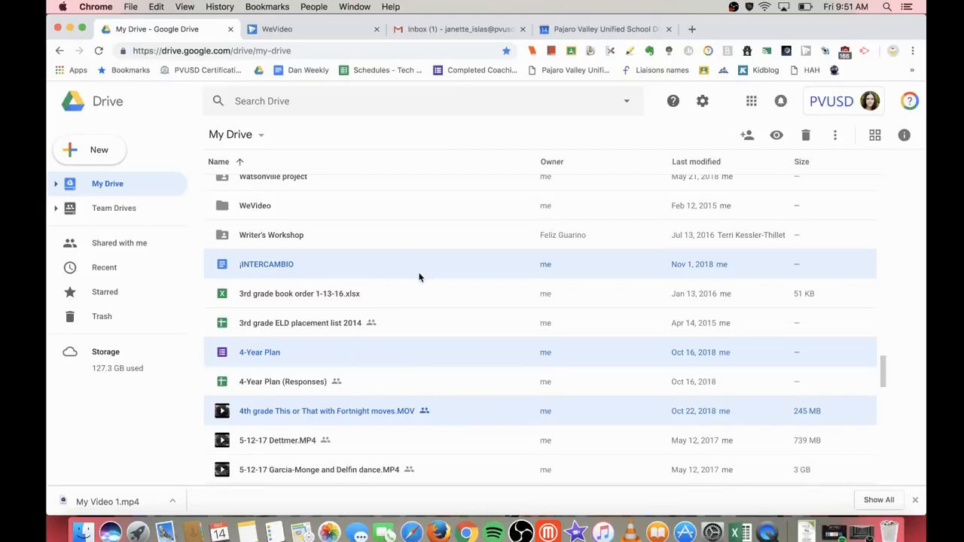
Step: Move the three selected files into My Drive > Language Arts > Unit 1
left_click(836, 136)
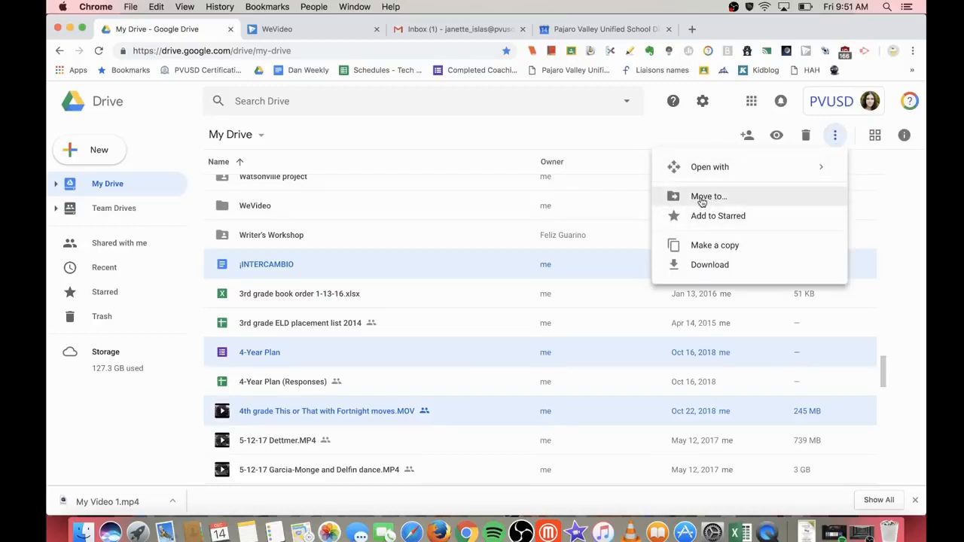
left_click(701, 198)
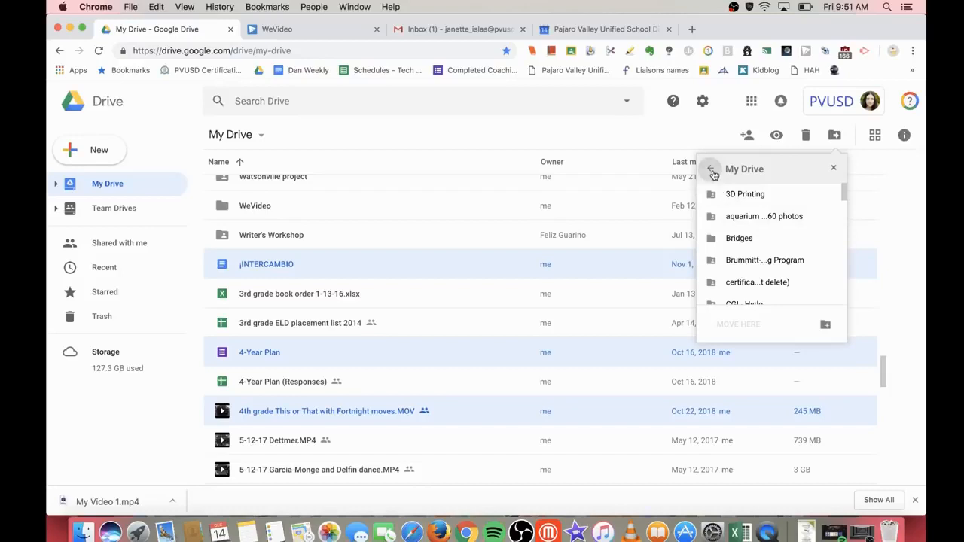
left_click(712, 170)
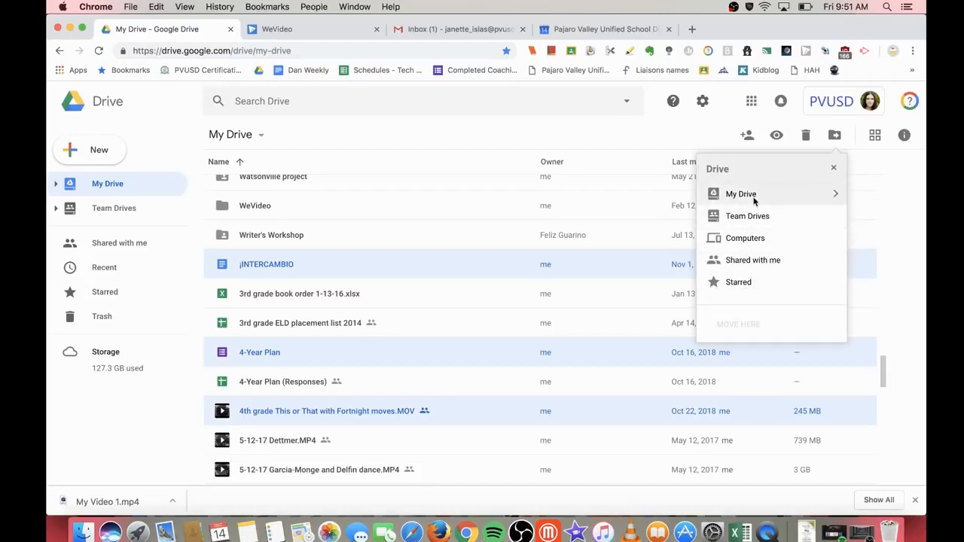
left_click(820, 198)
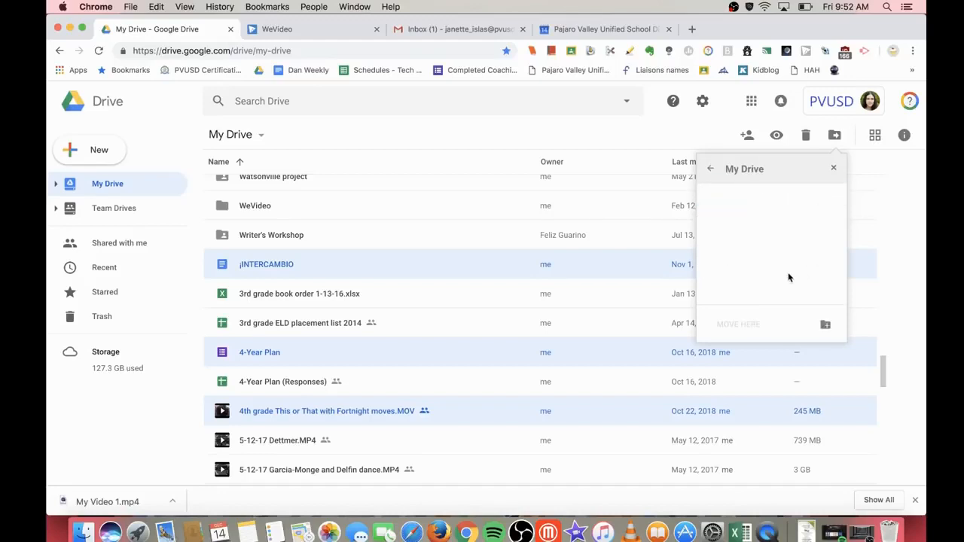
scroll(782, 277, "down", 10)
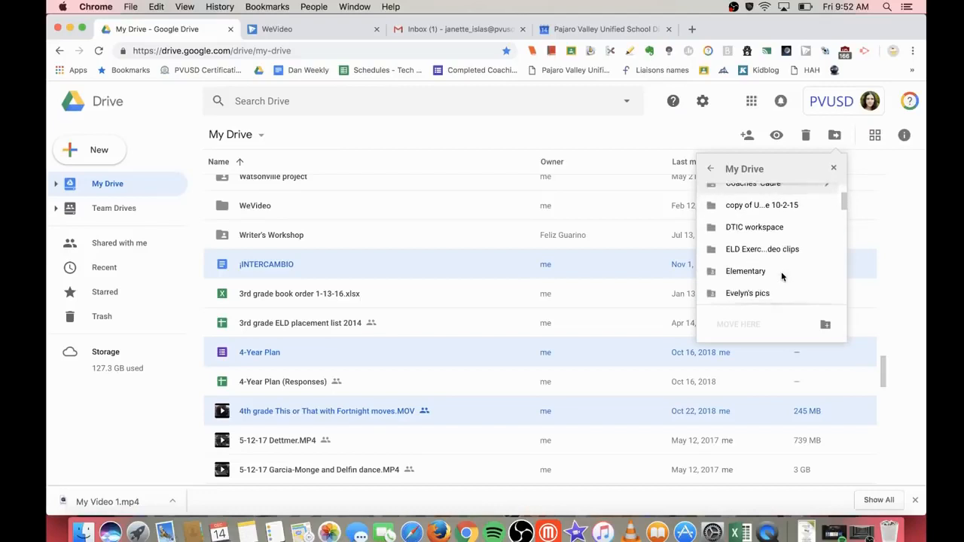
scroll(782, 277, "down", 5)
scroll(781, 277, "down", 5)
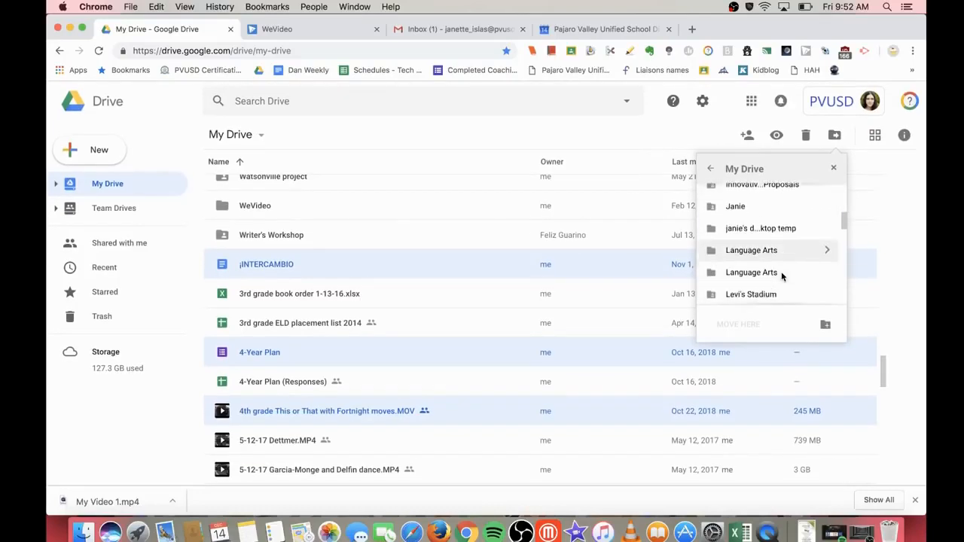
double_click(778, 249)
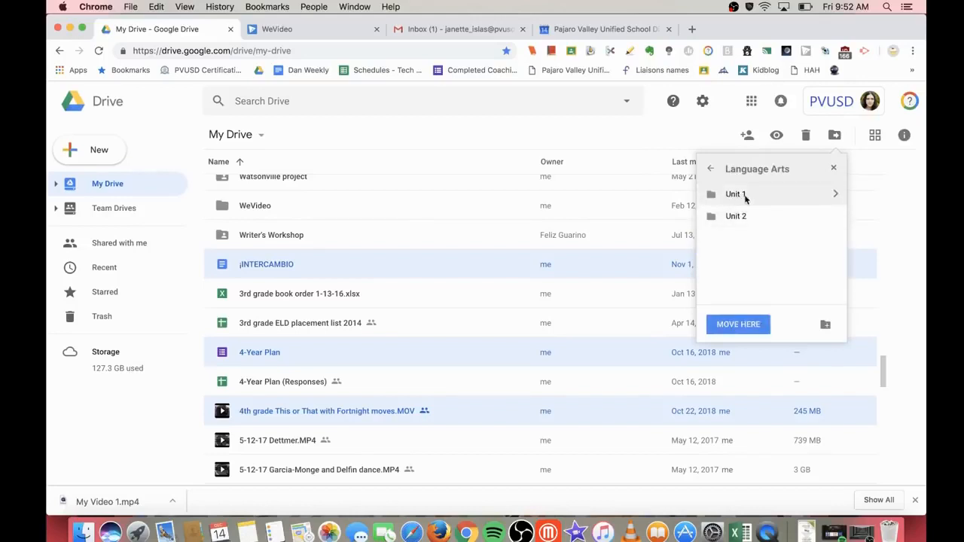
left_click(758, 199)
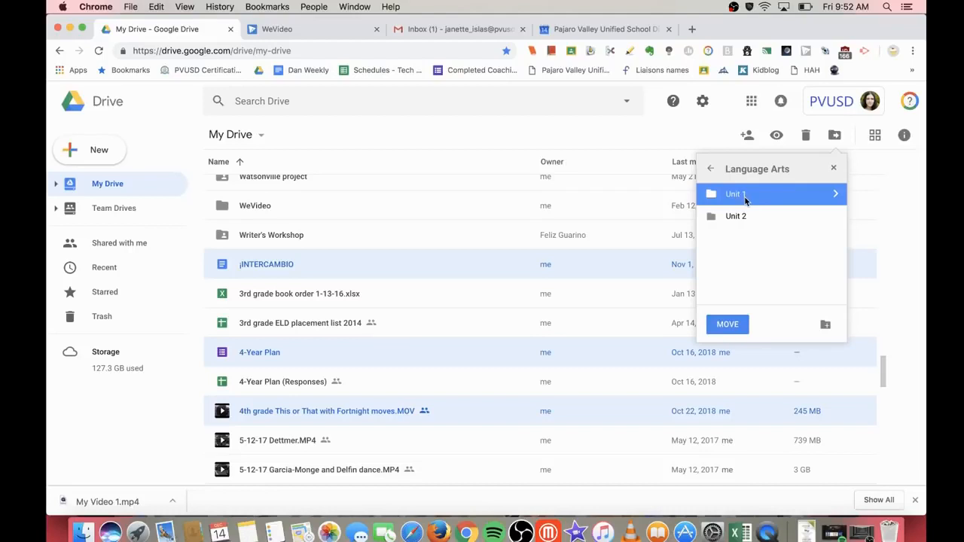
double_click(745, 198)
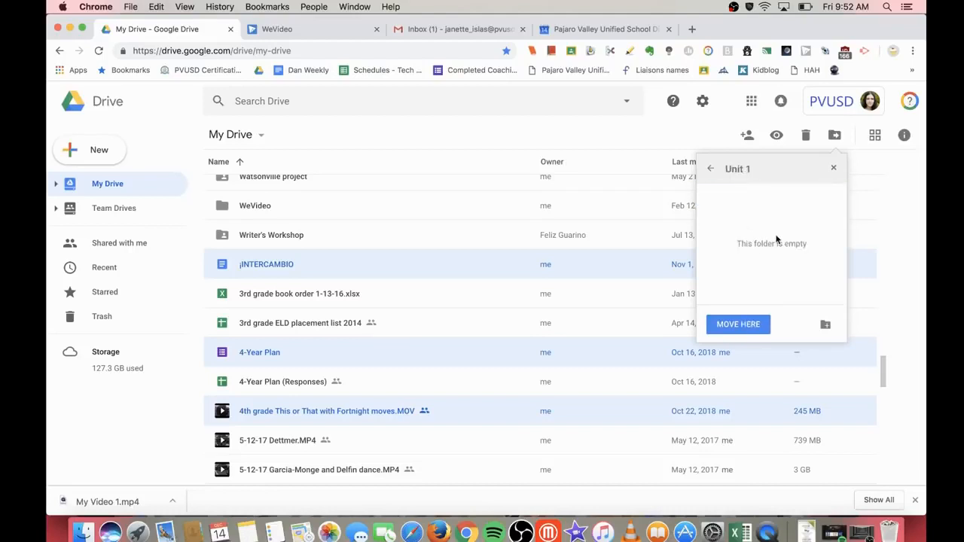
left_click(738, 324)
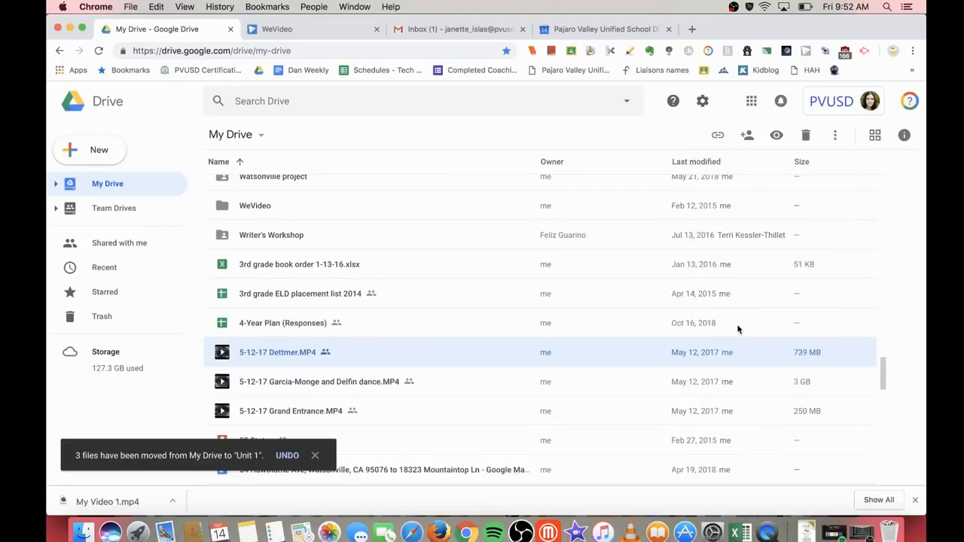
Step: Open Language Arts > Unit 1 to confirm ¡INTERCAMBIO, 4-Year Plan and the MOV video arrived
scroll(374, 295, "up", 5)
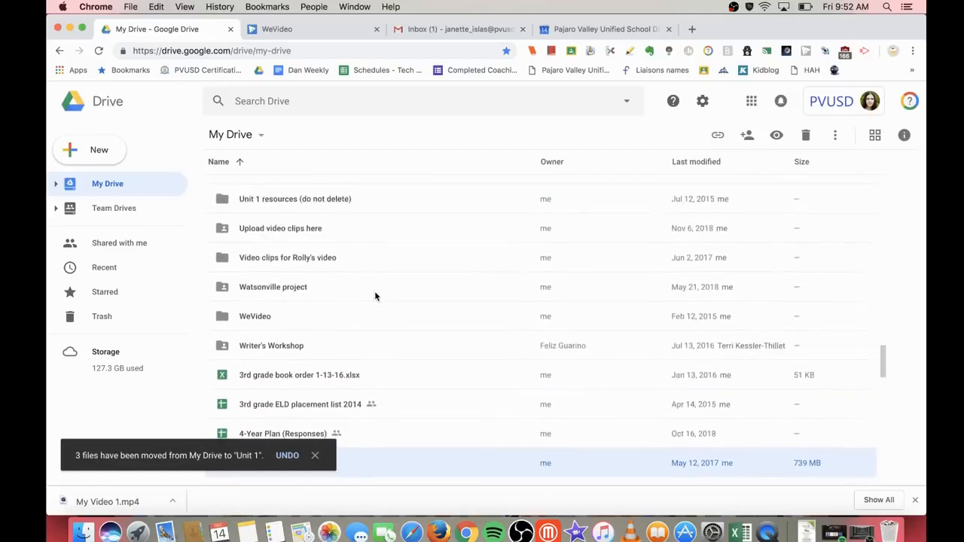
scroll(375, 296, "up", 1)
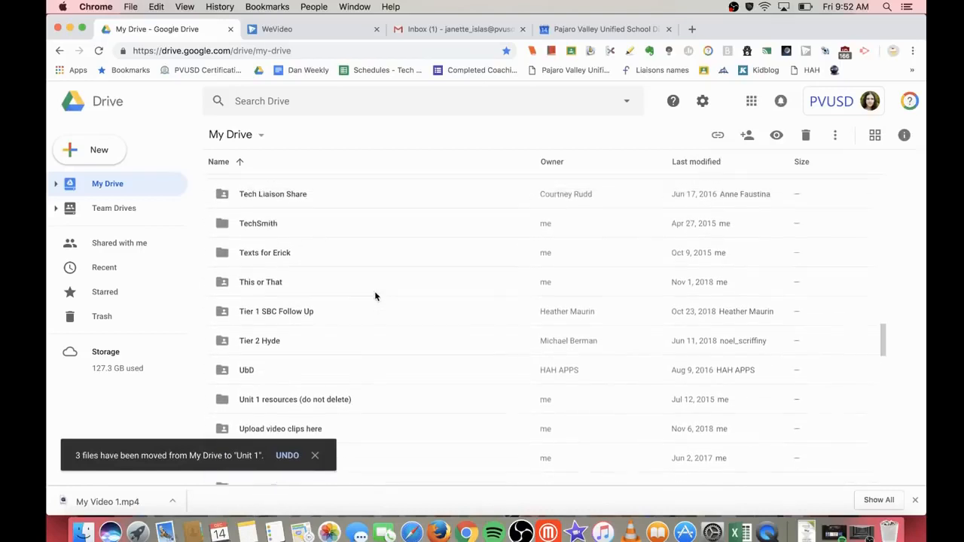
scroll(375, 295, "up", 4)
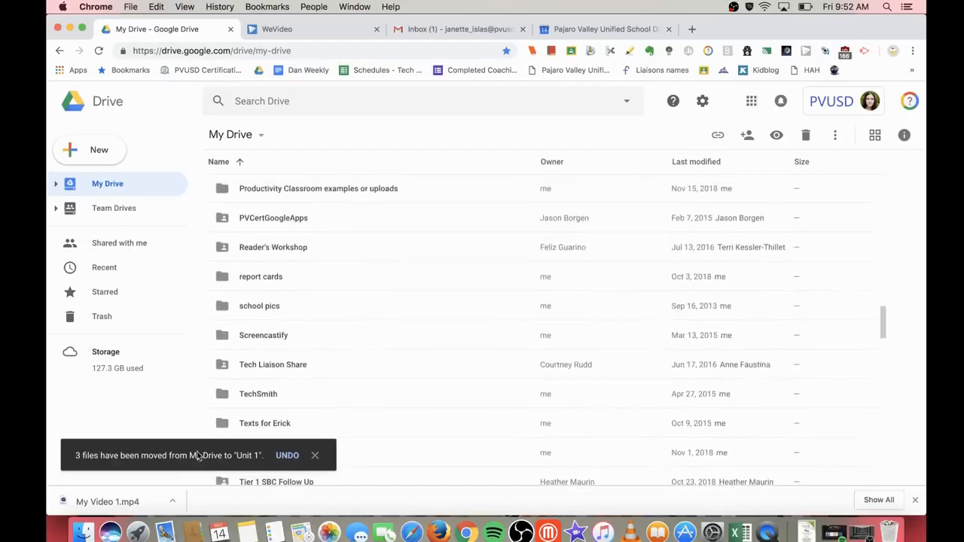
scroll(342, 369, "up", 4)
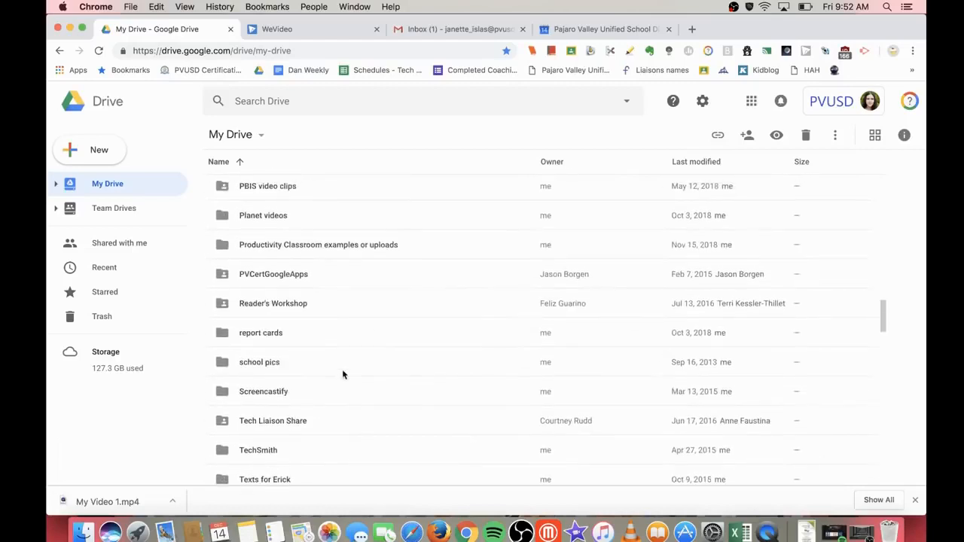
scroll(342, 369, "up", 4)
left_click(285, 234)
double_click(285, 235)
double_click(251, 189)
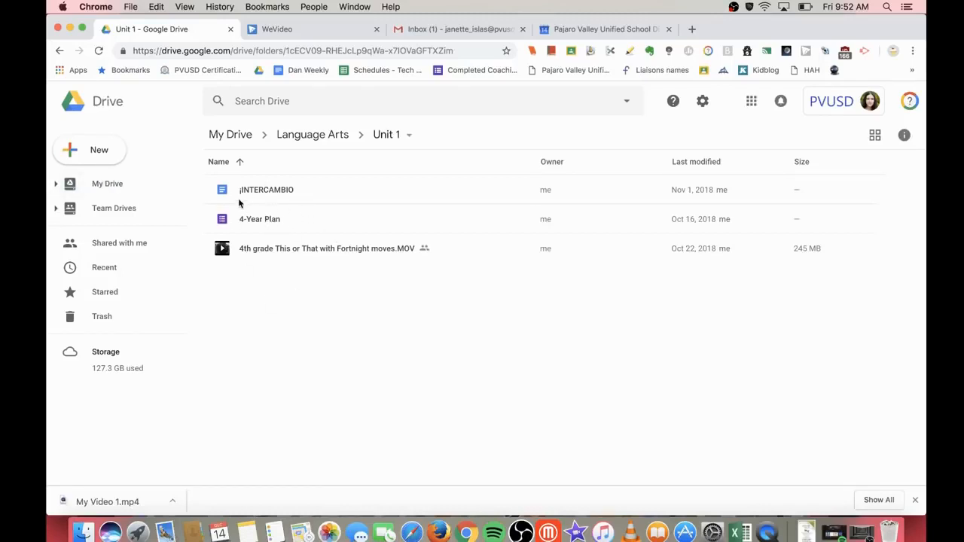
scroll(238, 197, "up", 1)
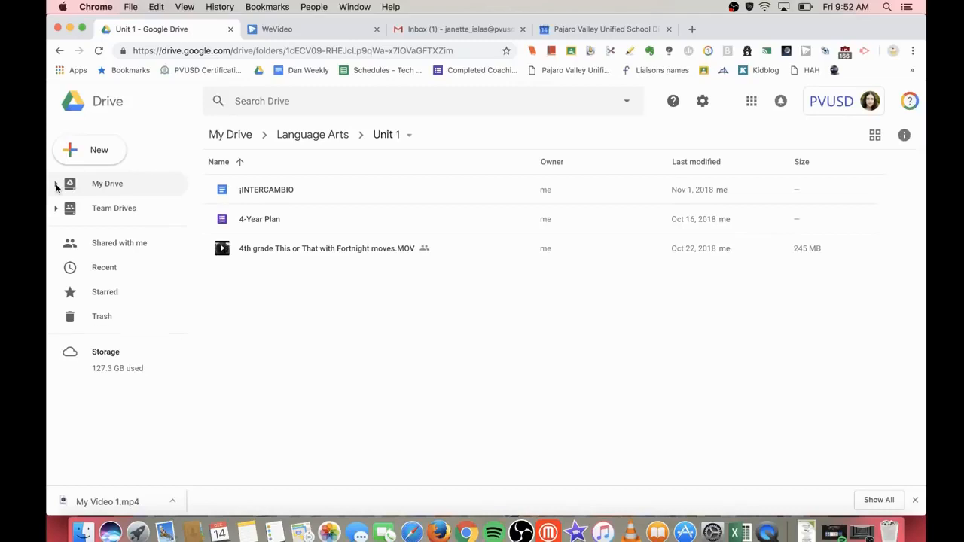
Step: Drag ¡INTERCAMBIO from Unit 1 onto My Drive in the sidebar
left_click(56, 184)
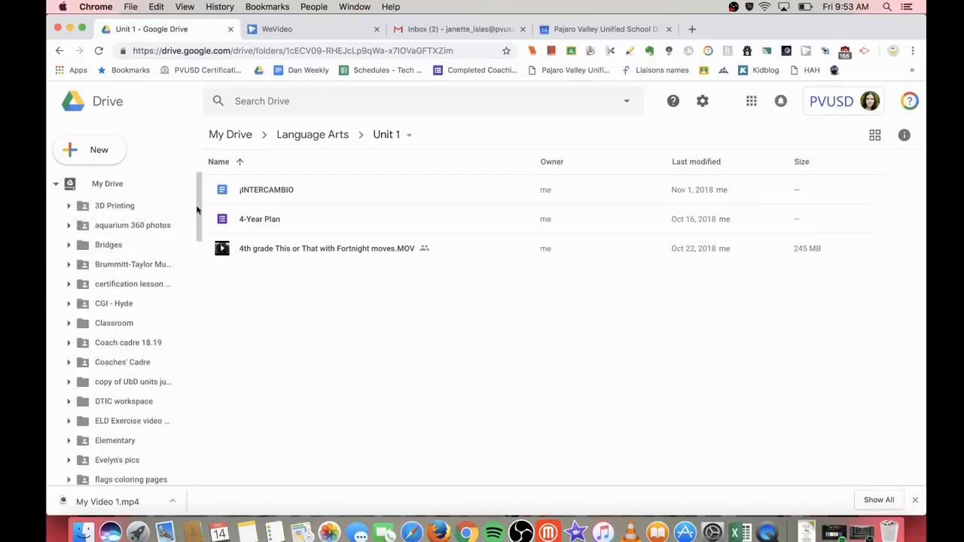
left_click_drag(270, 191, 227, 189)
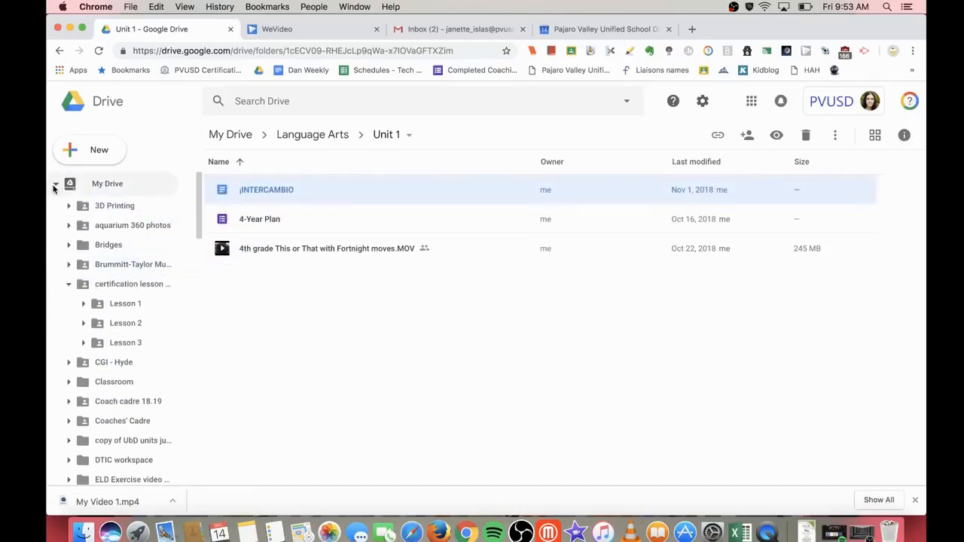
left_click(55, 185)
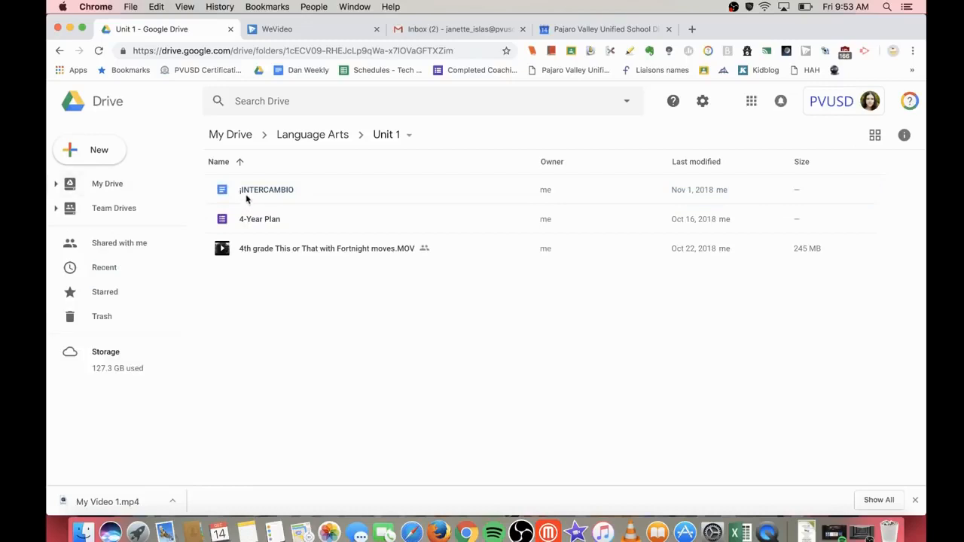
left_click_drag(276, 190, 111, 183)
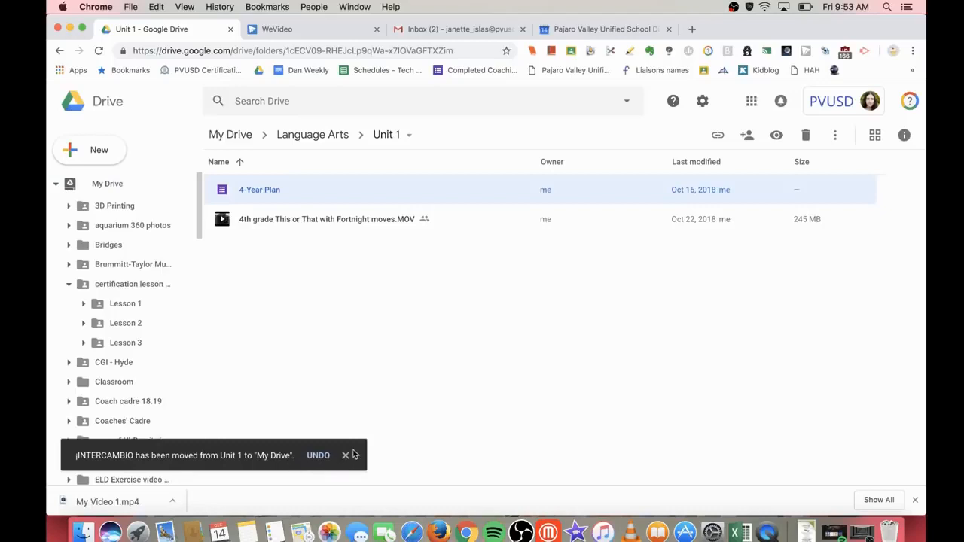
left_click(345, 455)
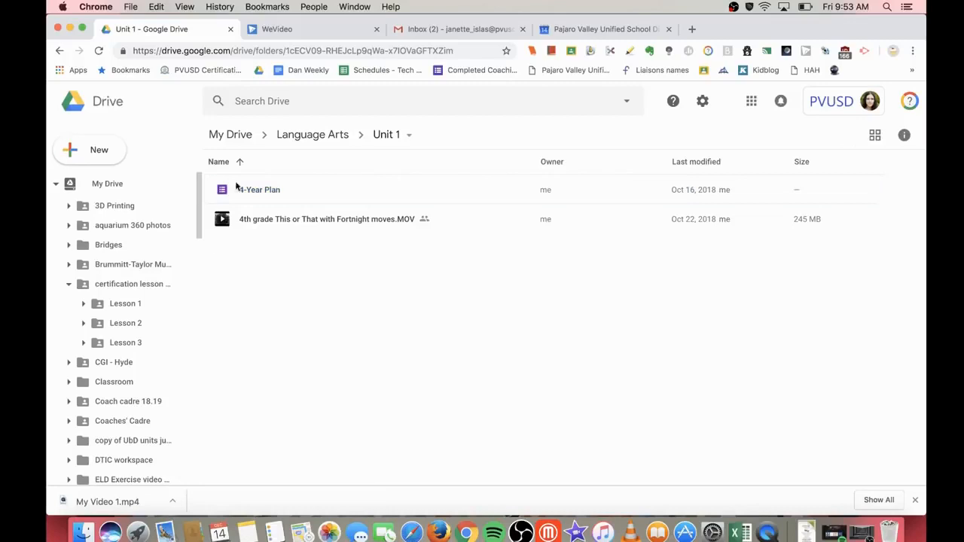
Step: Drag 4-Year Plan and the 4th grade MOV video into My Drive, then view My Drive
left_click(284, 222)
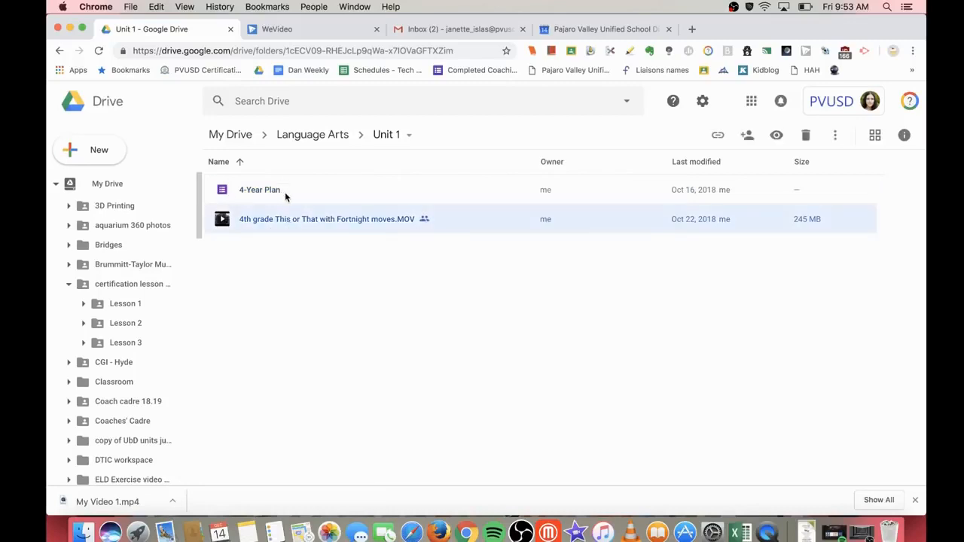
left_click(285, 192, "shift")
left_click_drag(294, 202, 109, 184)
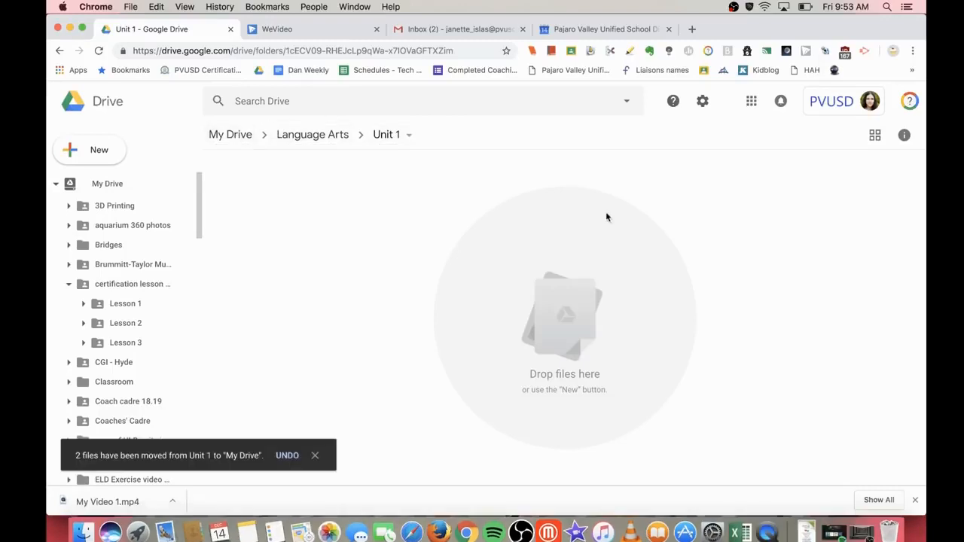
left_click(107, 185)
scroll(313, 341, "down", 5)
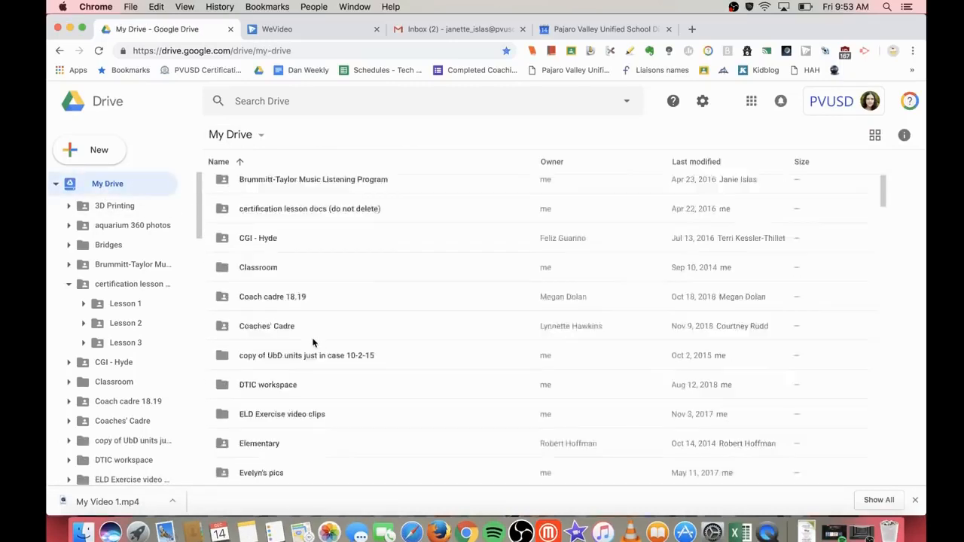
Step: Find ¡INTERCAMBIO in My Drive and drag it into the new Language Arts folder
scroll(313, 342, "down", 20)
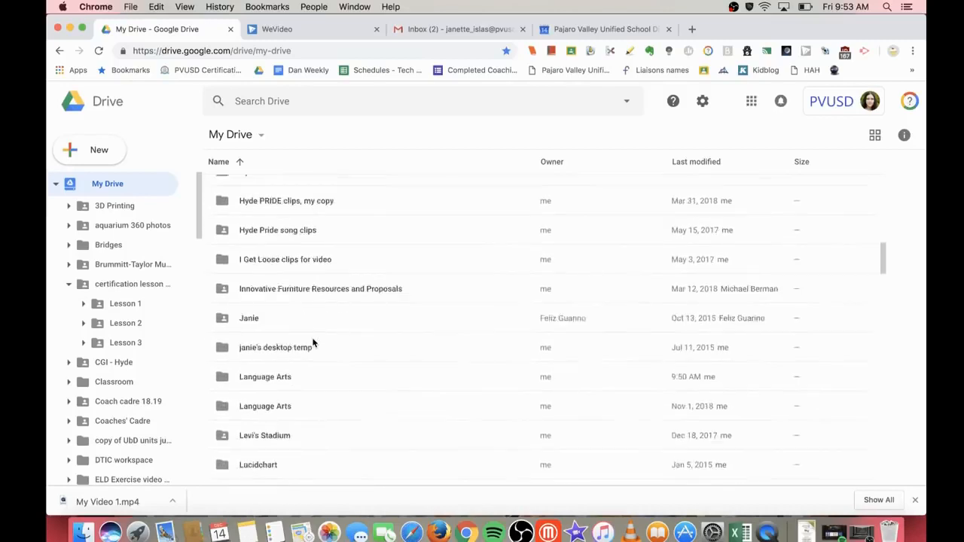
scroll(312, 343, "down", 20)
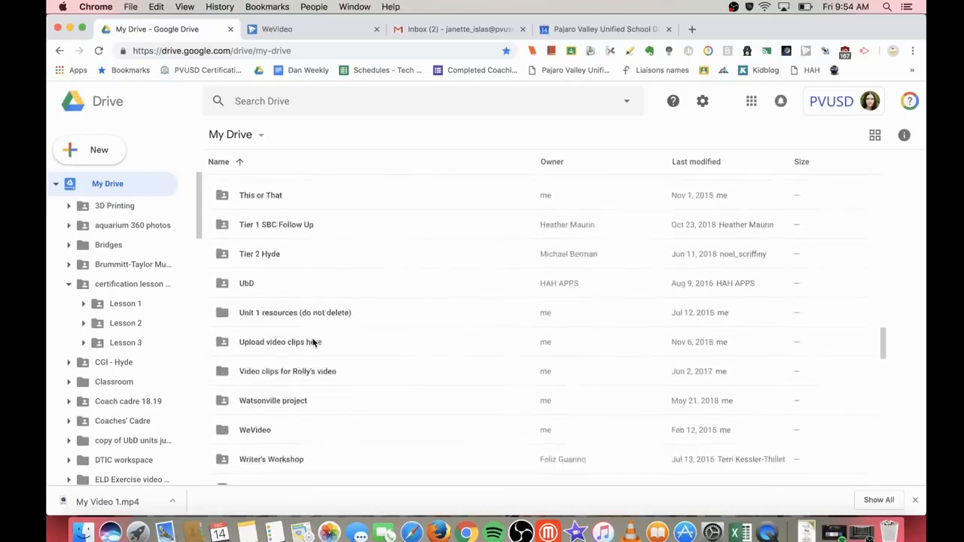
scroll(313, 342, "up", 2)
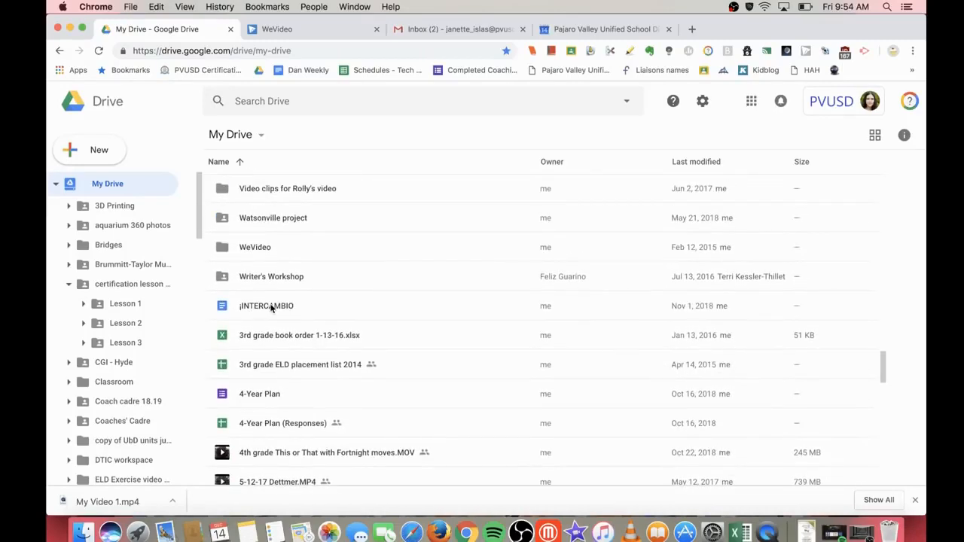
left_click(271, 306)
left_click_drag(271, 306, 284, 252)
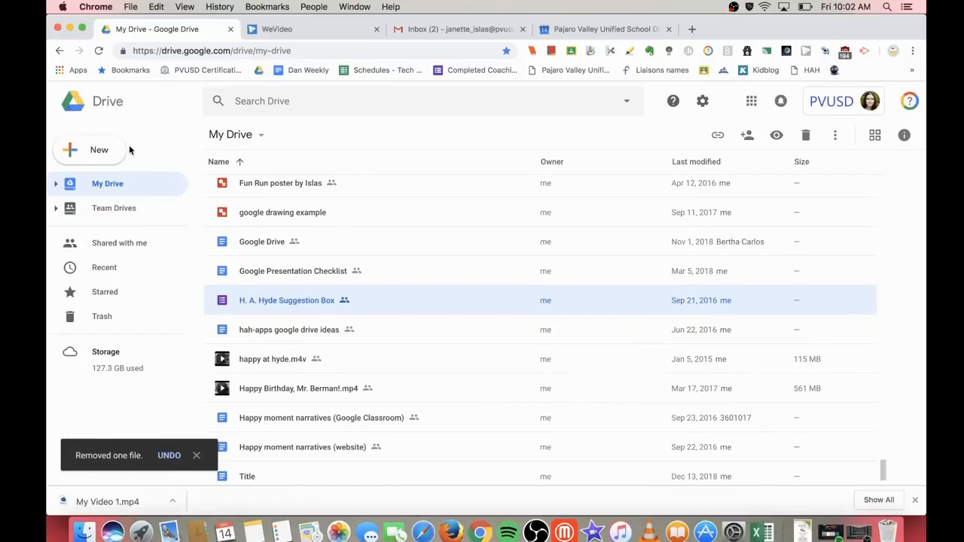
Step: Upload green screen ideas.pdf from the Desktop into My Drive
left_click(99, 149)
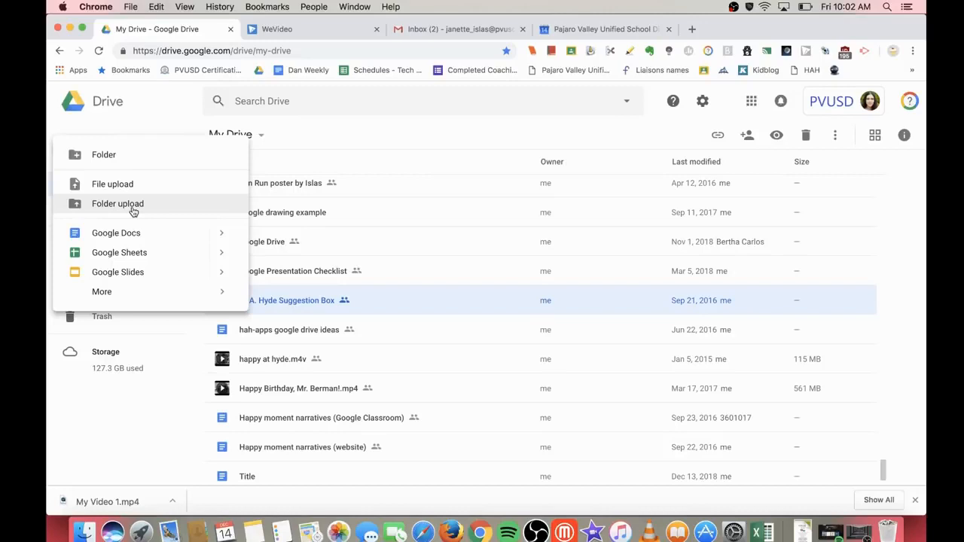
left_click(155, 189)
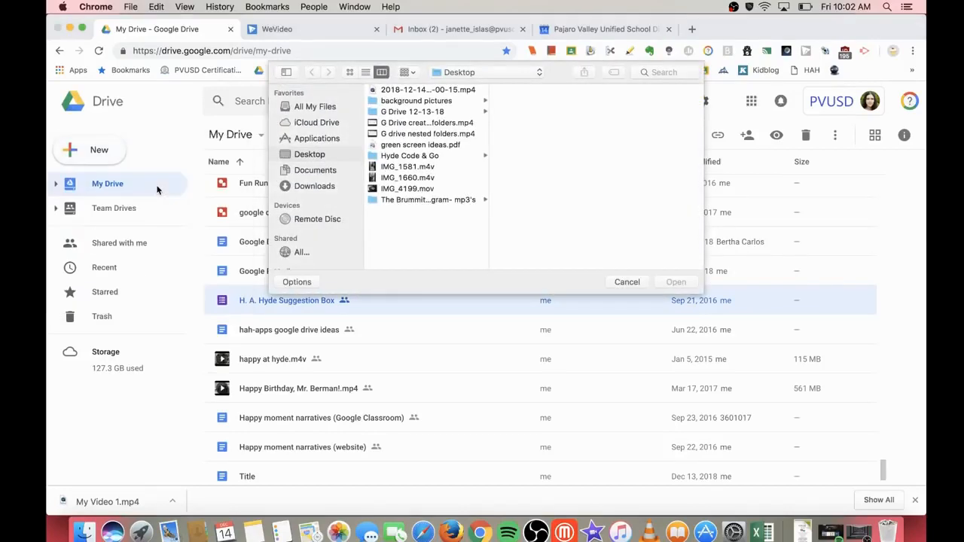
left_click(323, 171)
left_click(330, 187)
left_click(333, 155)
left_click(422, 144)
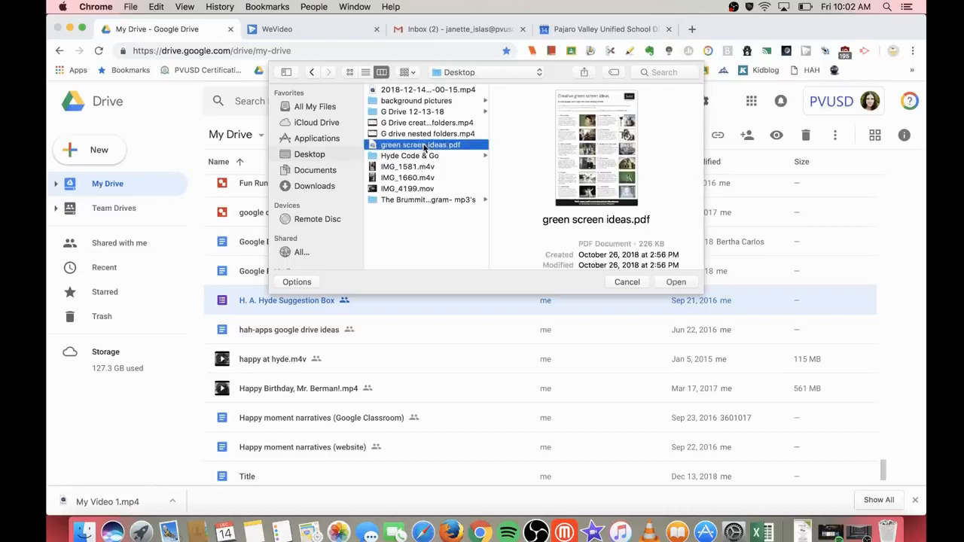
left_click(675, 281)
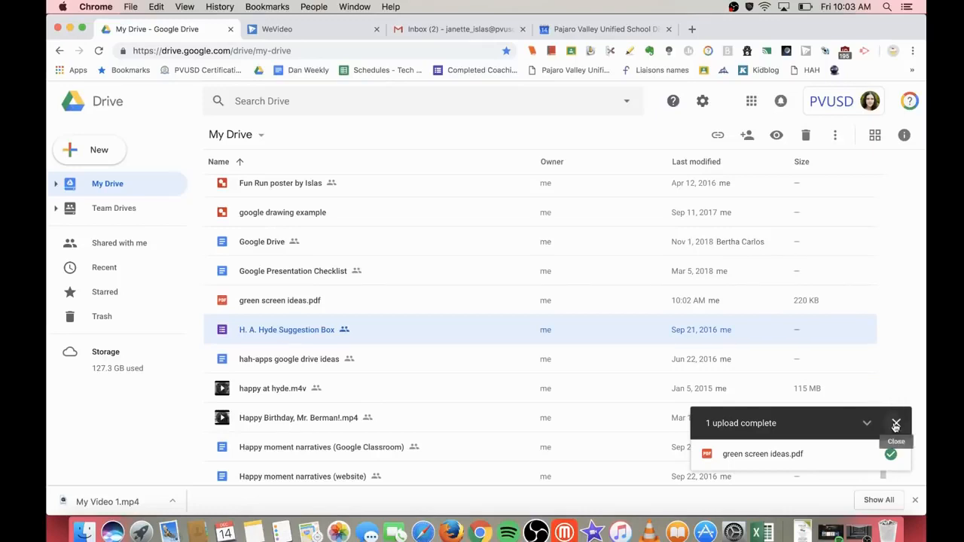
left_click(896, 423)
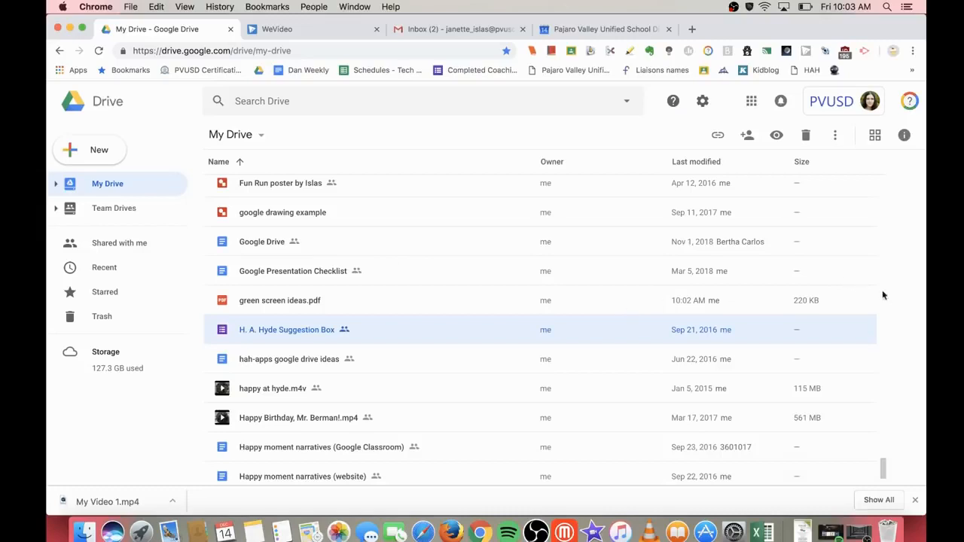
Step: Narrow the Chrome window to reveal the desktop files beside Drive
left_click_drag(924, 303, 787, 318)
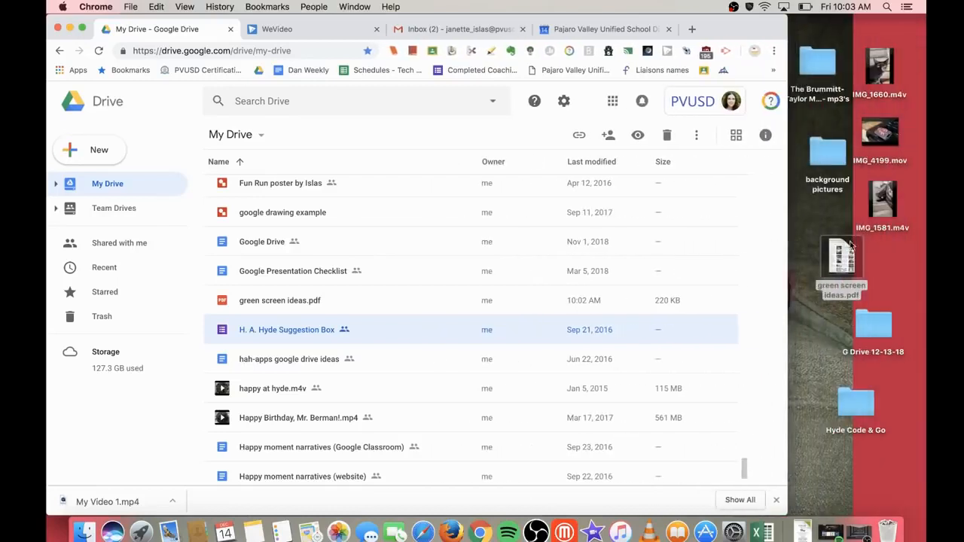
left_click(813, 352)
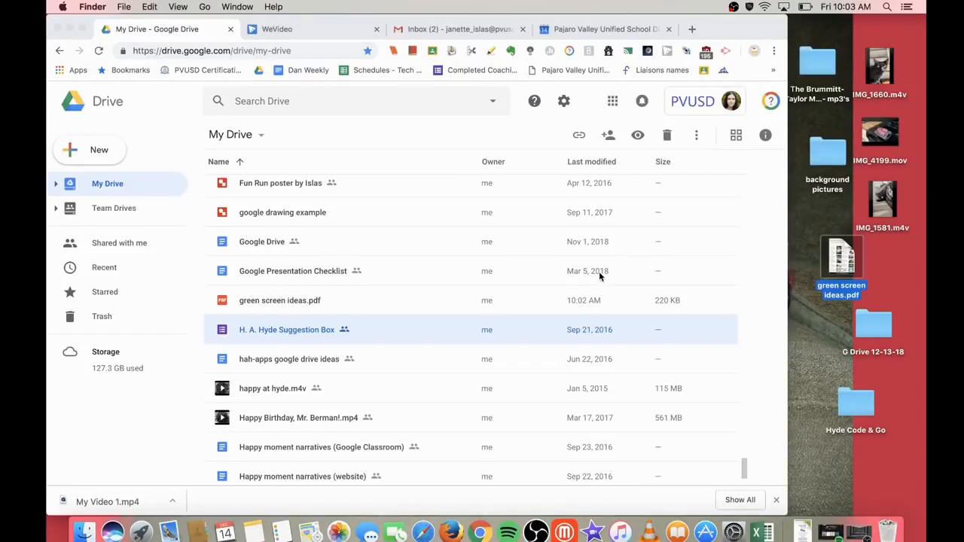
scroll(599, 274, "up", 20)
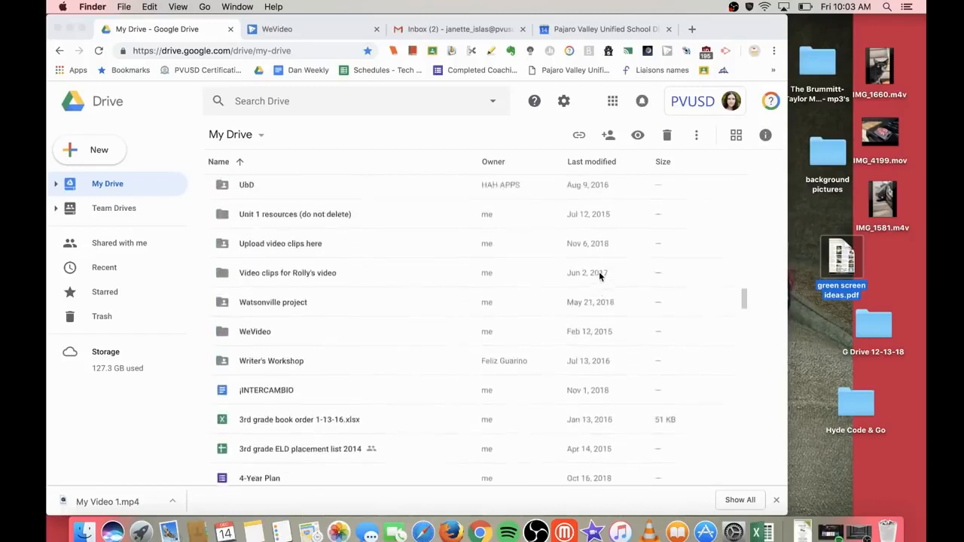
scroll(601, 276, "up", 2)
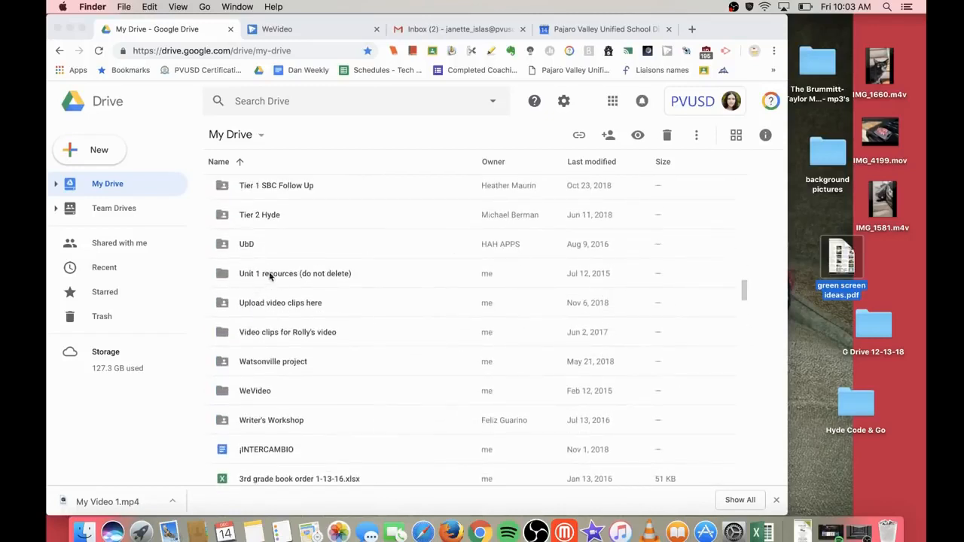
scroll(376, 351, "down", 8)
scroll(375, 351, "up", 10)
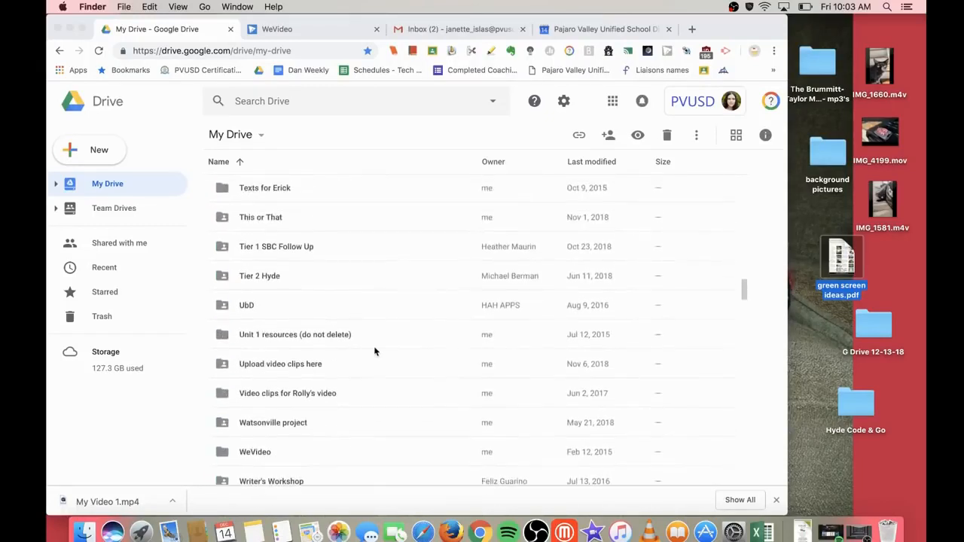
scroll(332, 407, "down", 13)
scroll(332, 404, "down", 6)
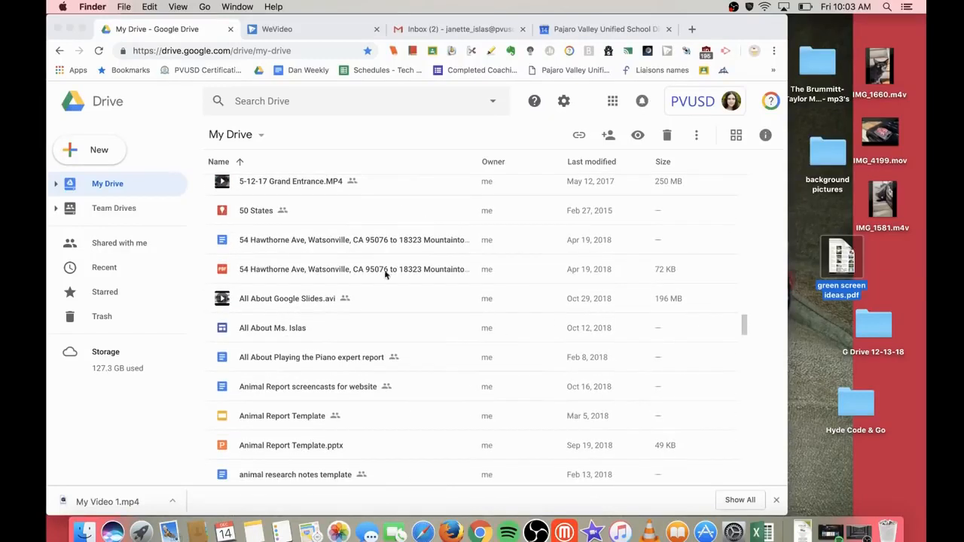
Step: Drag the Hyde Code & Go desktop folder onto My Drive's file list to upload it
left_click(858, 410)
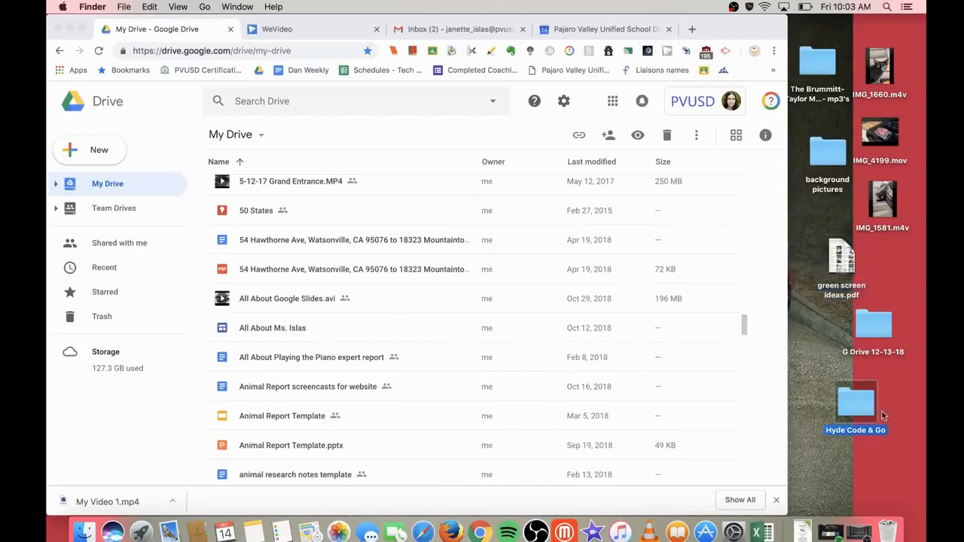
left_click_drag(863, 413, 437, 299)
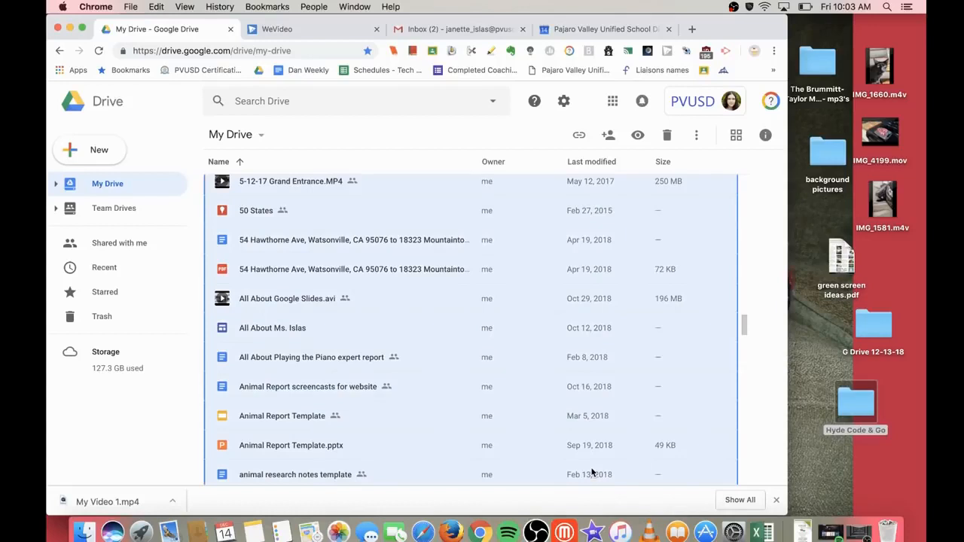
left_click_drag(593, 472, 593, 472)
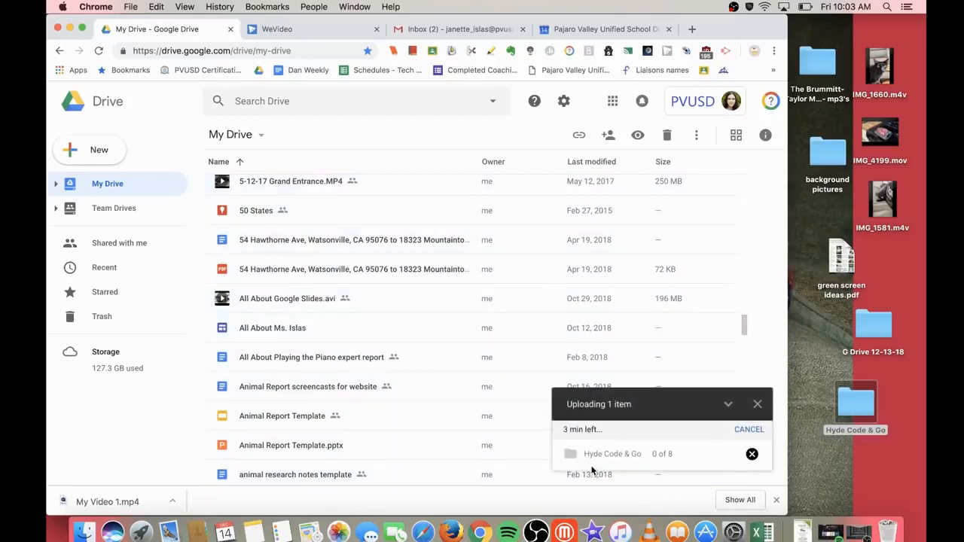
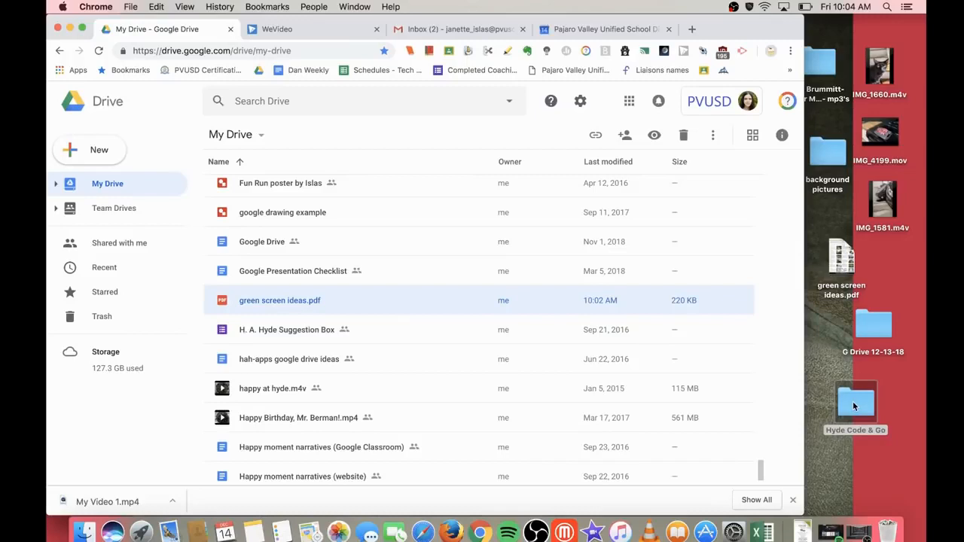
Step: Drag the Hyde Code & Go folder and green screen ideas PDF into My Drive, cancelling the duplicate upload
left_click_drag(853, 402, 461, 327)
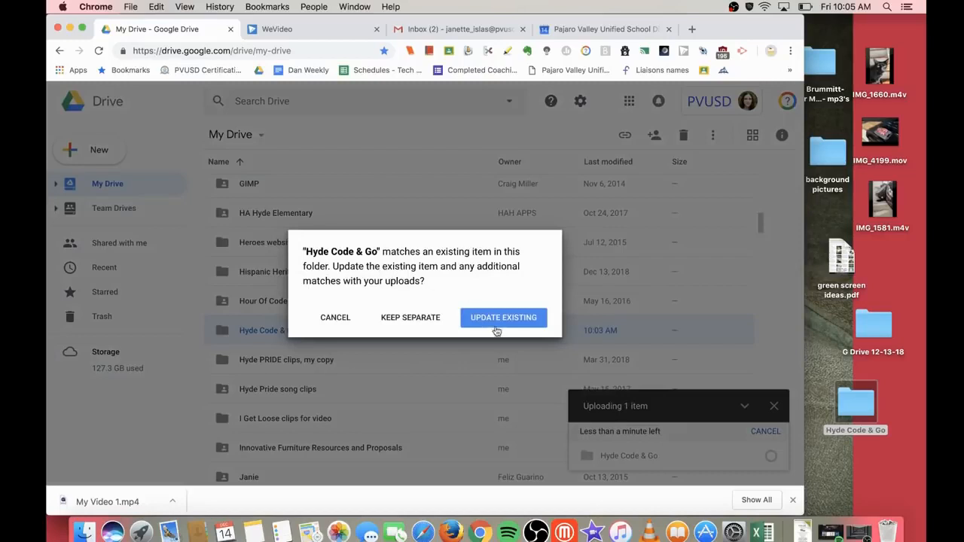
left_click(518, 329)
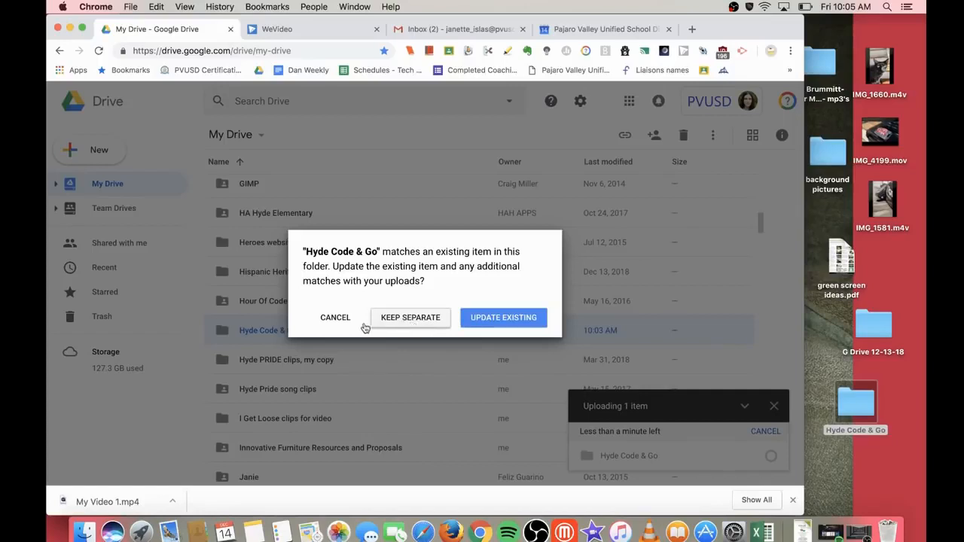
left_click(341, 319)
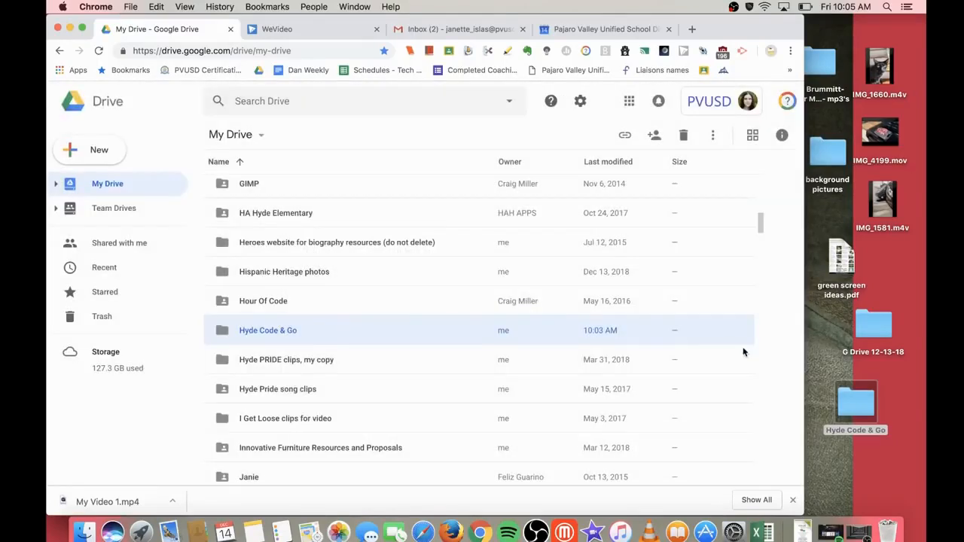
left_click_drag(844, 260, 507, 358)
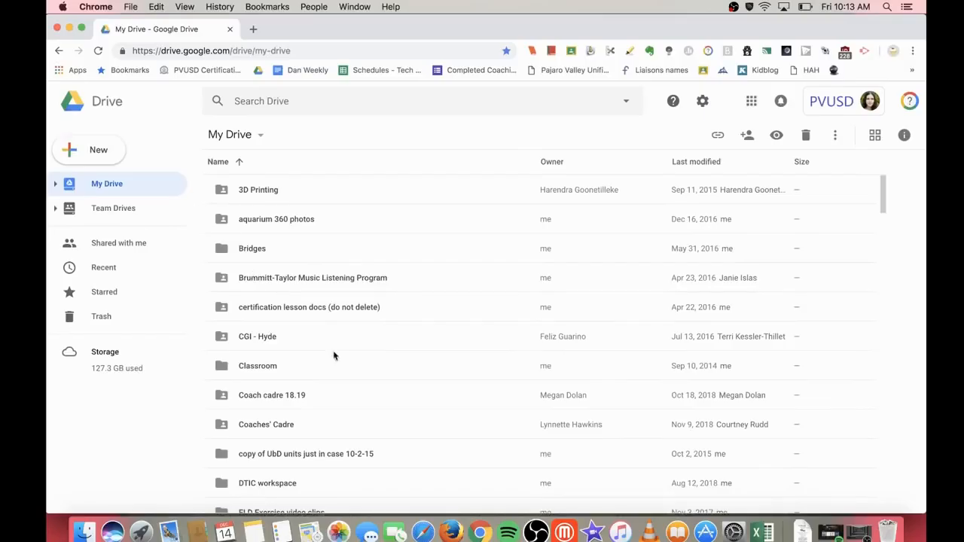
Step: Download the ¡INTERCAMBIO document to the computer as a Word .docx file
scroll(389, 411, "down", 10)
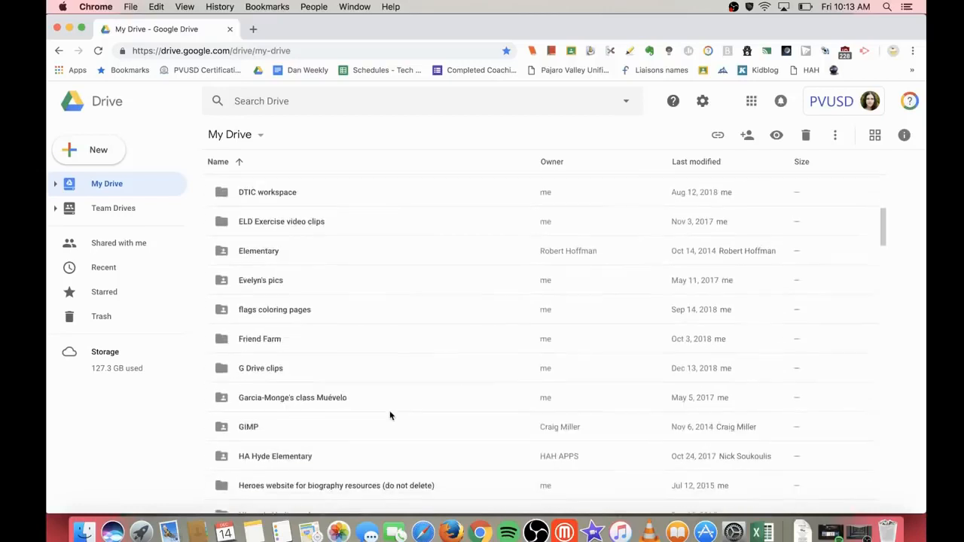
scroll(308, 407, "down", 15)
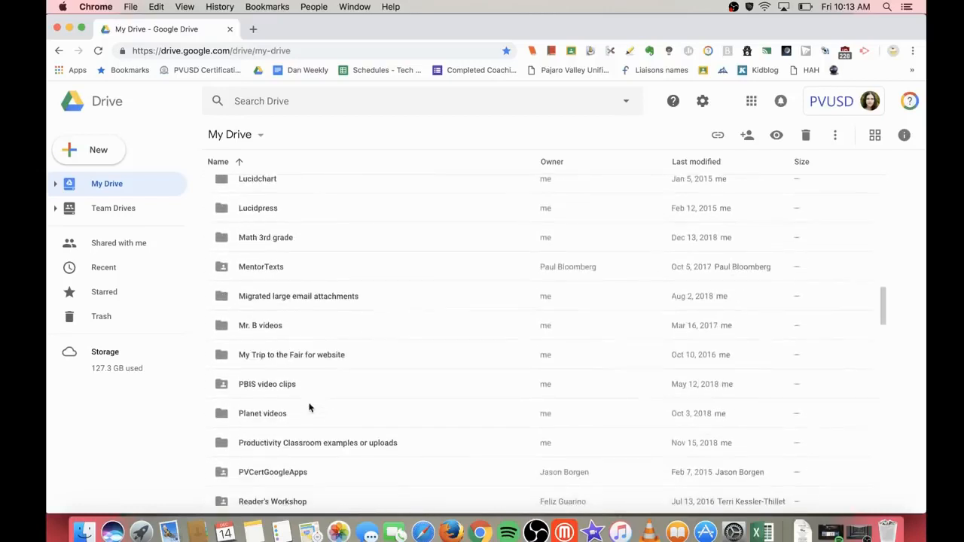
scroll(310, 408, "down", 8)
left_click(310, 407)
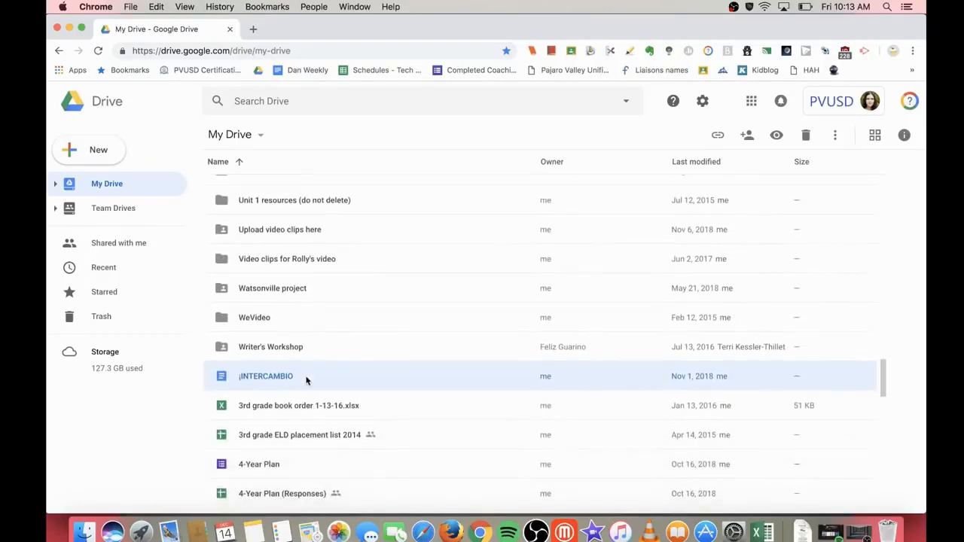
left_click(836, 136)
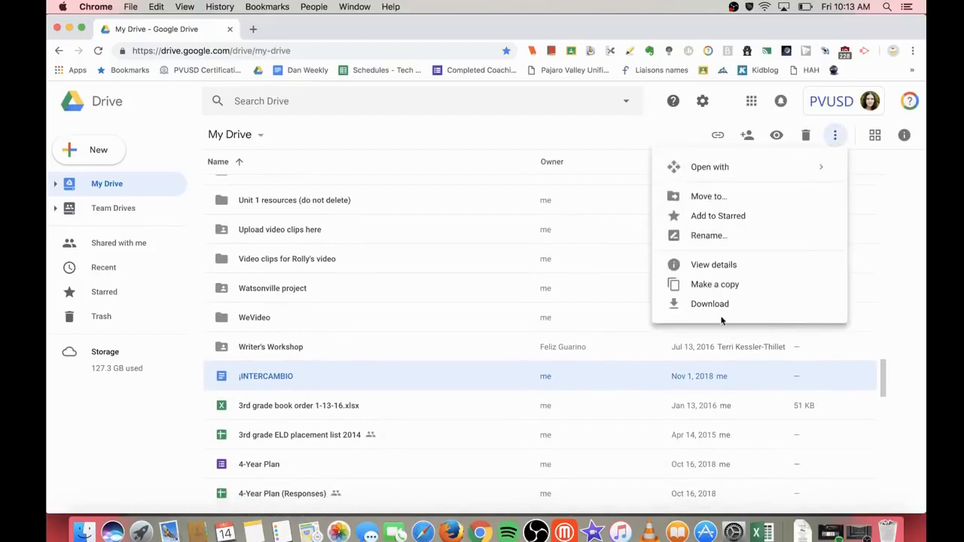
right_click(359, 379)
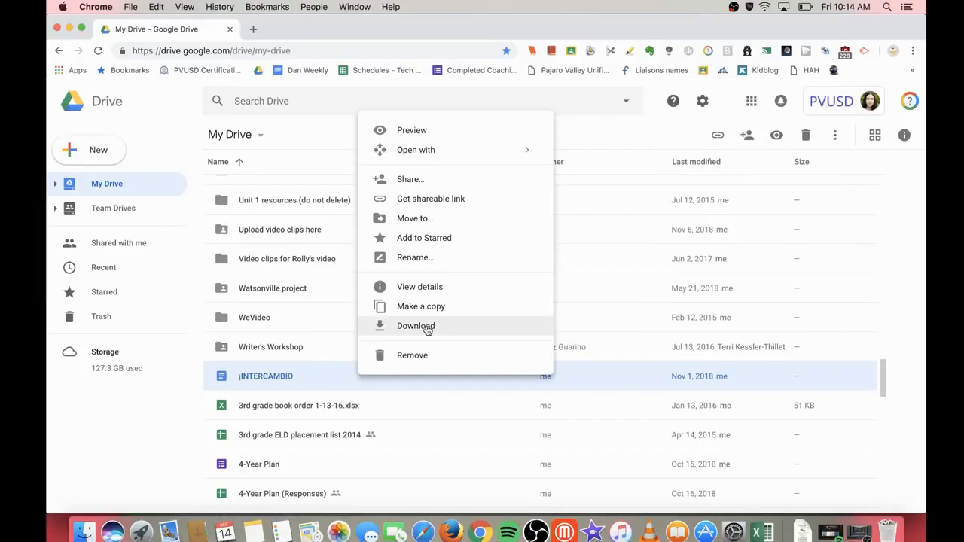
left_click(296, 383)
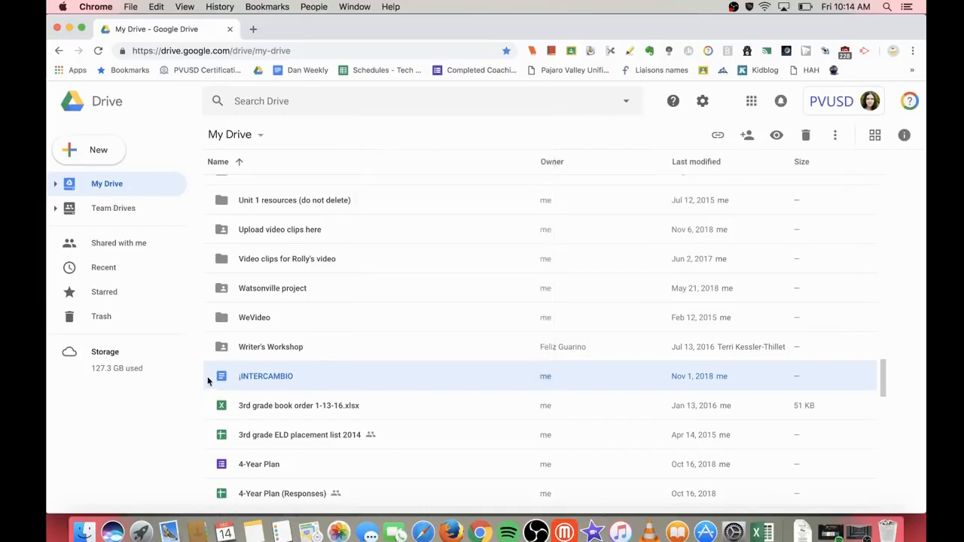
scroll(223, 385, "down", 3)
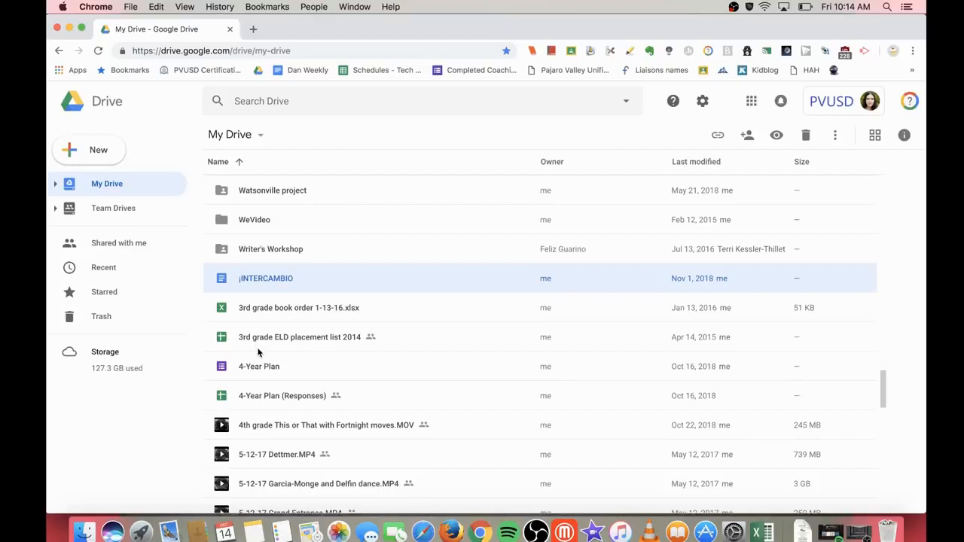
right_click(280, 280)
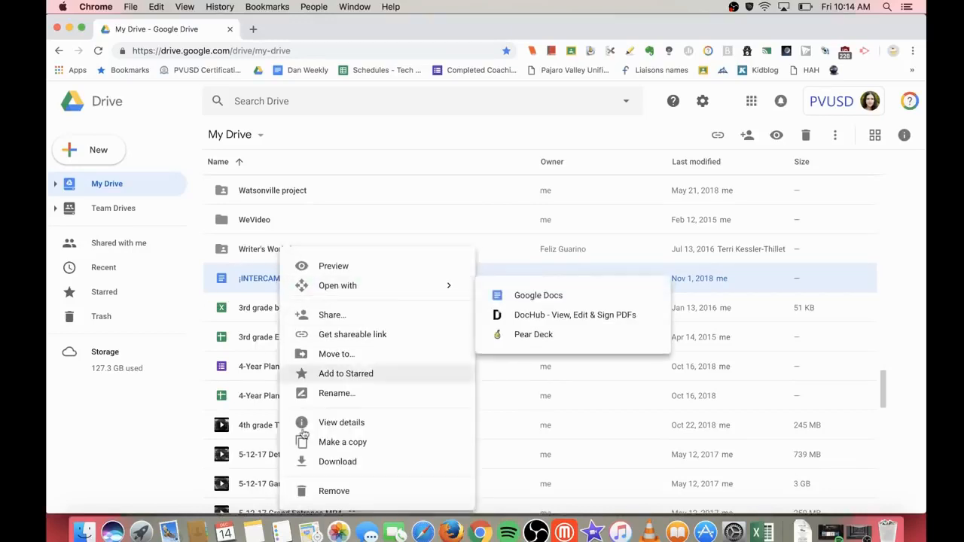
left_click(345, 463)
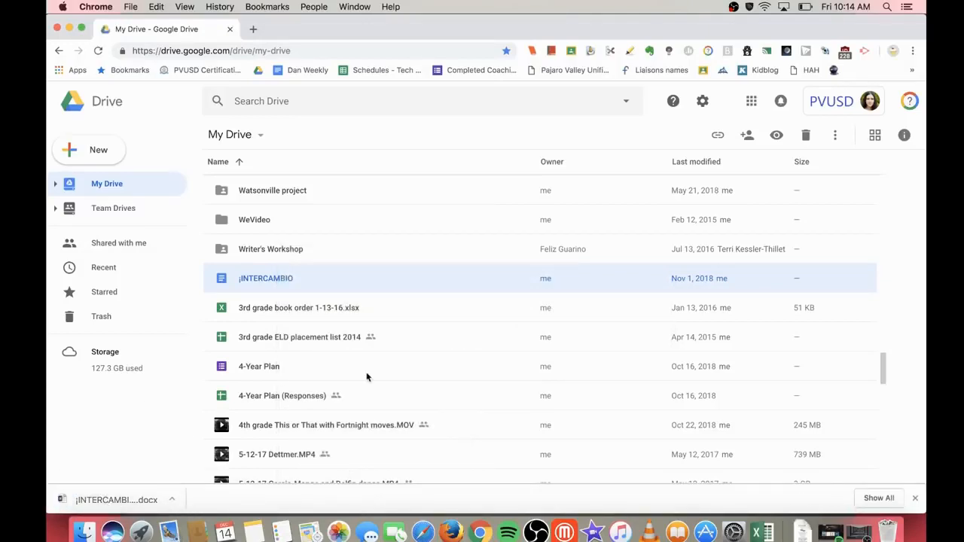
Step: Open the downloaded ¡INTERCAMBIO .docx in Word, scroll through it, then minimize Word
left_click(116, 500)
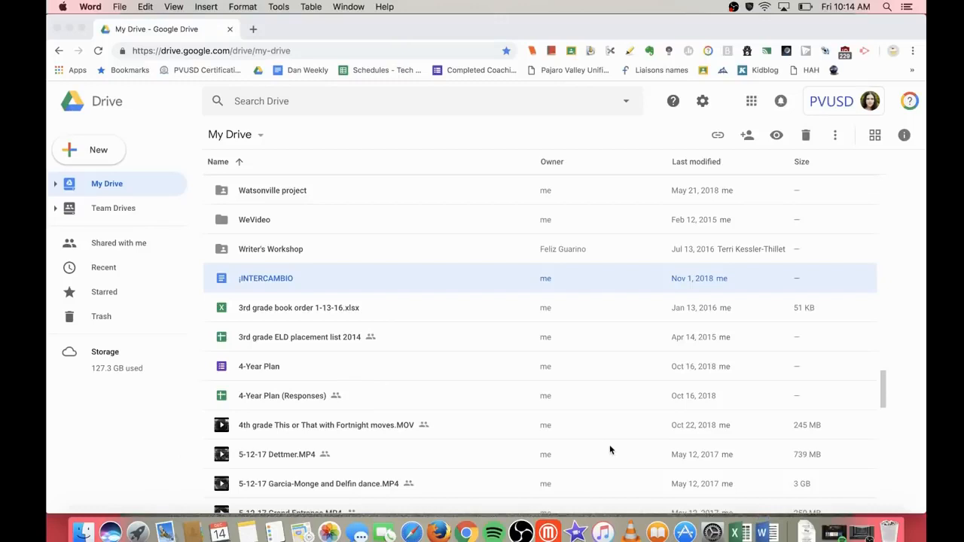
scroll(349, 266, "down", 5)
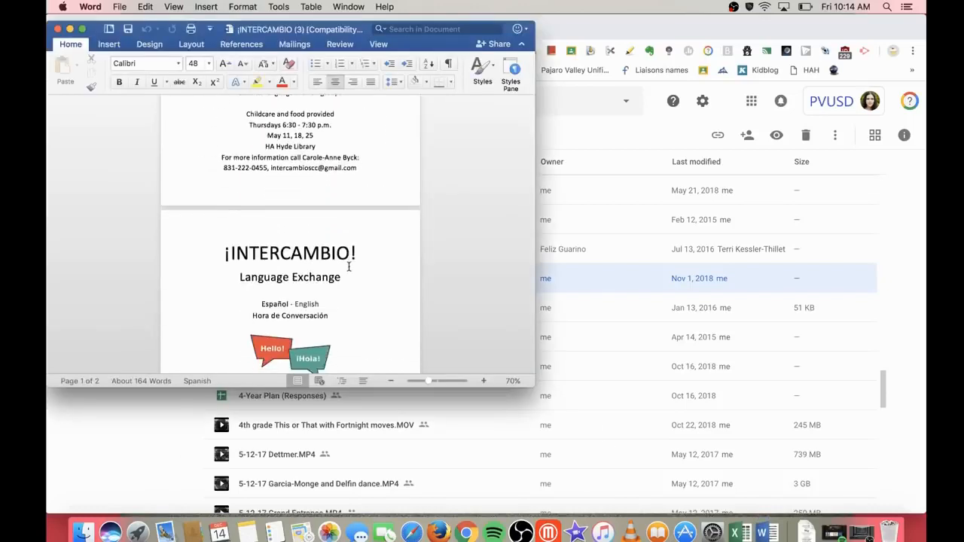
scroll(349, 266, "down", 3)
scroll(349, 266, "up", 10)
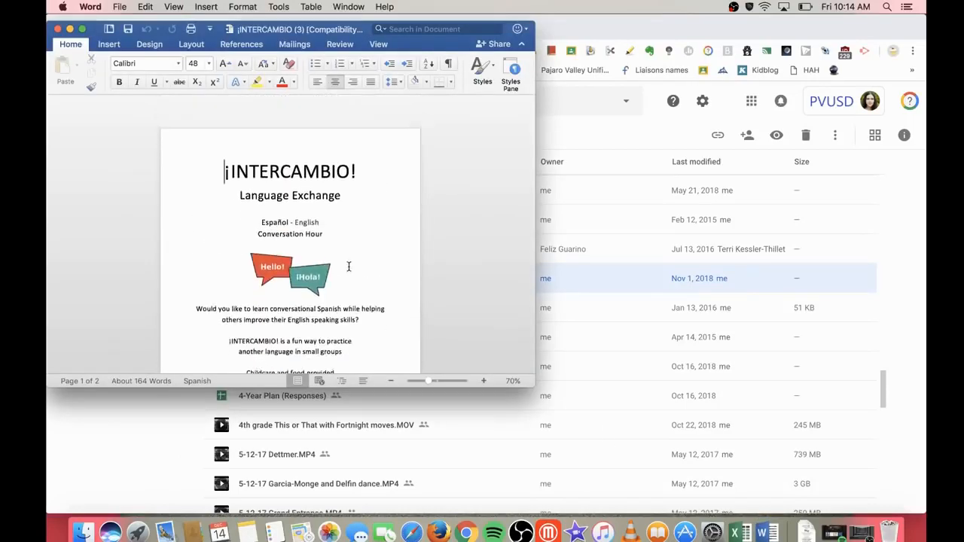
left_click(69, 28)
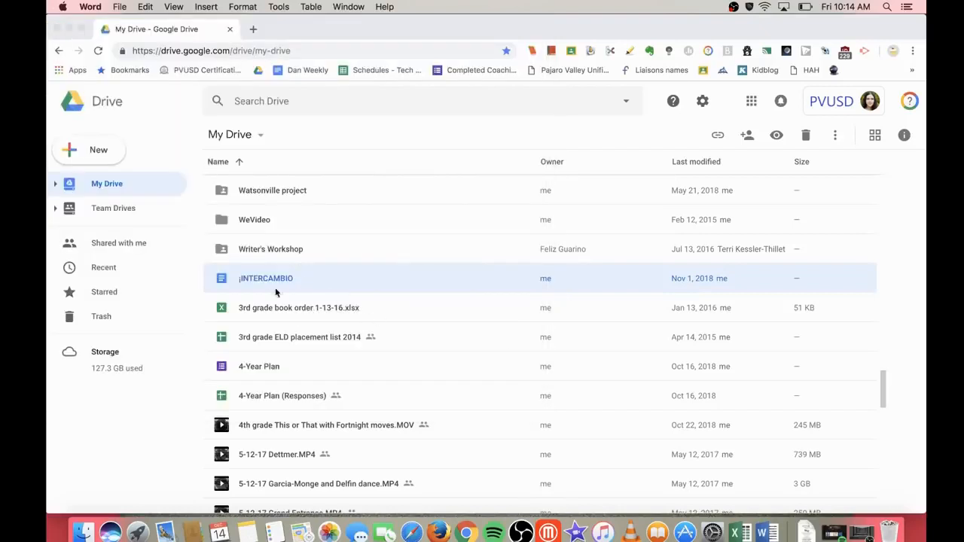
Step: Narrow the Chrome window so desktop files like the Persuasive_Writing .docx show beside My Drive
scroll(301, 347, "down", 3)
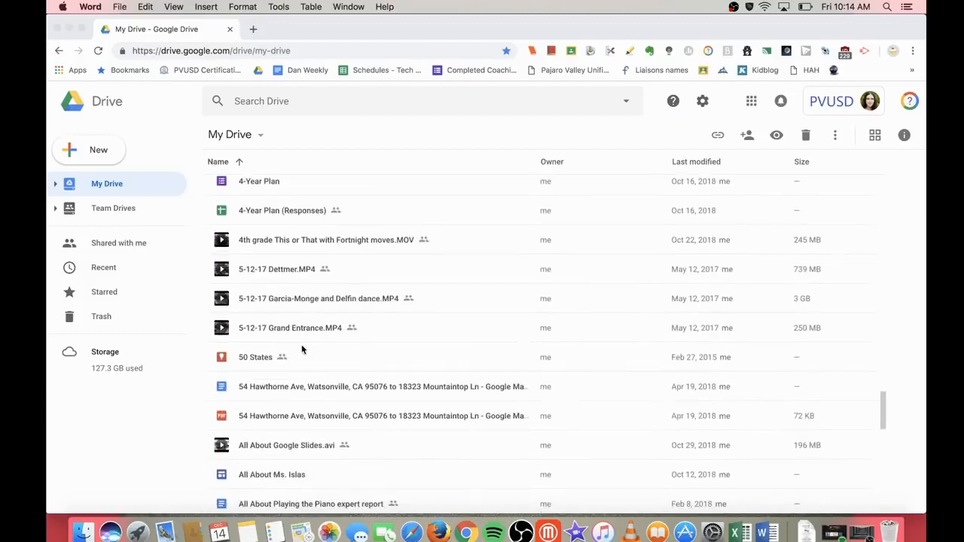
scroll(302, 347, "down", 2)
scroll(301, 347, "down", 2)
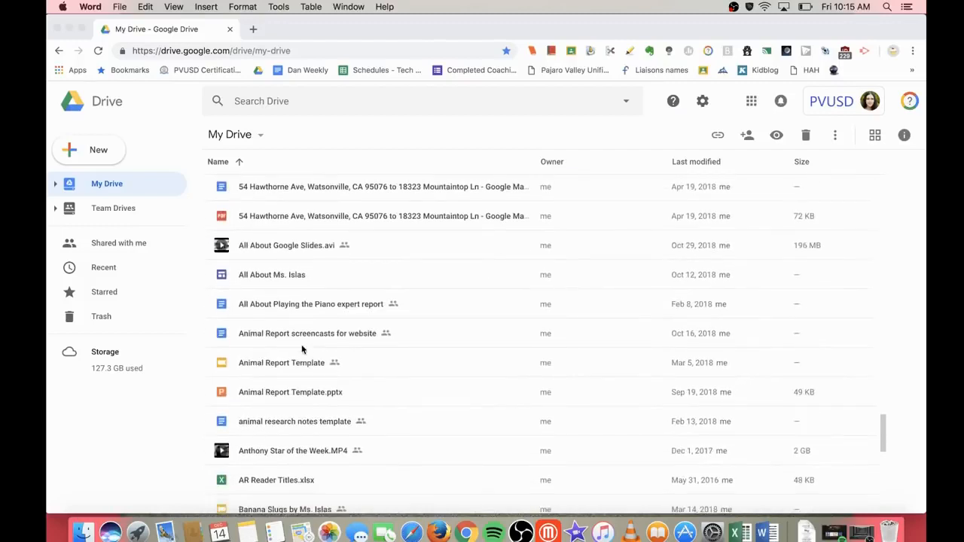
left_click(281, 363)
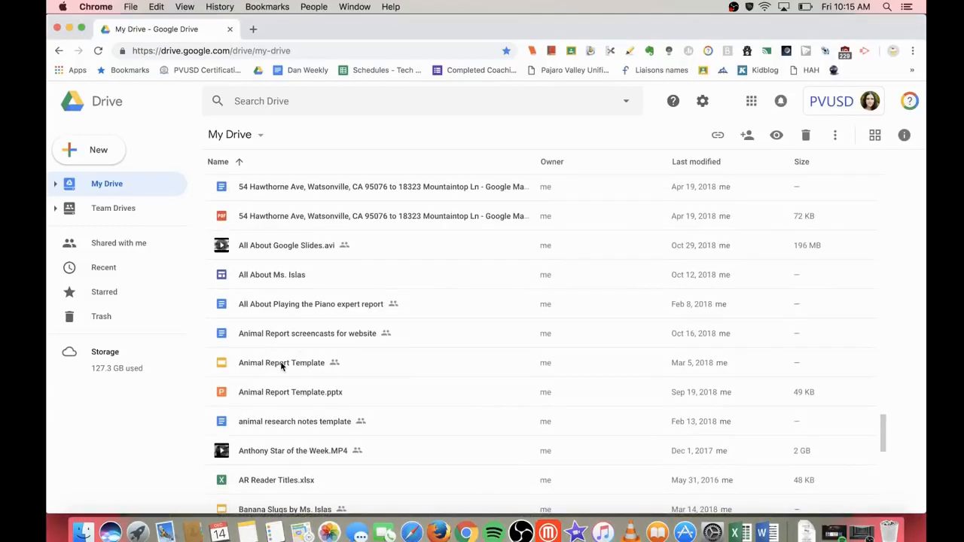
left_click(282, 366)
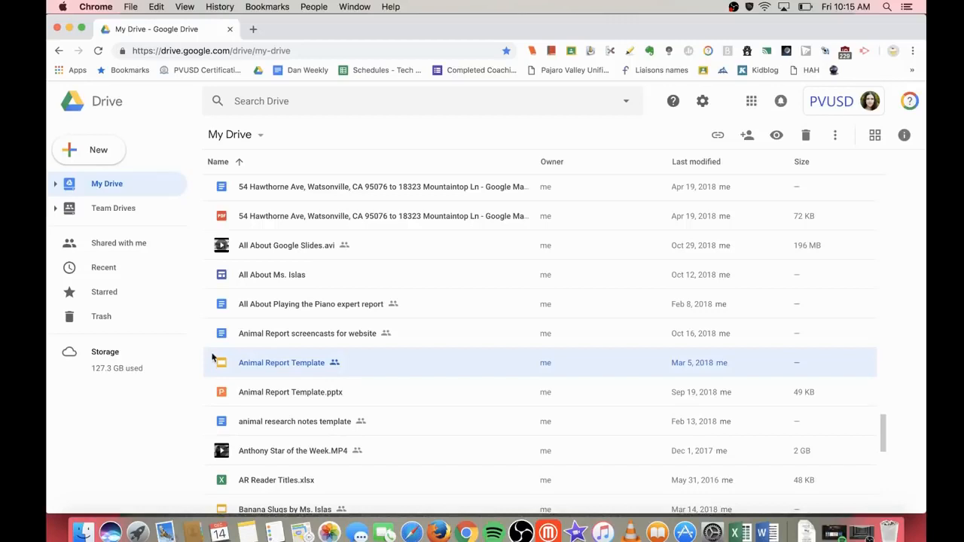
left_click(275, 393)
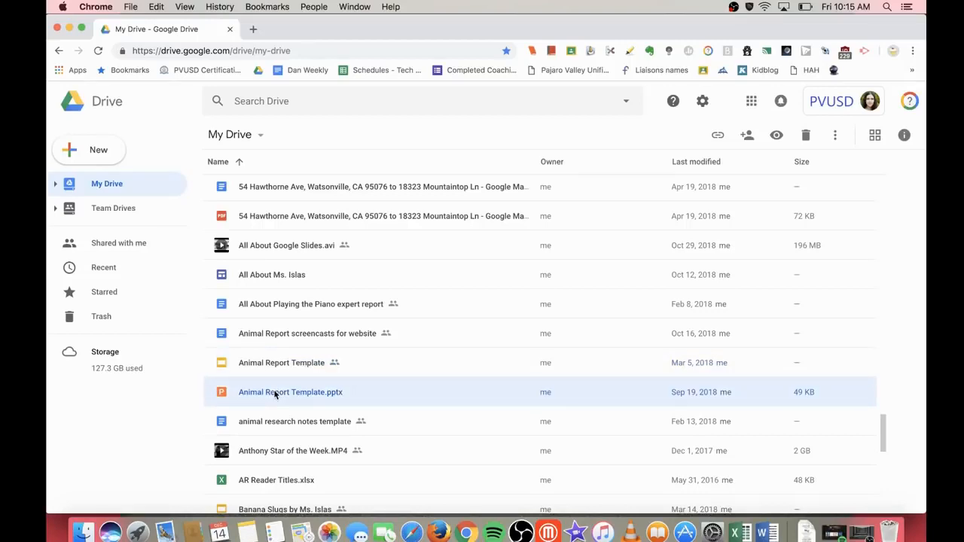
scroll(602, 339, "up", 20)
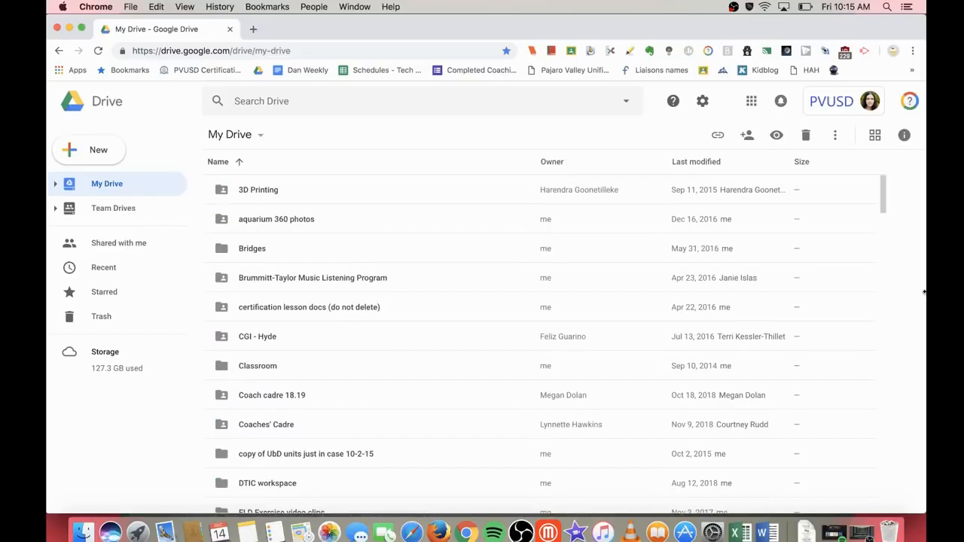
left_click_drag(924, 293, 811, 302)
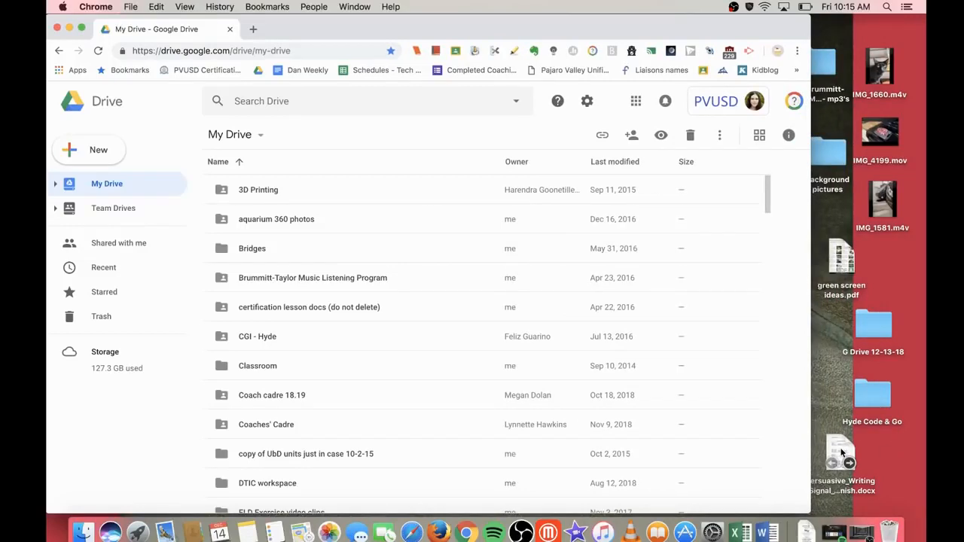
Step: Upload Persuasive_Writing_Signal_Words handout (Spanish).docx from the desktop into My Drive by dragging it
scroll(570, 407, "down", 10)
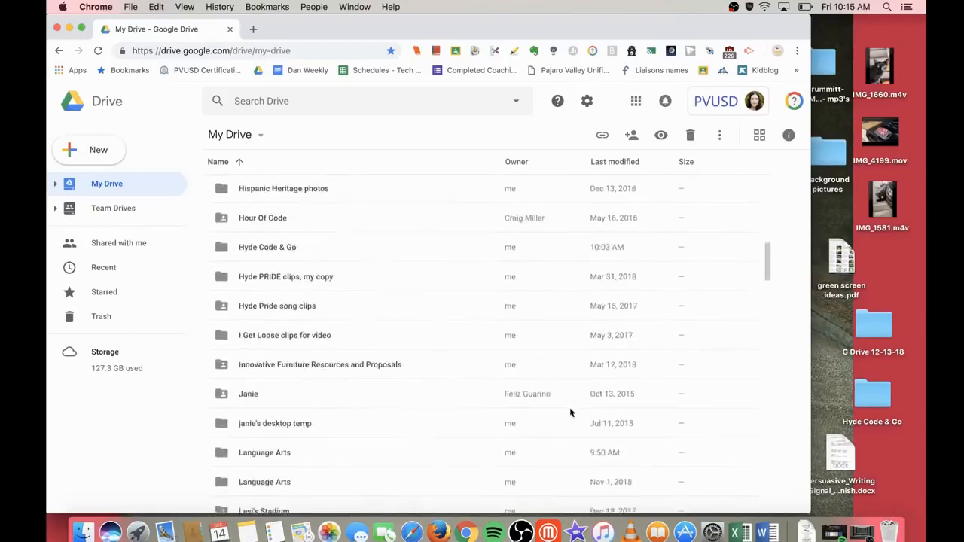
left_click(96, 153)
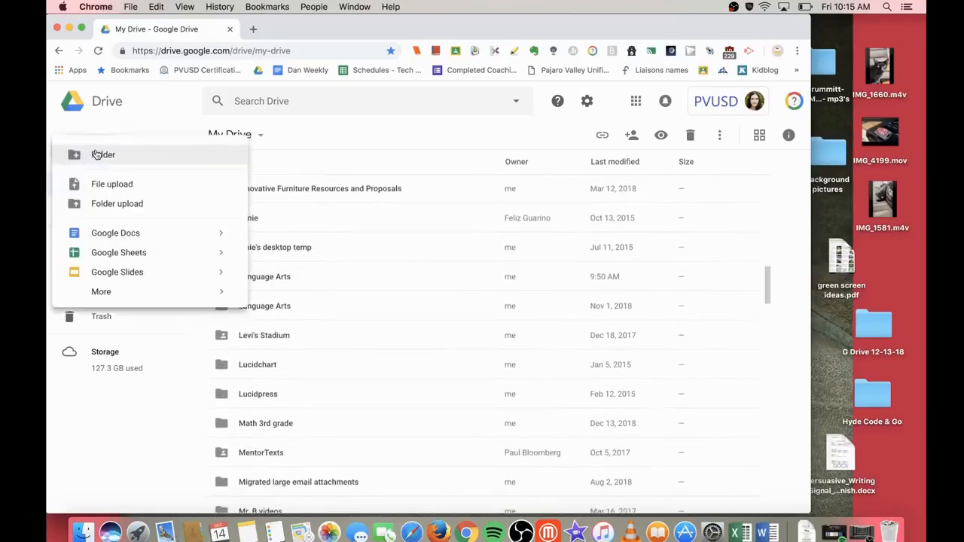
left_click_drag(843, 450, 599, 401)
scroll(608, 407, "down", 15)
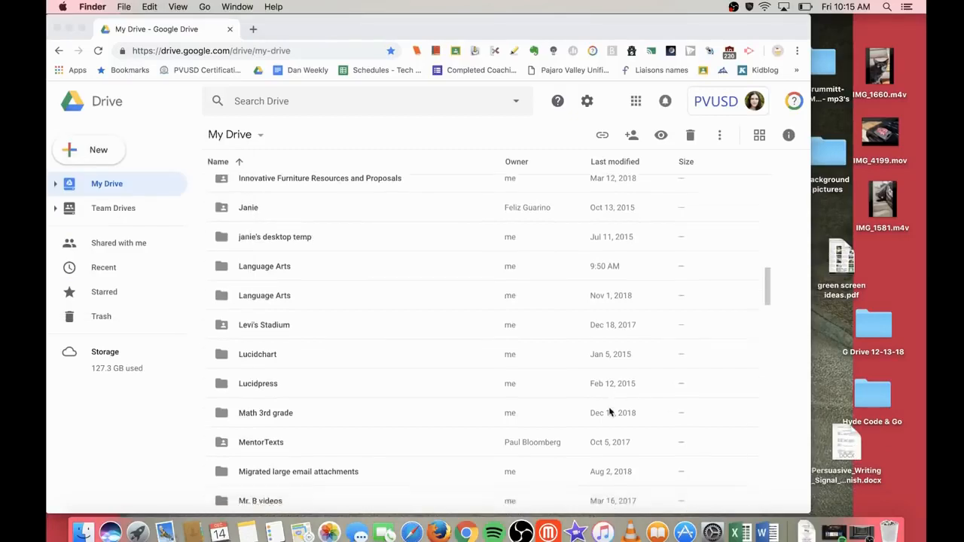
scroll(610, 411, "down", 3)
left_click_drag(847, 449, 440, 321)
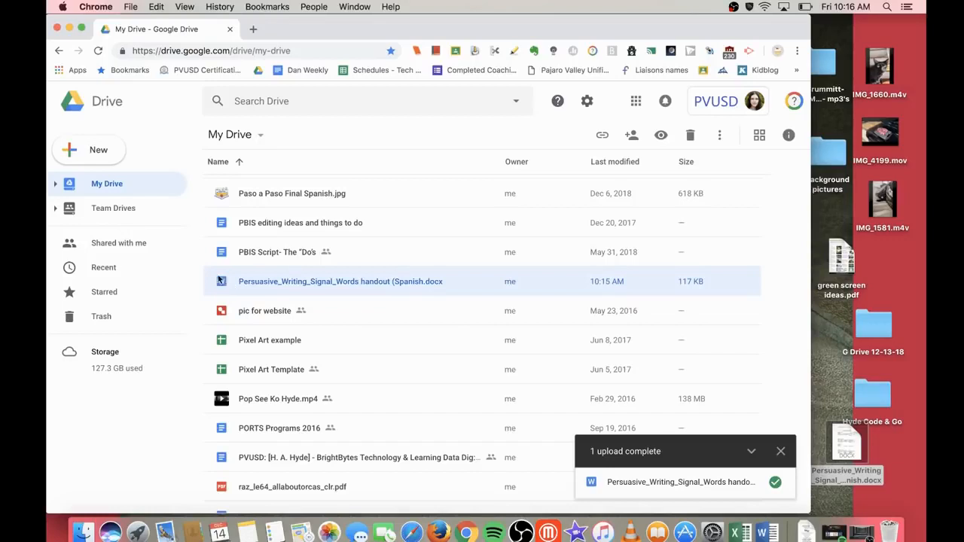
Step: Open the uploaded Persuasive Writing handout with Google Docs
right_click(285, 289)
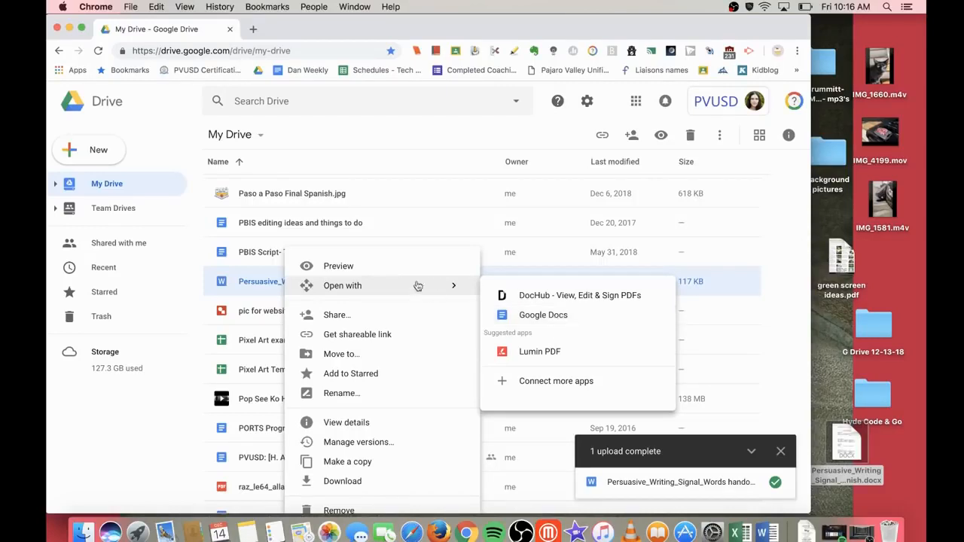
left_click(522, 316)
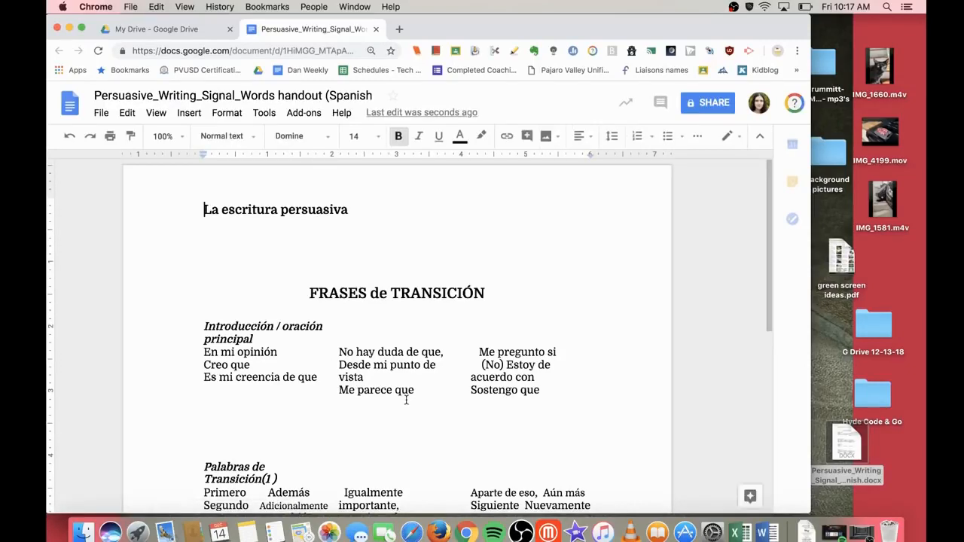
scroll(516, 328, "down", 3)
scroll(517, 328, "down", 5)
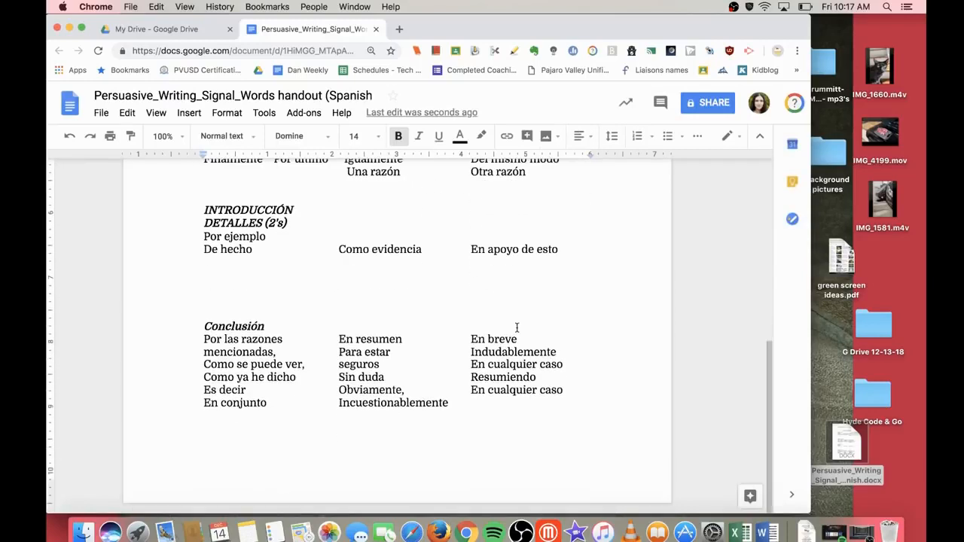
scroll(517, 327, "up", 6)
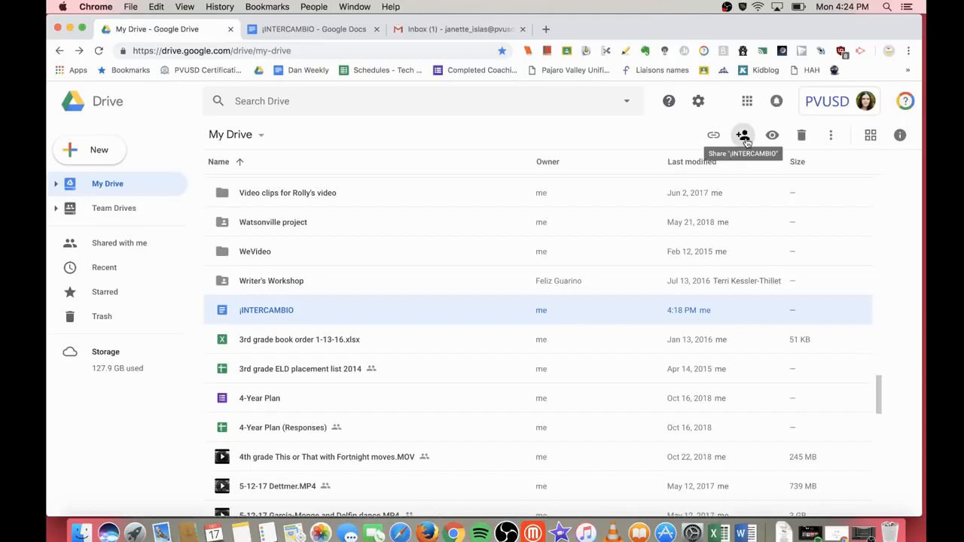
Step: Go to the open ¡INTERCAMBIO Google Docs tab and bring up its Share dialog
right_click(338, 312)
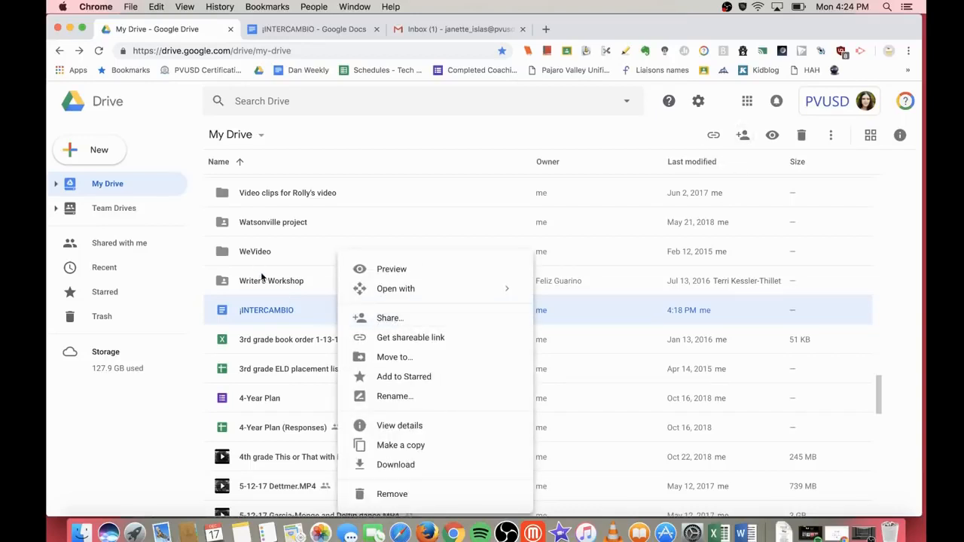
left_click(299, 32)
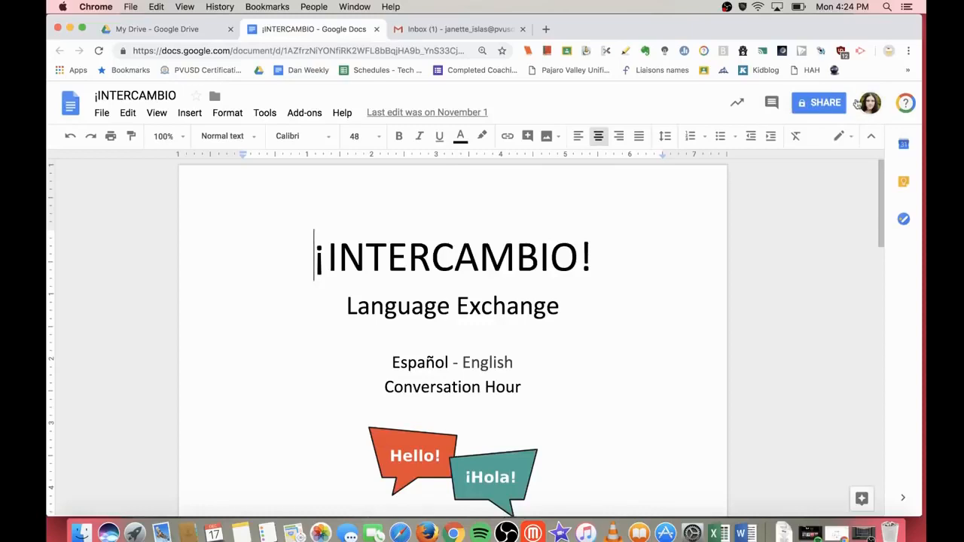
left_click(827, 106)
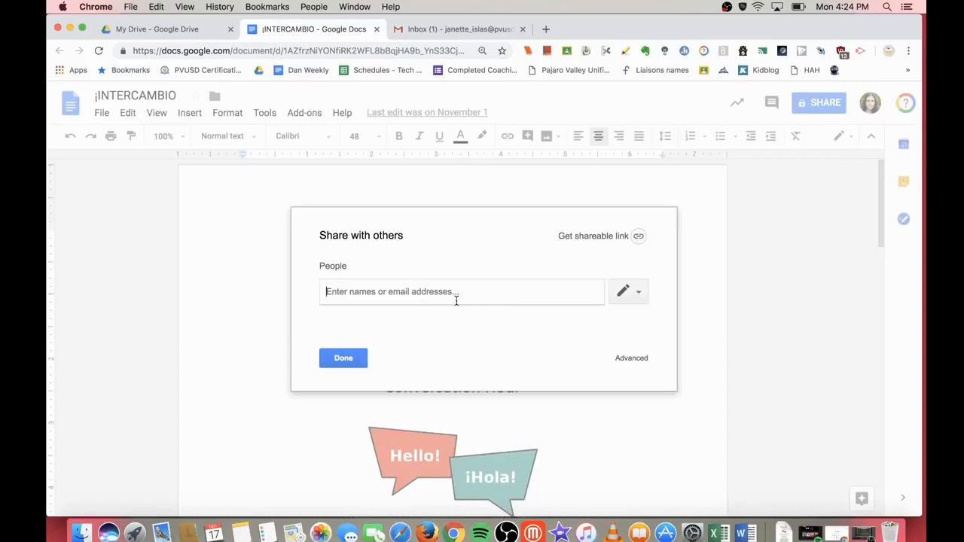
Step: Turn on view-only link sharing for the school district, copy the link, and open Advanced settings
left_click(638, 238)
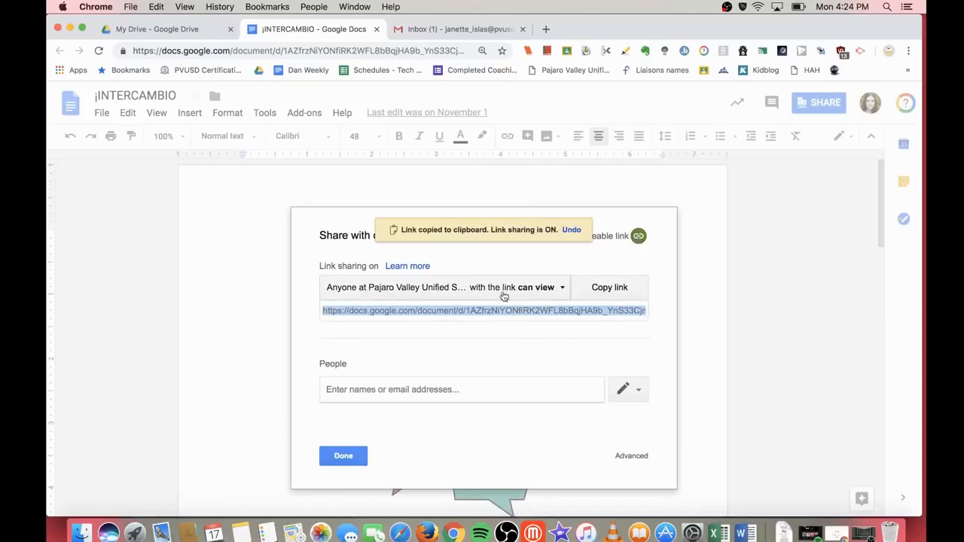
left_click(565, 291)
left_click(565, 290)
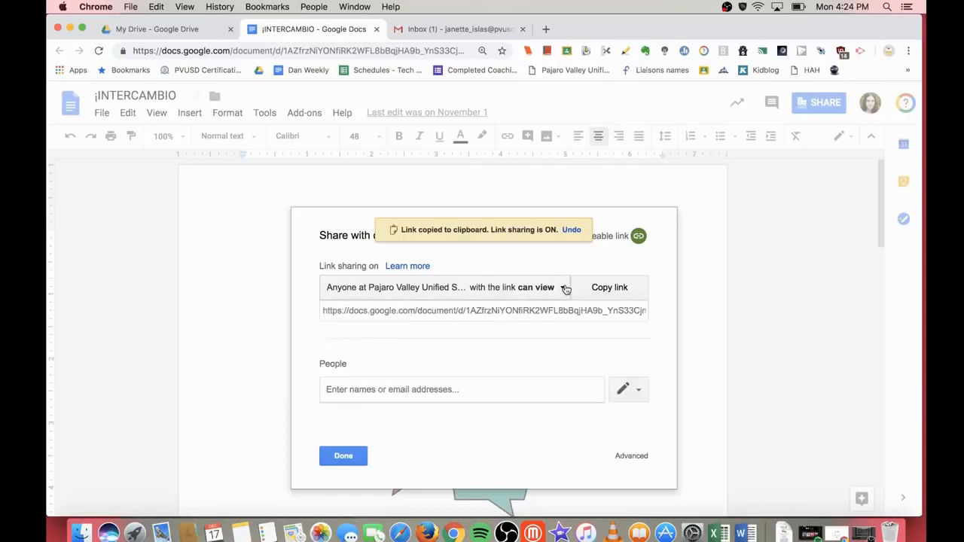
left_click(539, 310)
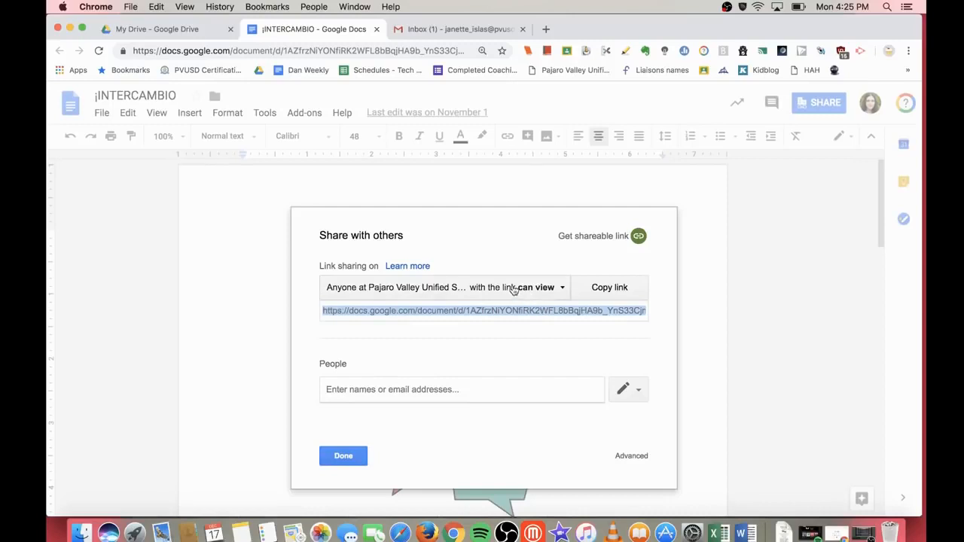
left_click(632, 456)
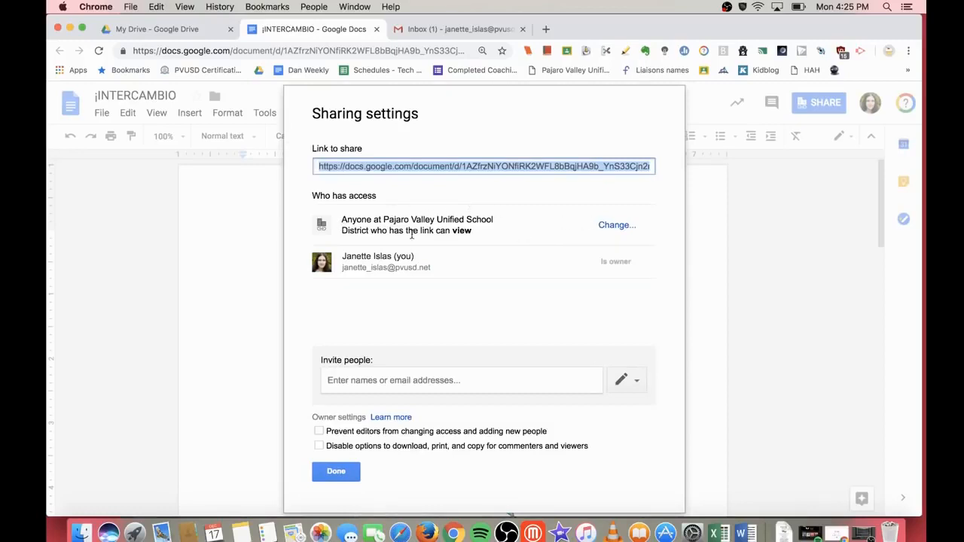
Step: Change ¡INTERCAMBIO's link access to On – Anyone with the link, Can view, and save it
left_click(614, 226)
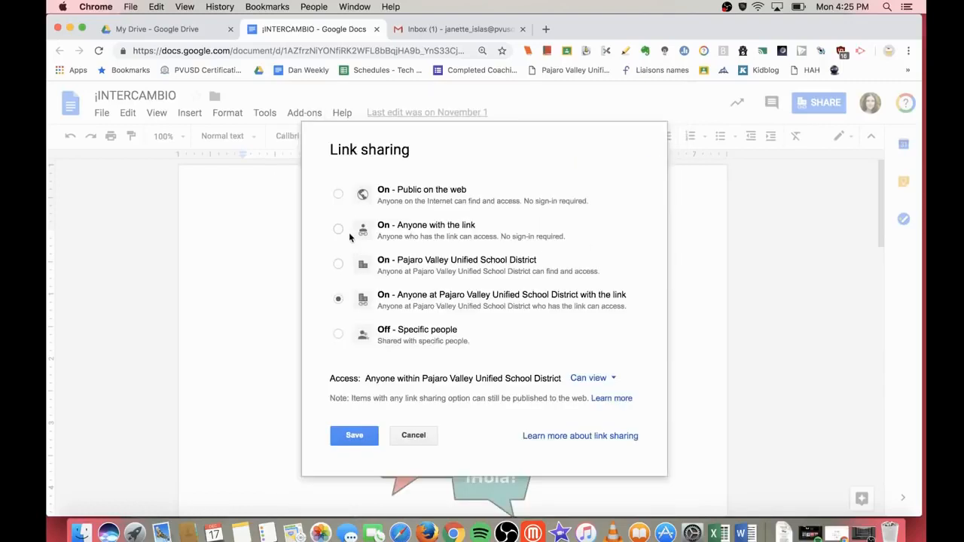
left_click(339, 232)
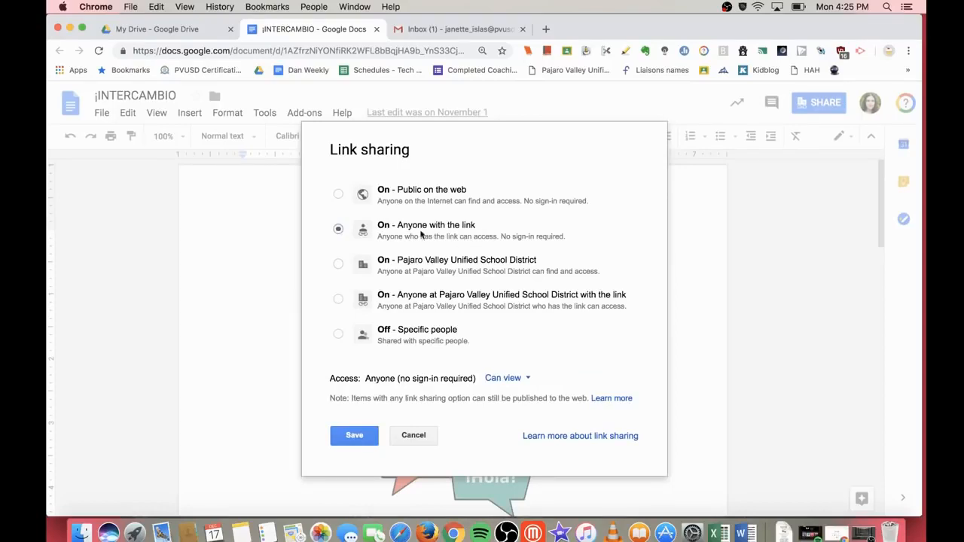
left_click(338, 195)
left_click(525, 382)
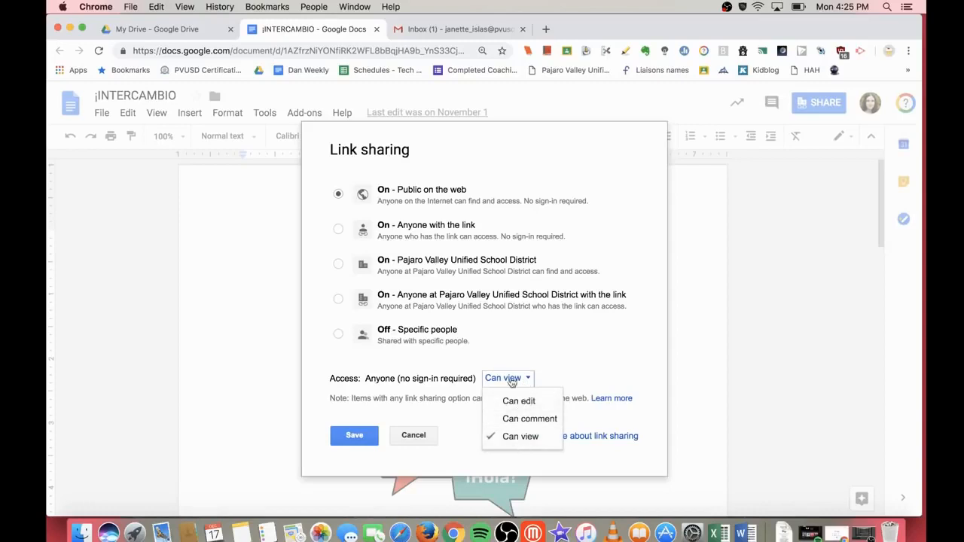
left_click(338, 228)
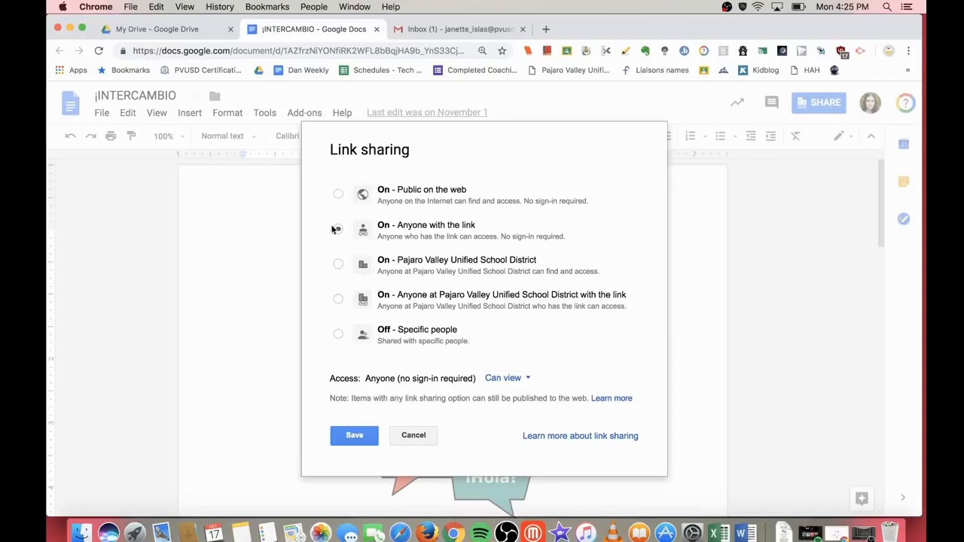
left_click(359, 439)
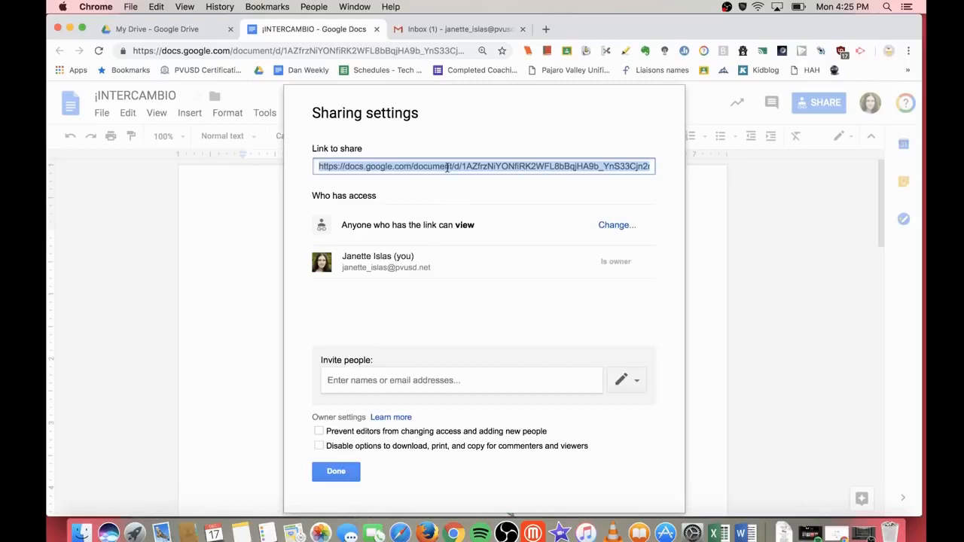
left_click(346, 472)
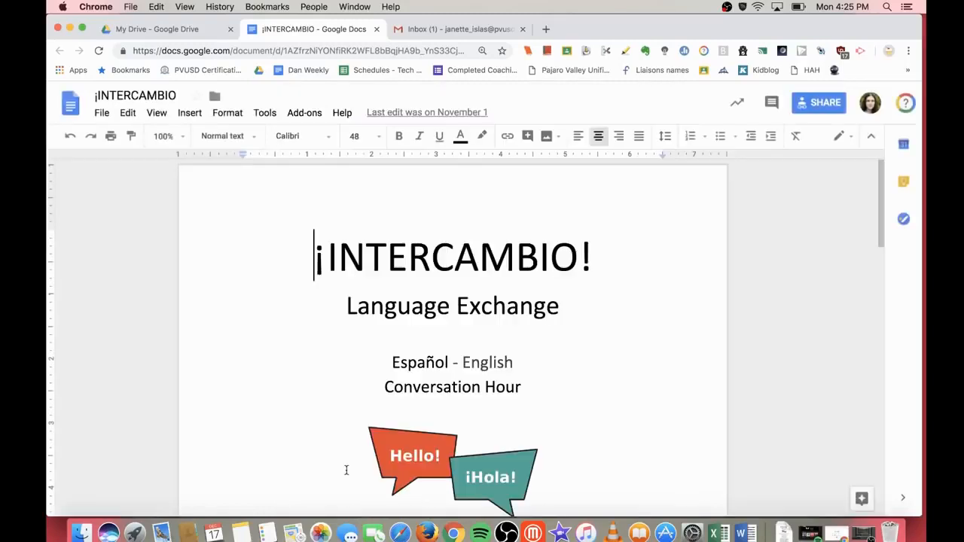
Step: Write 'Intercambio' in the Gmail draft body and link it to the document's share URL
left_click(439, 31)
left_click(157, 188)
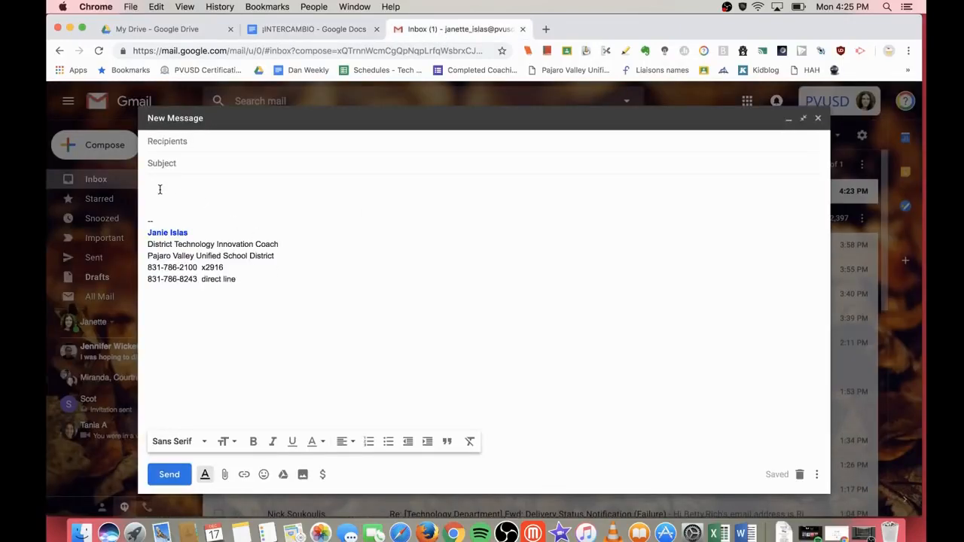
key("super+v")
key("Return")
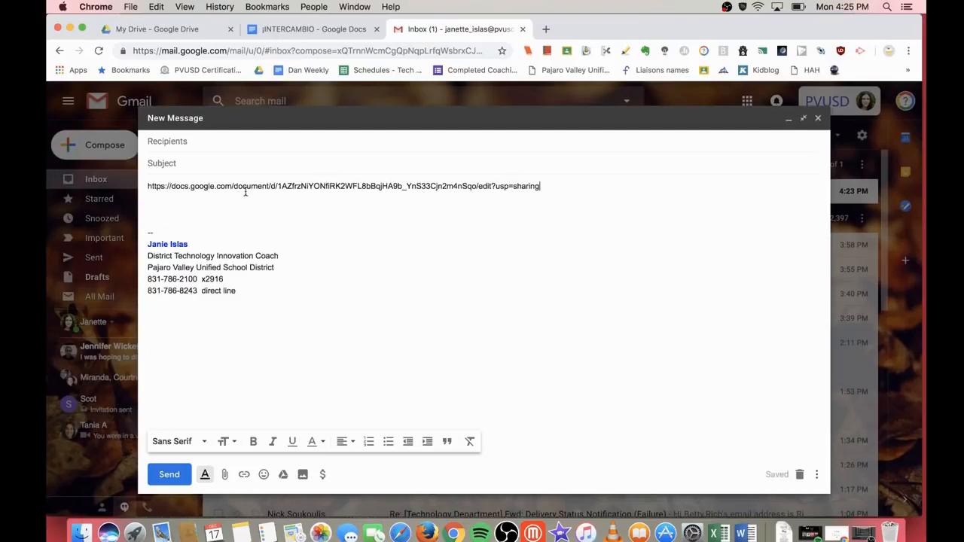
left_click(148, 189, "shift")
key("BackSpace")
type("Intercambio")
left_click_drag(199, 189, 127, 183)
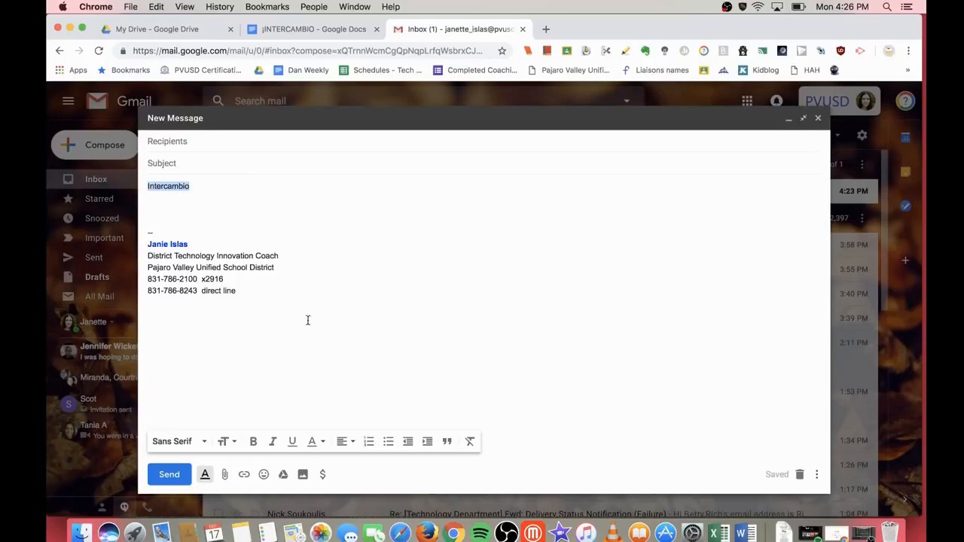
left_click(244, 474)
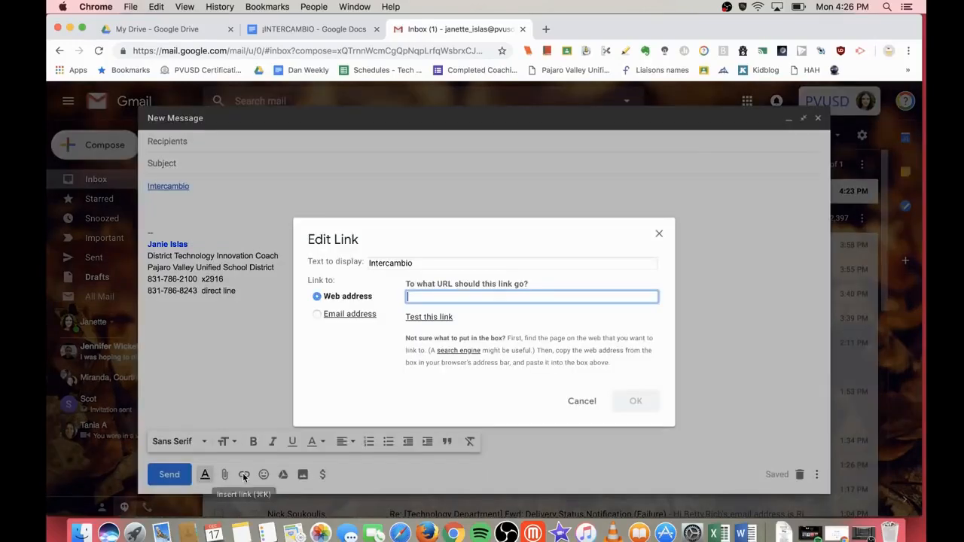
key("super+v")
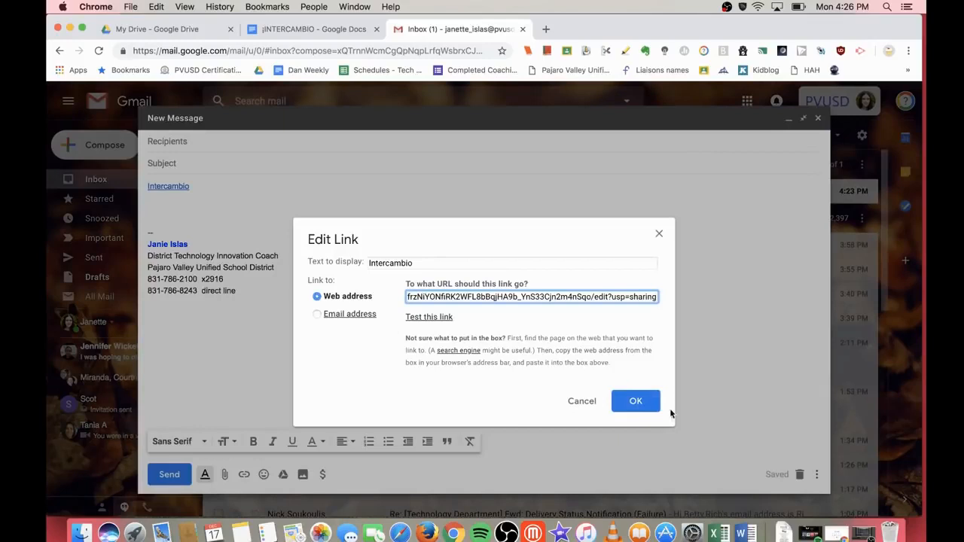
left_click(636, 402)
left_click(187, 222)
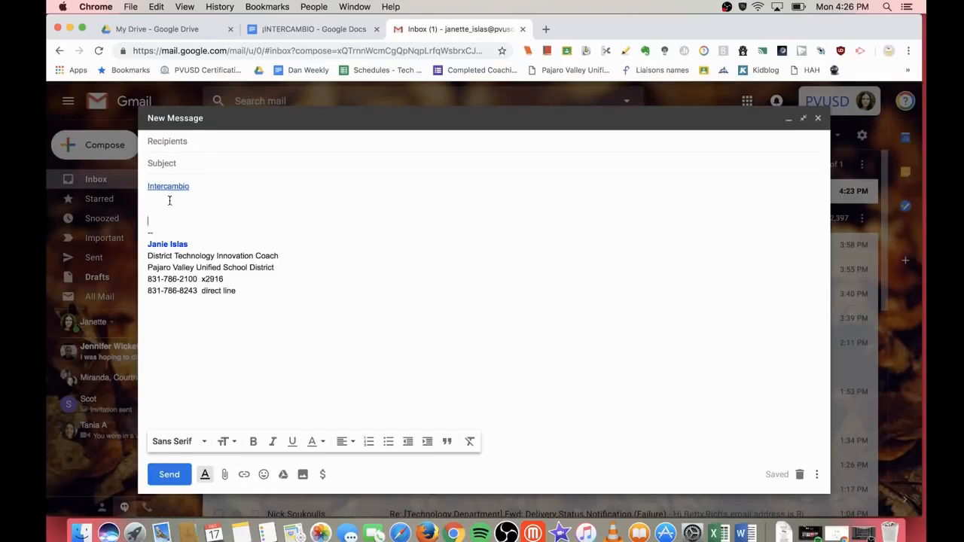
Step: Address the draft to the suggested elementary school contact, then return to Drive
left_click(181, 143)
type("hah")
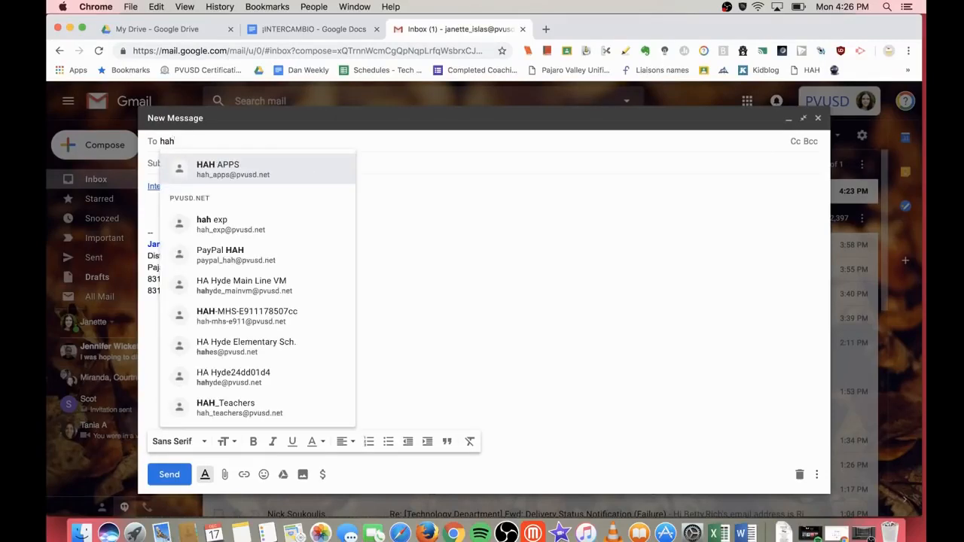
type("es")
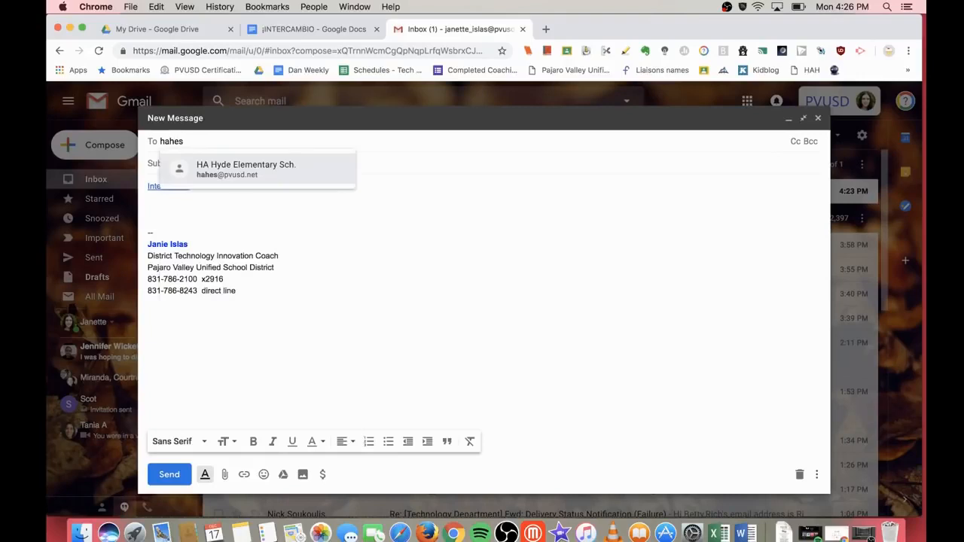
left_click(272, 176)
key("super+1")
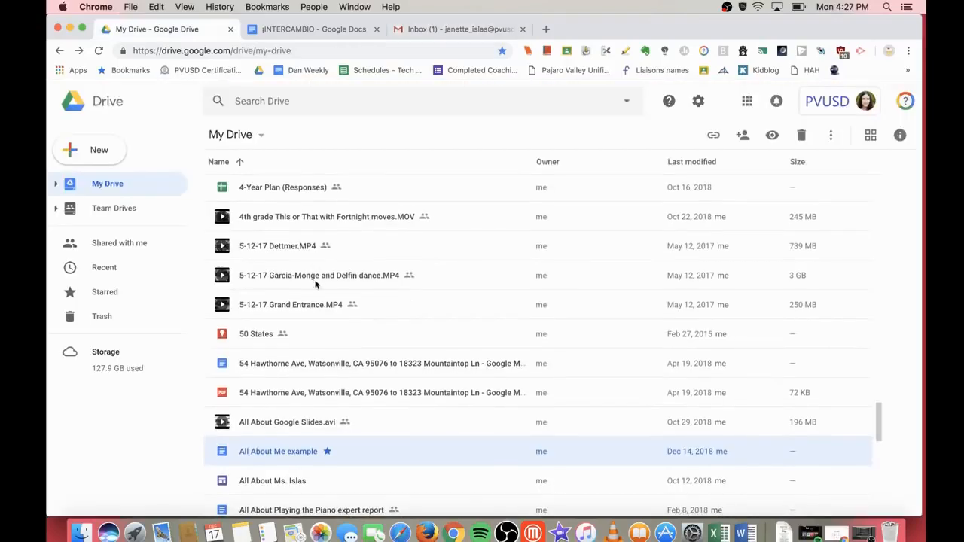
Step: Turn on link sharing for the All About Me example document via Get shareable link
scroll(315, 283, "down", 3)
left_click(287, 324)
left_click(292, 357)
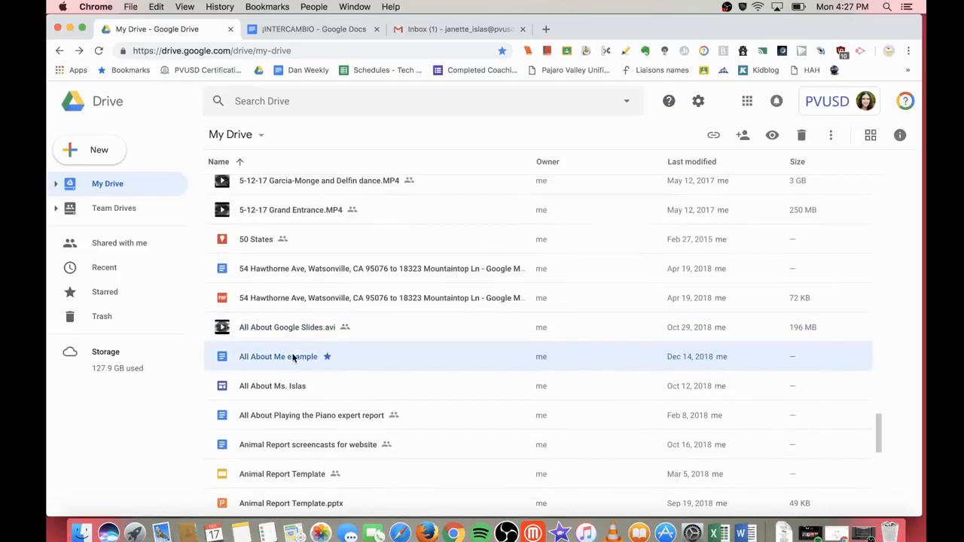
right_click(333, 362)
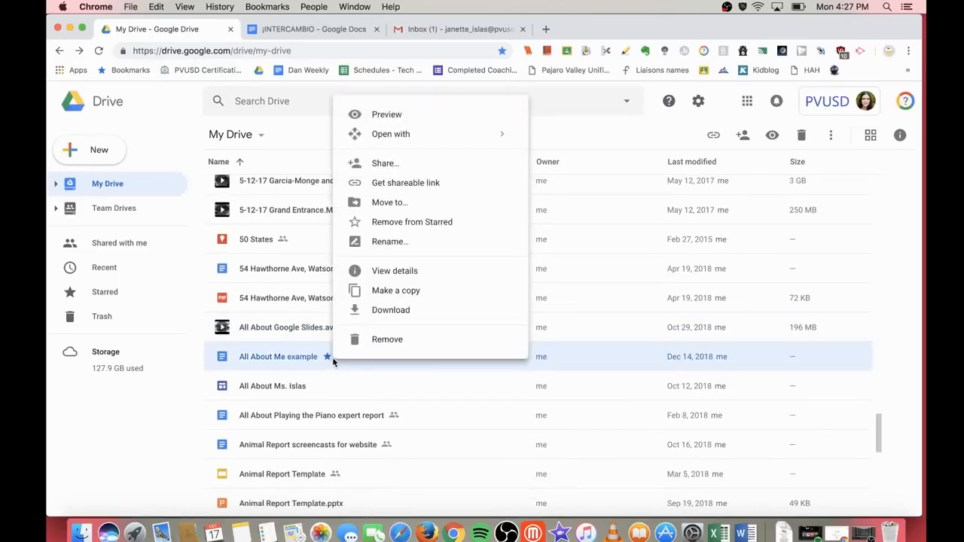
left_click(397, 186)
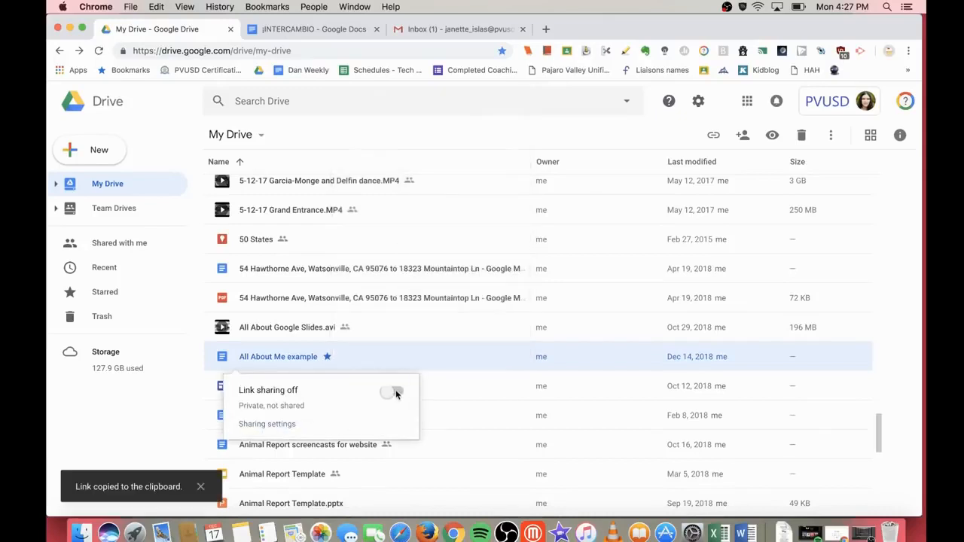
left_click(393, 392)
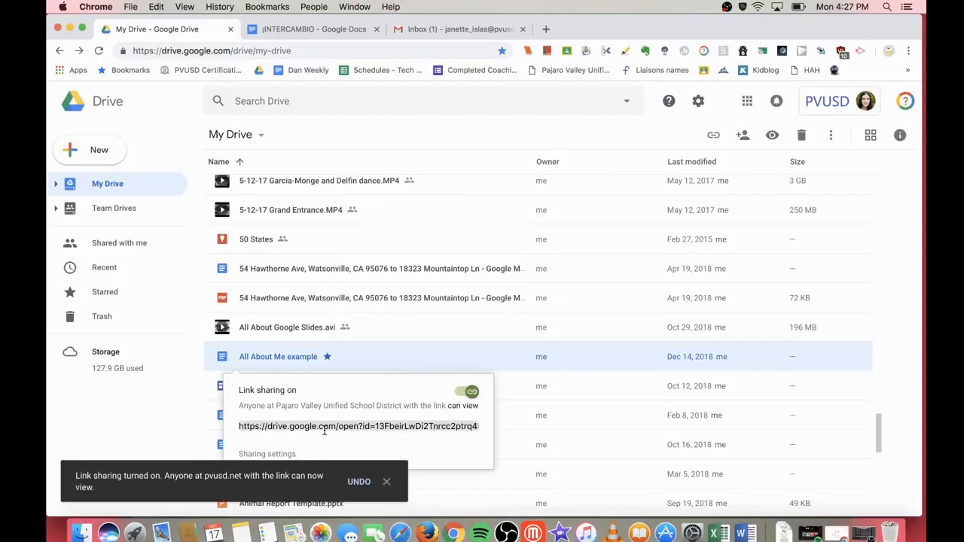
left_click(376, 415)
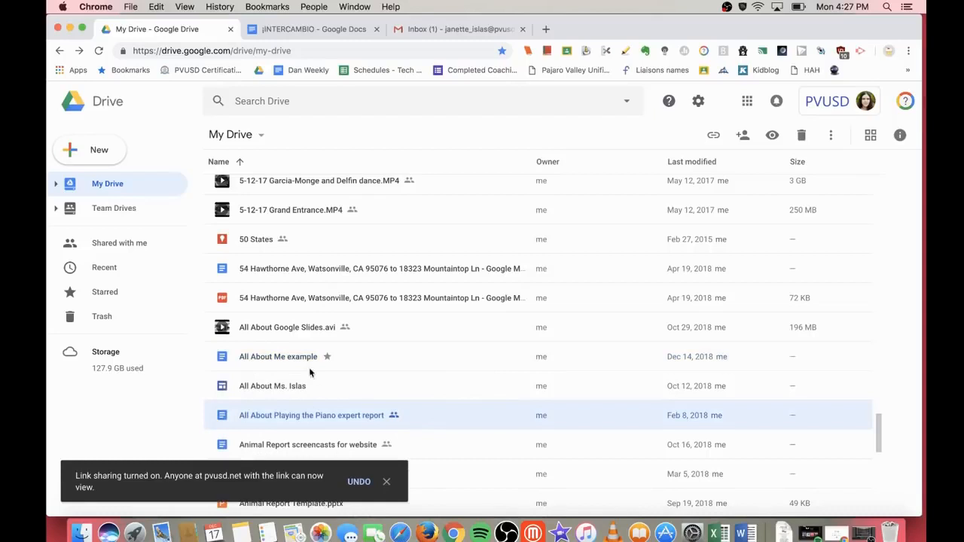
Step: Switch All About Me example's link sharing back off so it is private again
right_click(310, 356)
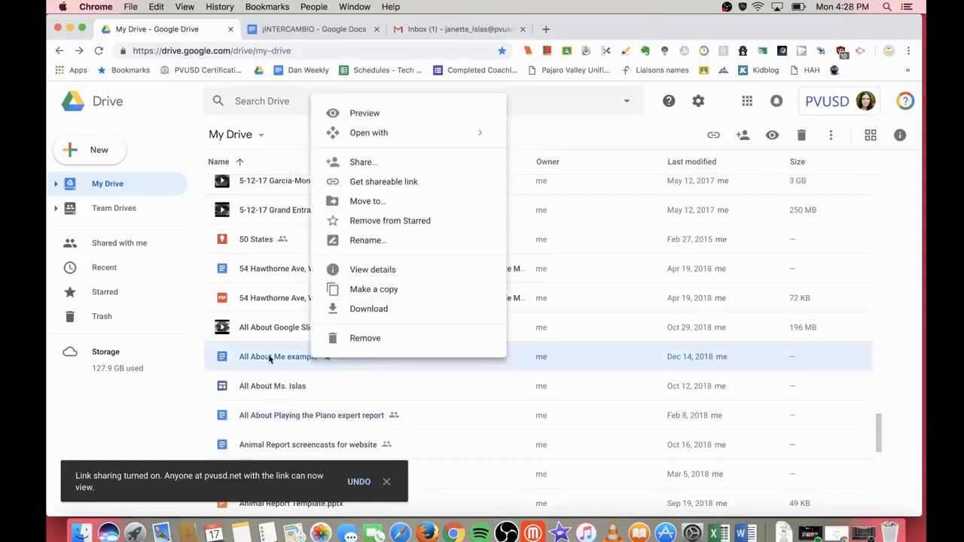
left_click(390, 184)
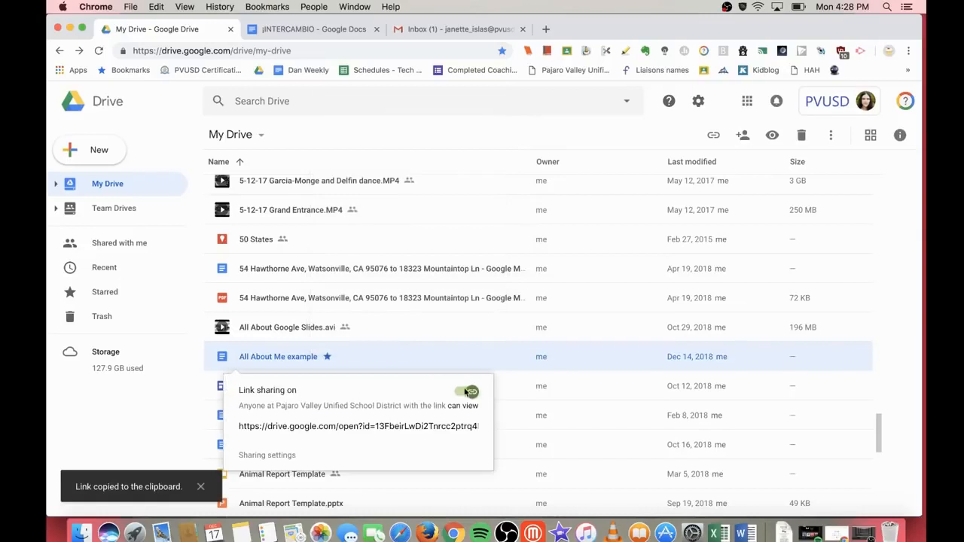
left_click(461, 393)
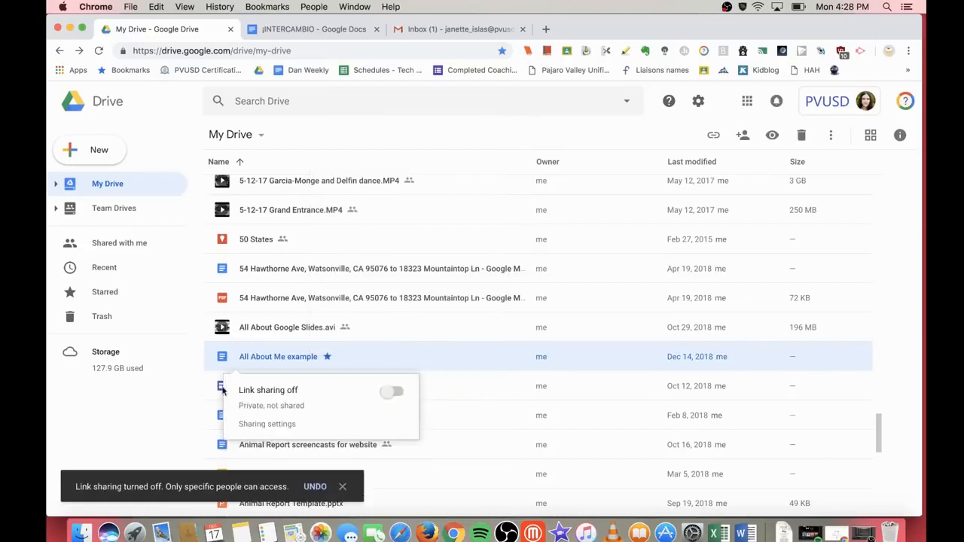
scroll(304, 310, "down", 2)
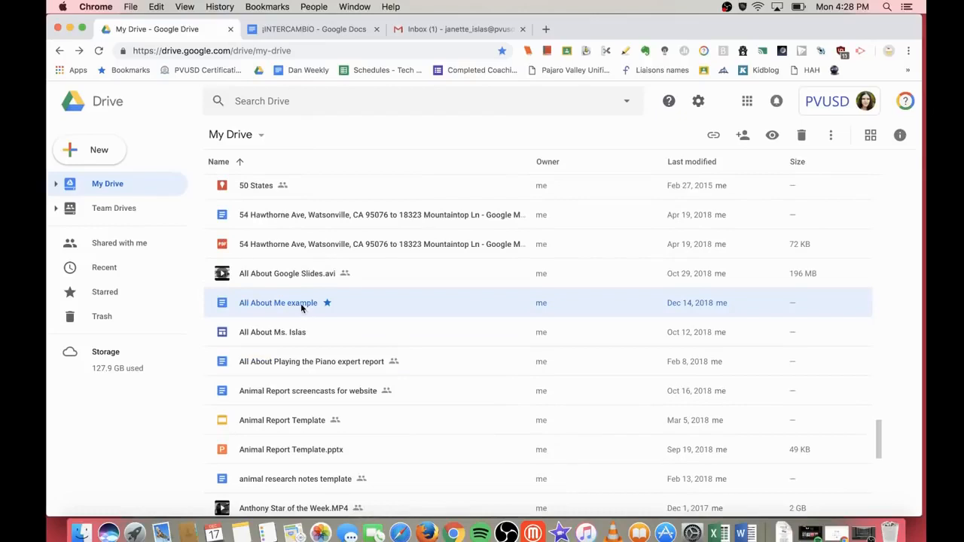
right_click(302, 307)
Step: Start sharing All About Me example and add the two colleagues as recipients
left_click(349, 318)
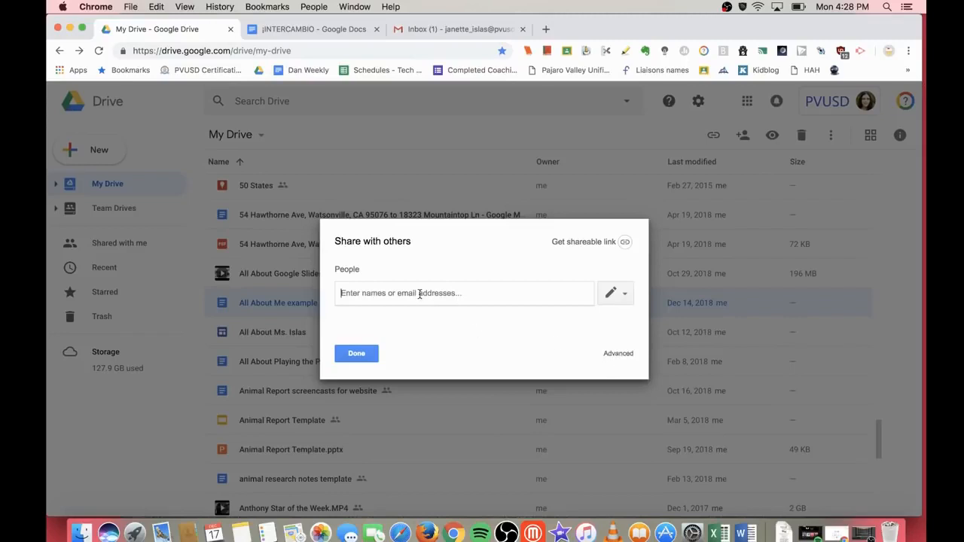
type("miranda")
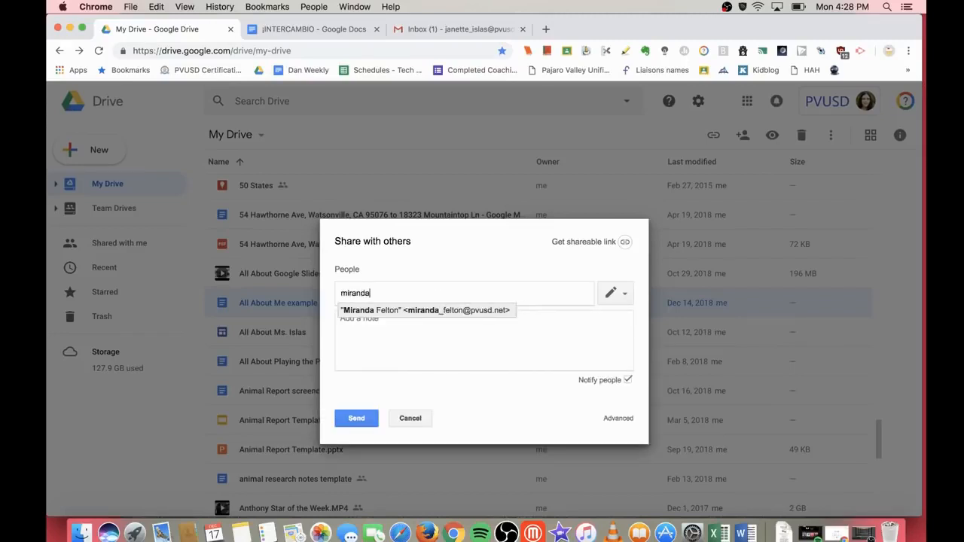
key("Return")
type("courtney")
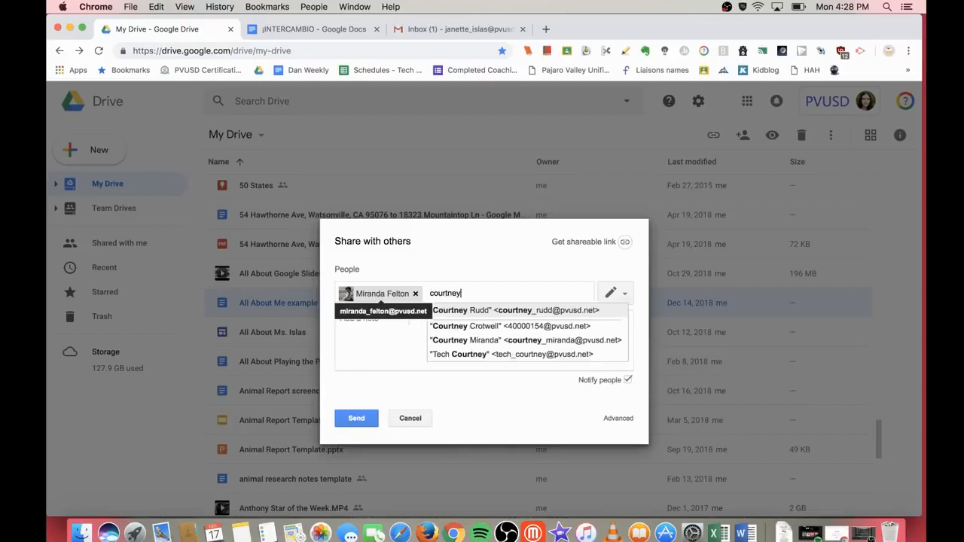
key("Return")
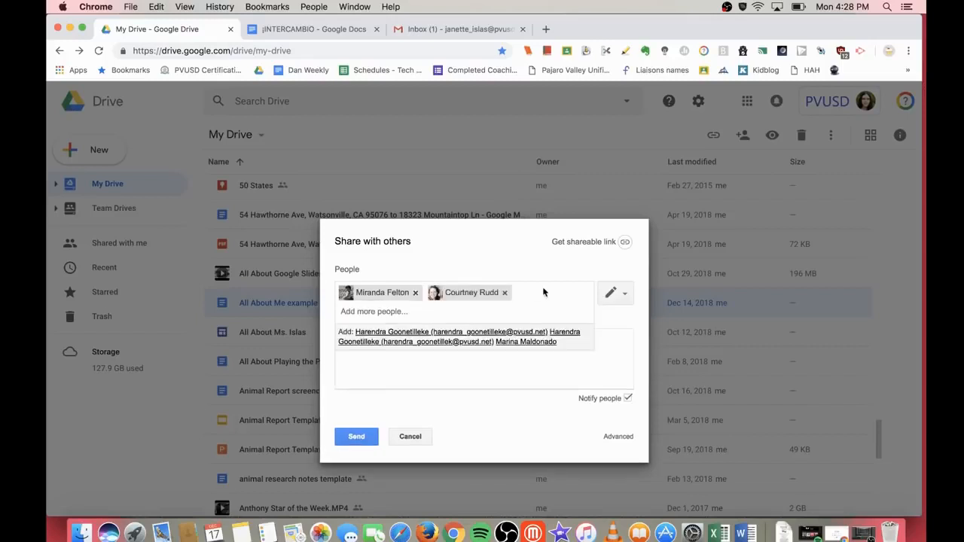
Step: Give them view-only access, turn off email notification, and share without sending invitations
left_click(624, 299)
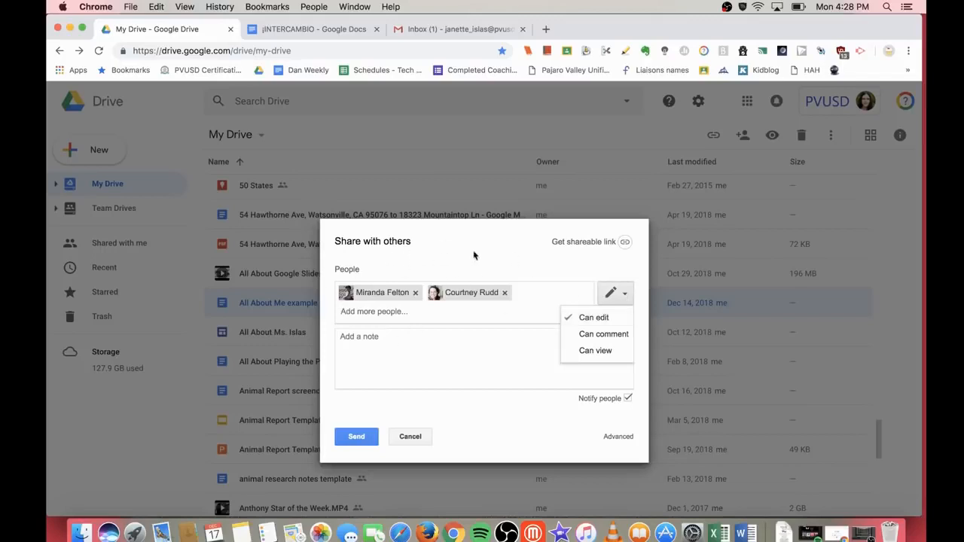
left_click(621, 295)
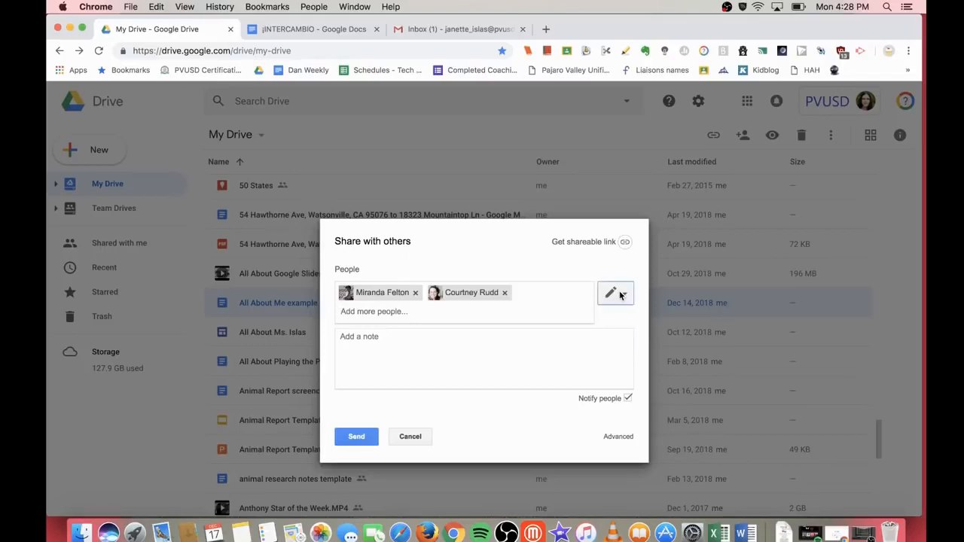
left_click(622, 295)
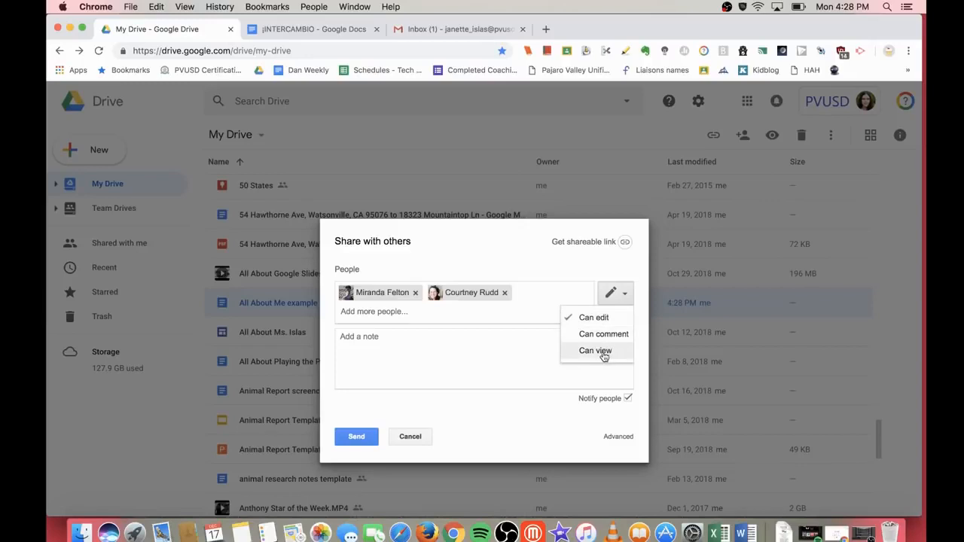
left_click(583, 414)
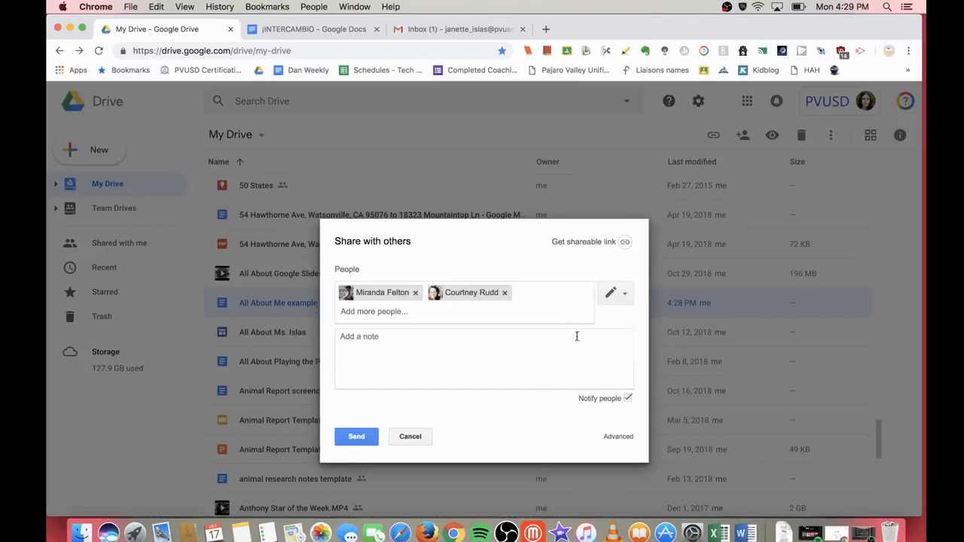
left_click(390, 350)
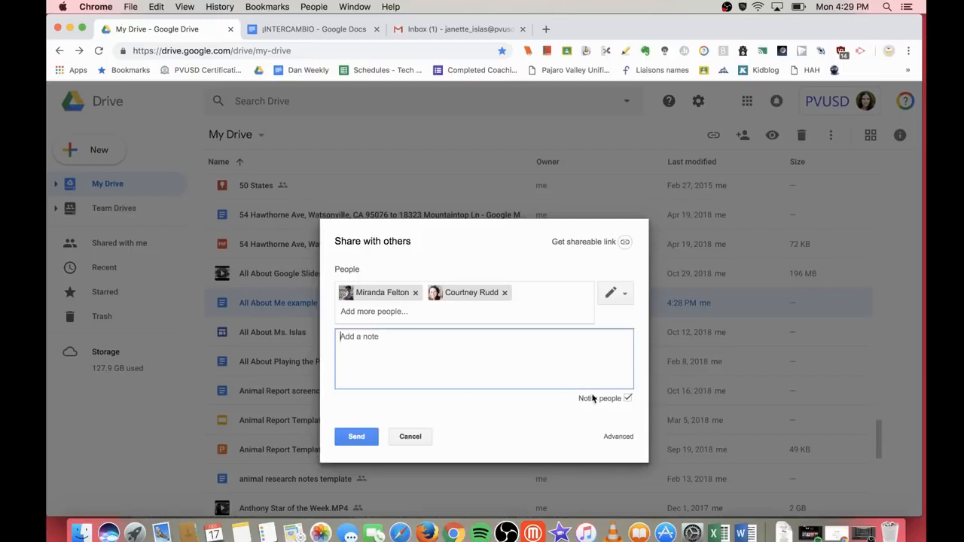
left_click(628, 399)
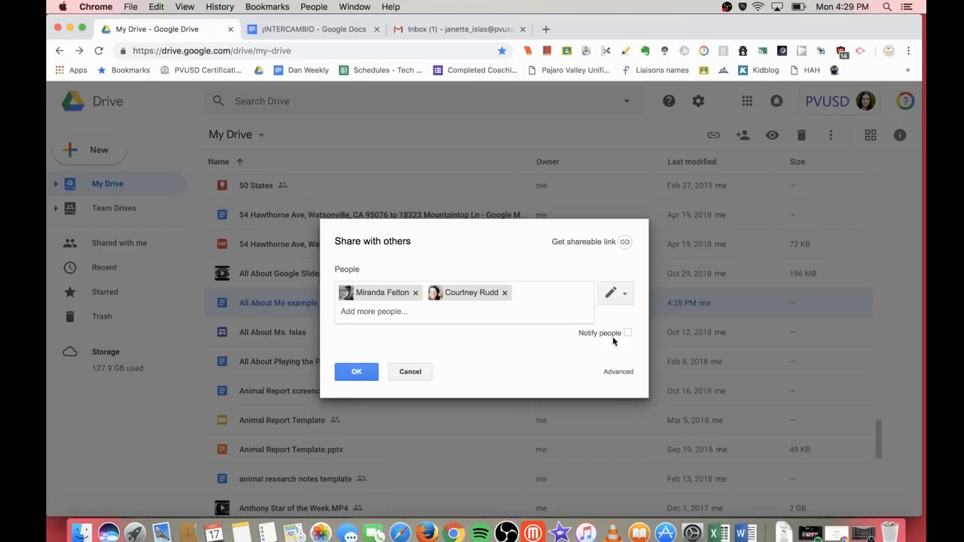
left_click(624, 294)
left_click(611, 356)
left_click(357, 372)
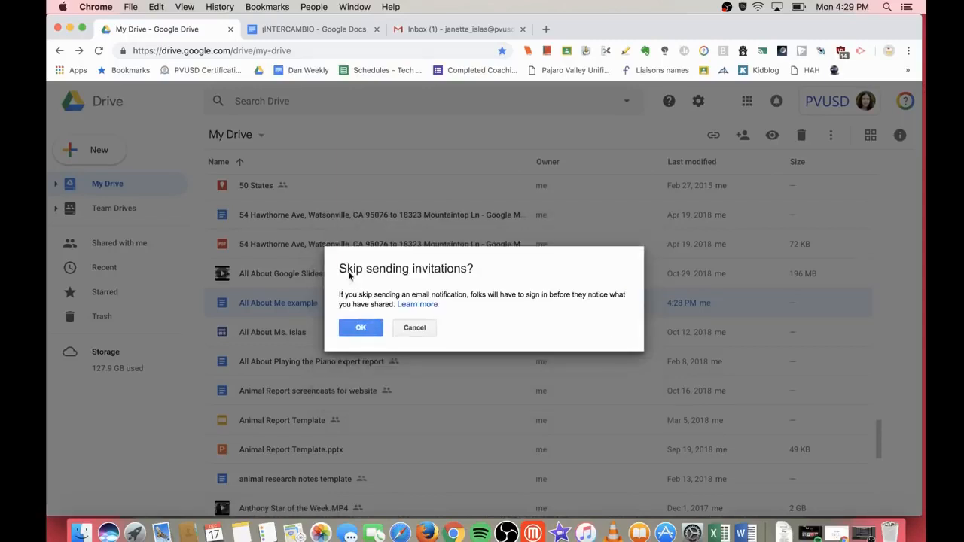
left_click(363, 327)
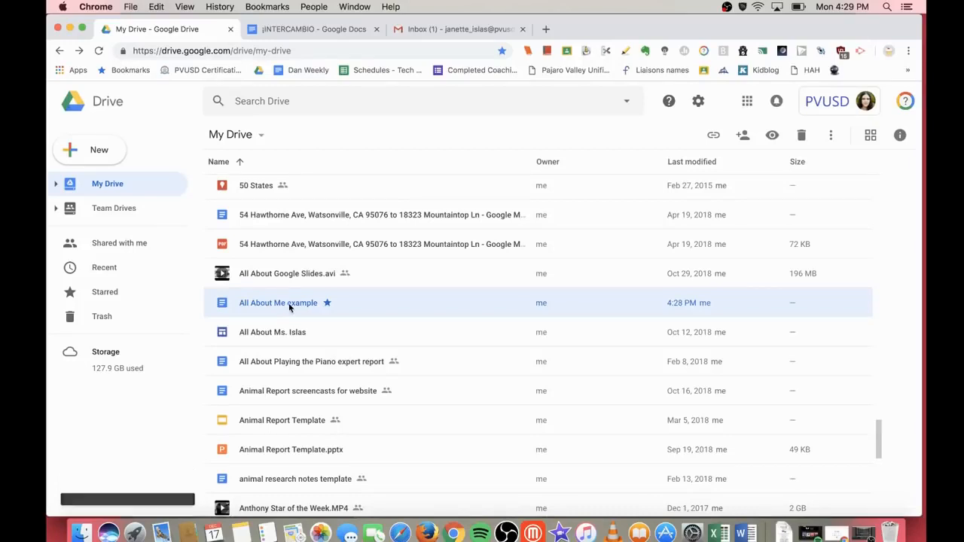
Step: In the advanced sharing settings, remove the second person and make the remaining one an editor
right_click(289, 303)
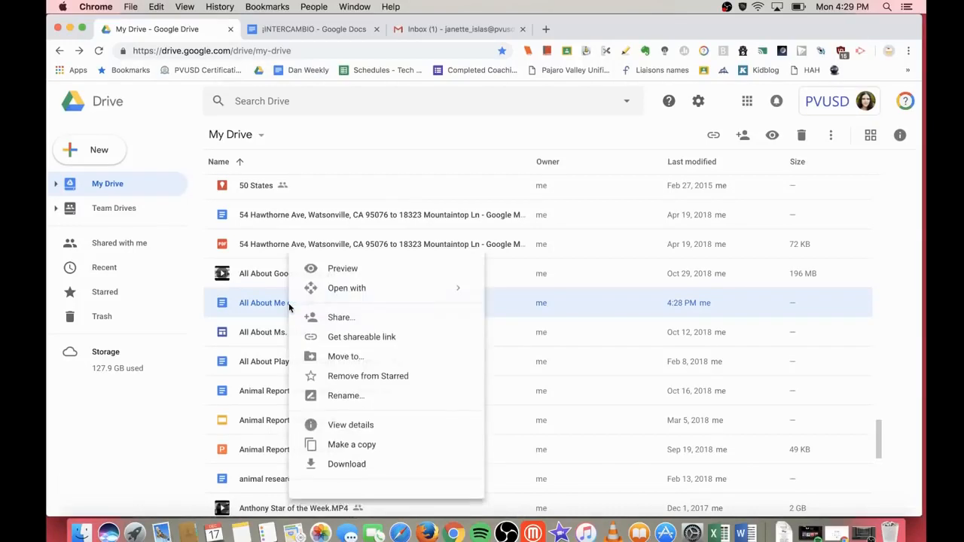
left_click(343, 319)
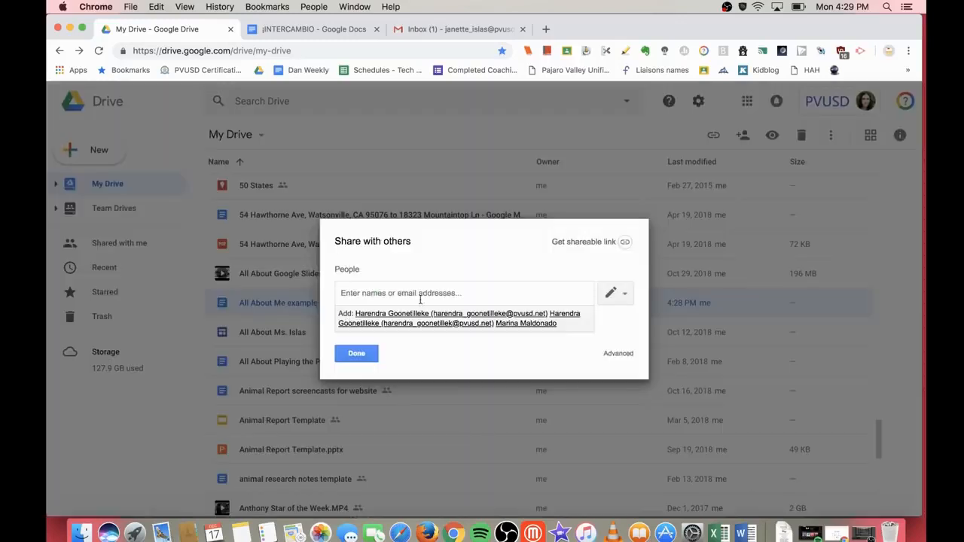
left_click(622, 354)
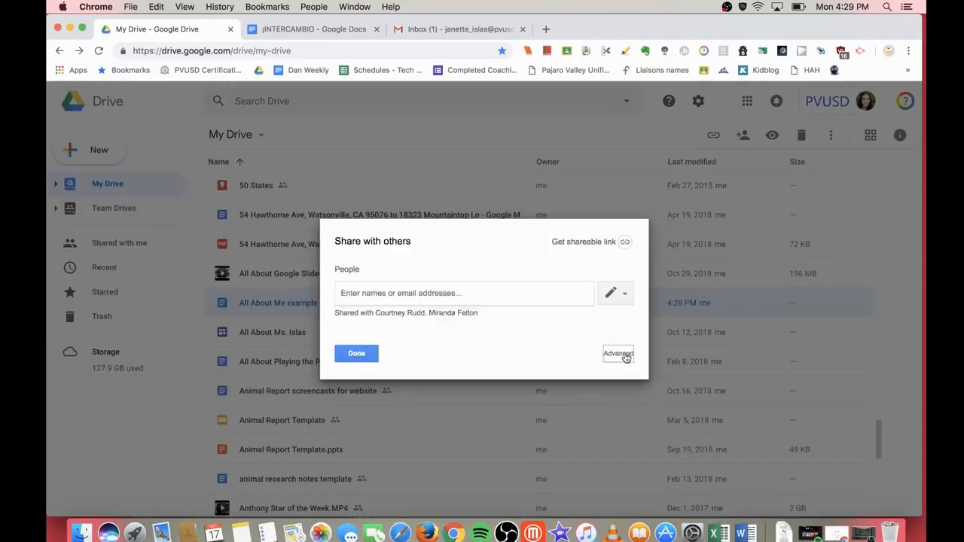
scroll(511, 293, "down", 1)
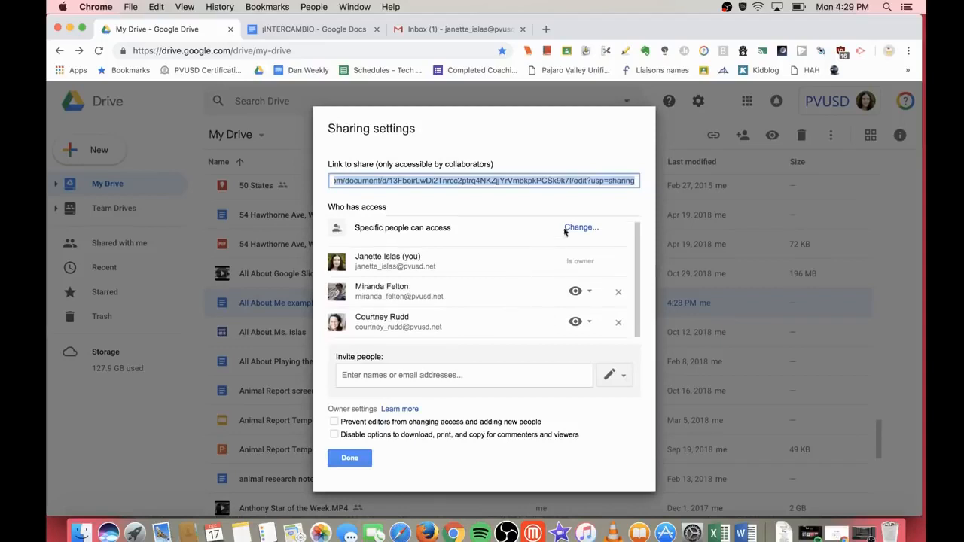
scroll(535, 248, "up", 1)
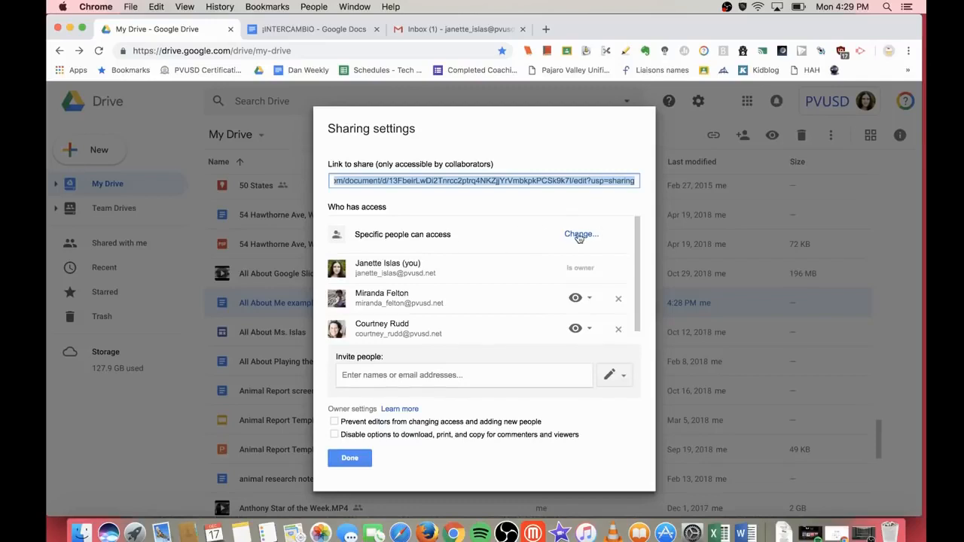
scroll(546, 246, "down", 1)
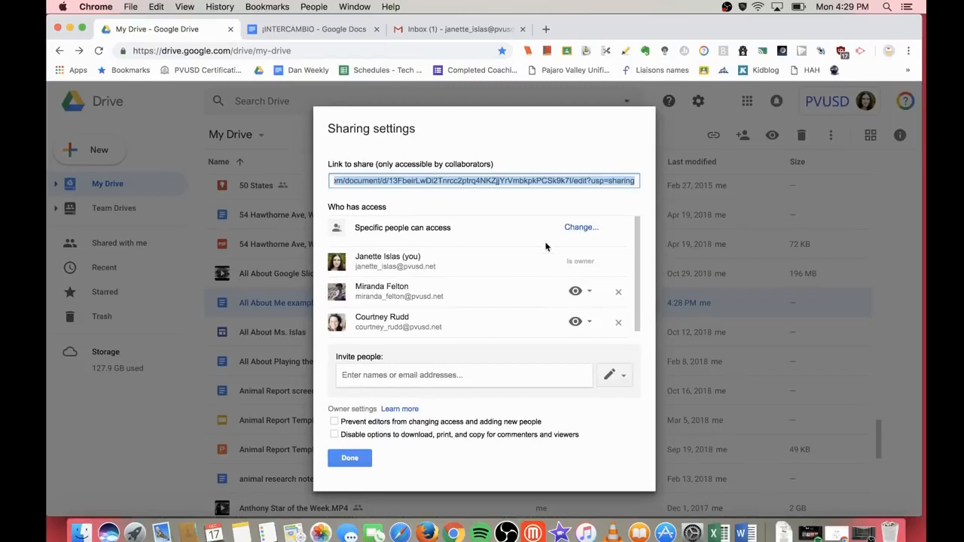
mouse_move(518, 291)
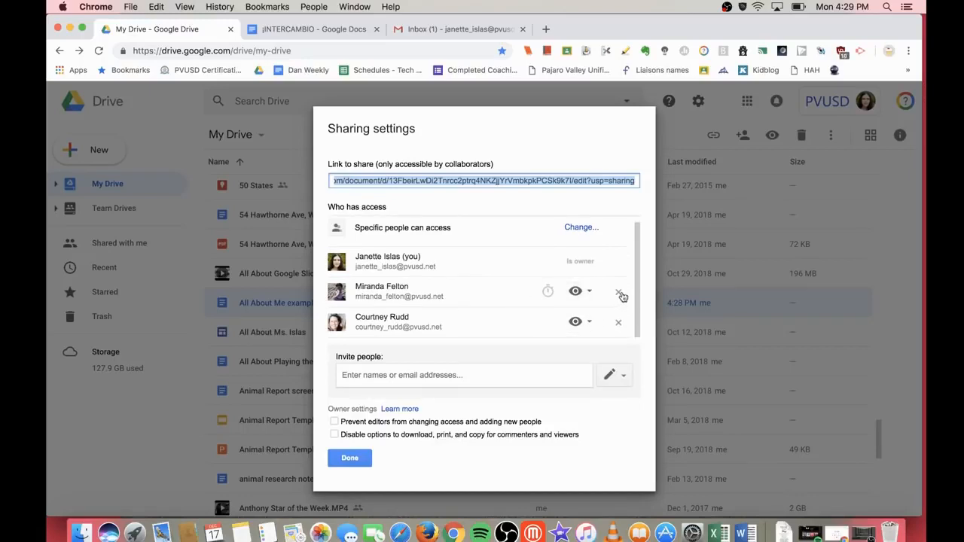
left_click(619, 323)
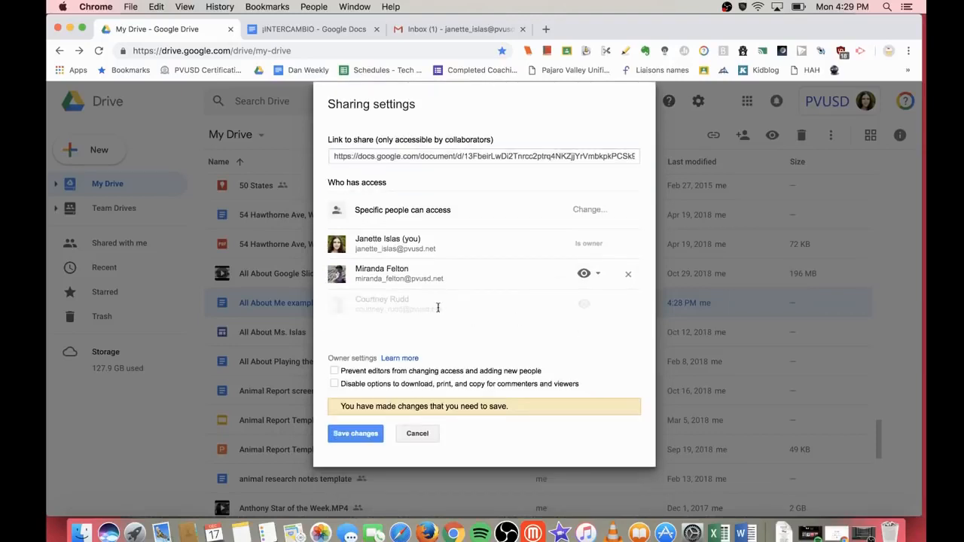
left_click(599, 275)
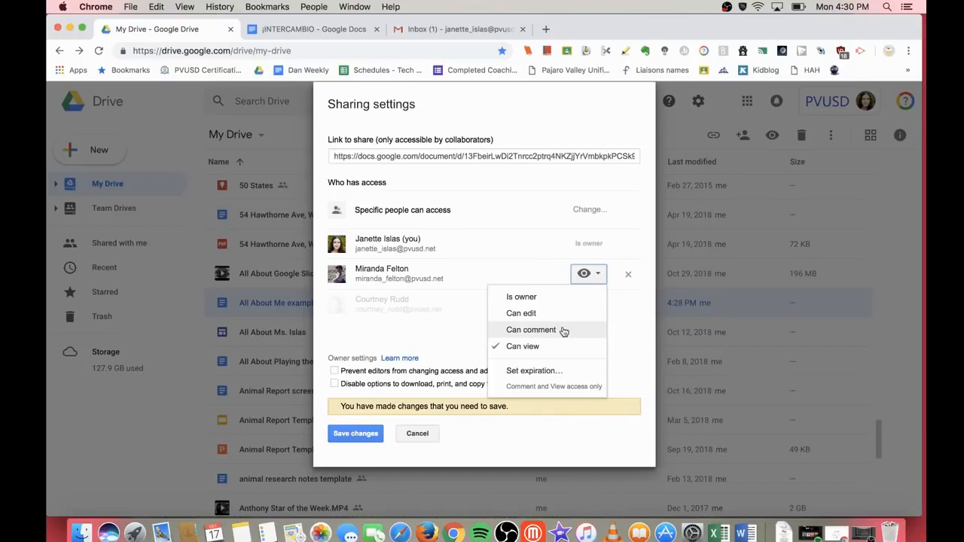
left_click(559, 313)
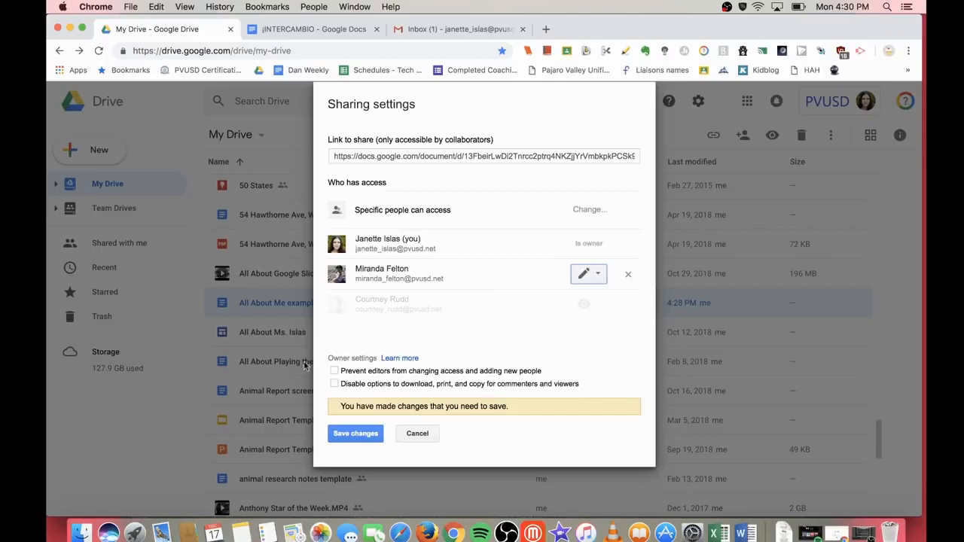
Step: Stop editors from resharing, disable download, print and copy for viewers, and save the changes
mouse_move(510, 270)
left_click(335, 372)
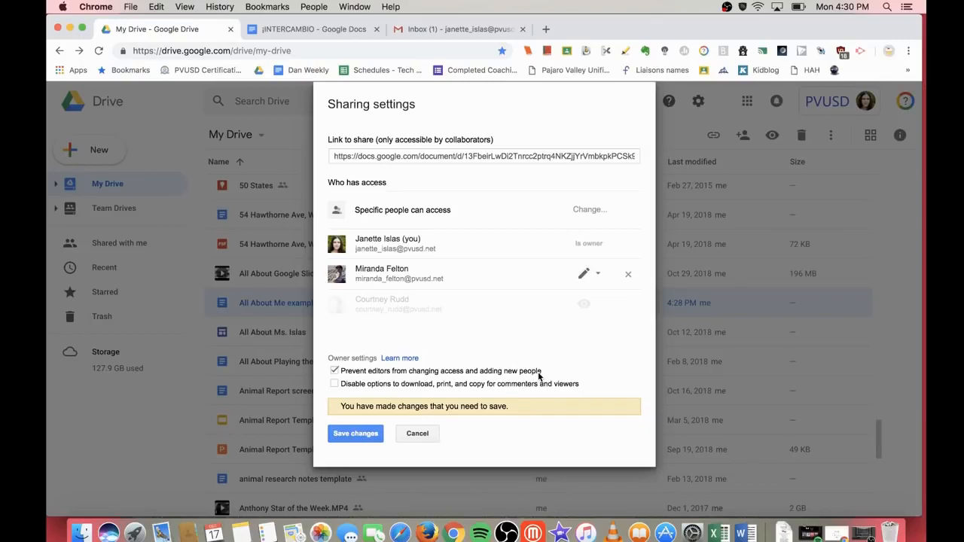
left_click(335, 385)
left_click(355, 434)
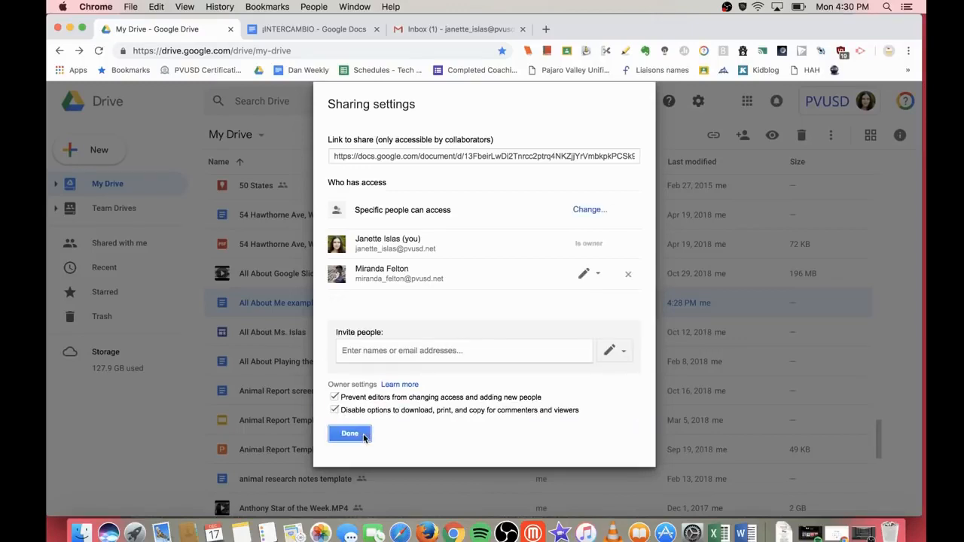
left_click(349, 435)
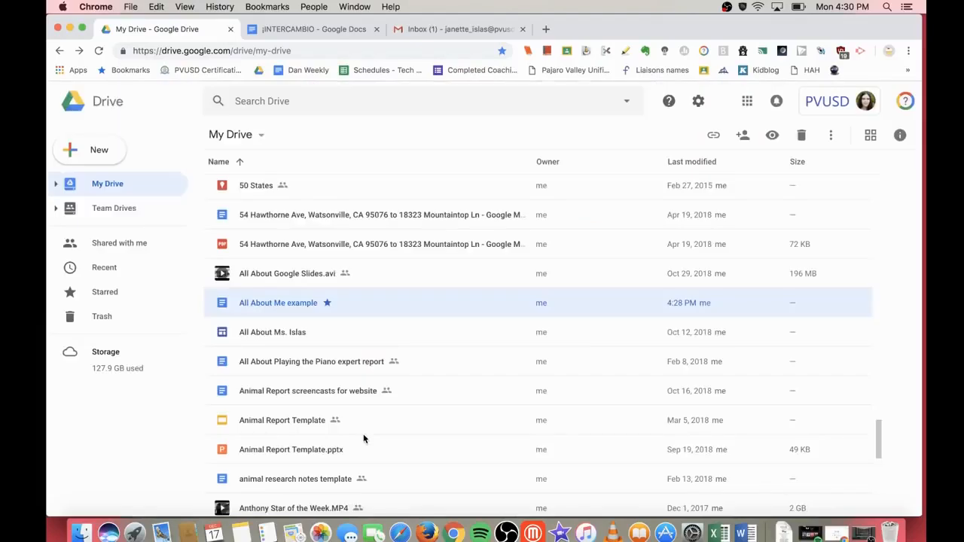
scroll(363, 439, "up", 10)
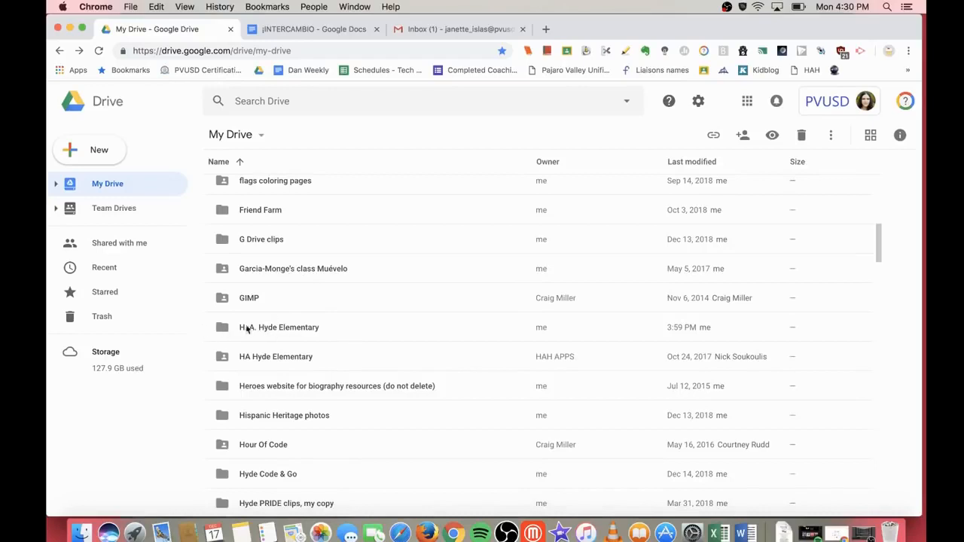
scroll(263, 326, "down", 1)
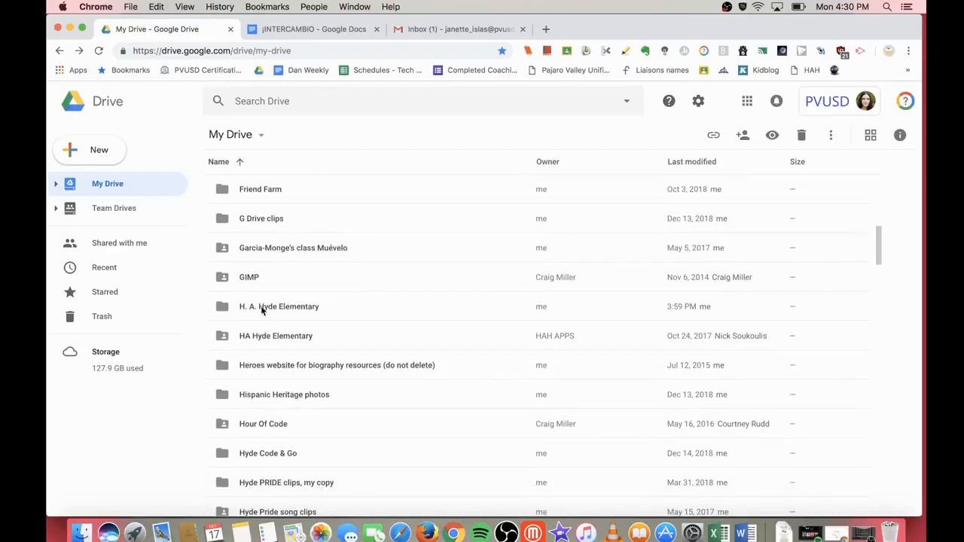
Step: Open the H. A. Hyde Elementary folder and select its Announcements subfolder
left_click(261, 306)
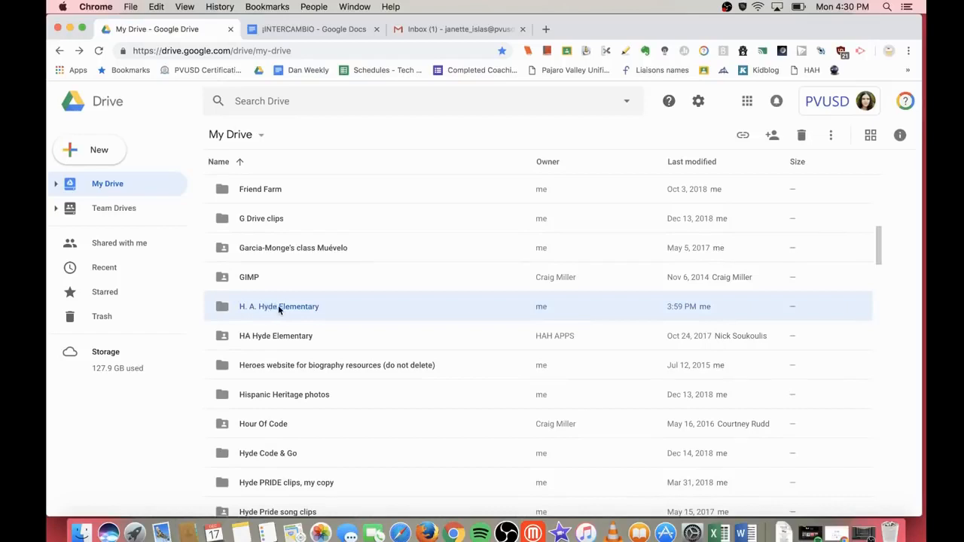
double_click(278, 307)
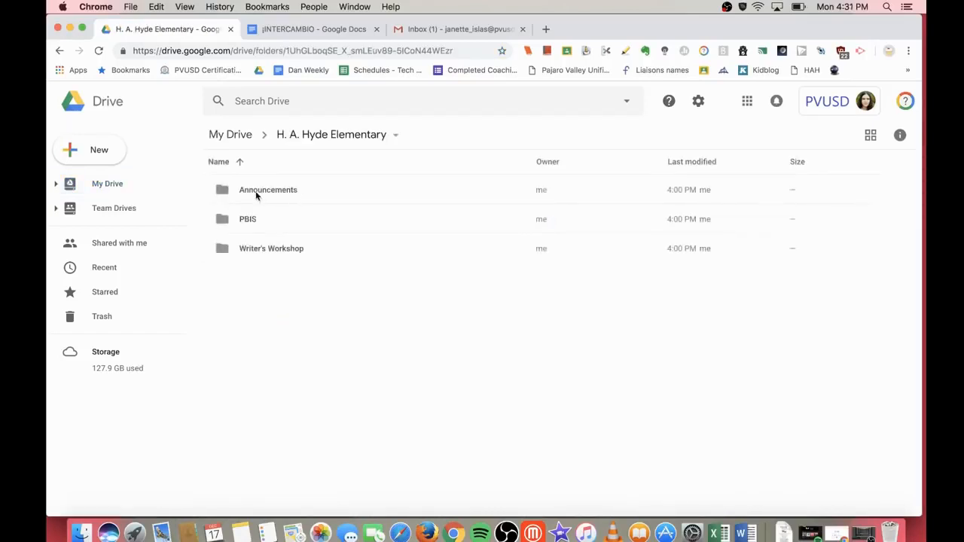
left_click(272, 190)
left_click(258, 223)
left_click(276, 253)
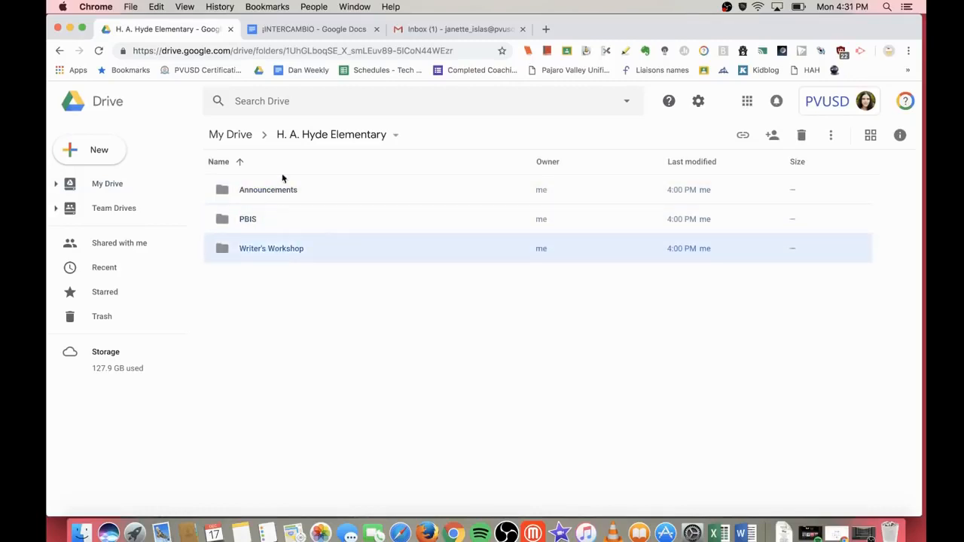
left_click(260, 197)
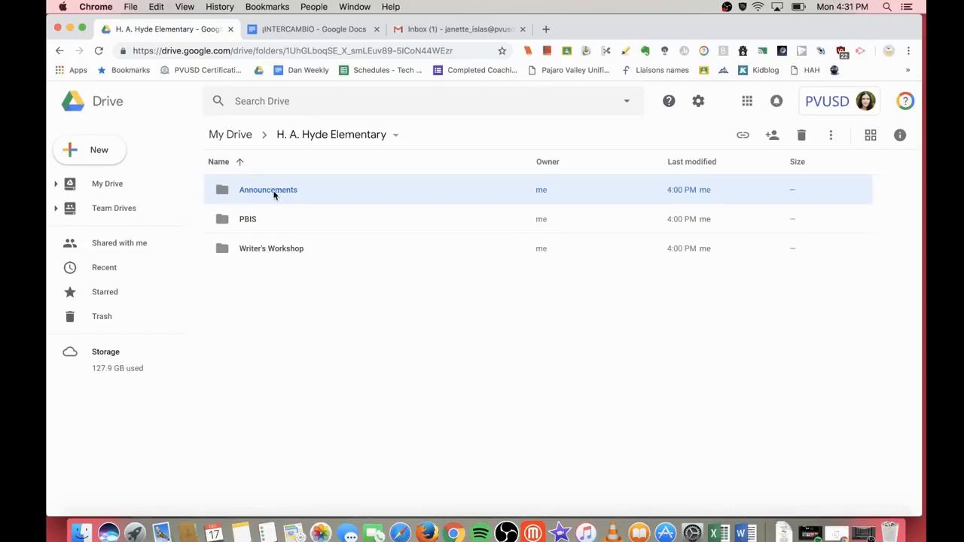
Step: Share Announcements with the two colleagues as Can view only
right_click(274, 194)
left_click(325, 246)
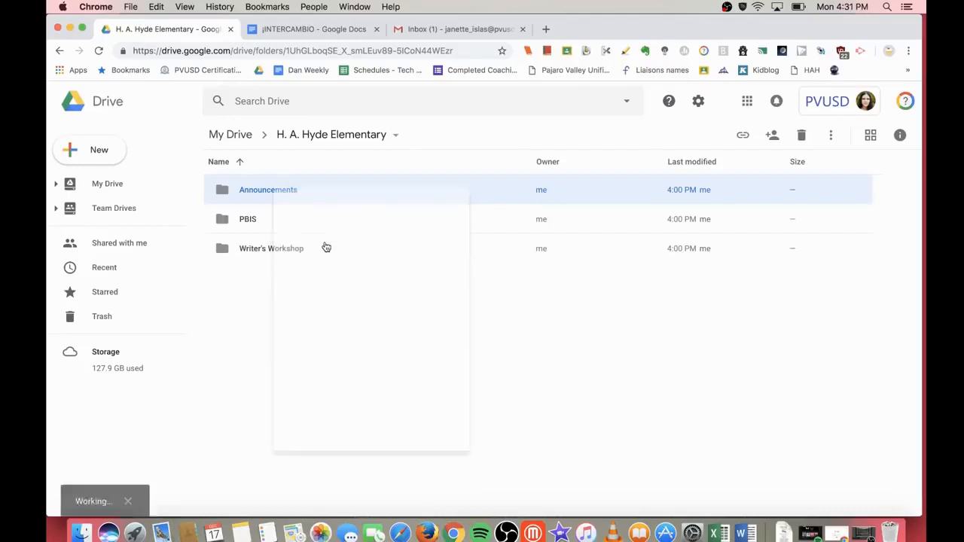
type("miran")
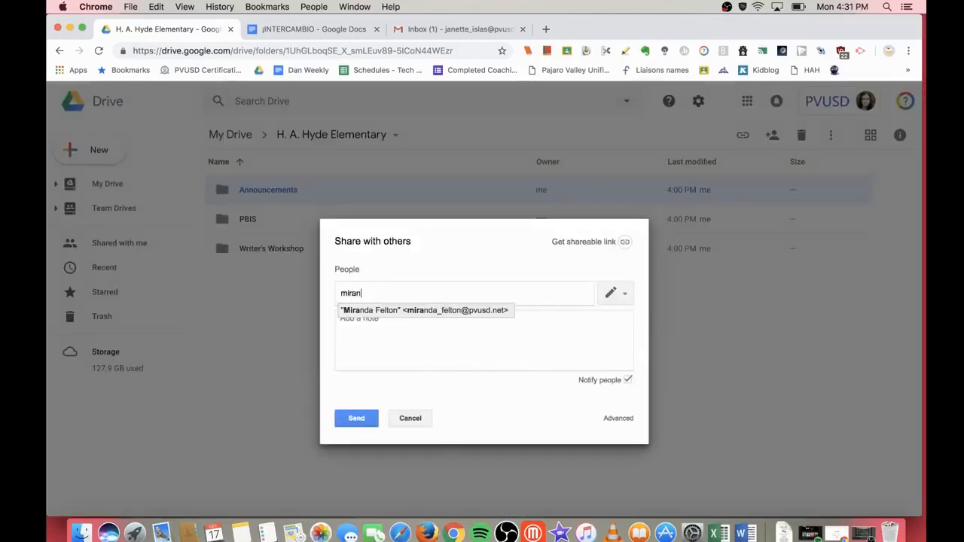
type("da")
left_click(421, 311)
type("courtney")
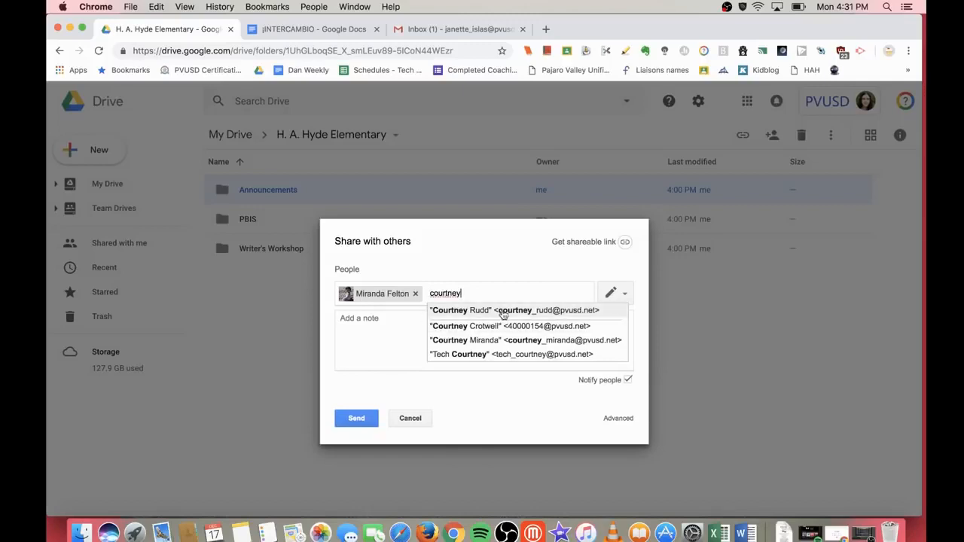
left_click(503, 311)
left_click(612, 298)
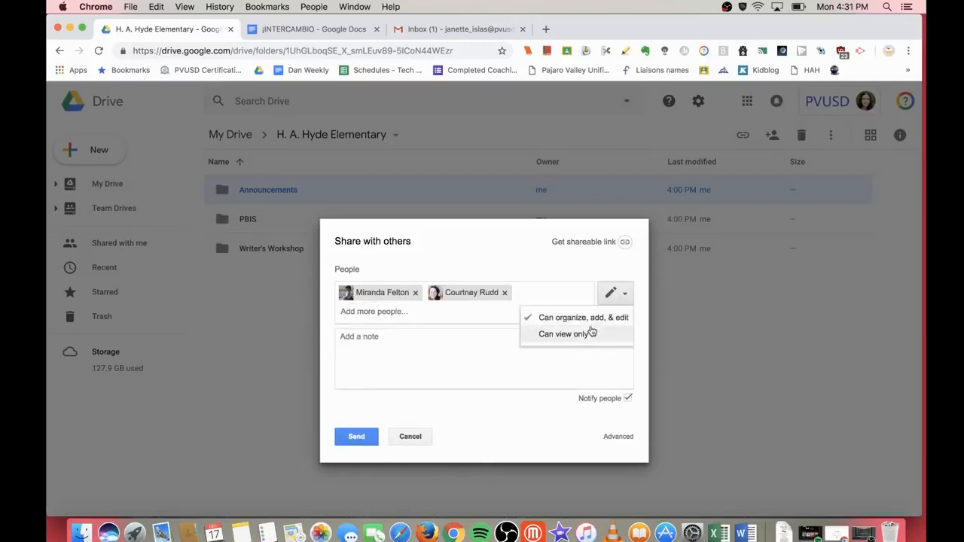
left_click(591, 333)
left_click(359, 438)
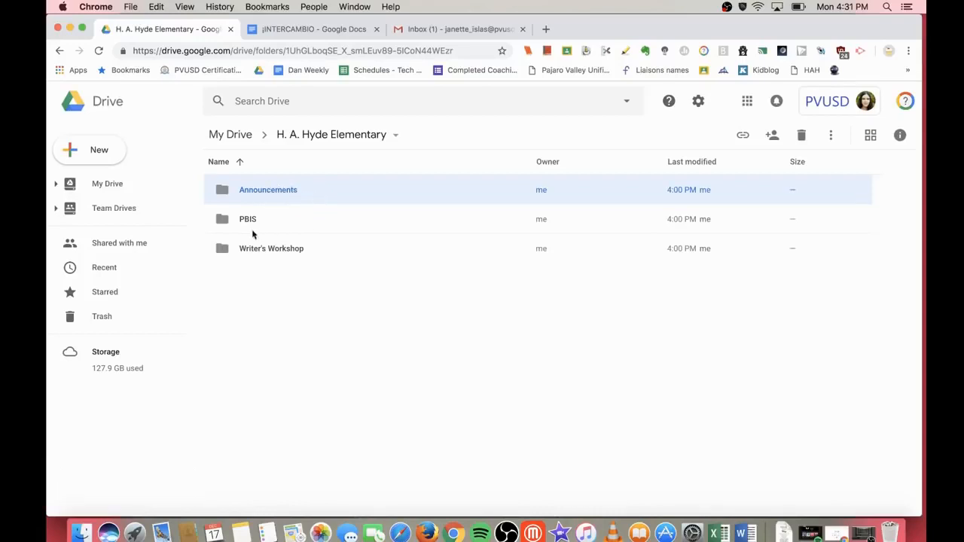
left_click(265, 252)
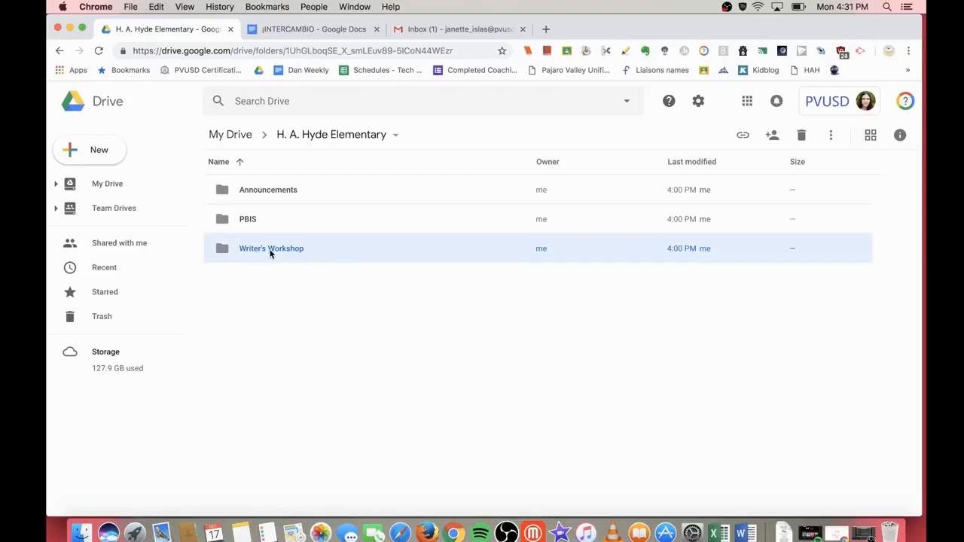
Step: Start sharing Writer's Workshop and add the same two colleagues as recipients
right_click(271, 254)
left_click(328, 296)
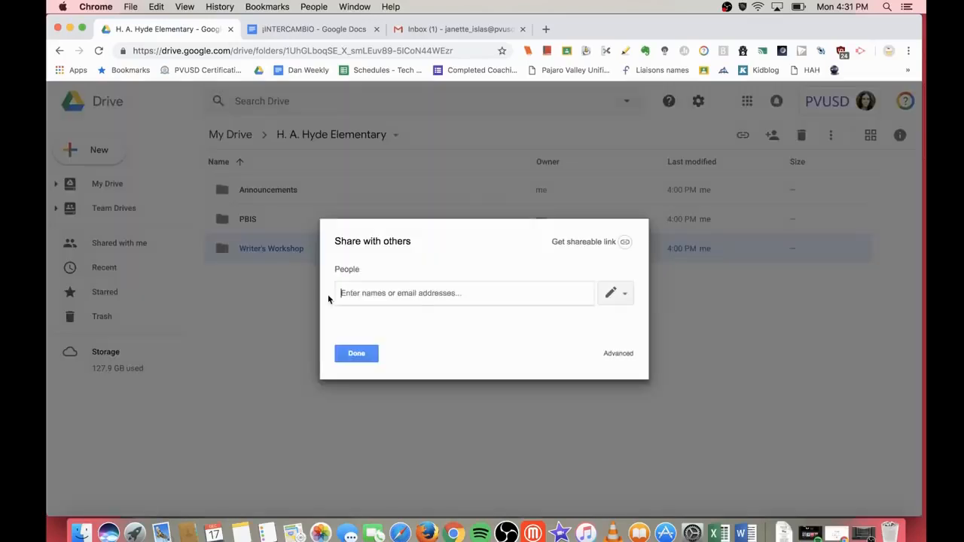
type("e")
key("BackSpace")
type("miranda")
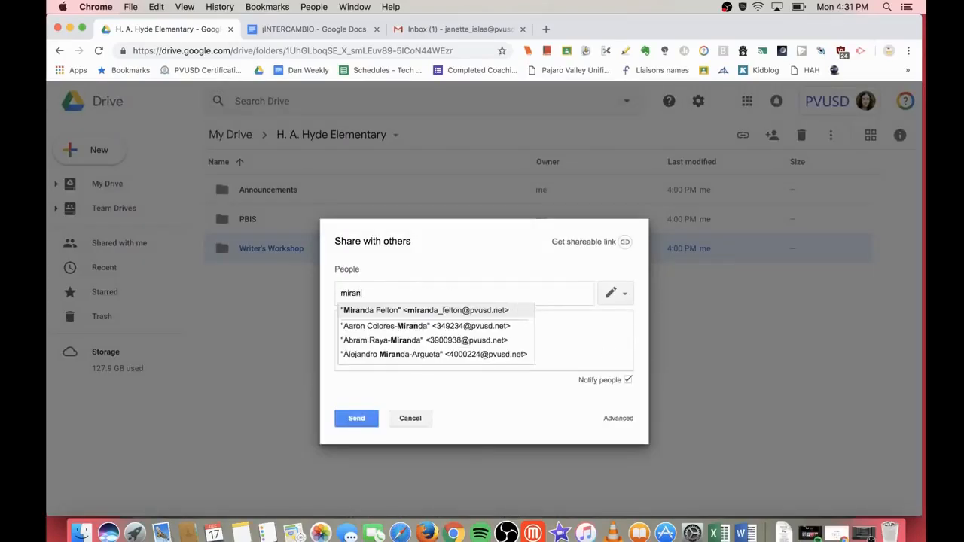
key("Return")
type("court")
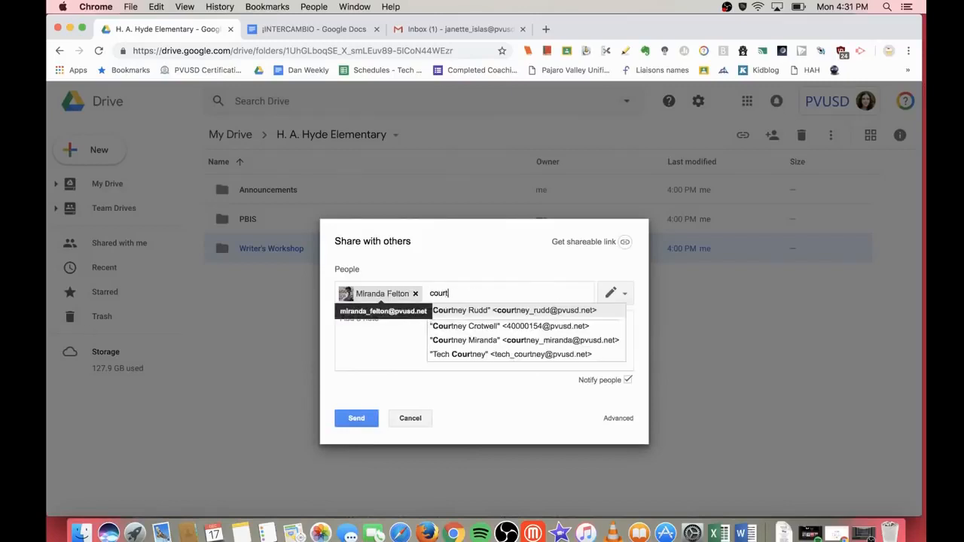
left_click(493, 311)
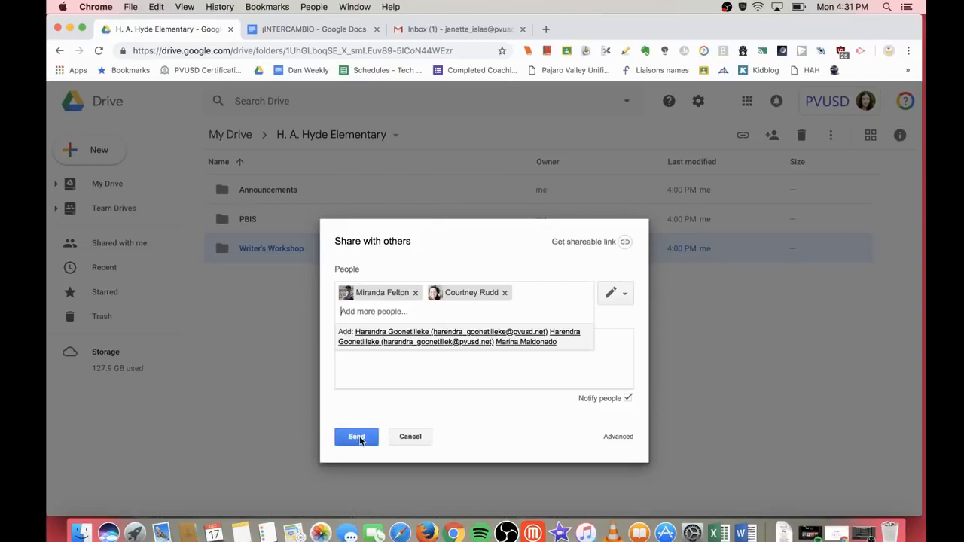
Step: Share without notifying them, skip the invitation emails, and reload the page
left_click(628, 397)
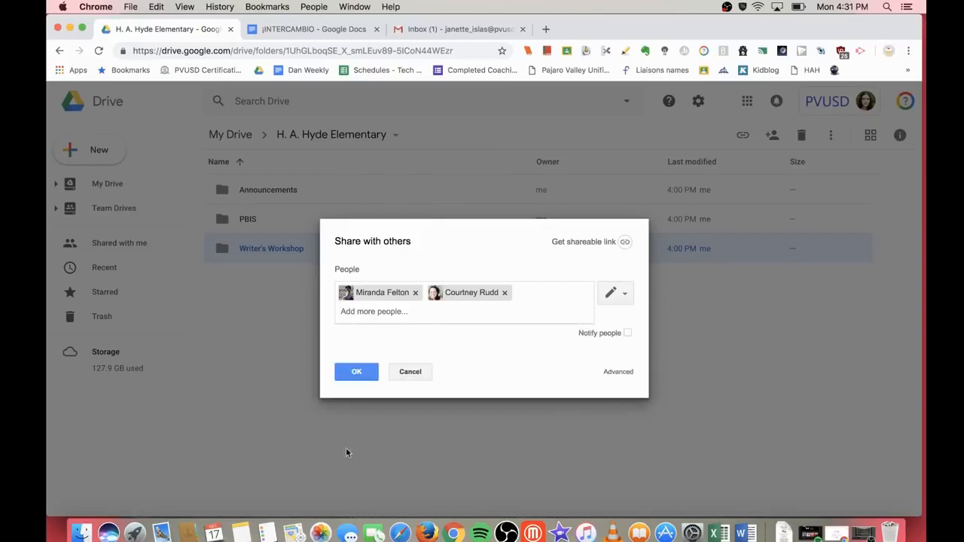
left_click(357, 372)
left_click(351, 331)
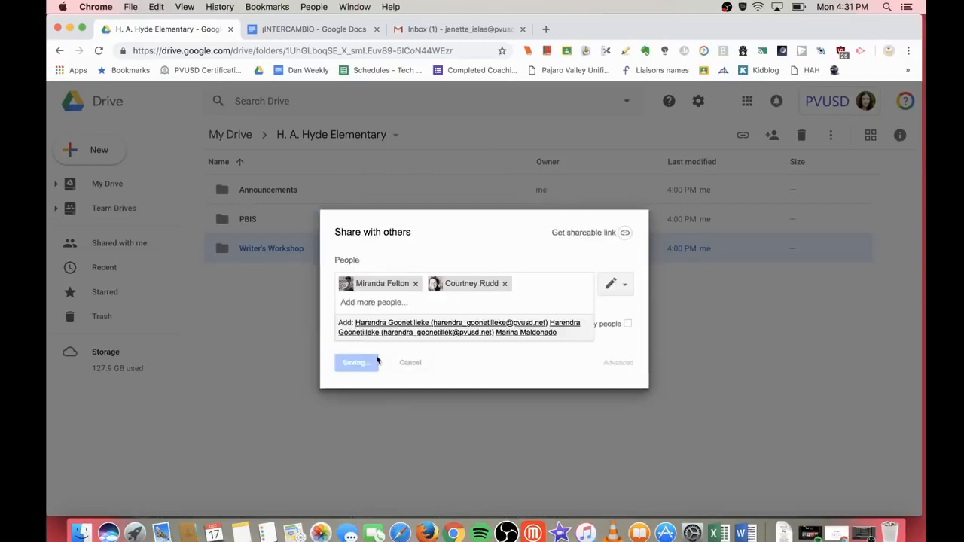
left_click(99, 51)
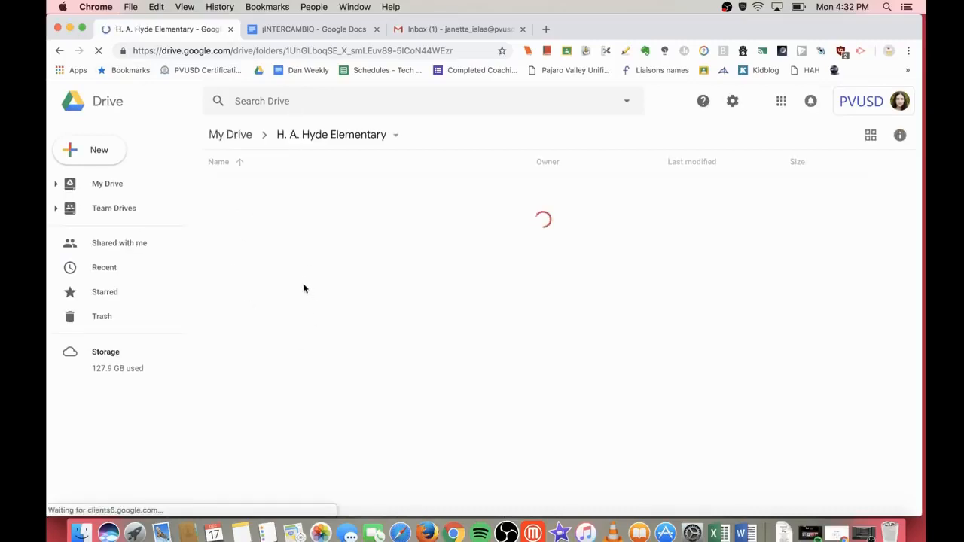
left_click(238, 194)
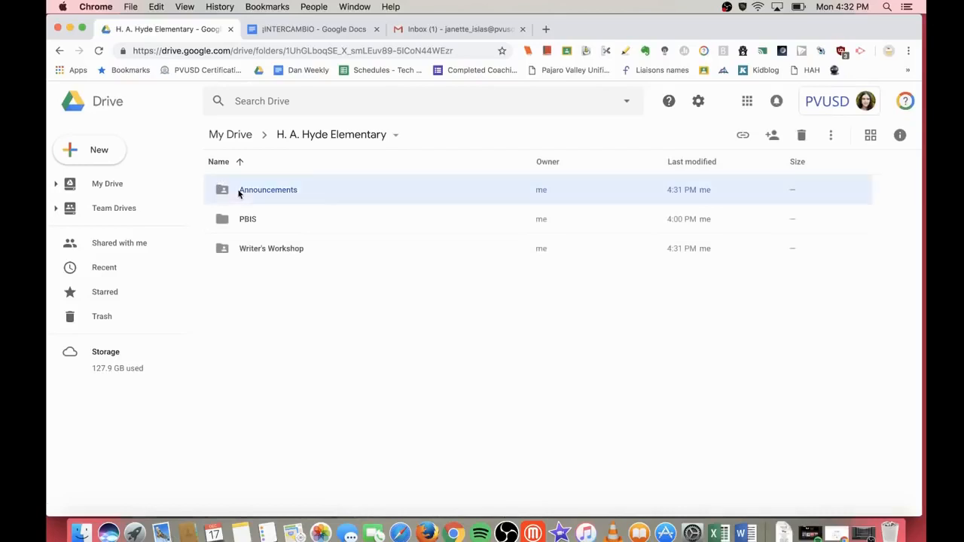
left_click(254, 246)
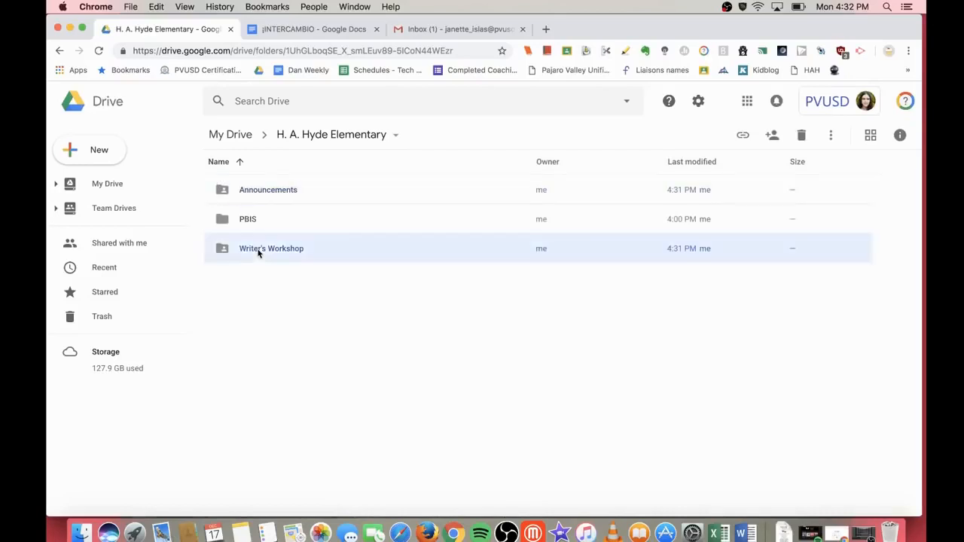
left_click(276, 195)
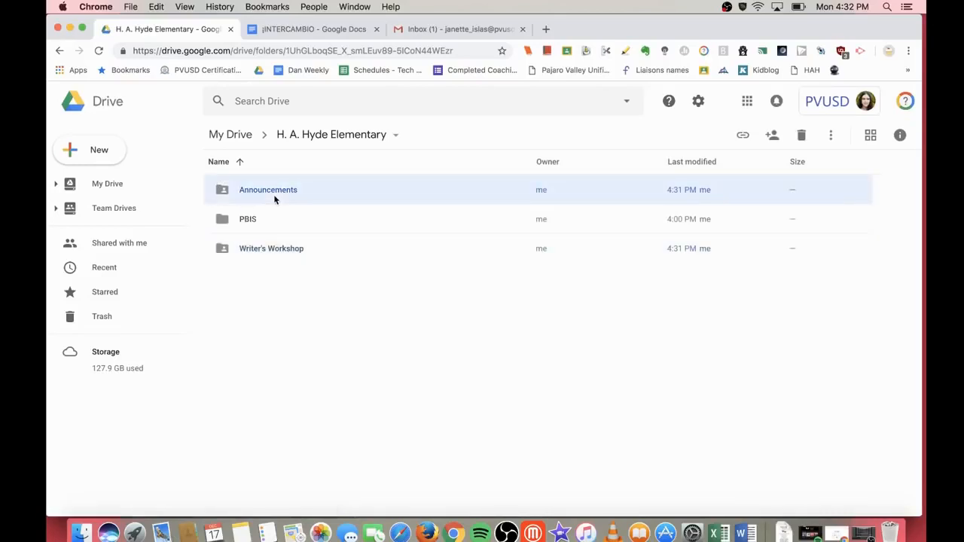
right_click(275, 199)
left_click(320, 243)
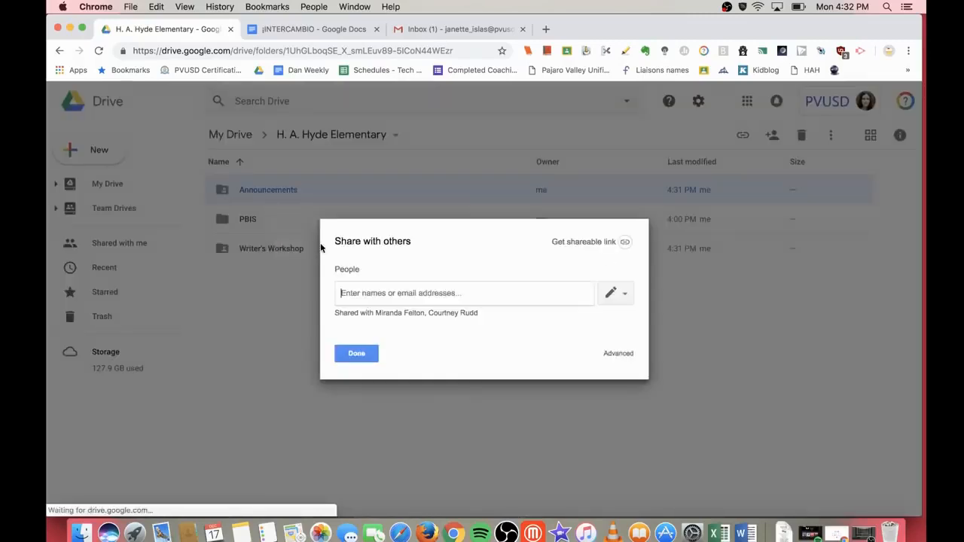
left_click(614, 354)
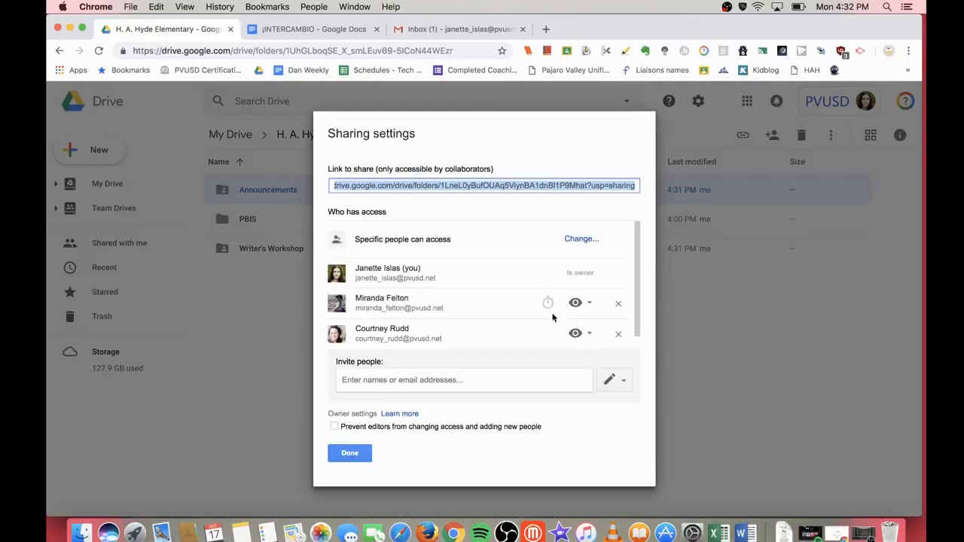
scroll(551, 319, "down", 1)
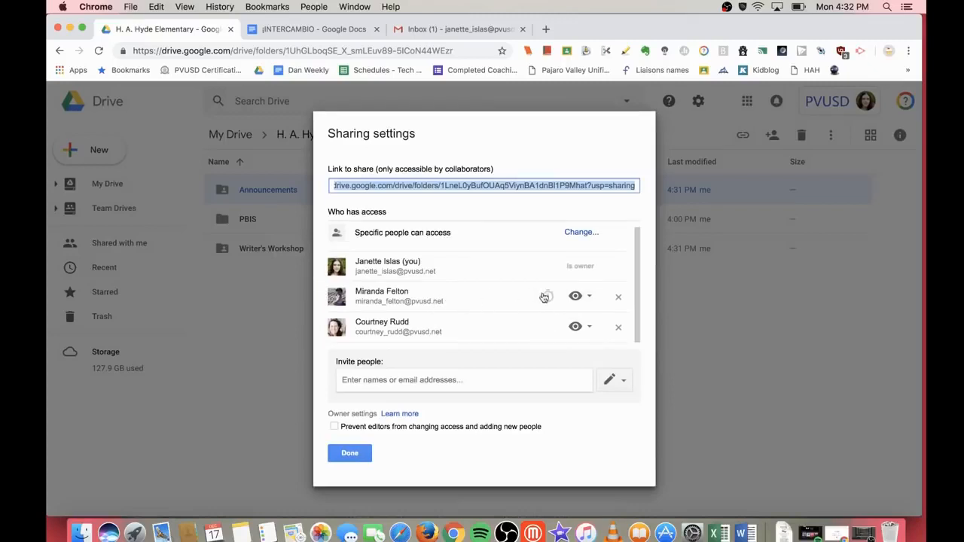
left_click(361, 452)
right_click(375, 250)
left_click(413, 300)
left_click(613, 355)
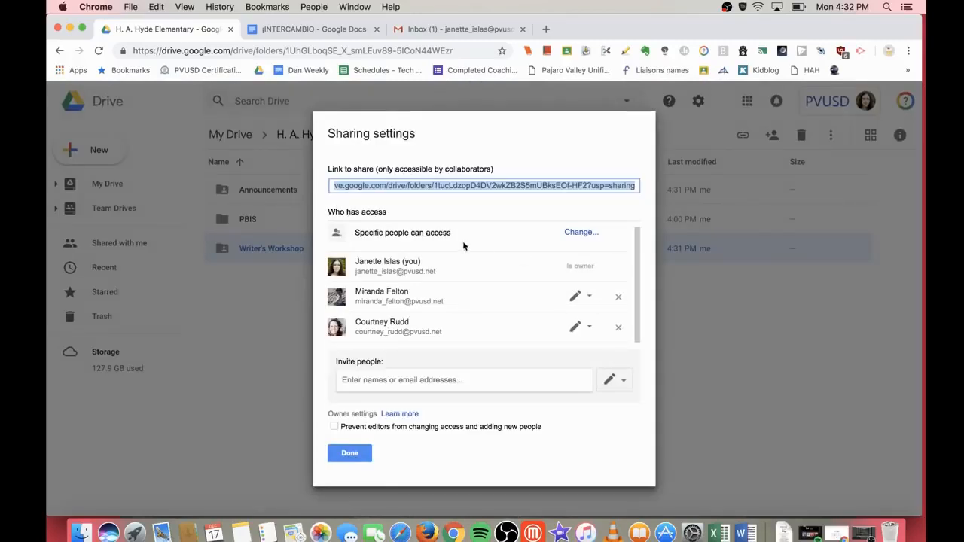
left_click(360, 451)
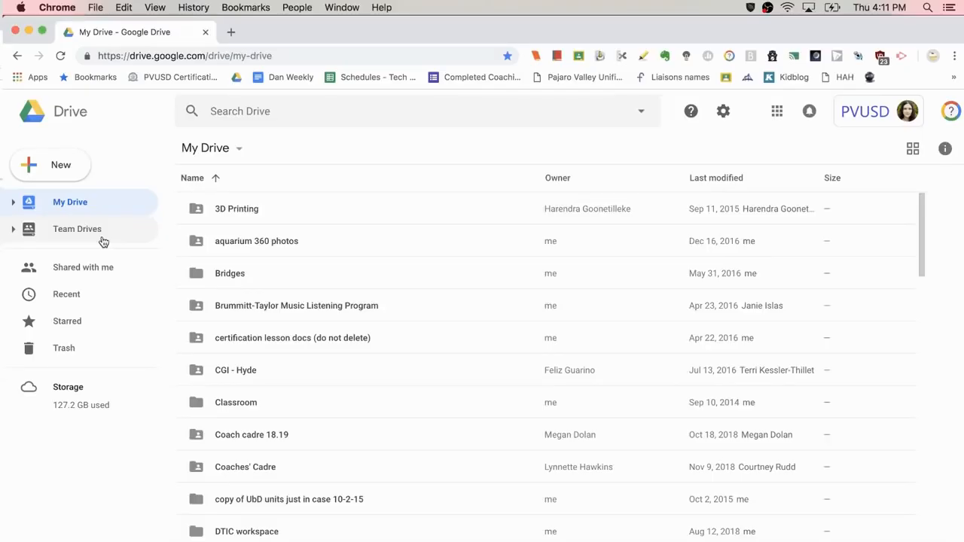
Step: Search Drive for 'cat', refine it to 'cat slides', then clear the search box
left_click(257, 113)
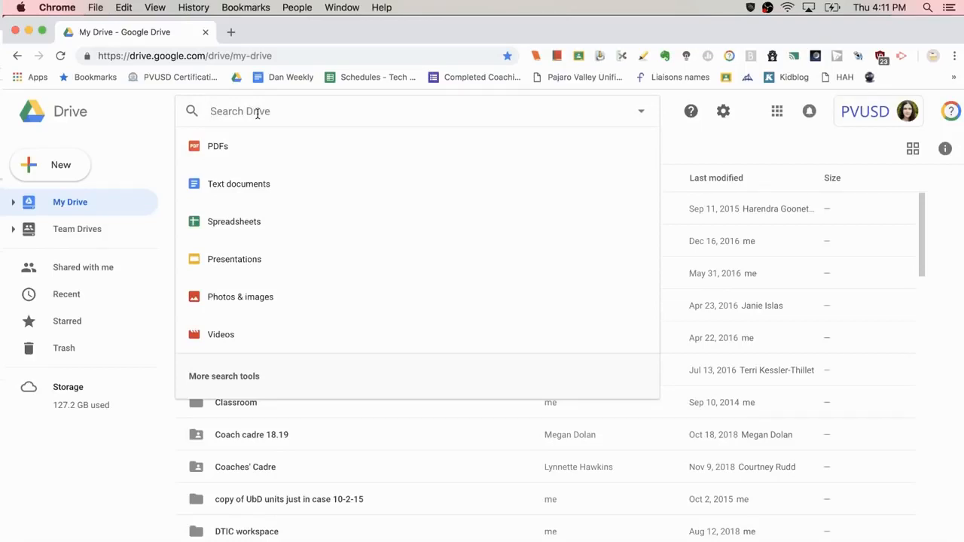
type("cat")
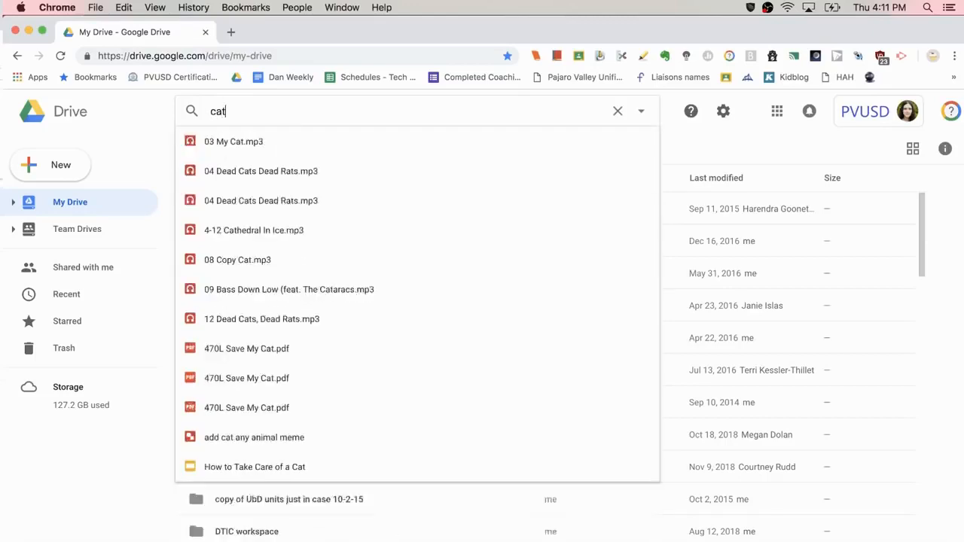
key("Return")
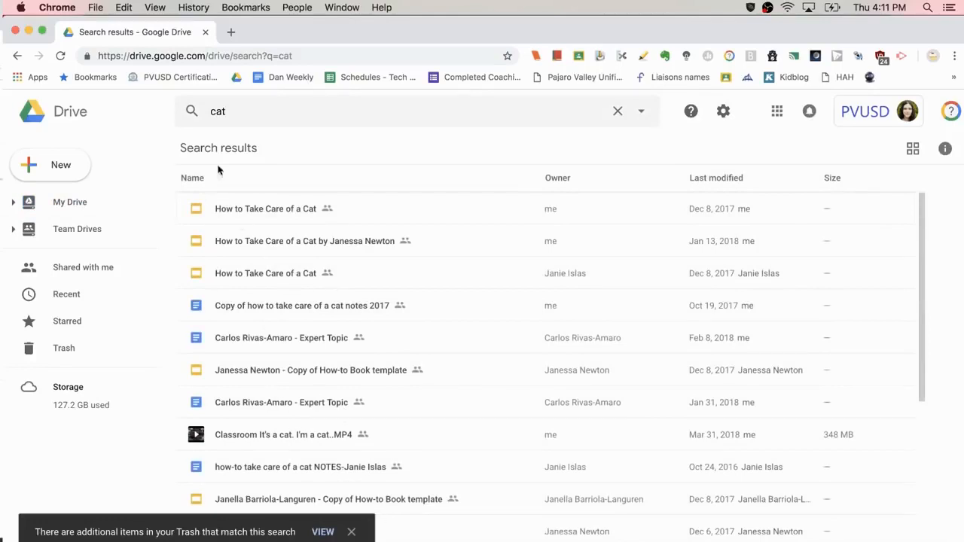
left_click(235, 110)
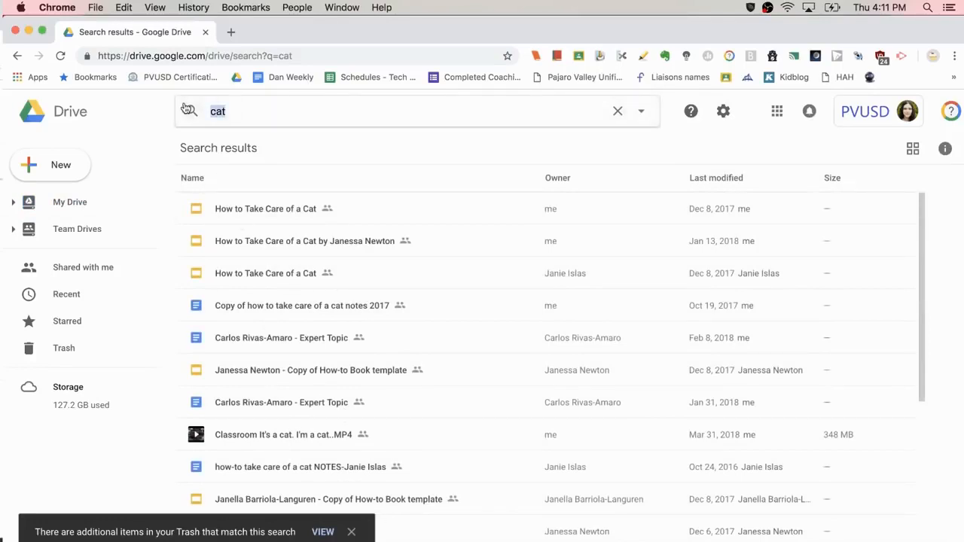
key("BackSpace")
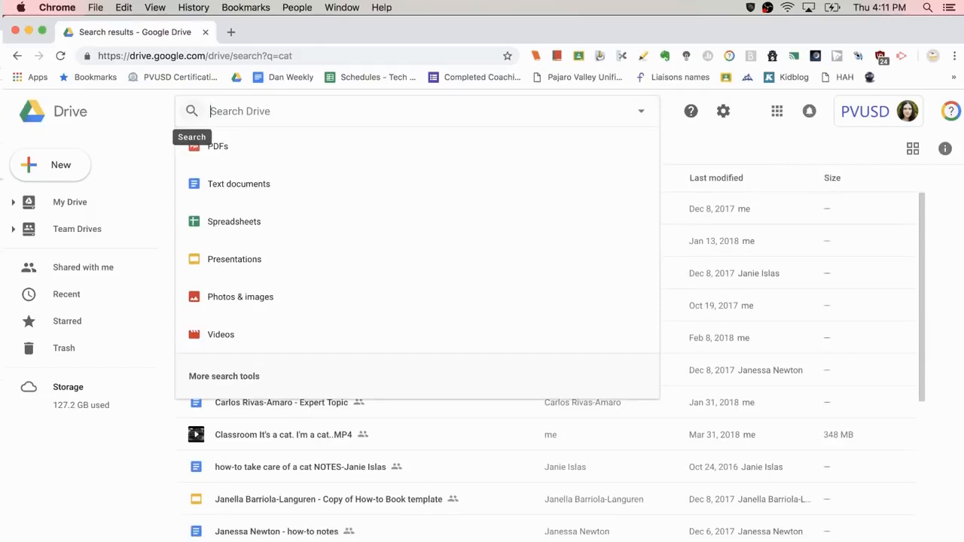
type("cat slides")
key("Return")
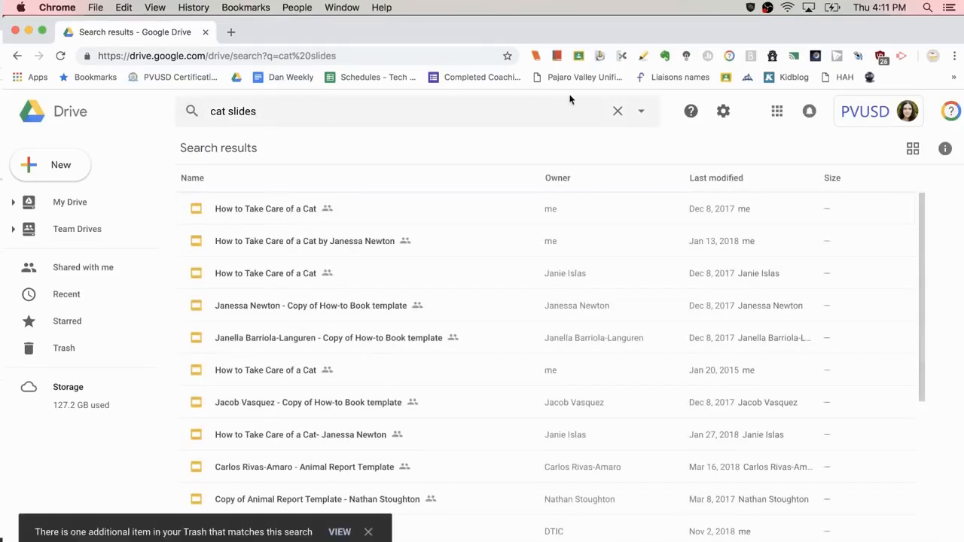
left_click(618, 110)
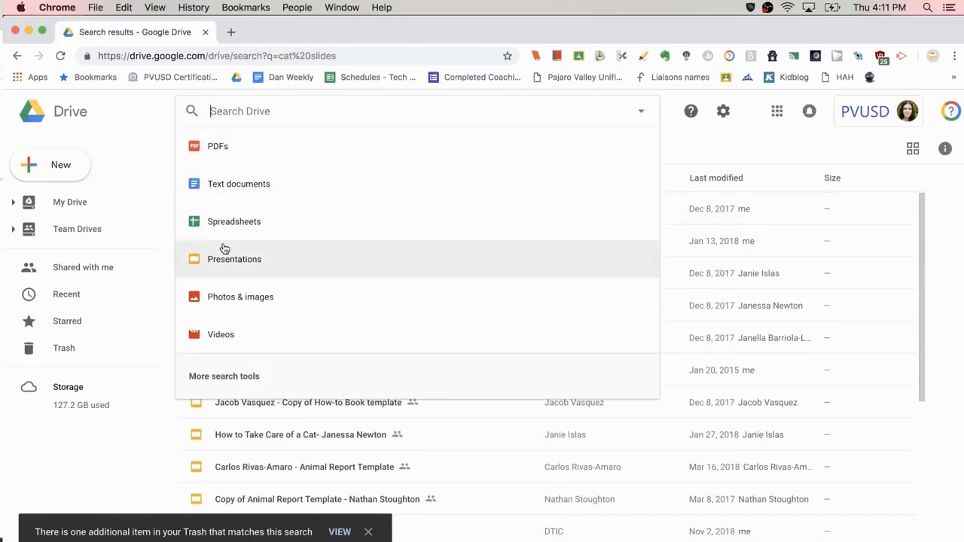
Step: Search text documents only for the word 'math'
left_click(234, 189)
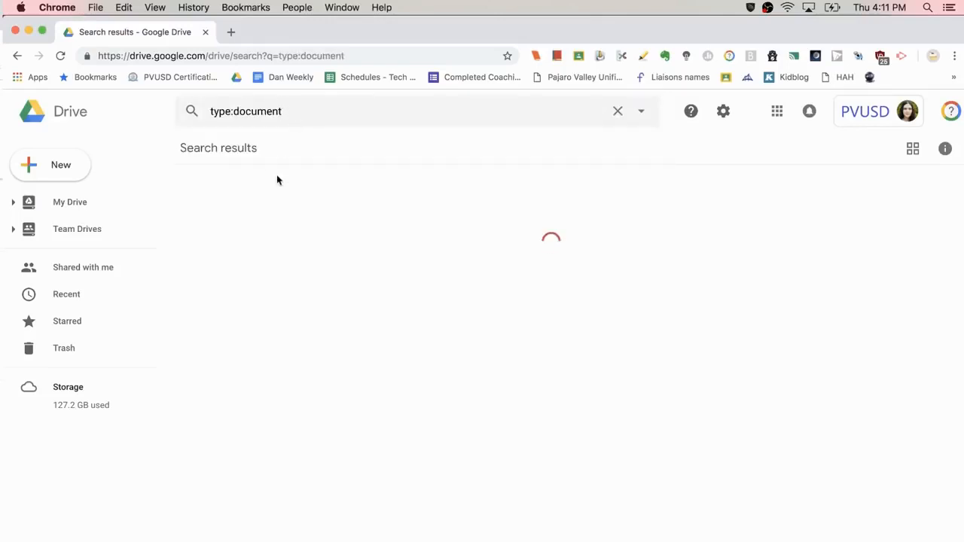
left_click(305, 111)
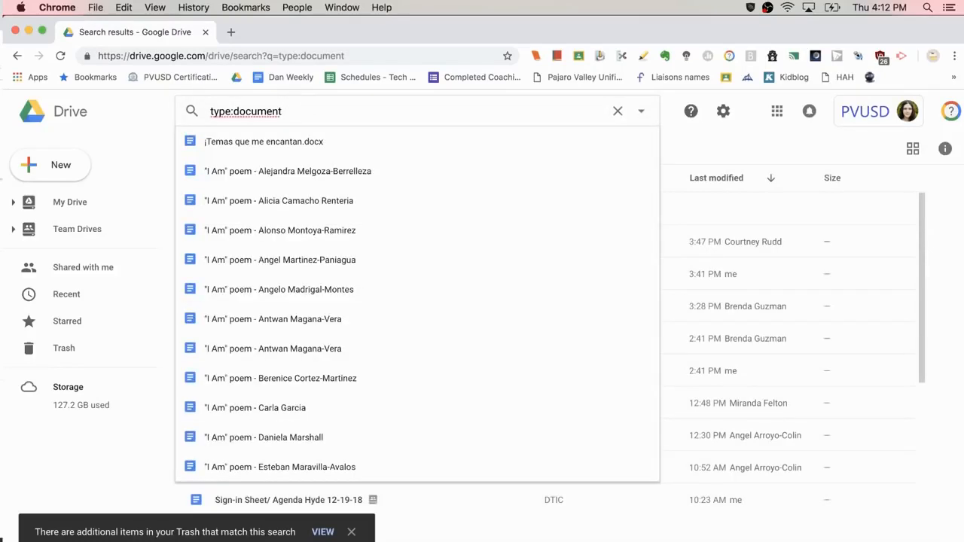
type("math")
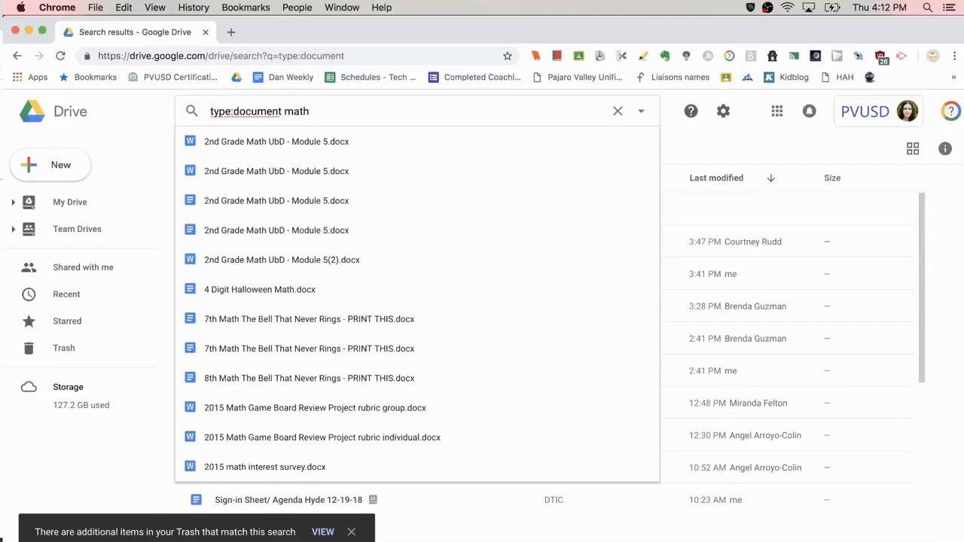
key("Return")
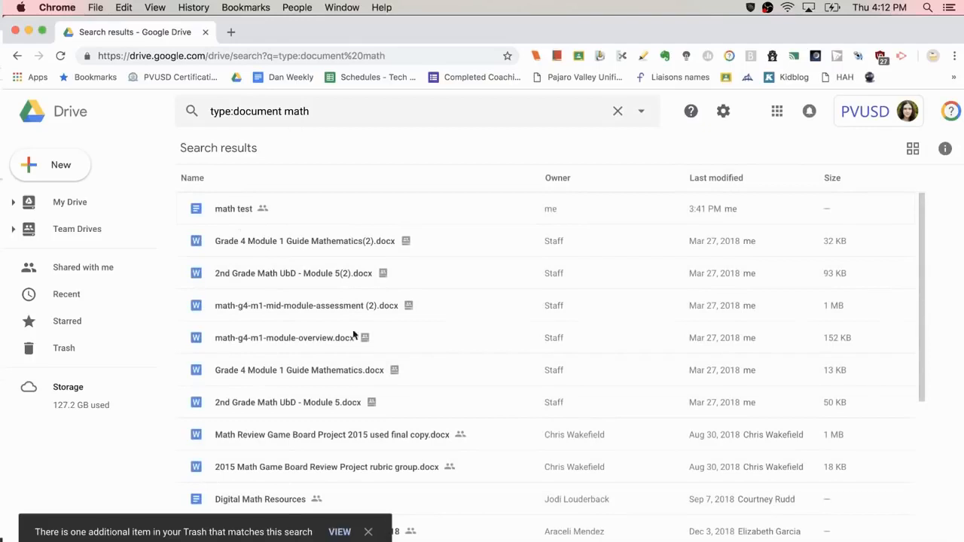
Step: List files owned by a colleague, select the Technology services spotlight email, then clear the search
left_click(616, 113)
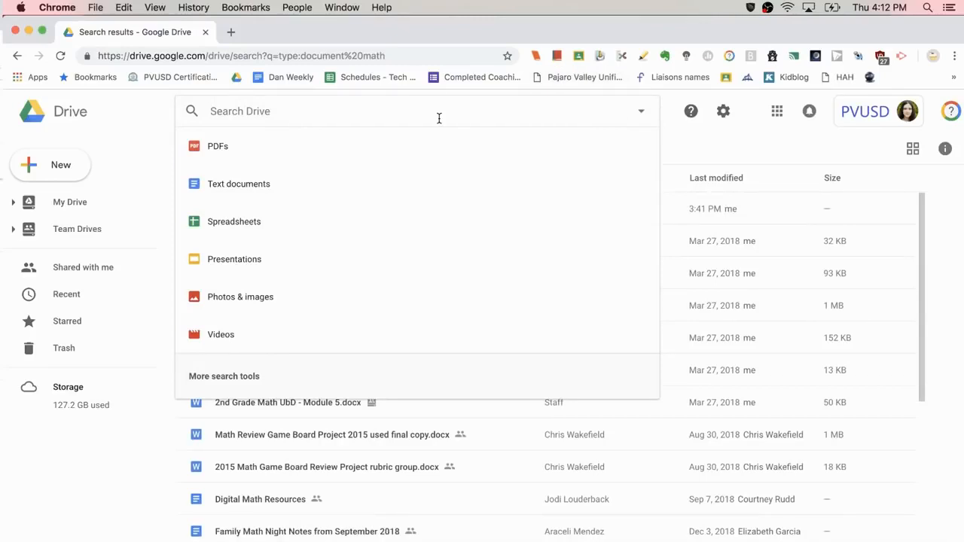
type("cour")
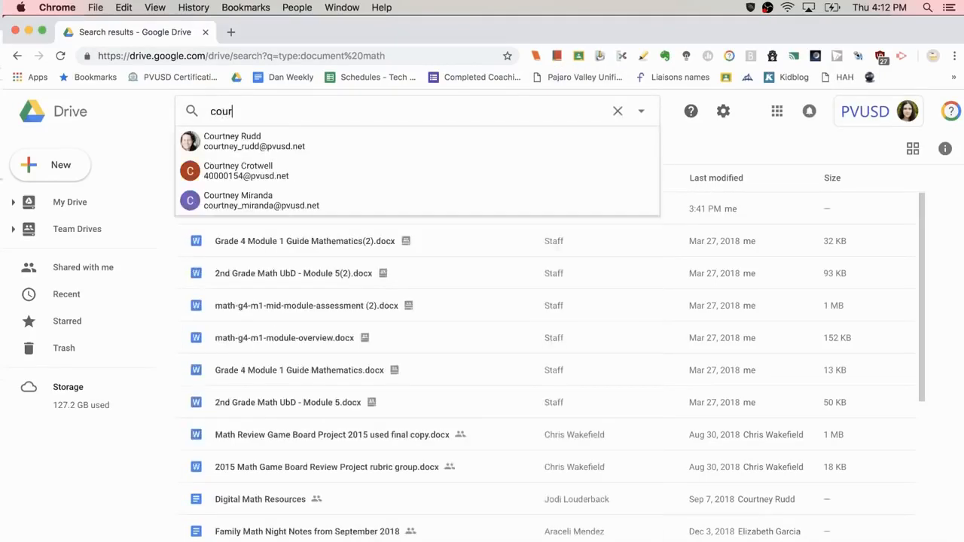
type("tney")
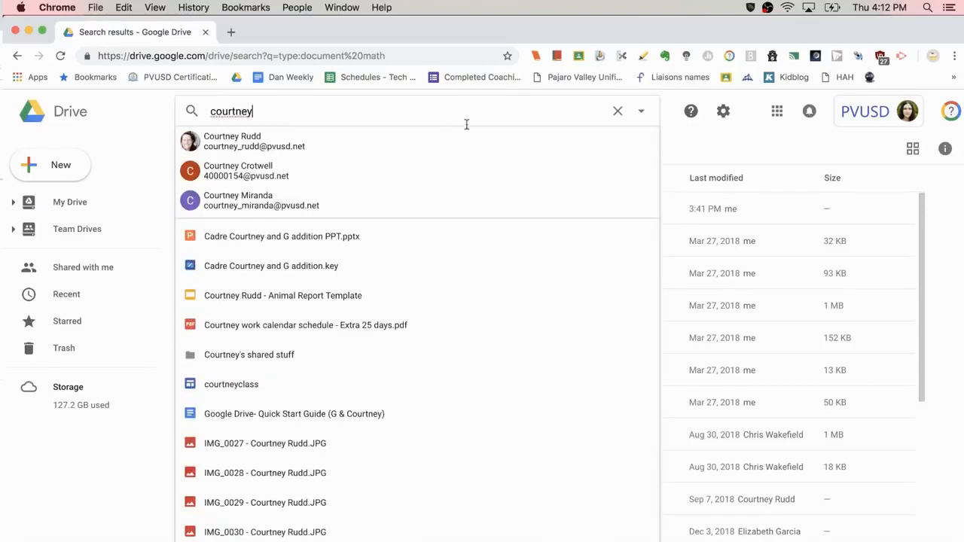
left_click(338, 149)
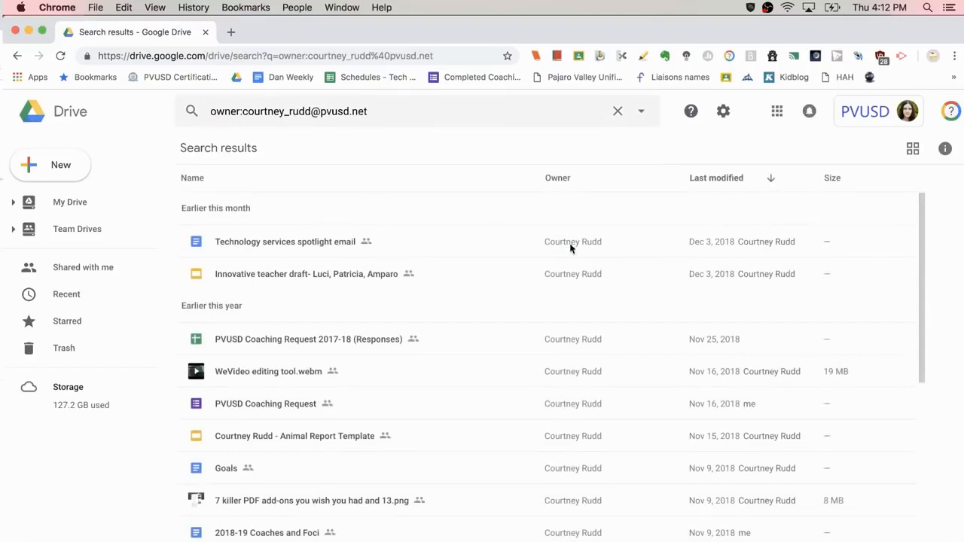
scroll(582, 411, "down", 5)
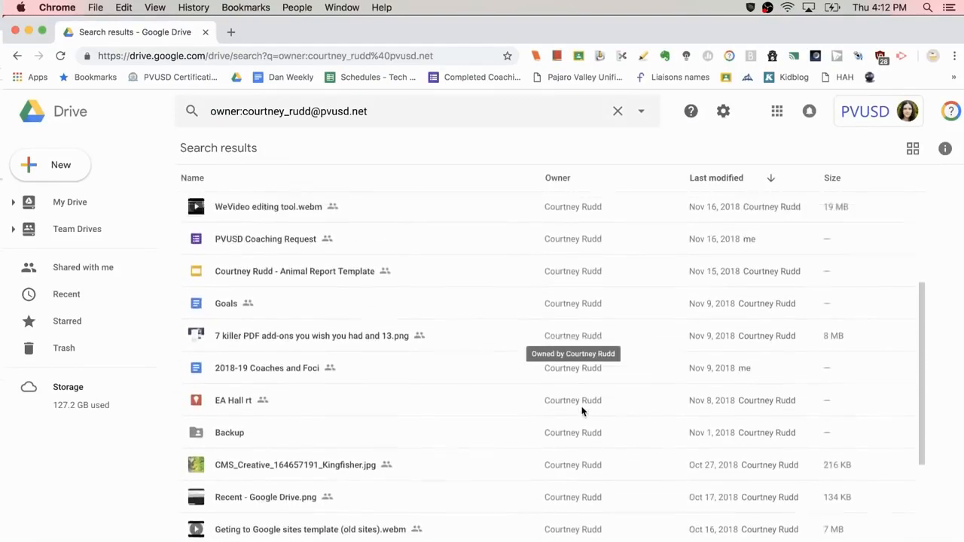
scroll(581, 412, "up", 5)
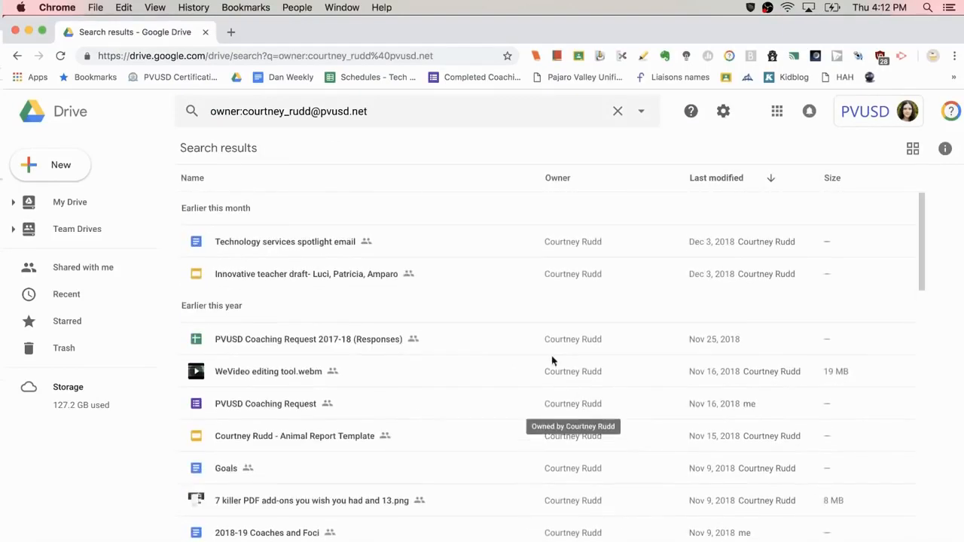
left_click(295, 249)
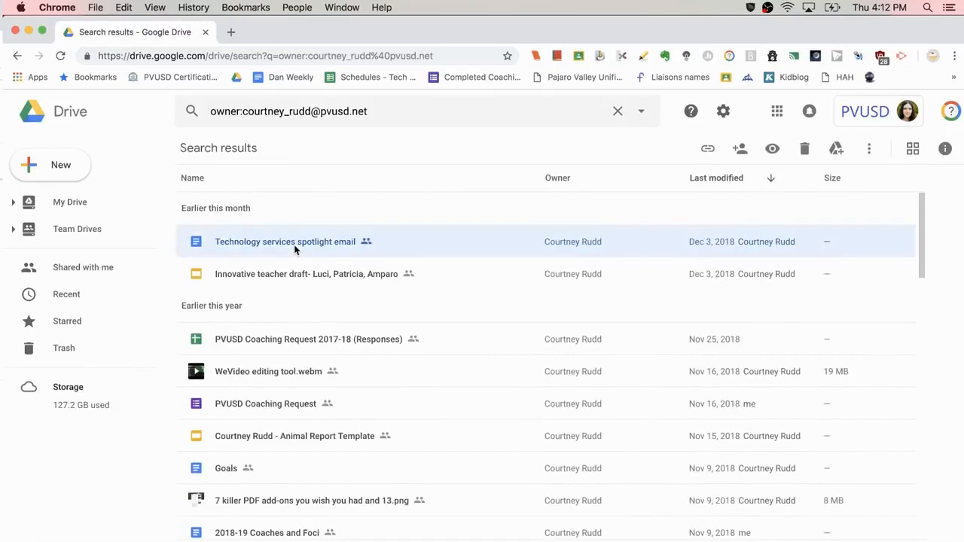
left_click(620, 119)
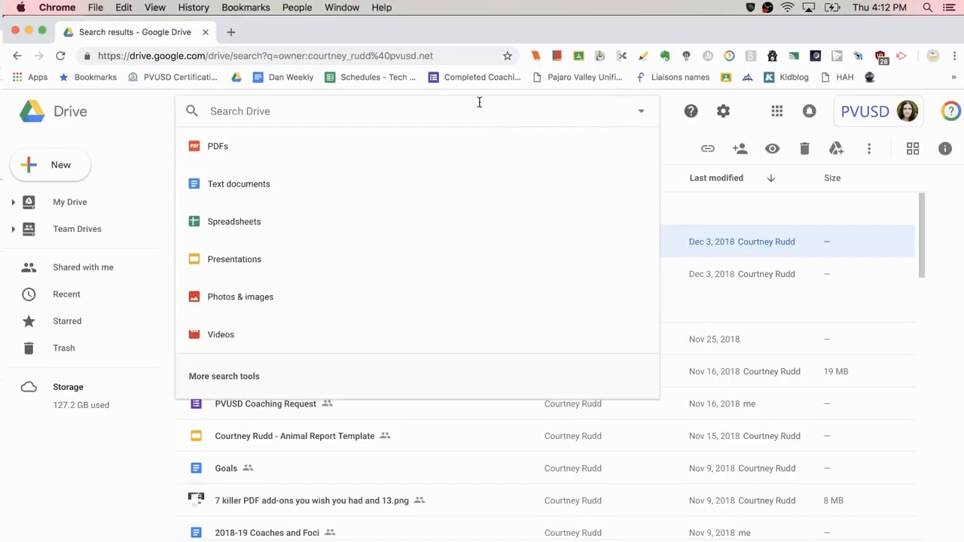
Step: Run an advanced search: Type Presentations, Owned by me, words 'banan' (banana slugs)
left_click(643, 114)
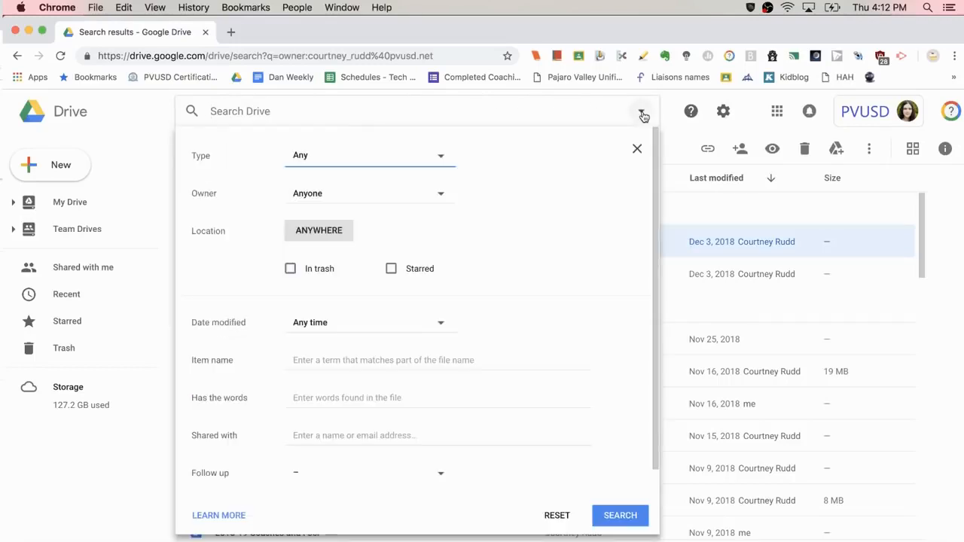
left_click(440, 158)
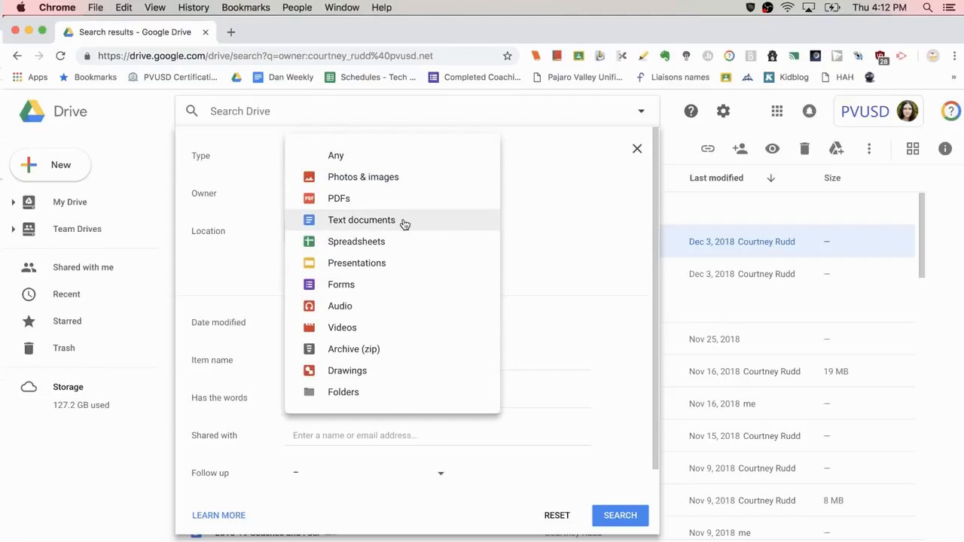
left_click(368, 263)
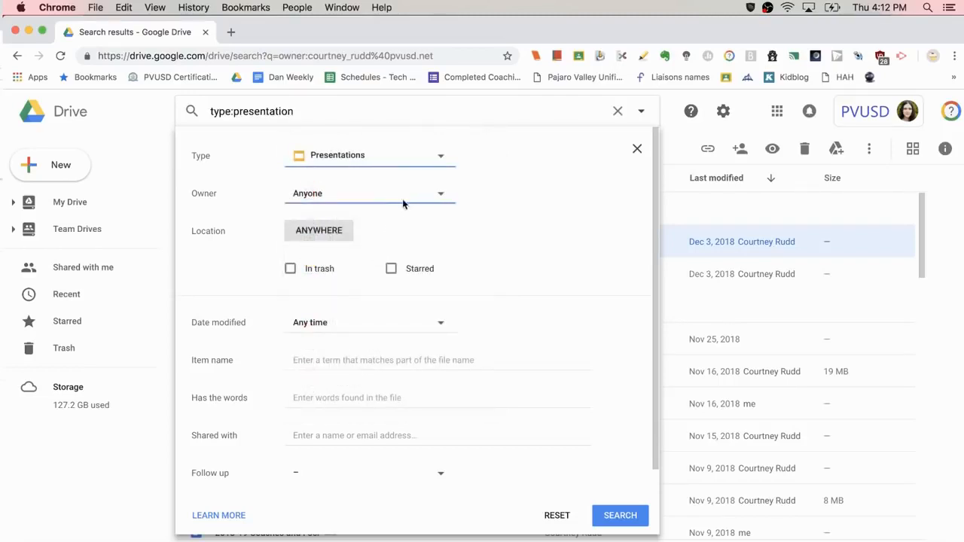
left_click(439, 195)
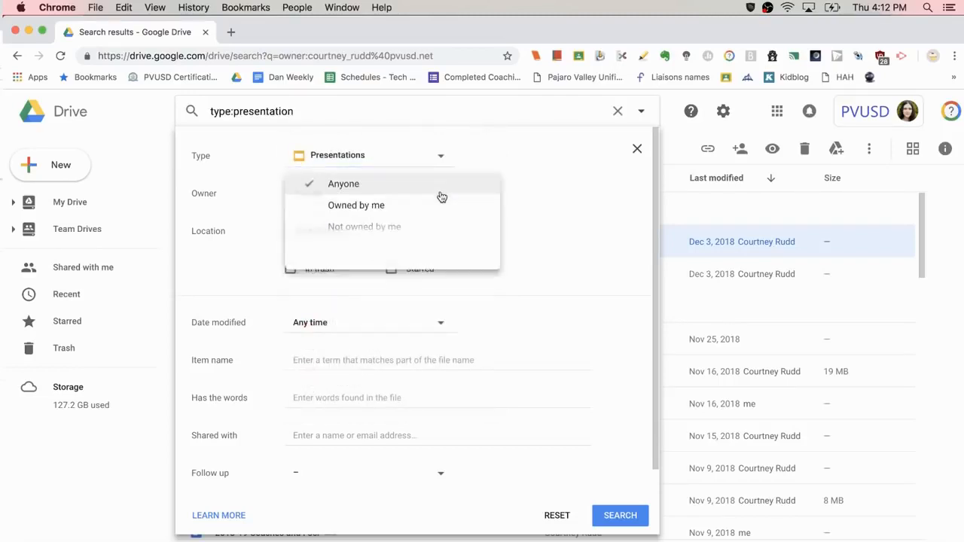
left_click(393, 220)
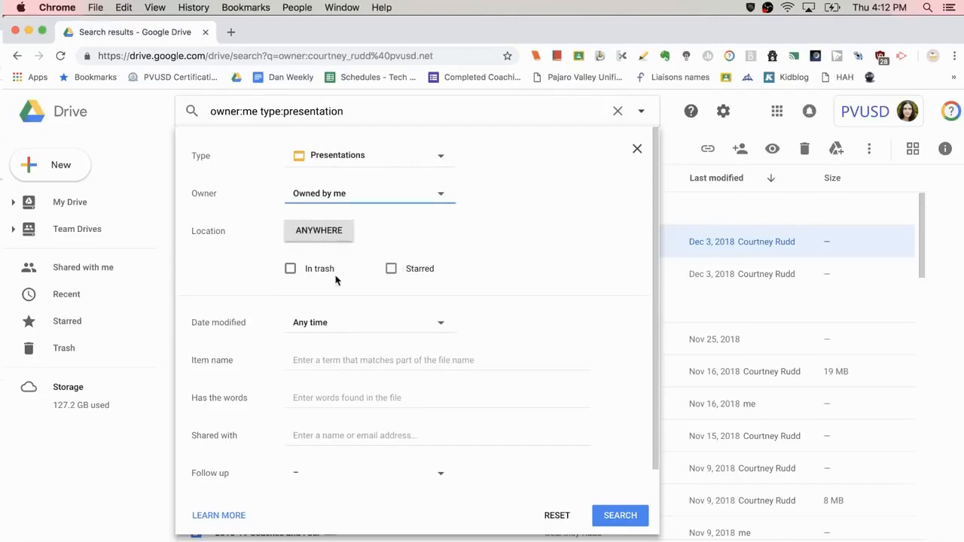
left_click(363, 359)
left_click(352, 397)
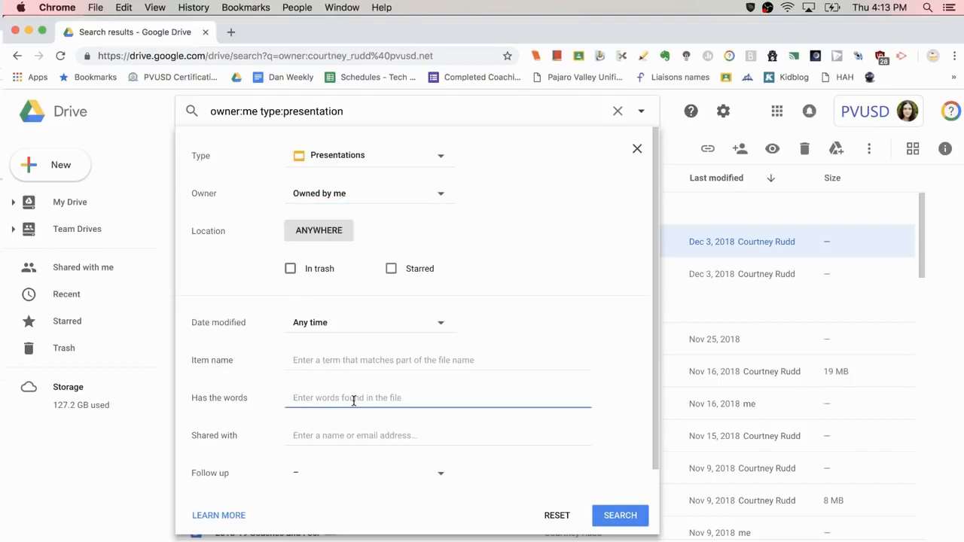
type("banana slugs")
left_click(610, 514)
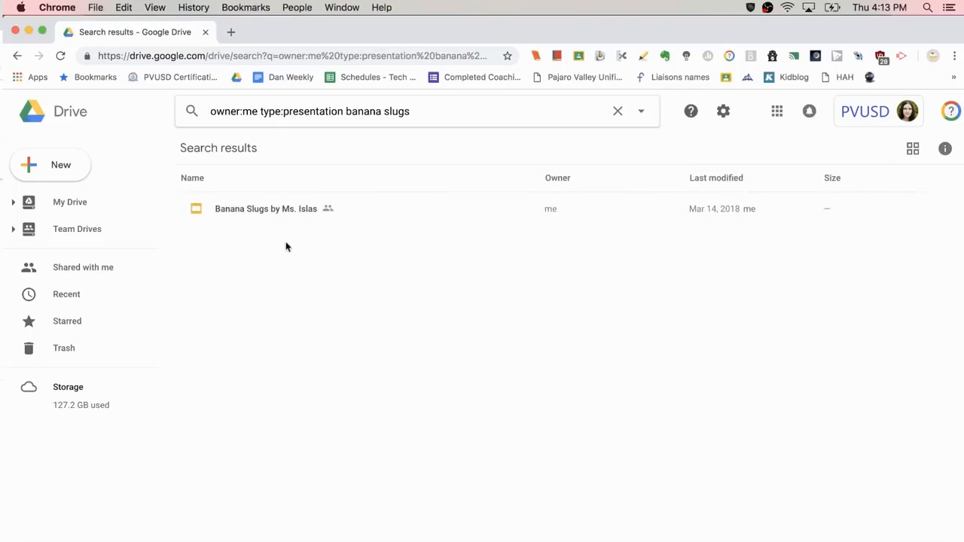
Step: Replace the search with 'video' and look through the results
left_click(276, 216)
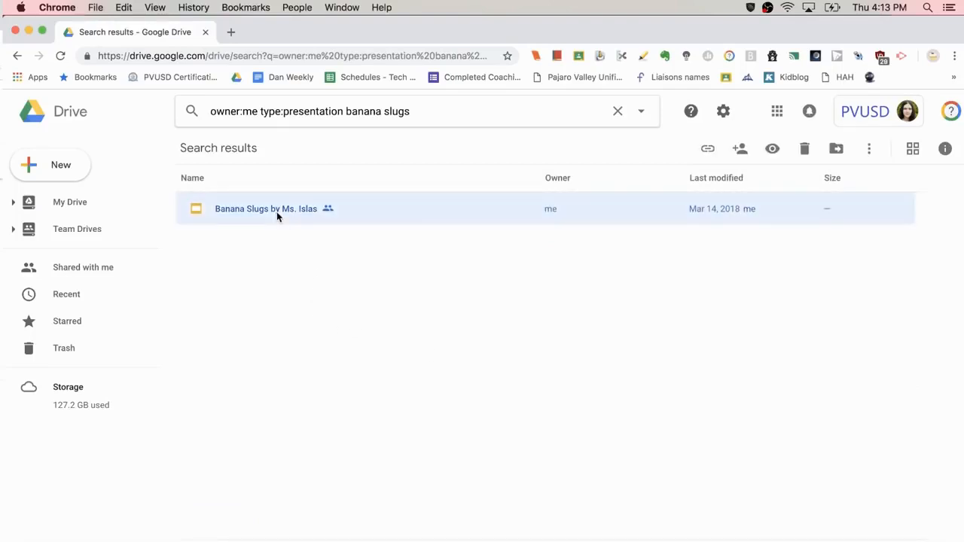
left_click(618, 113)
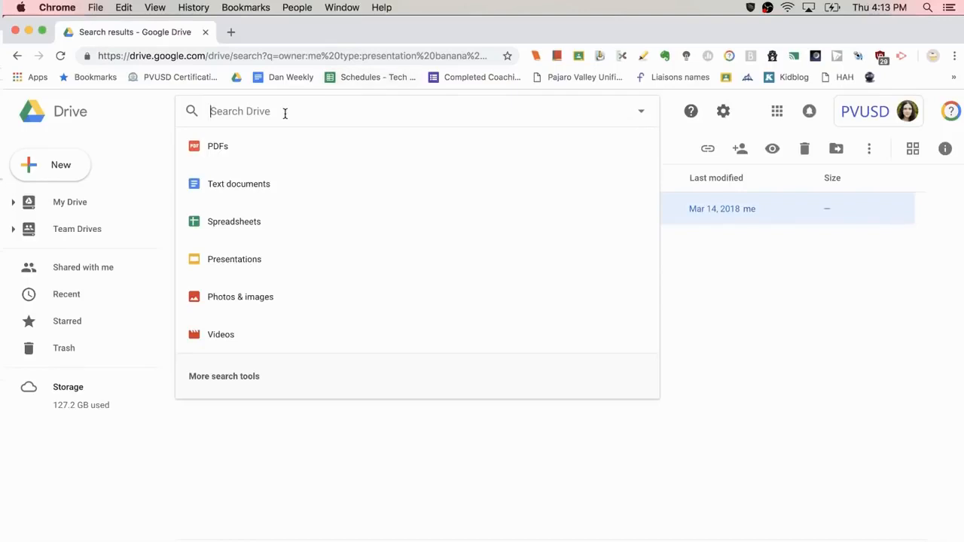
type("video")
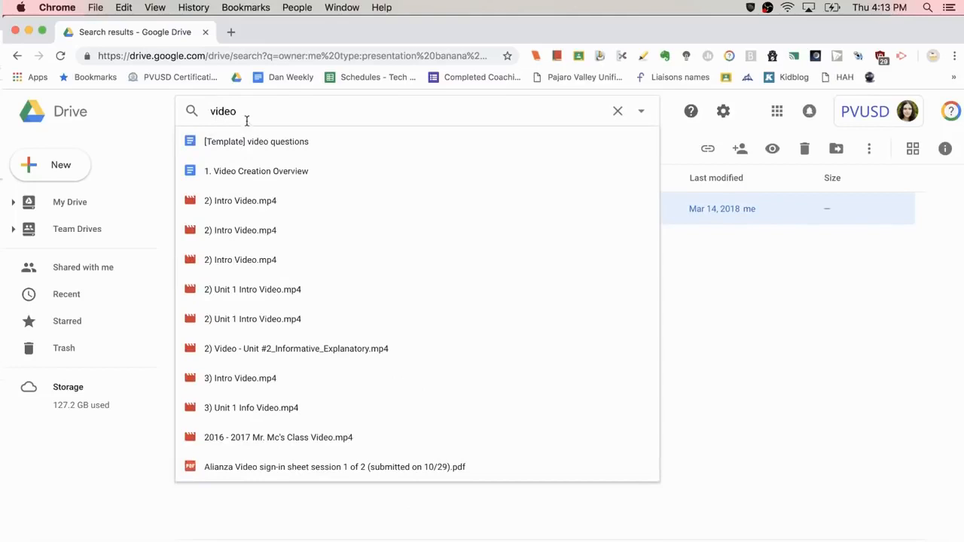
key("Return")
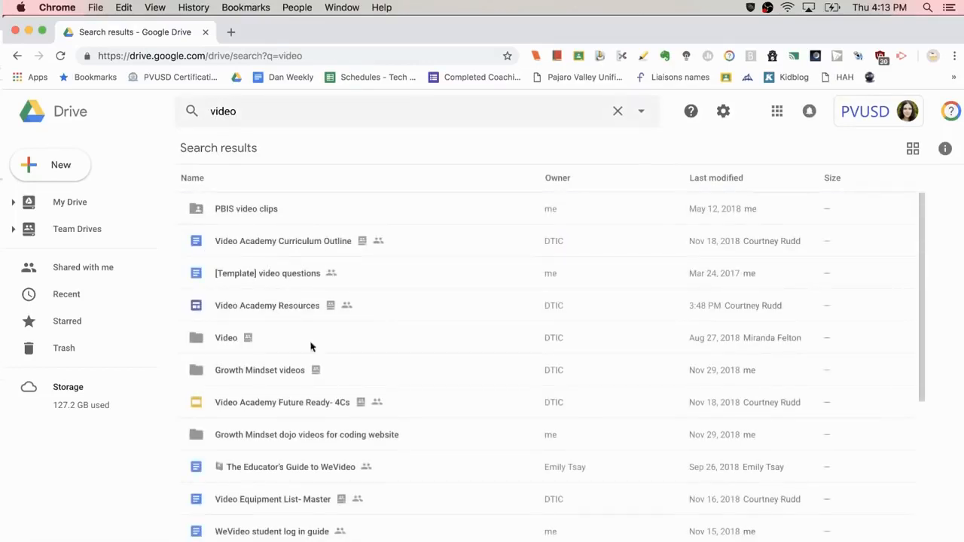
scroll(324, 370, "down", 4)
scroll(326, 372, "up", 4)
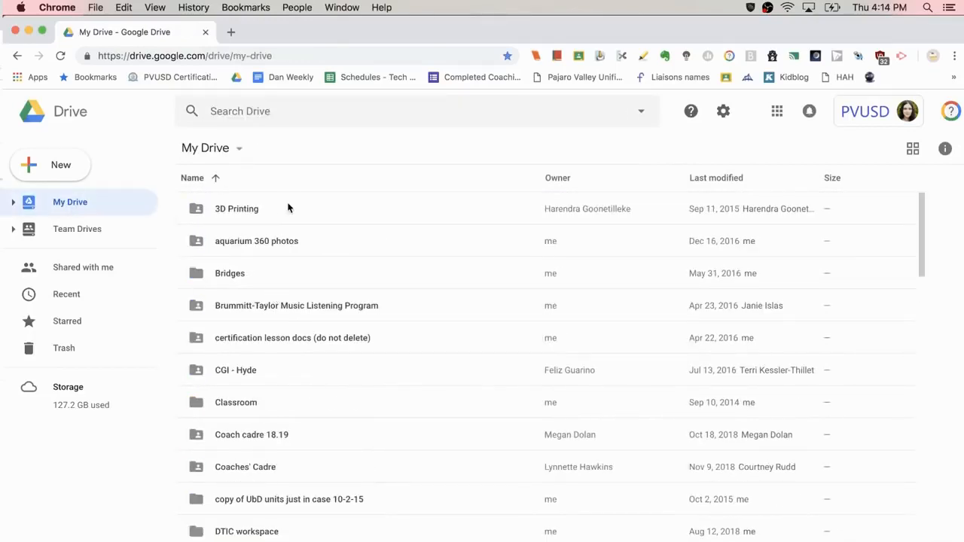
Step: Show the Recent files list and scroll through it
left_click(75, 303)
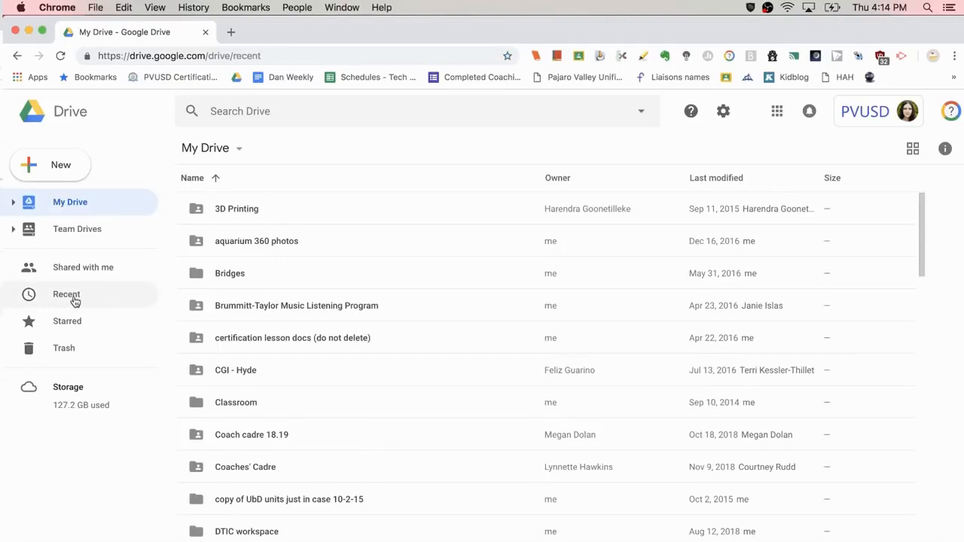
scroll(278, 399, "down", 1)
scroll(278, 400, "down", 3)
scroll(276, 398, "up", 4)
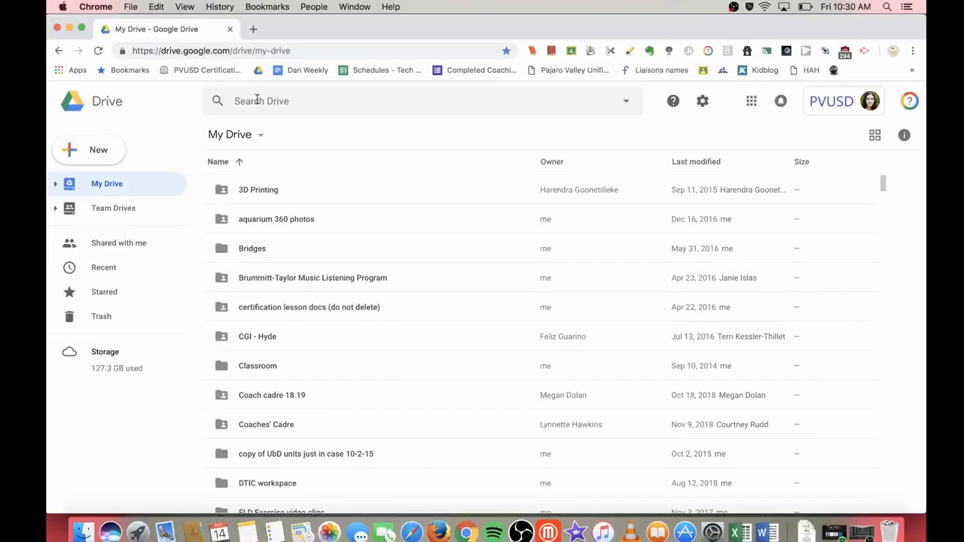
Step: Search Drive for 'video' and select the Video Academy Curriculum Outline result
left_click(255, 100)
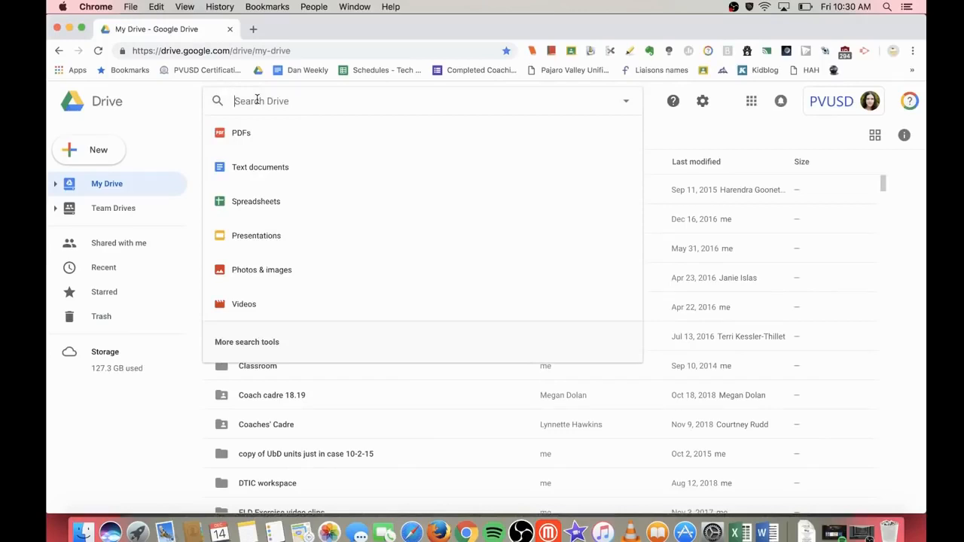
type("video")
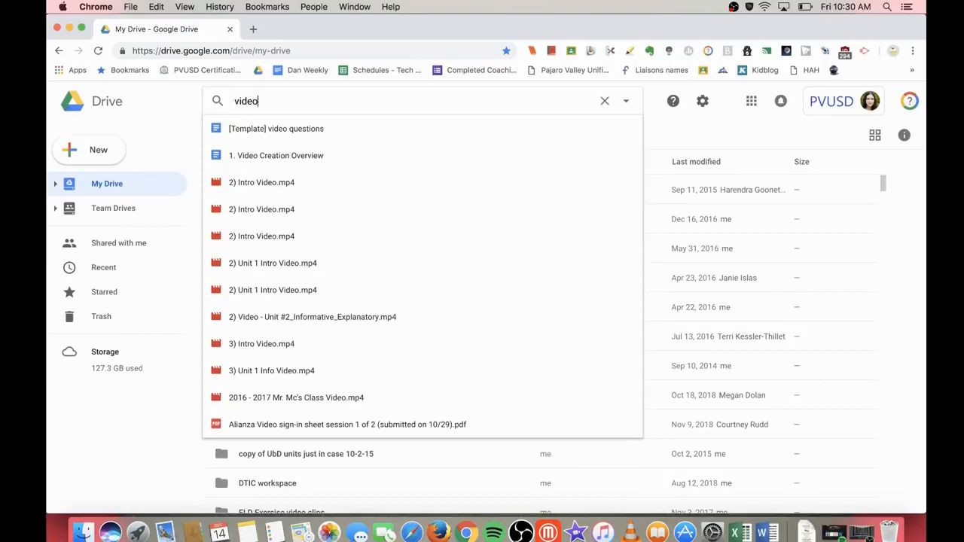
key("Return")
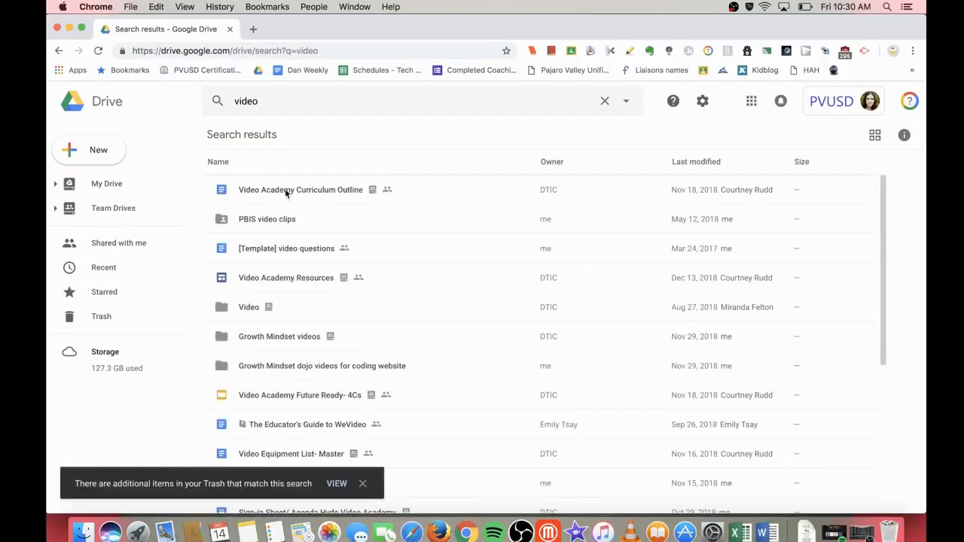
left_click(290, 193)
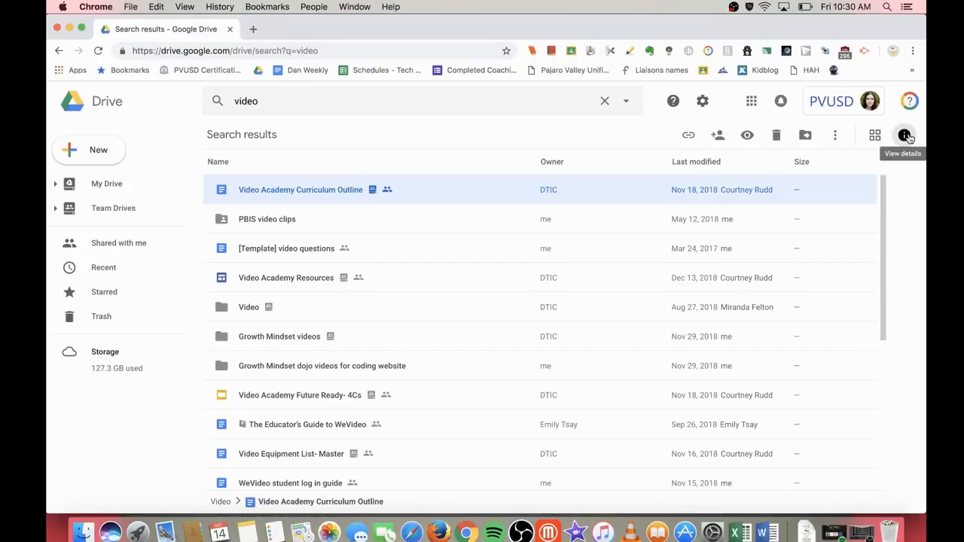
Step: Open View details for Video Academy Curriculum Outline and browse its Details and Activity tabs
right_click(460, 188)
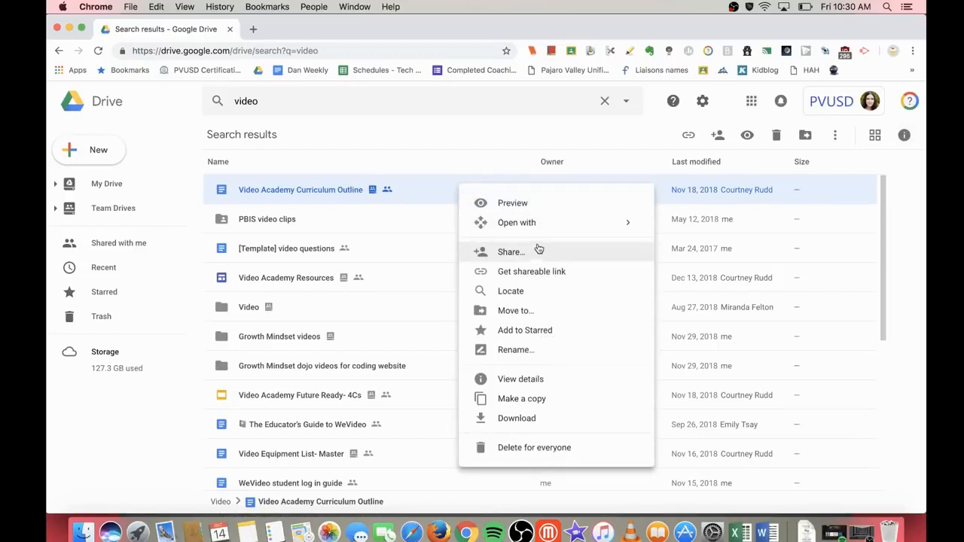
left_click(528, 381)
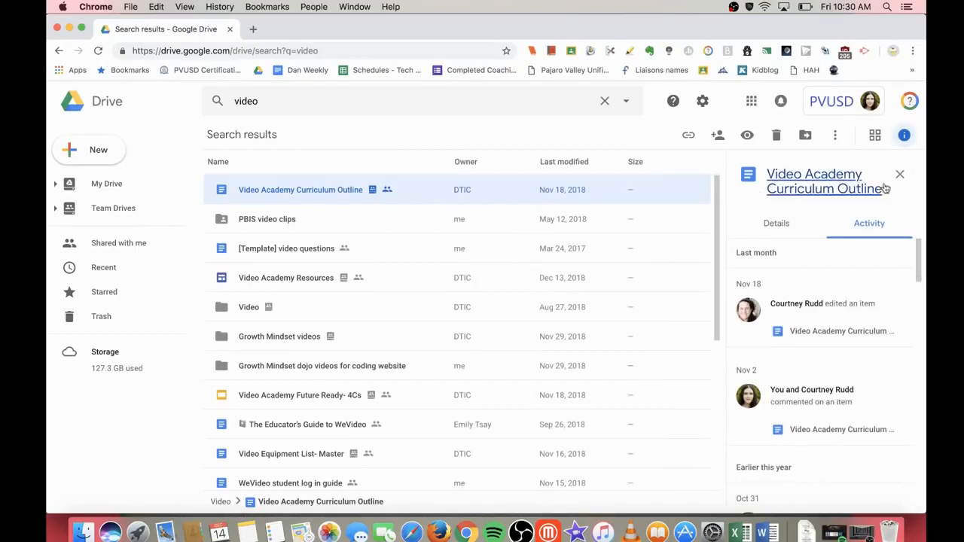
left_click(779, 227)
left_click(859, 224)
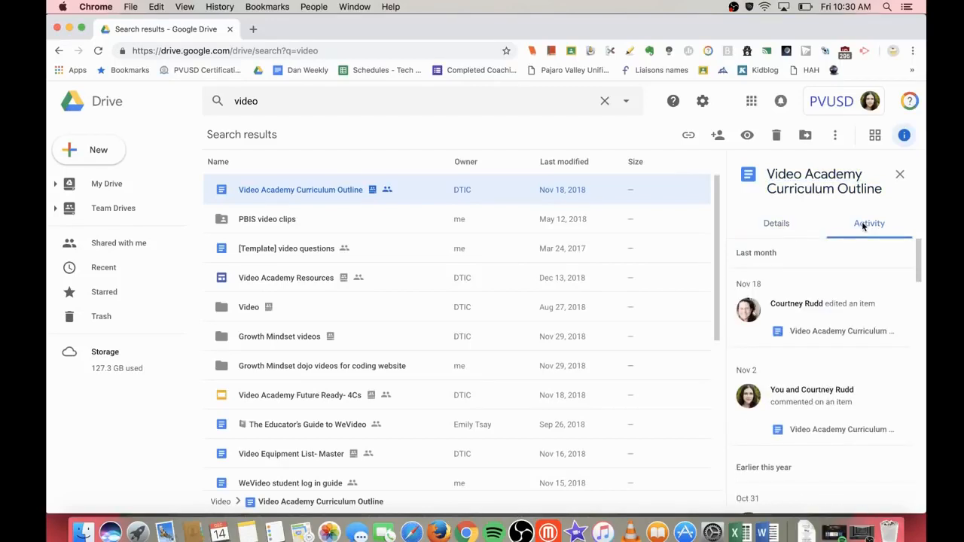
left_click(783, 231)
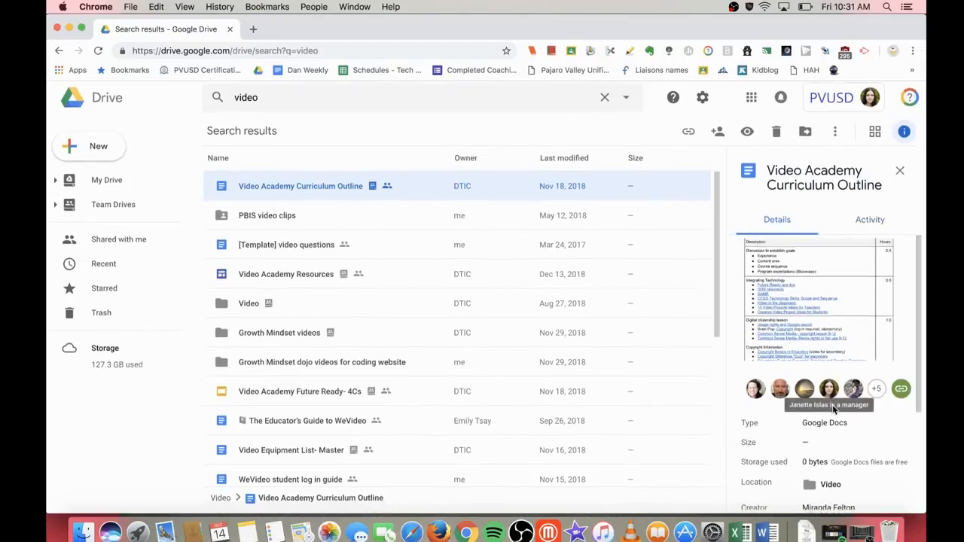
scroll(828, 406, "down", 3)
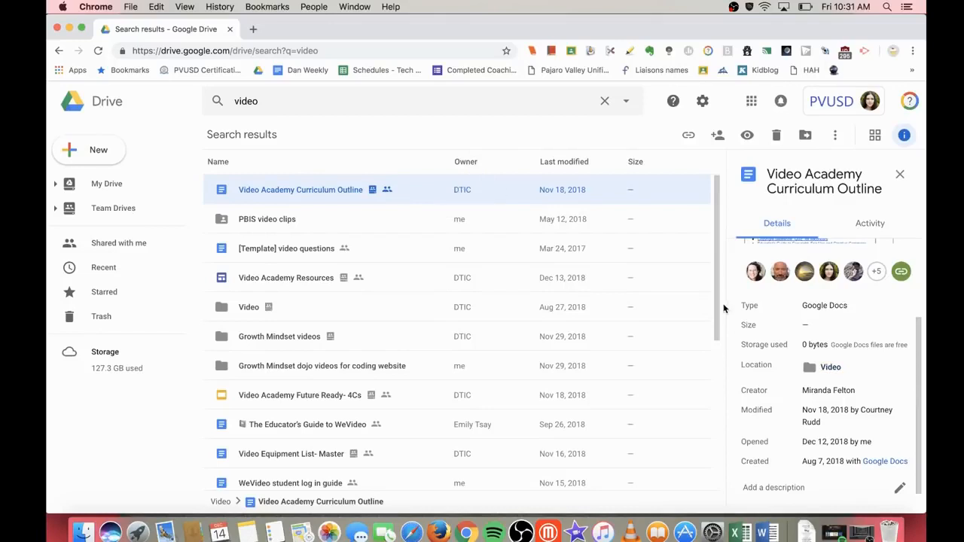
scroll(816, 347, "up", 2)
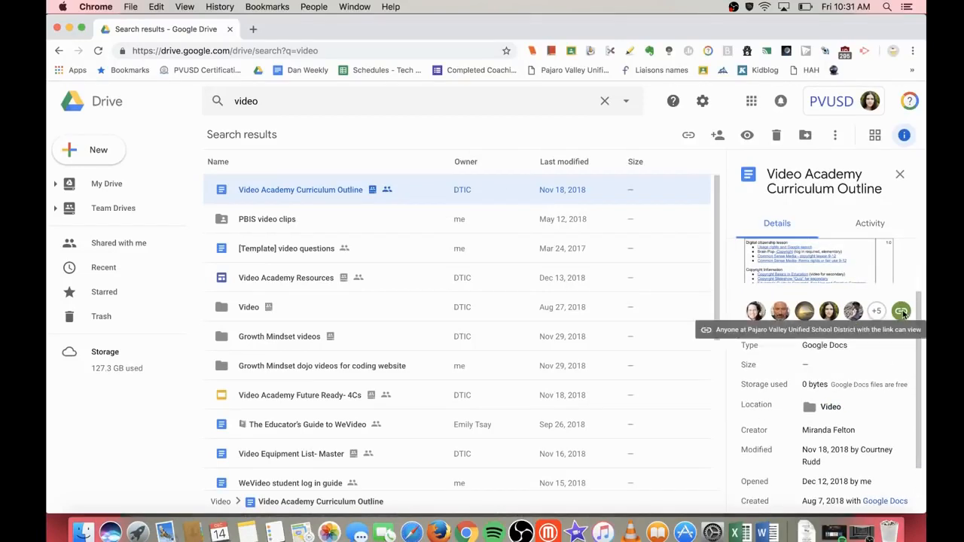
left_click(864, 226)
scroll(864, 307, "down", 1)
scroll(866, 307, "up", 1)
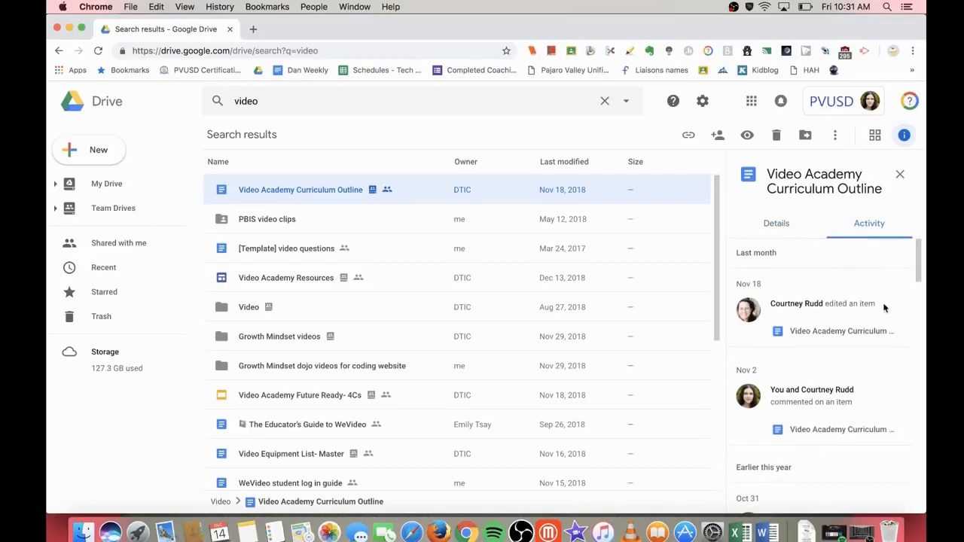
scroll(799, 320, "down", 2)
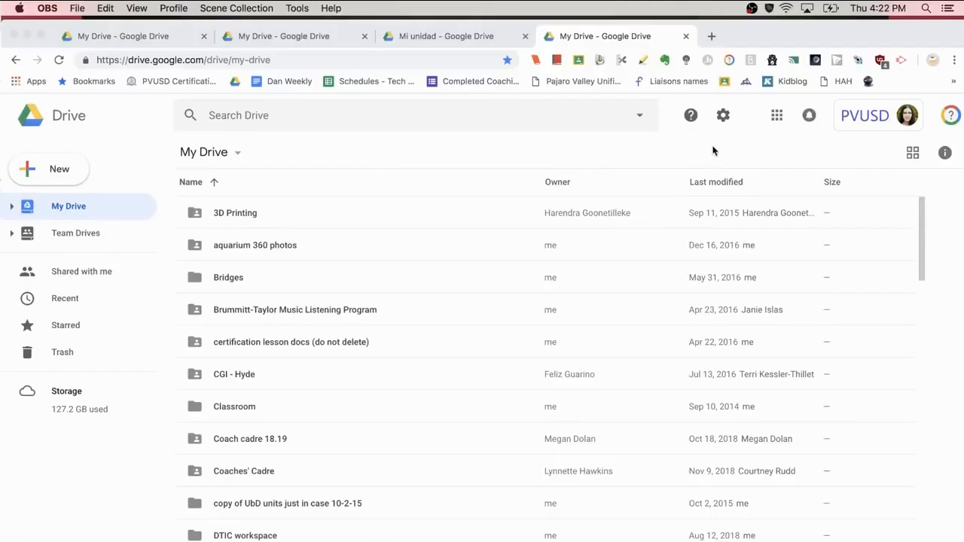
Step: Open Drive Settings from the gear menu and go to Change language settings under General
left_click(723, 116)
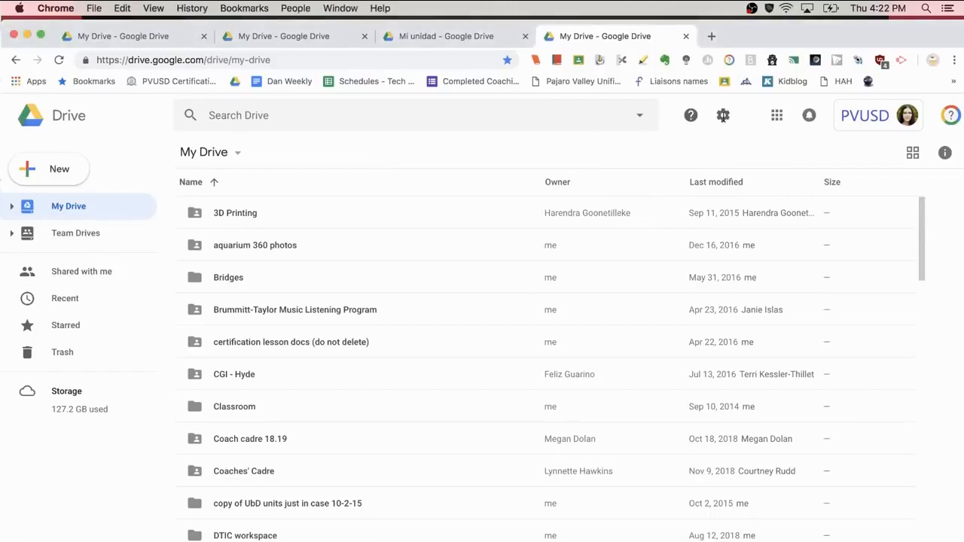
left_click(723, 117)
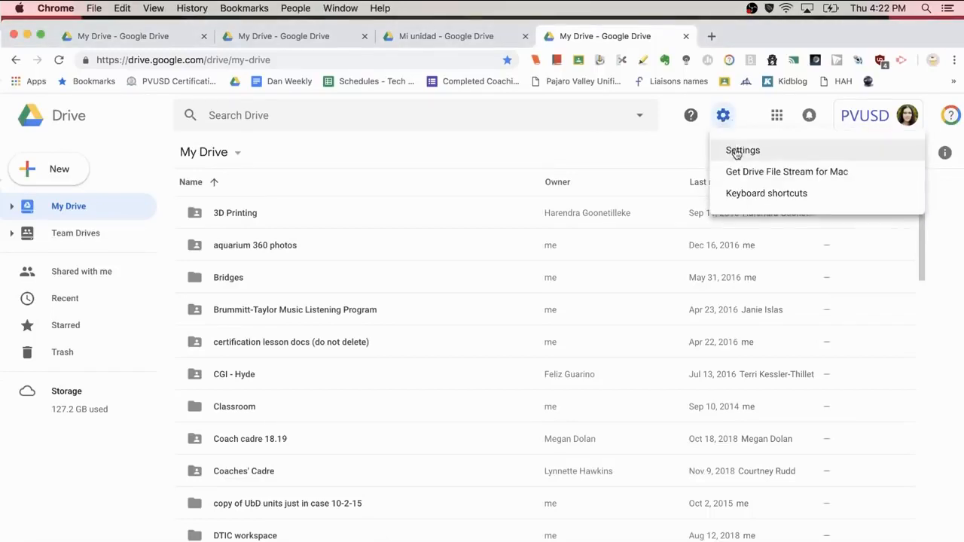
left_click(738, 152)
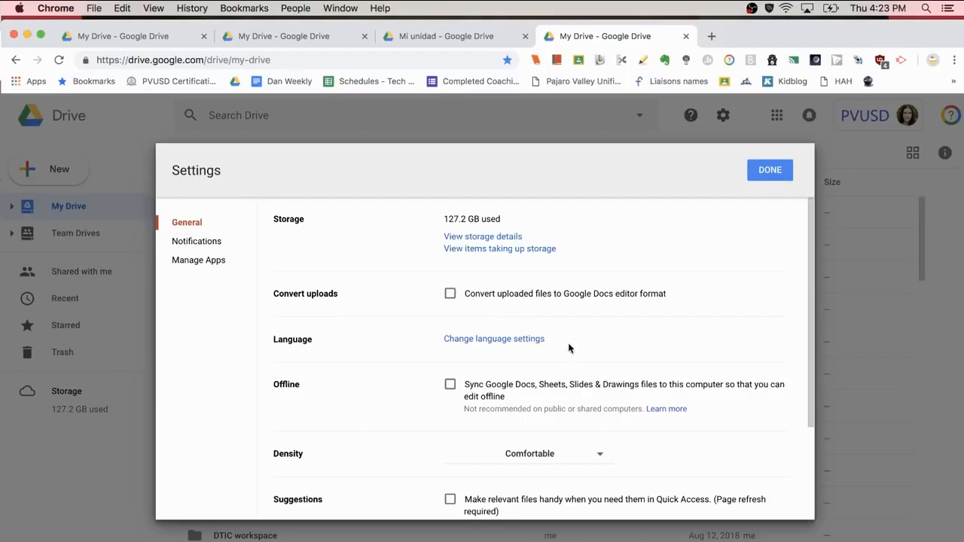
scroll(569, 346, "down", 1)
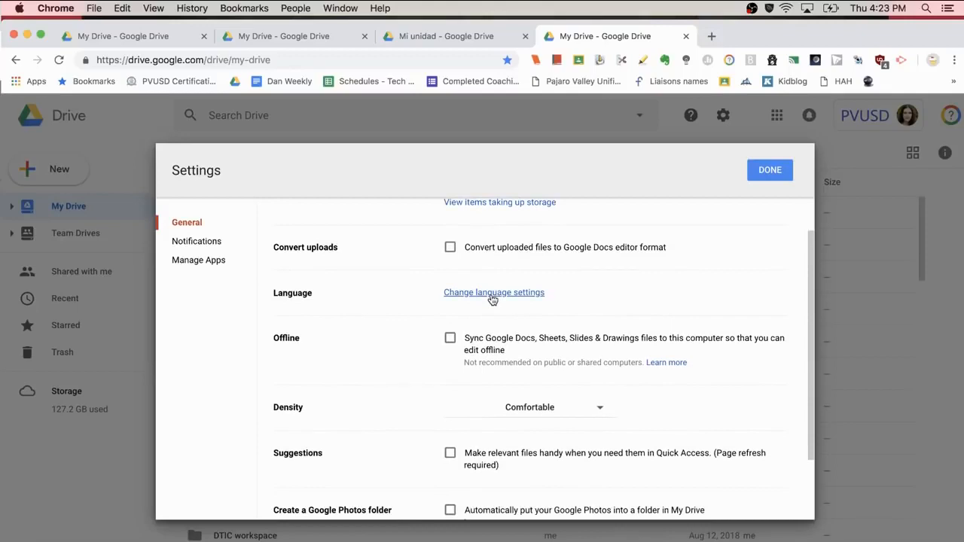
left_click(493, 294)
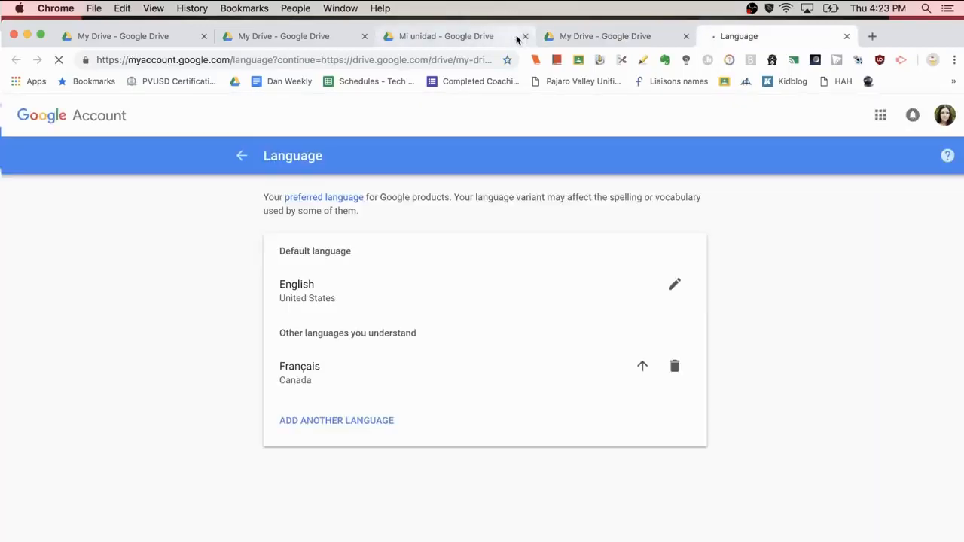
Step: Close two extra Drive tabs, then open and cancel the English default-language edit
left_click(364, 36)
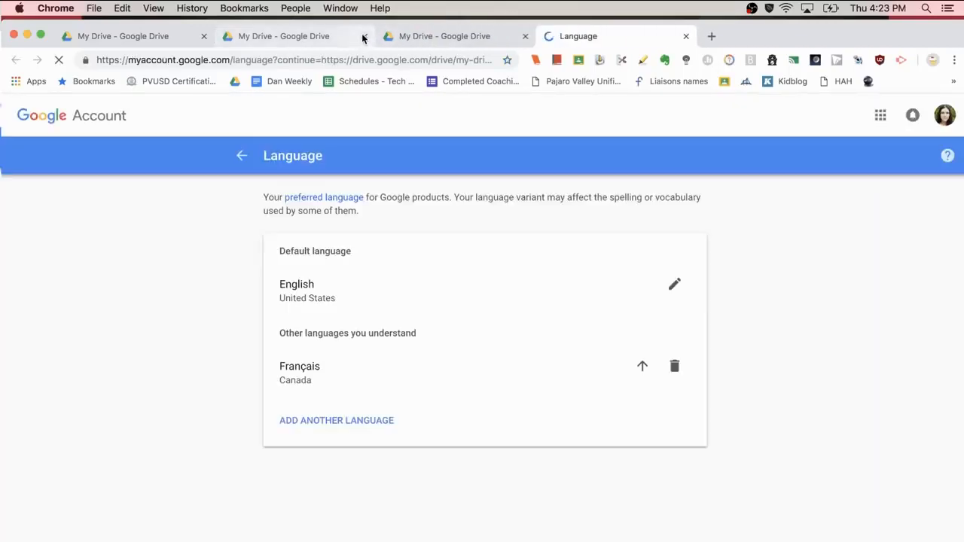
left_click(364, 36)
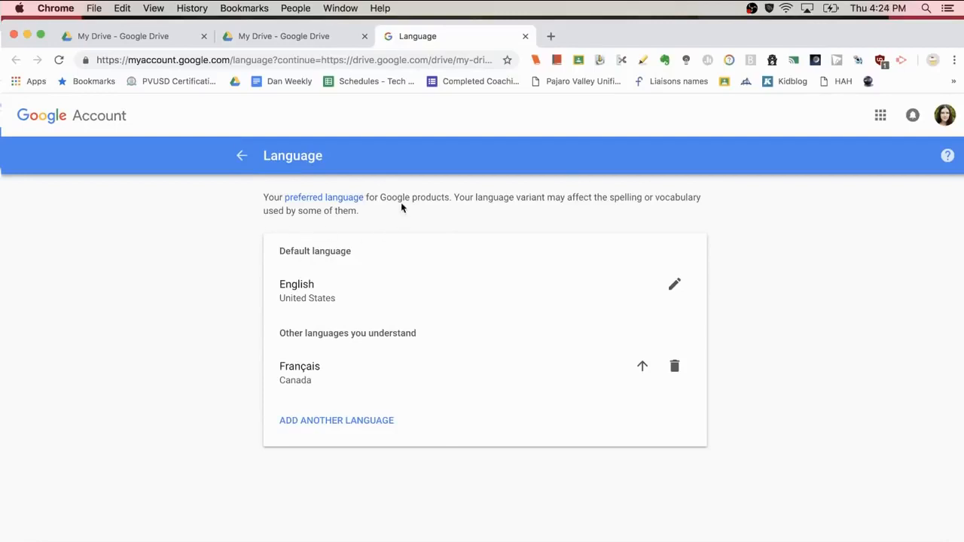
left_click(675, 287)
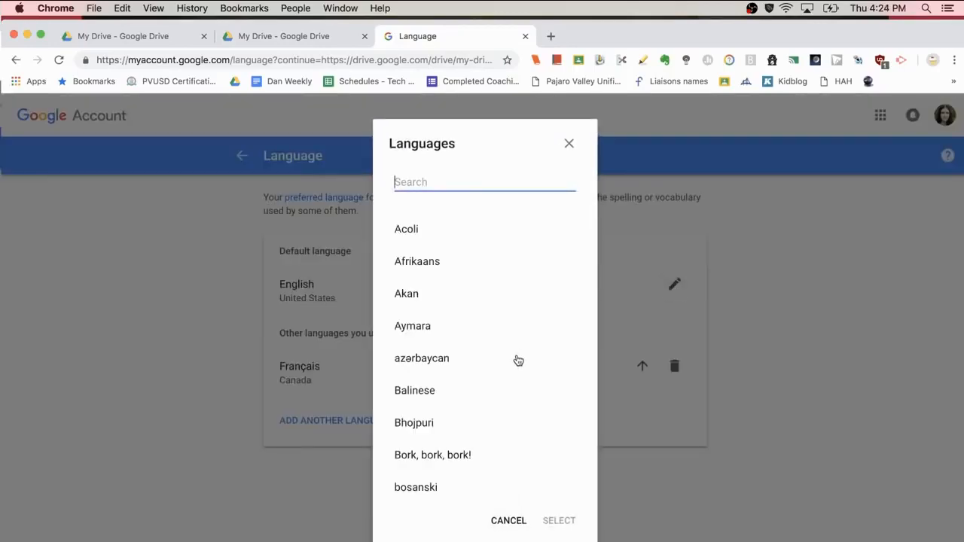
scroll(518, 360, "down", 3)
scroll(518, 360, "up", 2)
left_click(511, 521)
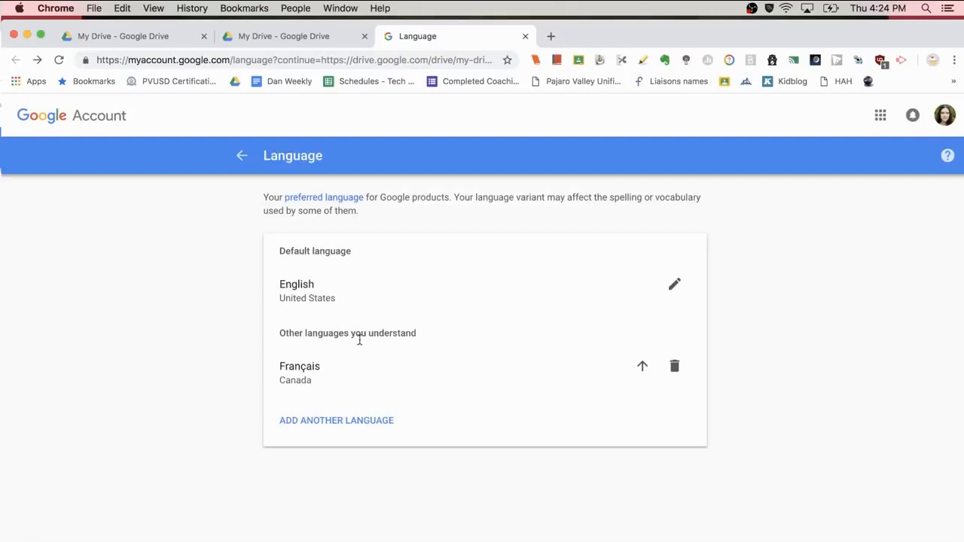
Step: Add Español (Estados Unidos) as another language you understand
left_click(324, 423)
scroll(474, 429, "down", 6)
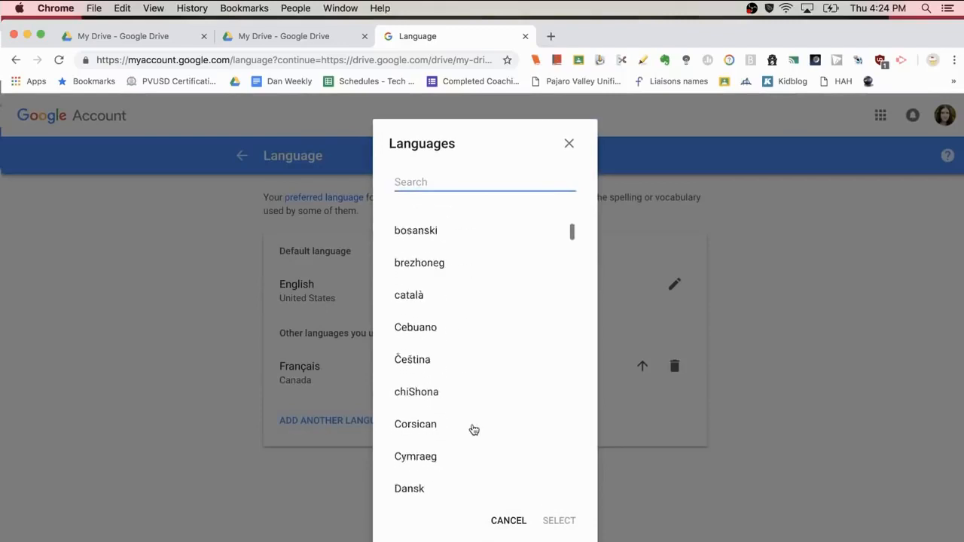
scroll(473, 429, "down", 2)
left_click(422, 379)
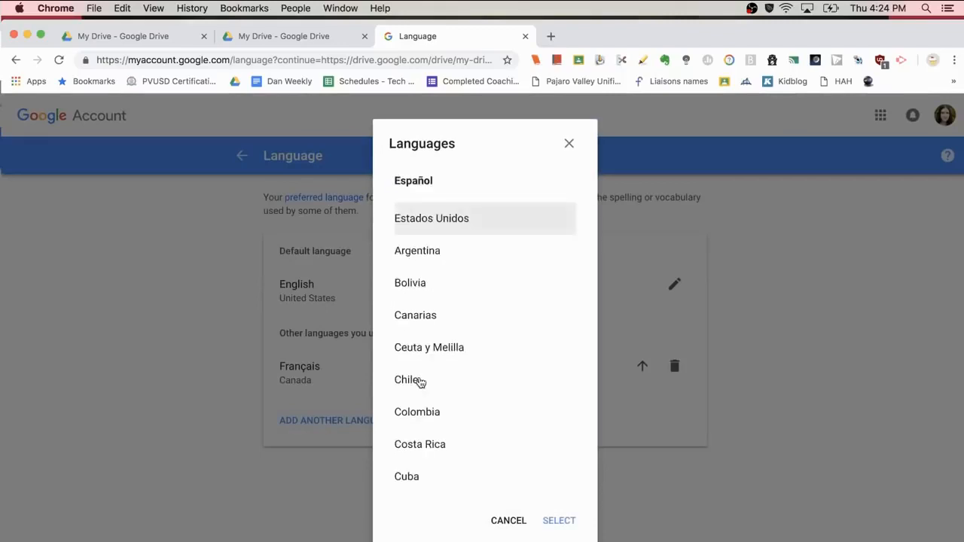
left_click(551, 520)
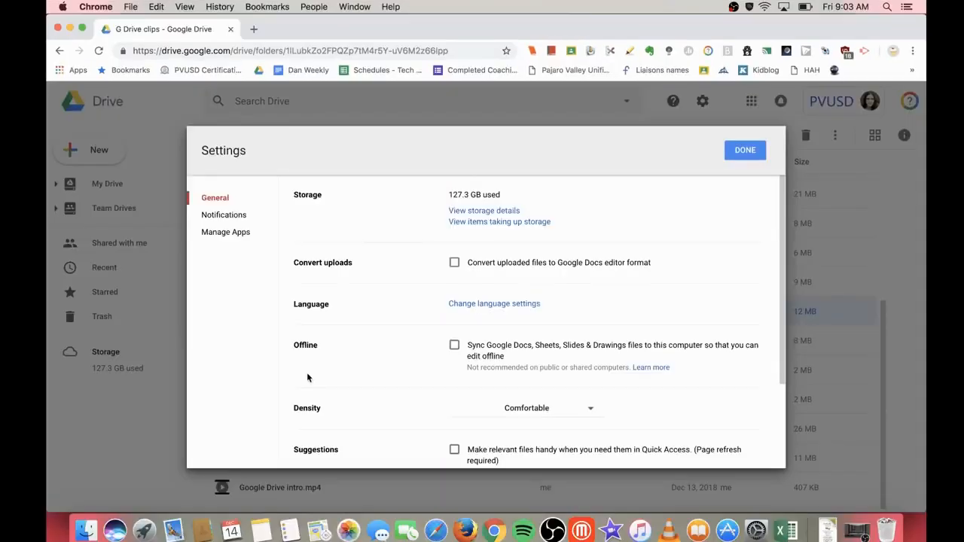
Step: Turn on Quick Access suggestions, keep offline sync unchecked, and save the settings
left_click(454, 347)
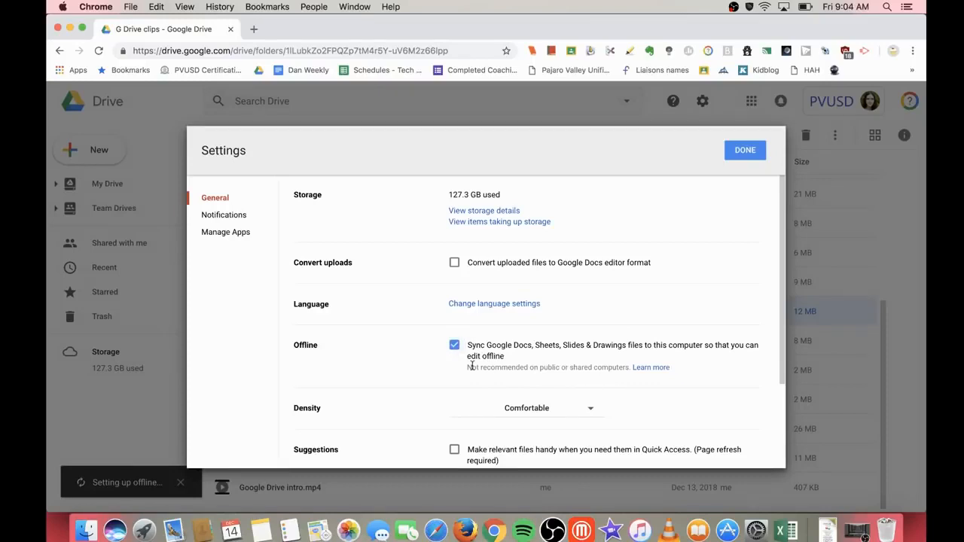
left_click(454, 345)
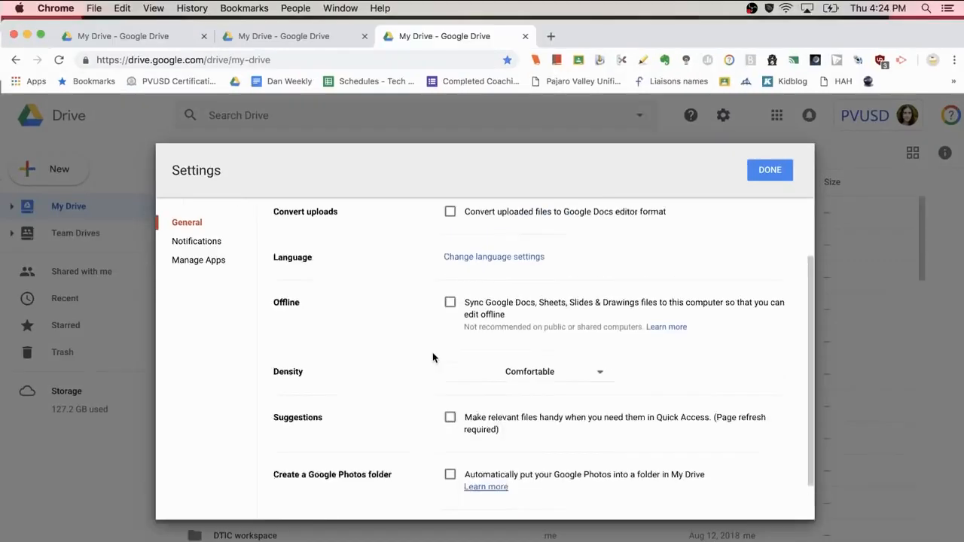
scroll(432, 358, "up", 2)
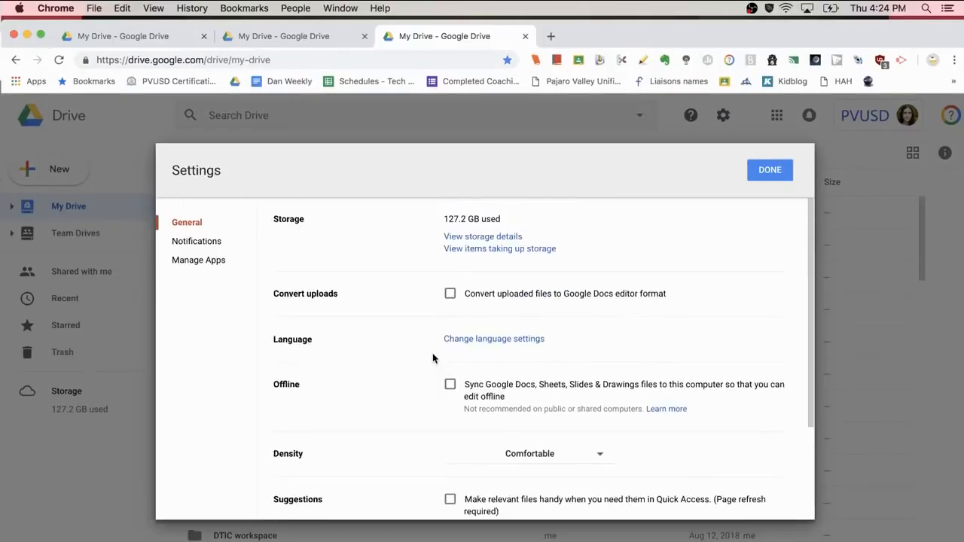
scroll(433, 358, "down", 3)
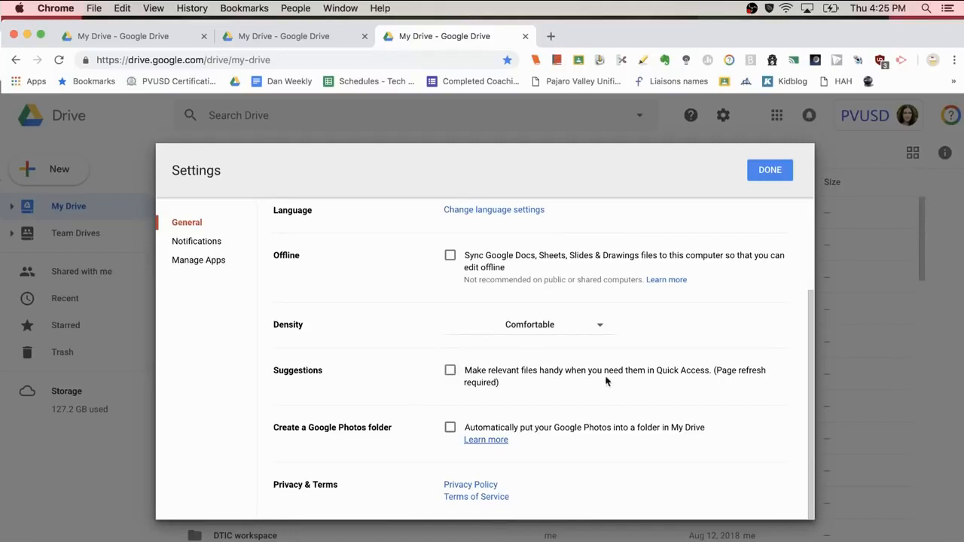
left_click(451, 371)
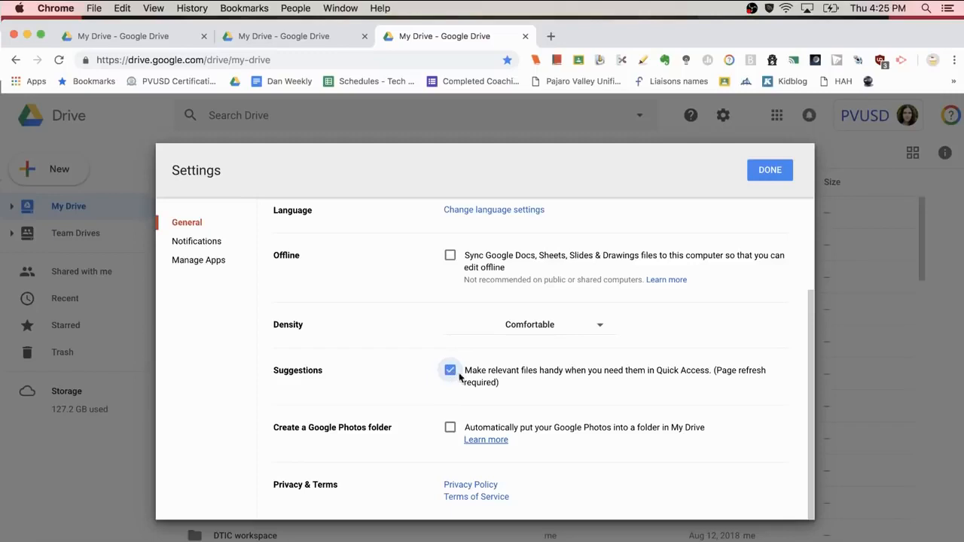
left_click(763, 174)
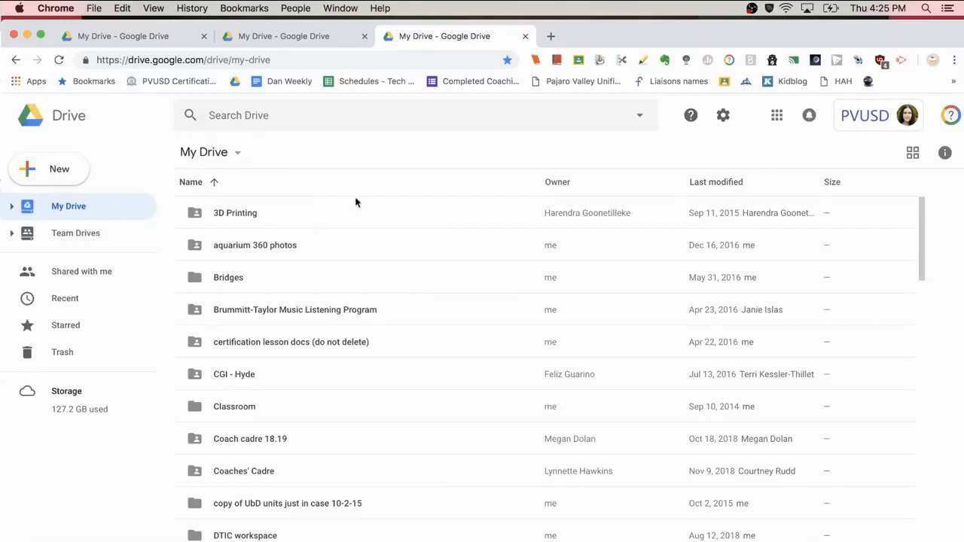
Step: Reload Drive and uncheck Quick Access suggestions in Settings, then review Notifications and Manage Apps
left_click(60, 61)
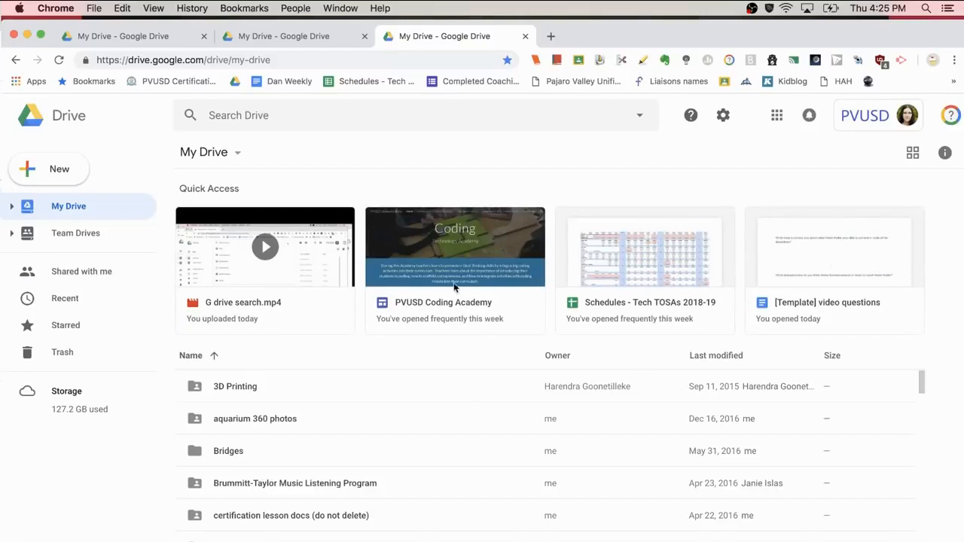
left_click(725, 116)
left_click(742, 154)
scroll(433, 378, "down", 3)
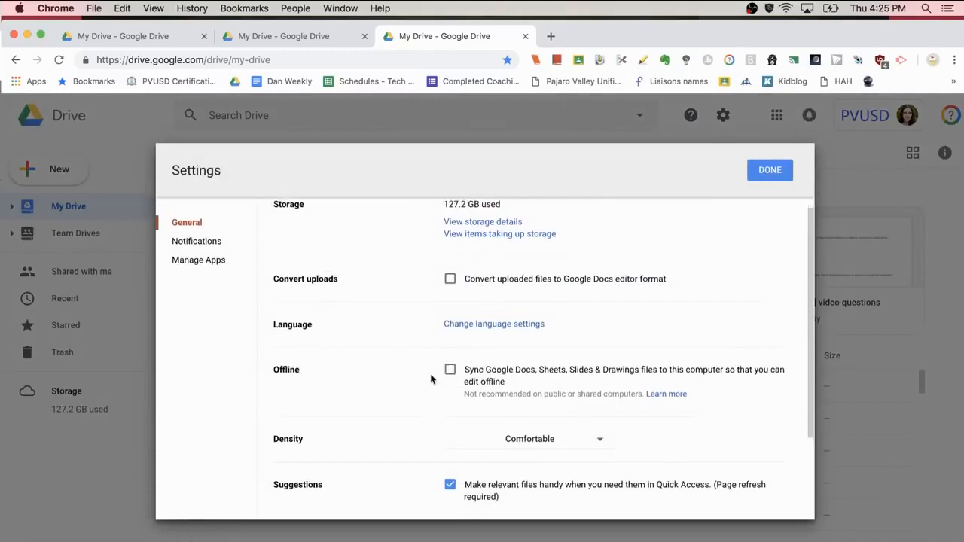
left_click(450, 391)
left_click(450, 391)
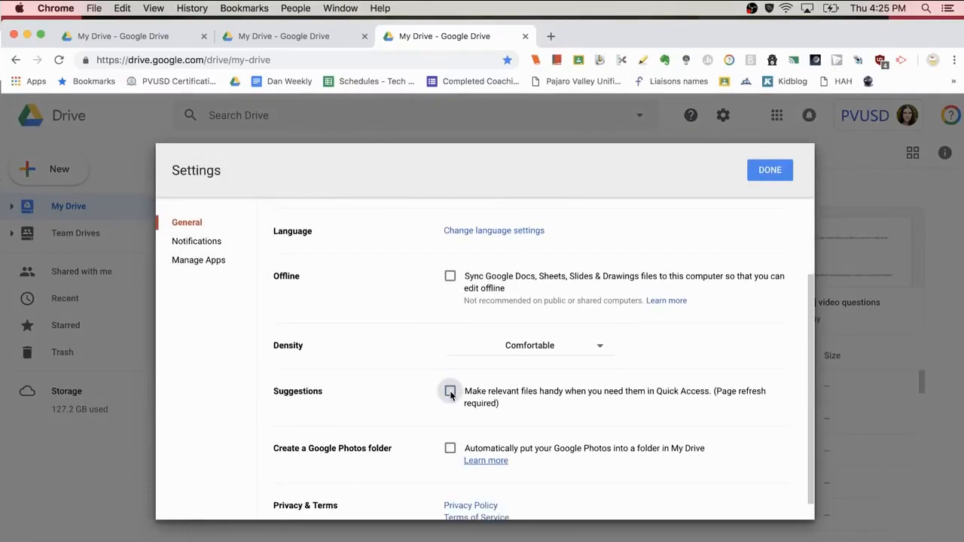
scroll(452, 396, "down", 1)
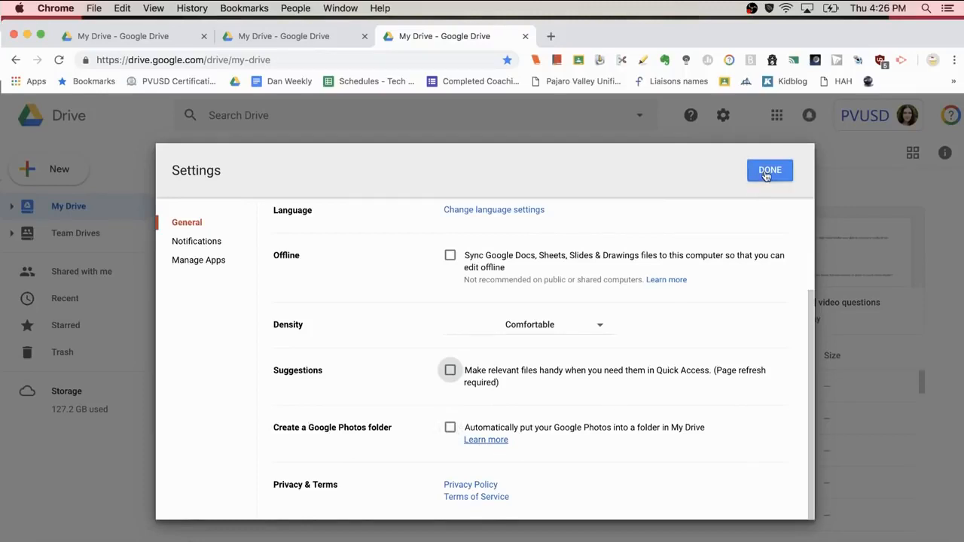
left_click(199, 241)
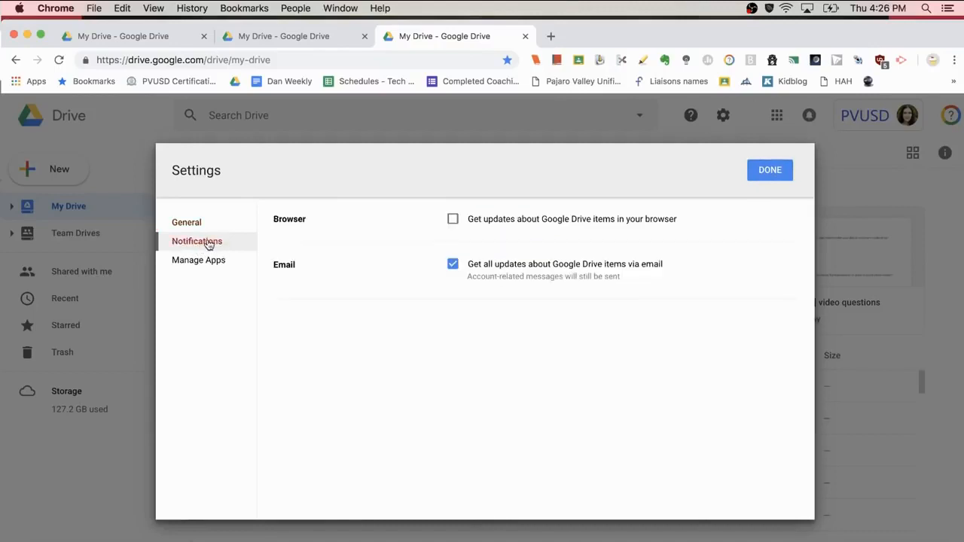
left_click(213, 262)
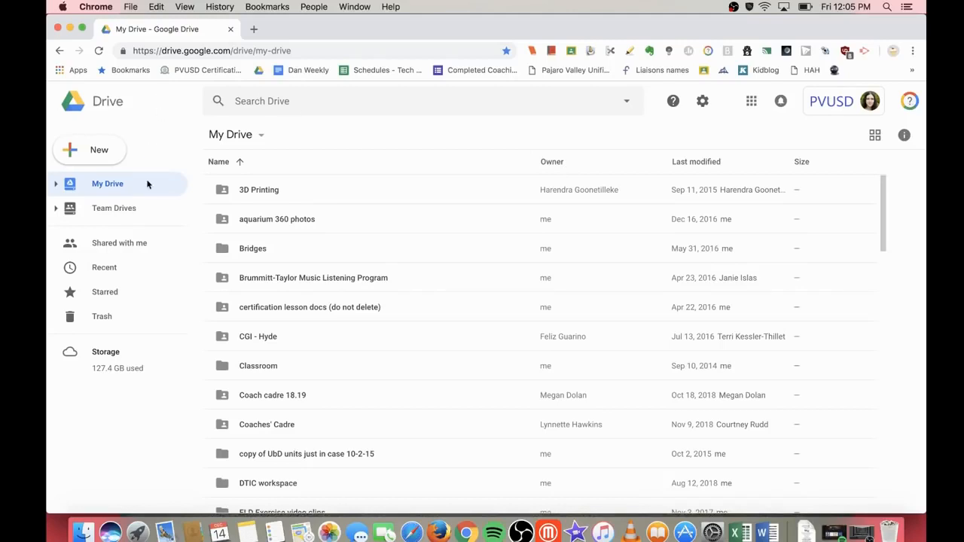
Step: Create a new Team Drive named 'Test Drive' from the Team Drives page
left_click(122, 210)
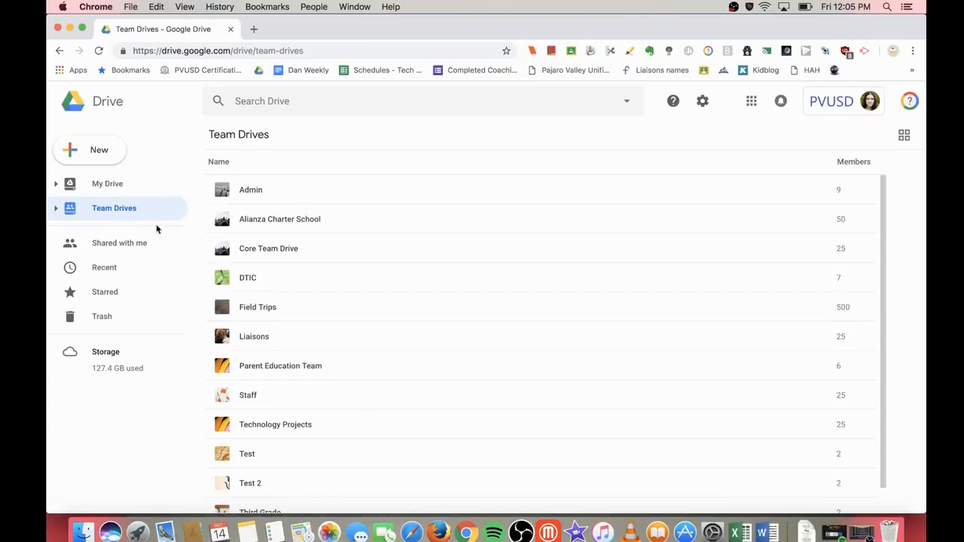
left_click(109, 156)
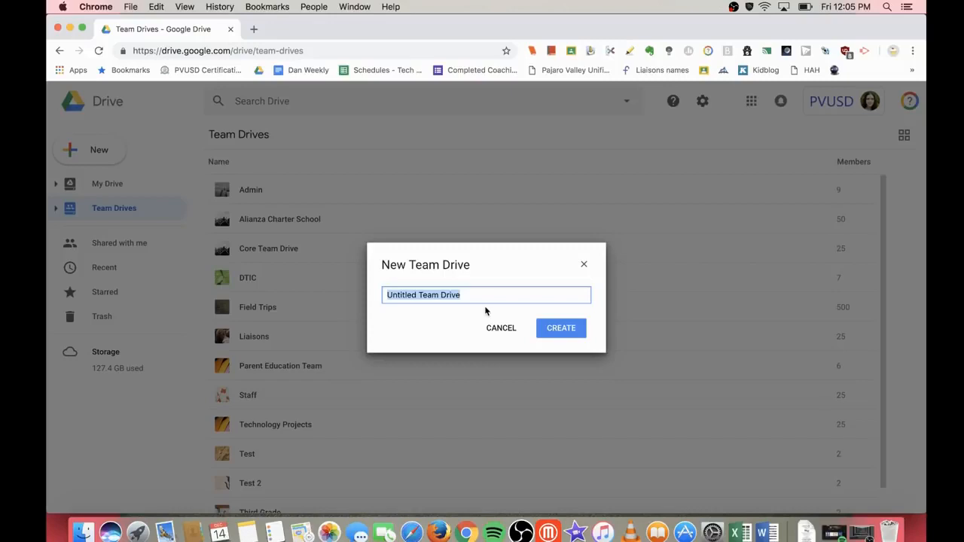
type("Test ")
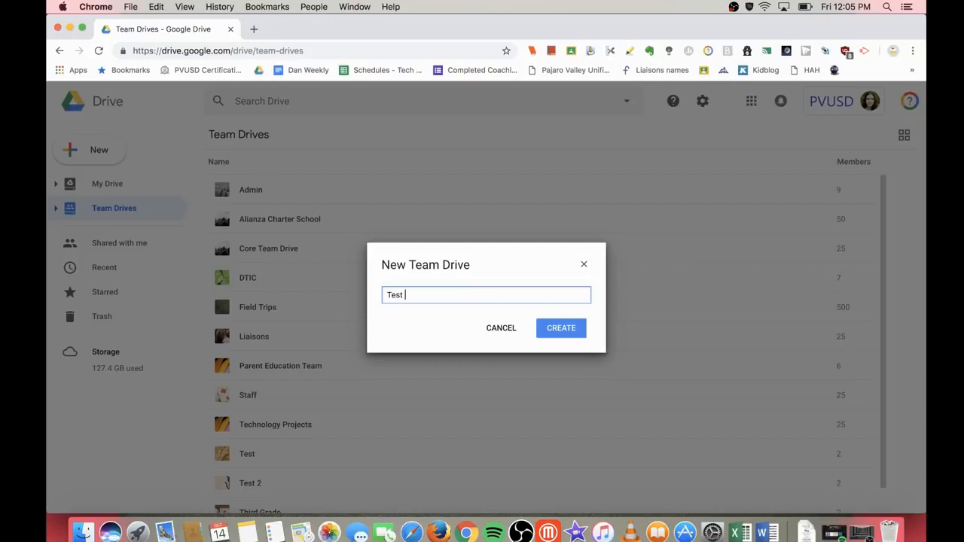
type("Drive")
left_click(575, 332)
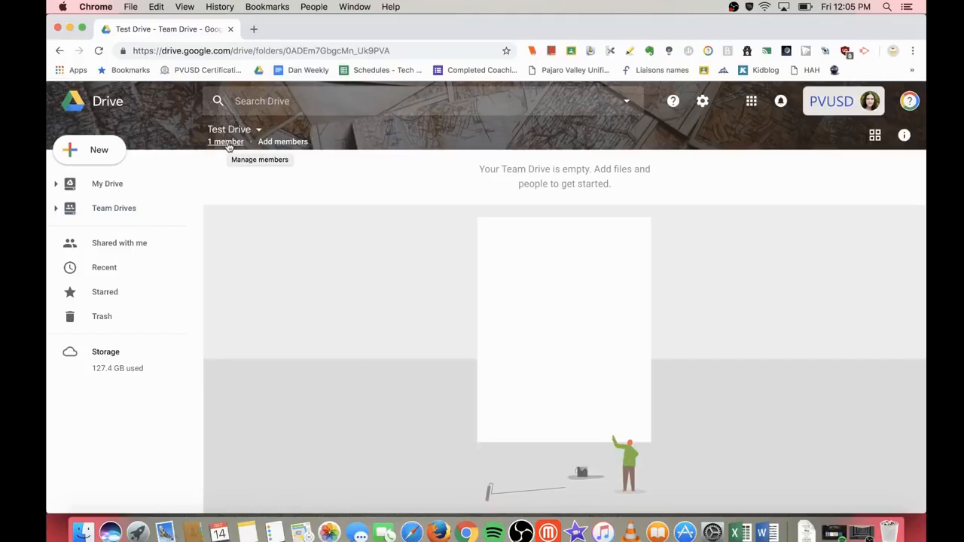
Step: Start adding a member to Test Drive and pick the colleague from the suggestions
left_click(284, 144)
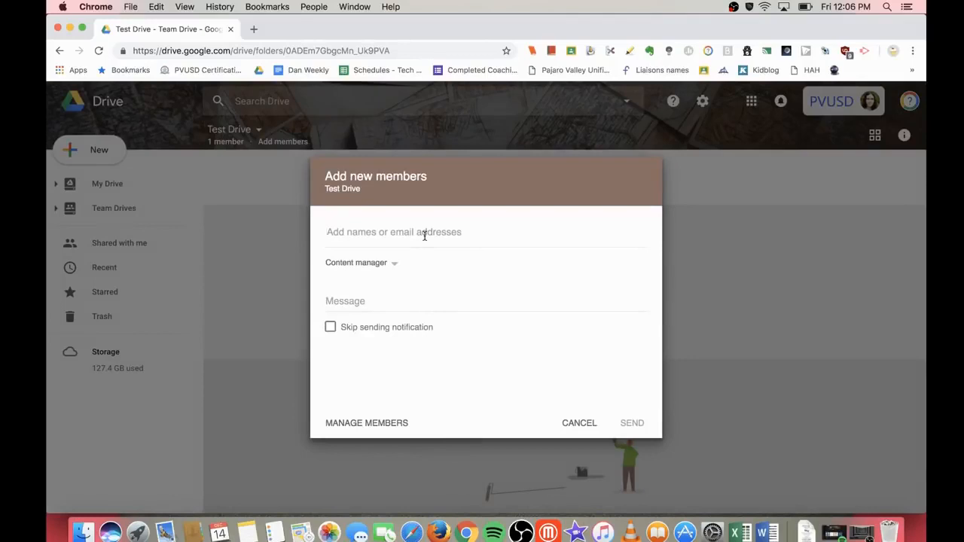
type("courtn")
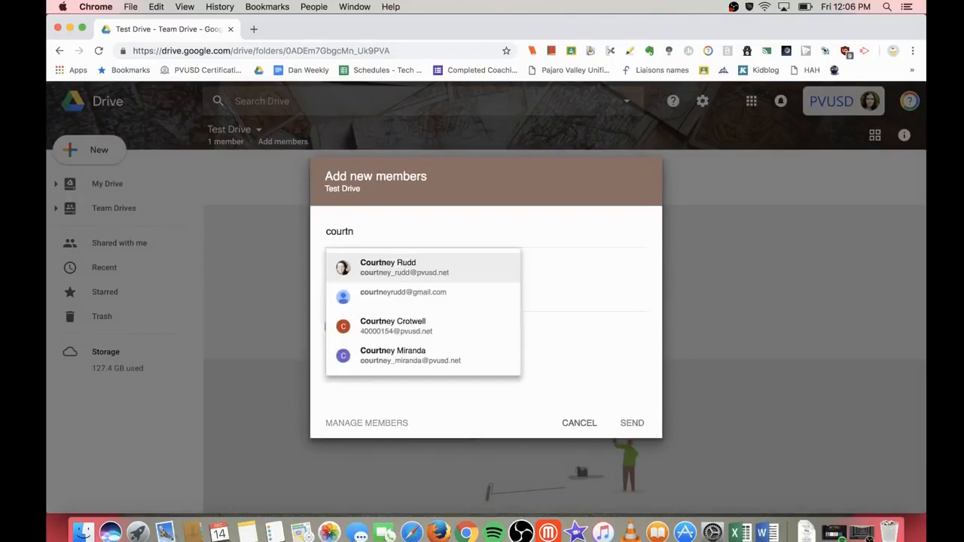
left_click(418, 273)
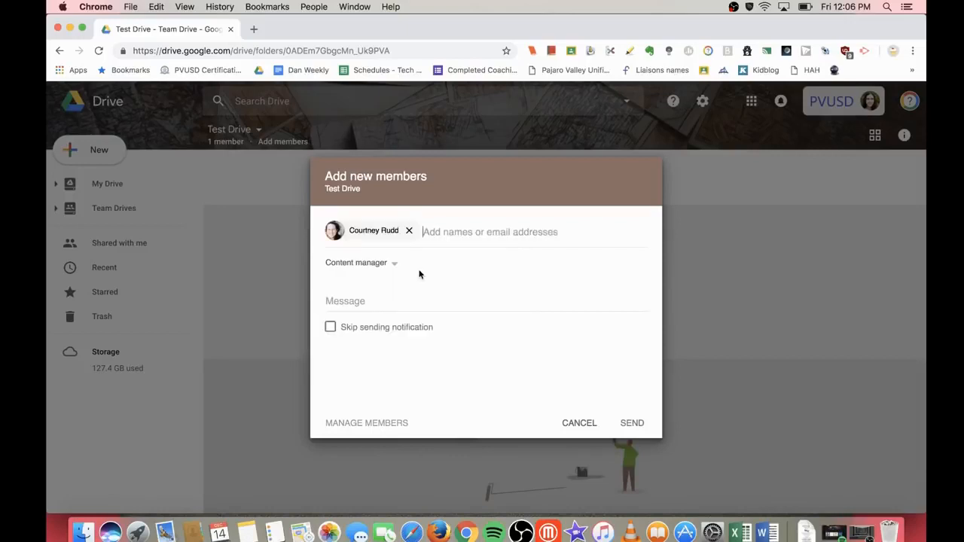
Step: Give the colleague the Content manager role, skip the notification, and add them
left_click(379, 265)
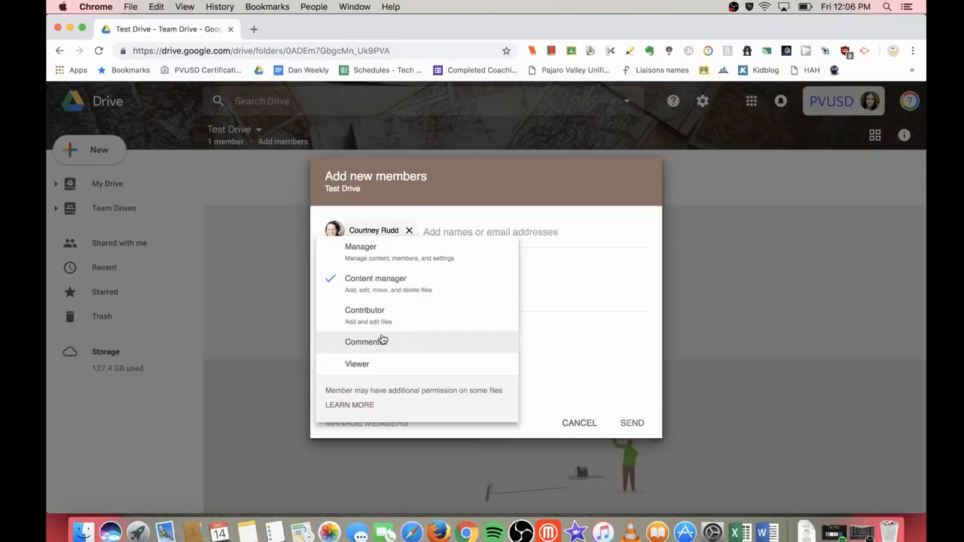
left_click(415, 260)
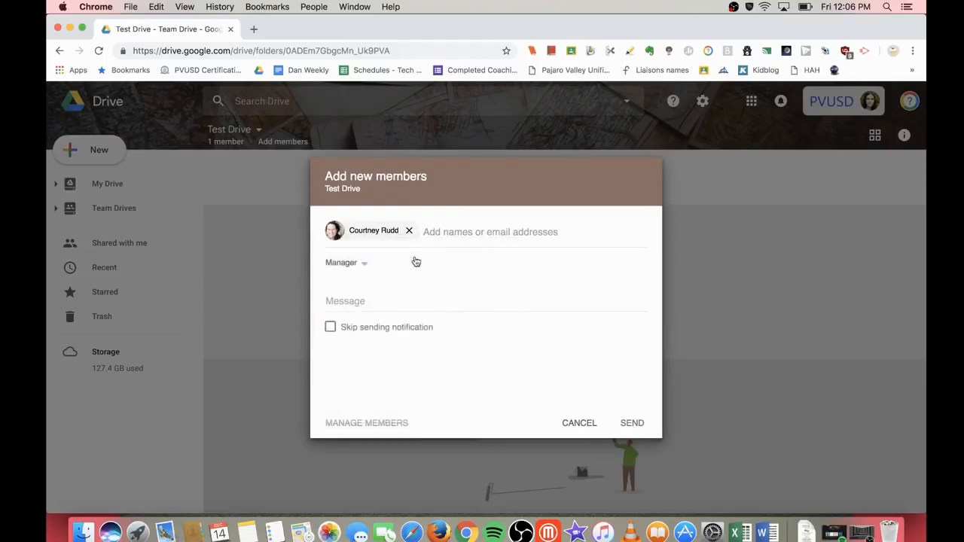
left_click(362, 264)
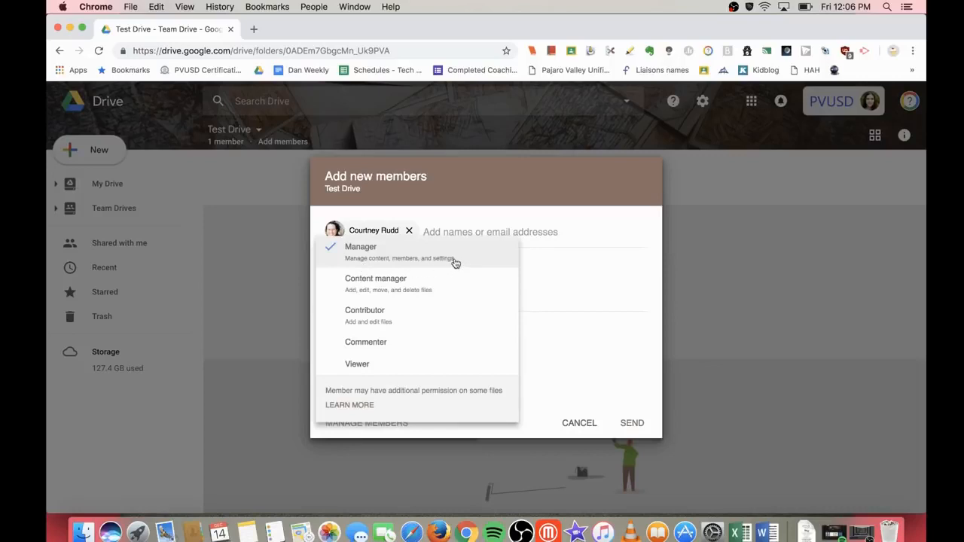
left_click(421, 287)
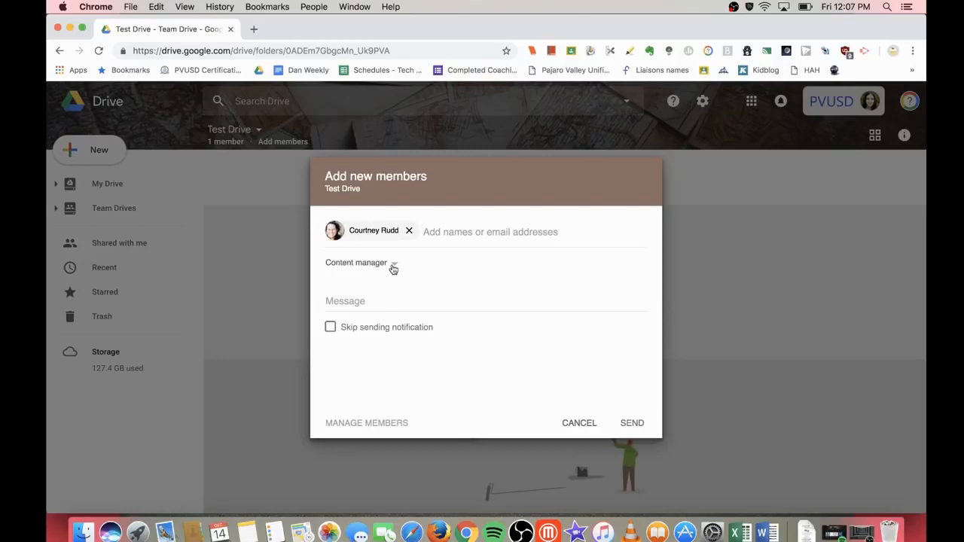
left_click(392, 265)
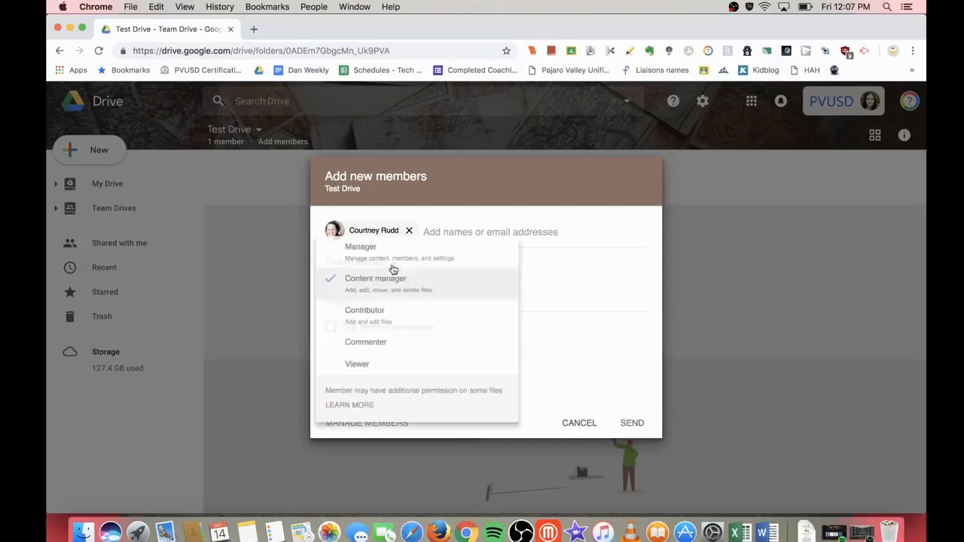
left_click(407, 321)
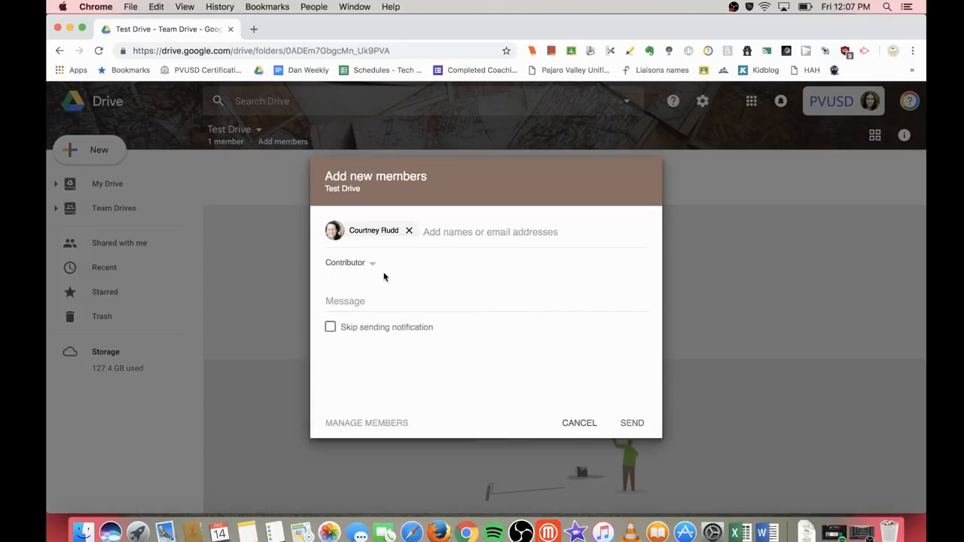
left_click(367, 265)
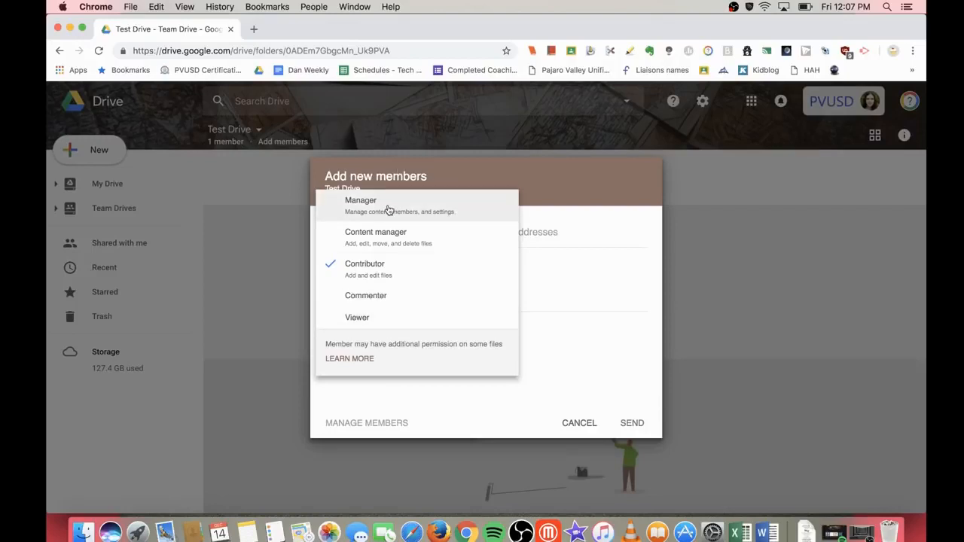
left_click(387, 234)
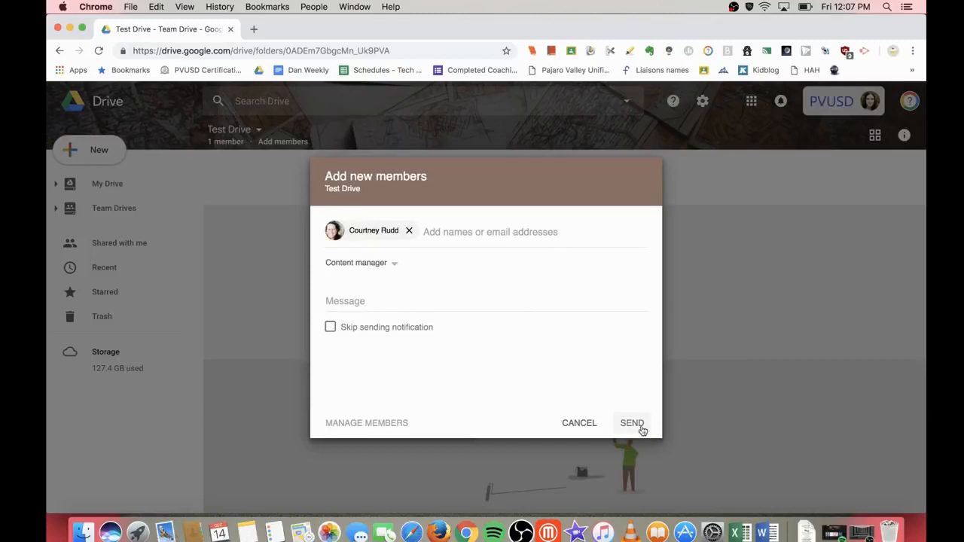
left_click(330, 329)
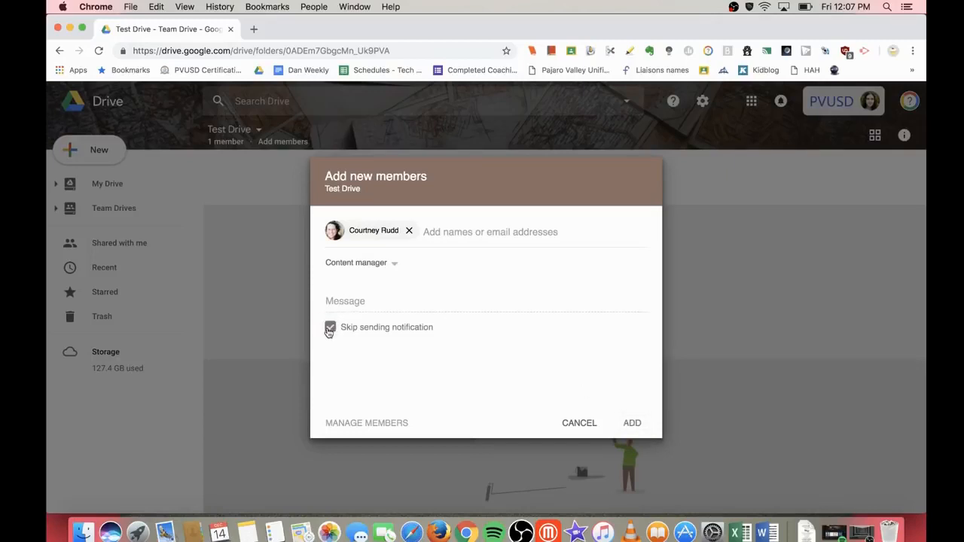
left_click(632, 424)
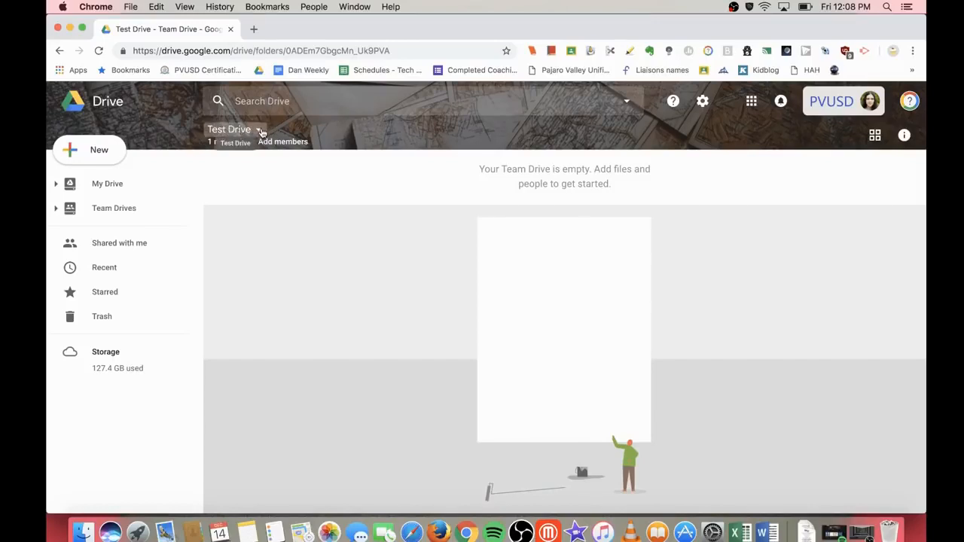
Step: Apply the golden-water theme from the gallery to Test Drive
left_click(259, 130)
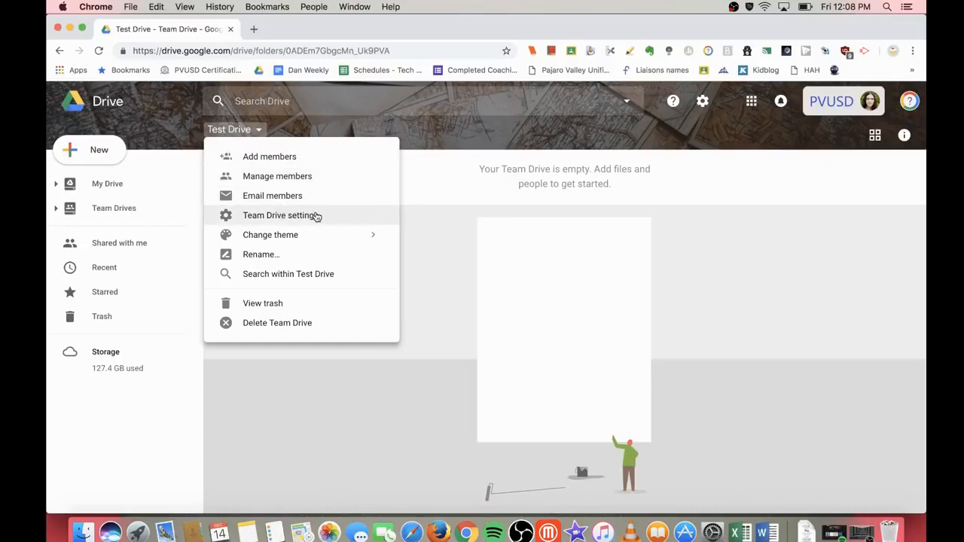
mouse_move(302, 241)
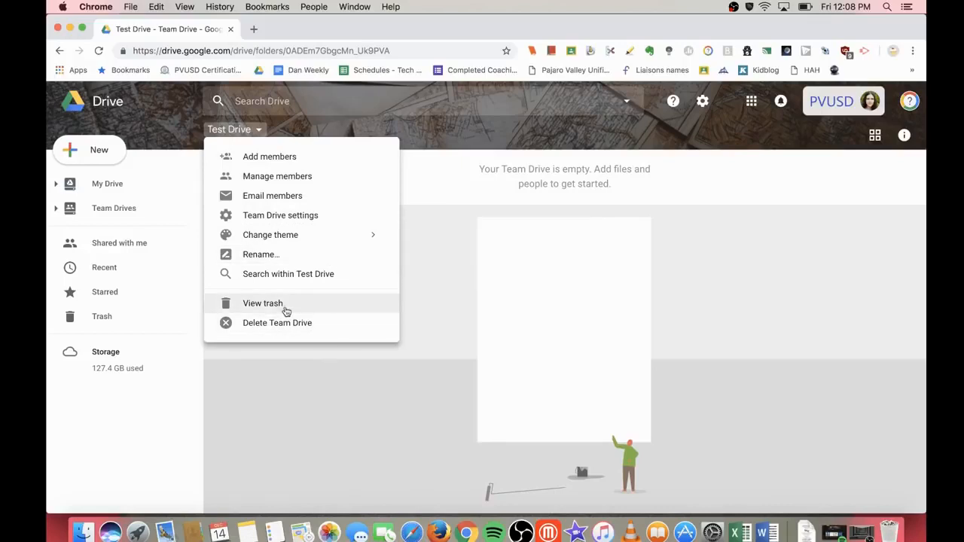
mouse_move(372, 236)
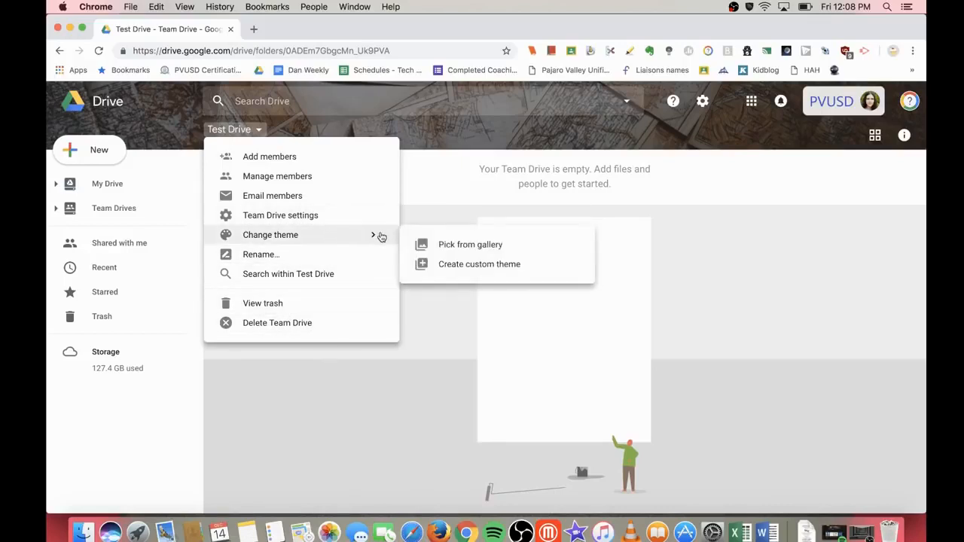
left_click(464, 245)
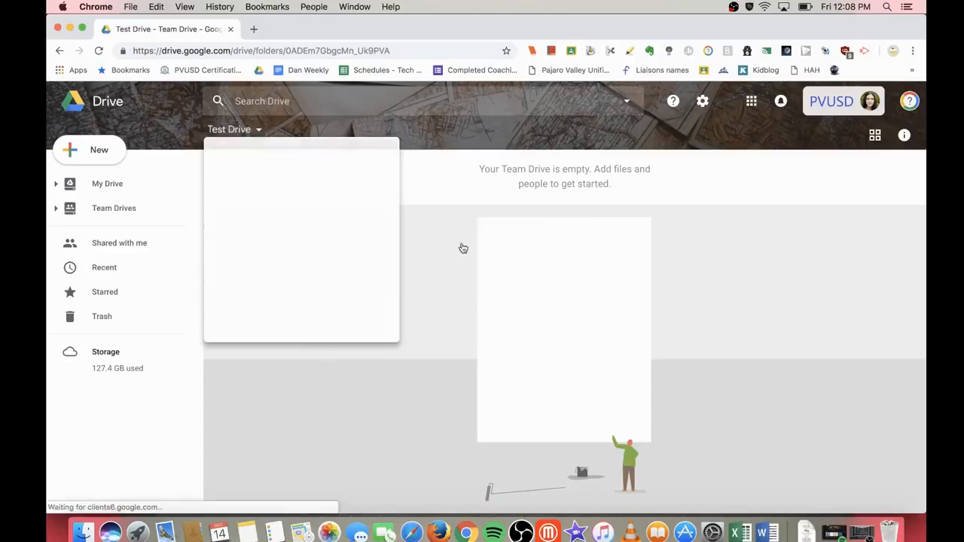
scroll(348, 319, "down", 10)
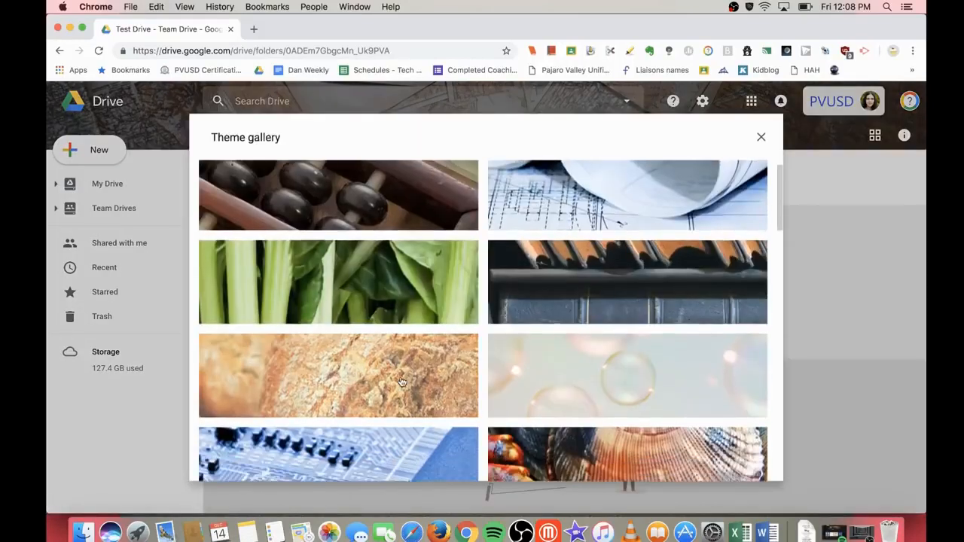
scroll(400, 371, "down", 5)
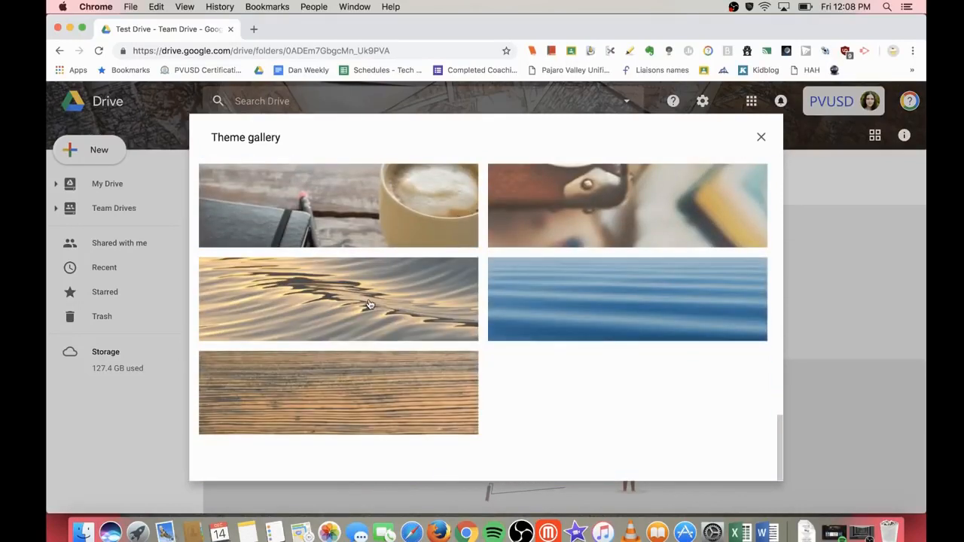
left_click(369, 303)
left_click(759, 471)
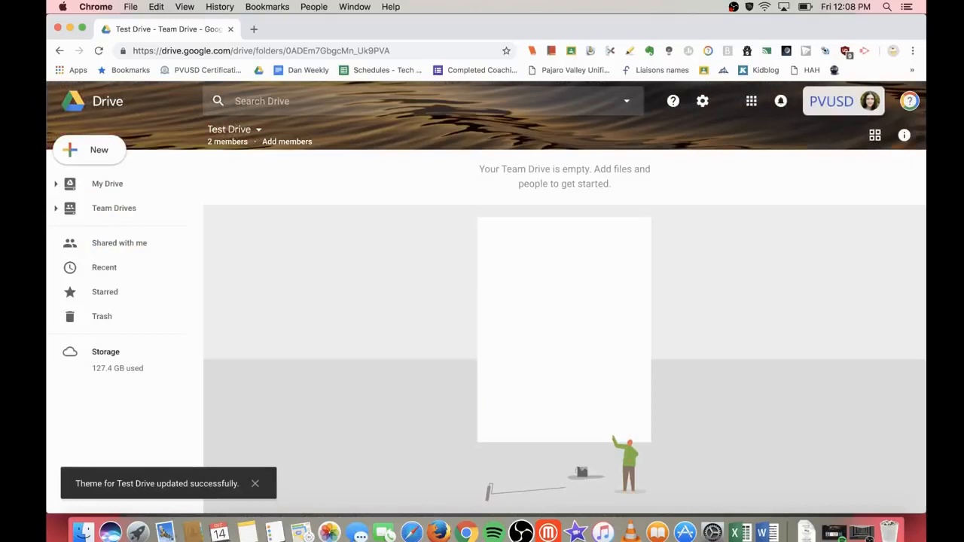
Step: Reopen Test Drive from the Team Drives list and show its options menu
left_click(57, 209)
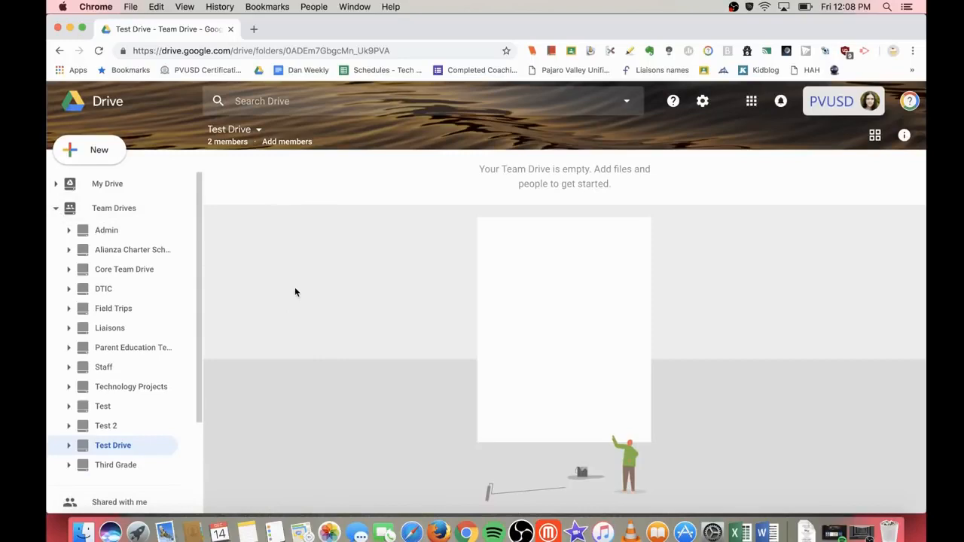
left_click(111, 207)
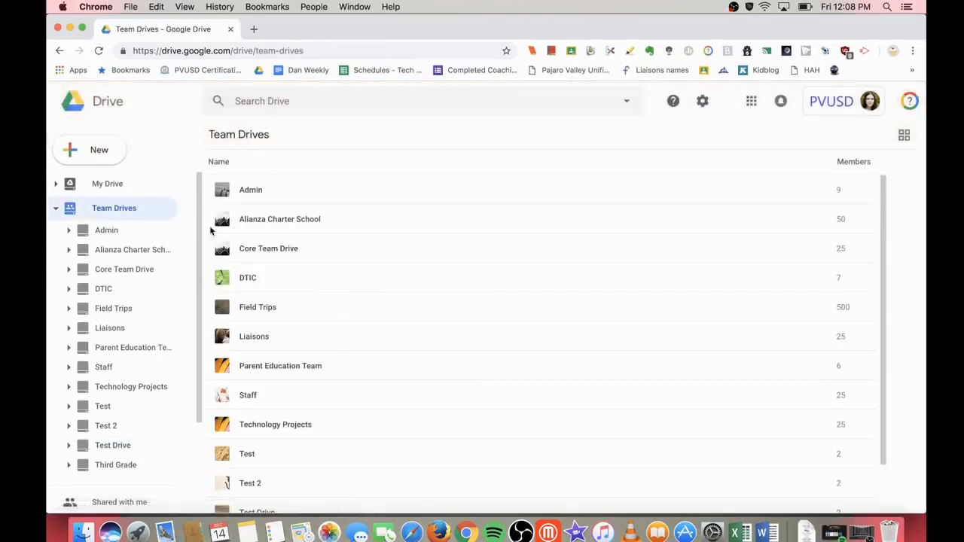
scroll(256, 418, "down", 2)
left_click(264, 461)
double_click(264, 460)
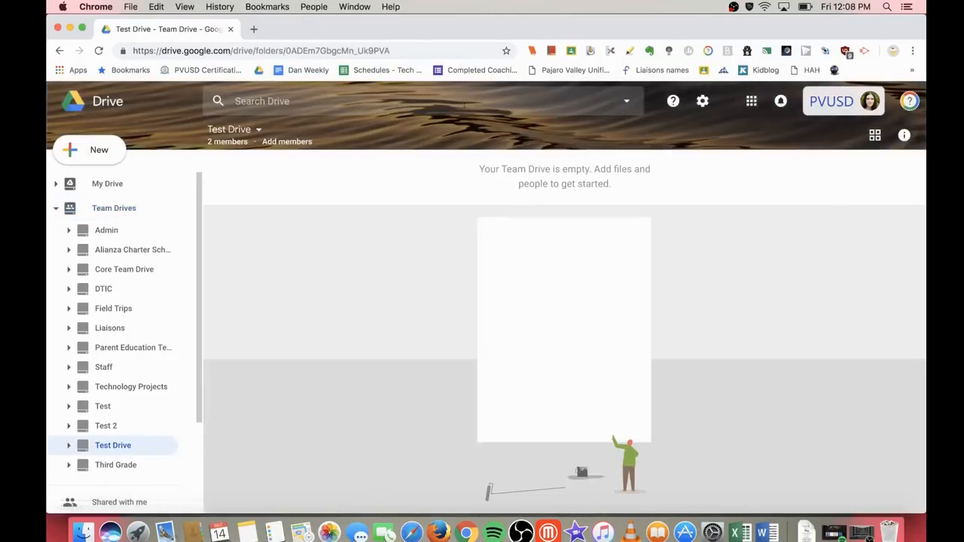
left_click(257, 131)
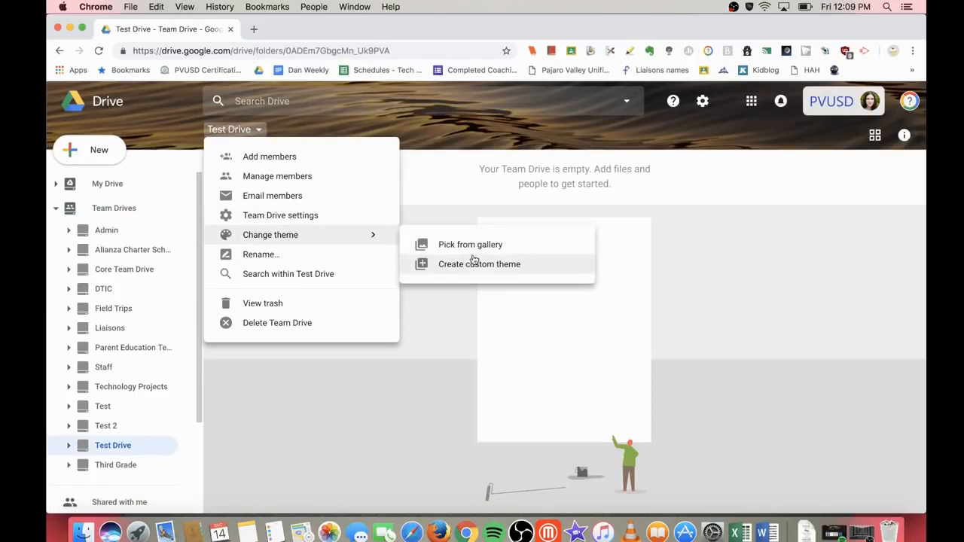
Step: Search images for 'cat' and choose cat background.png for a custom theme
left_click(488, 266)
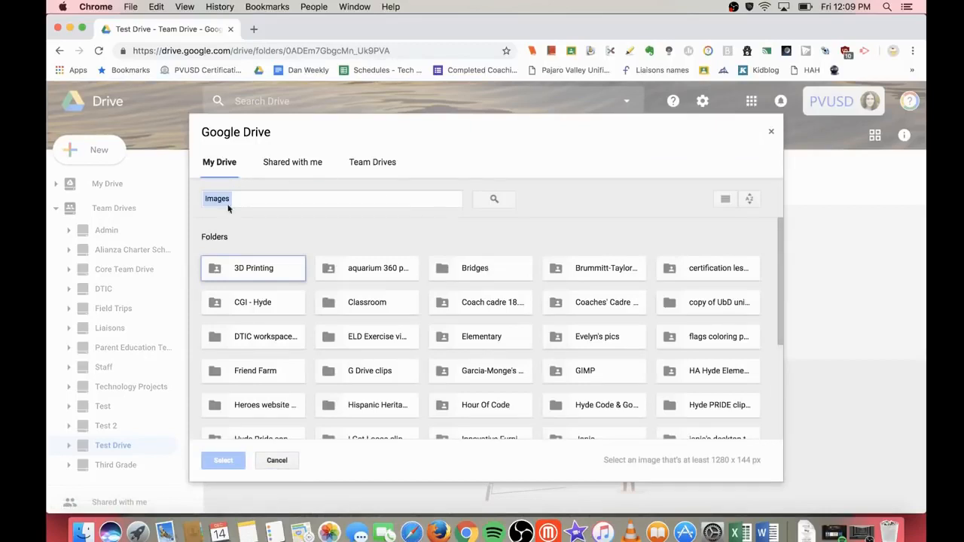
left_click(316, 198)
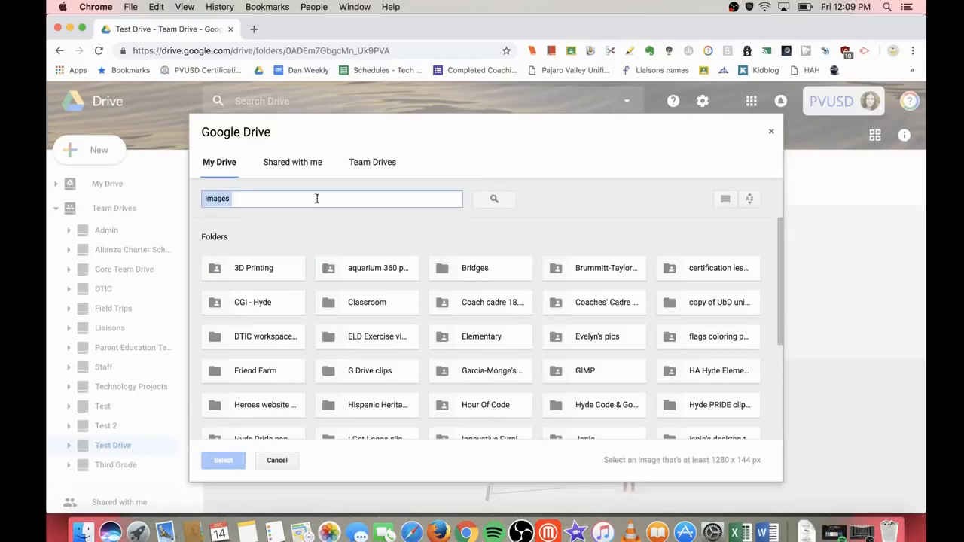
type("cat")
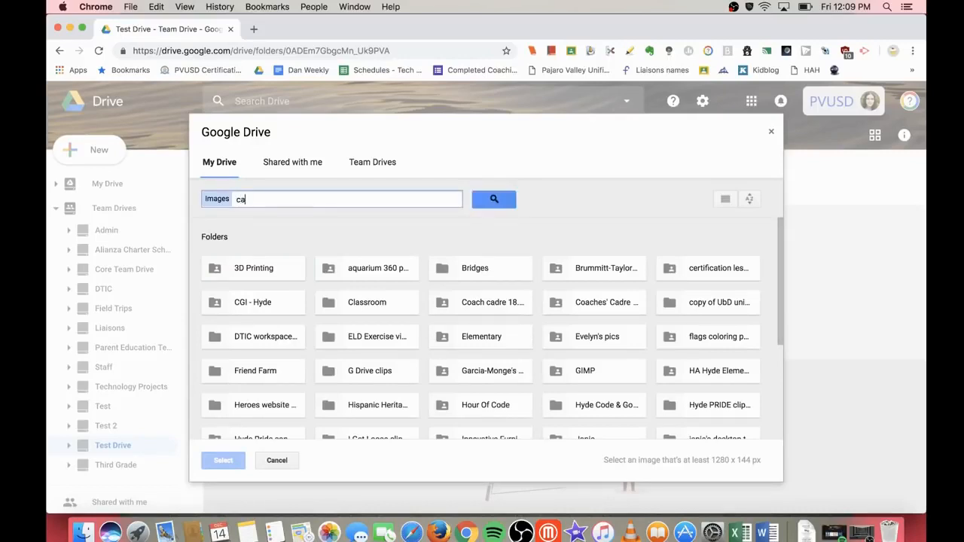
key("Return")
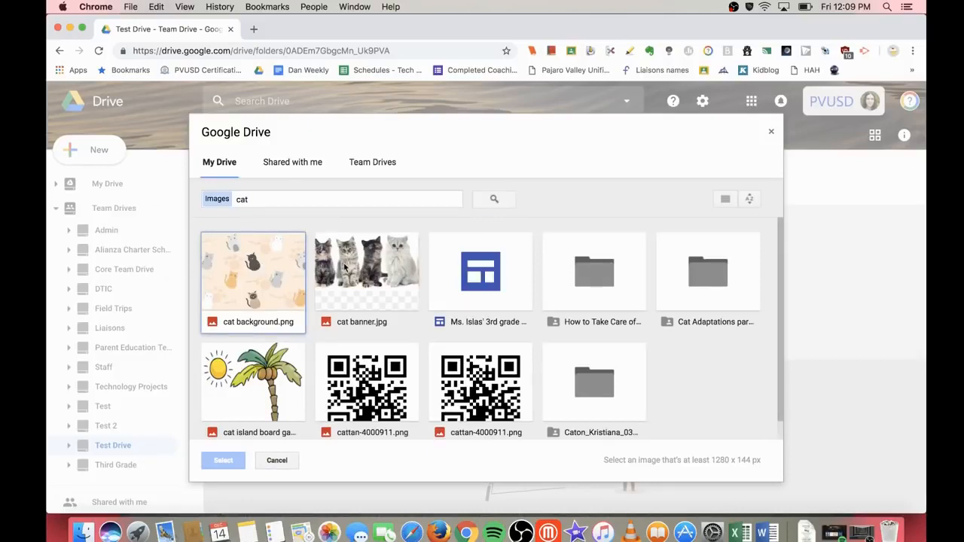
left_click(278, 281)
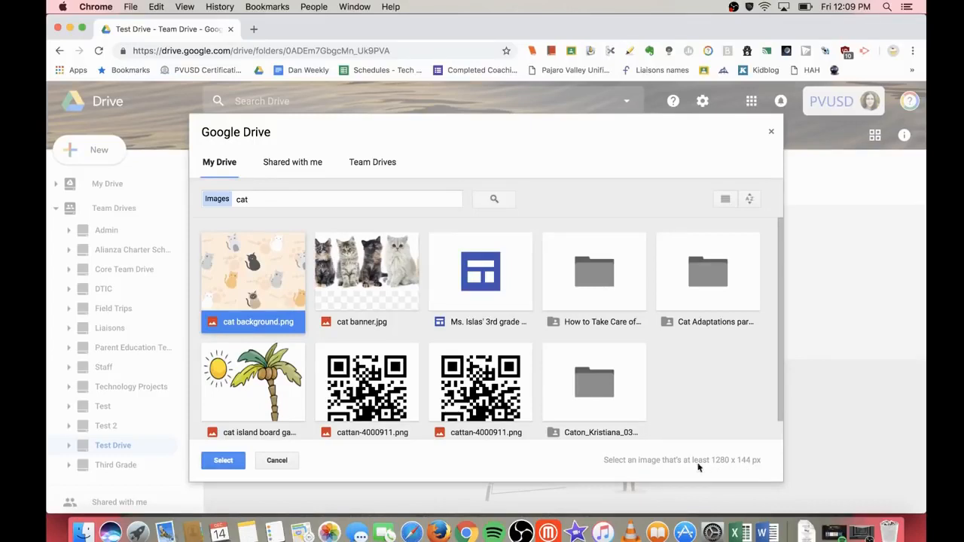
left_click(224, 460)
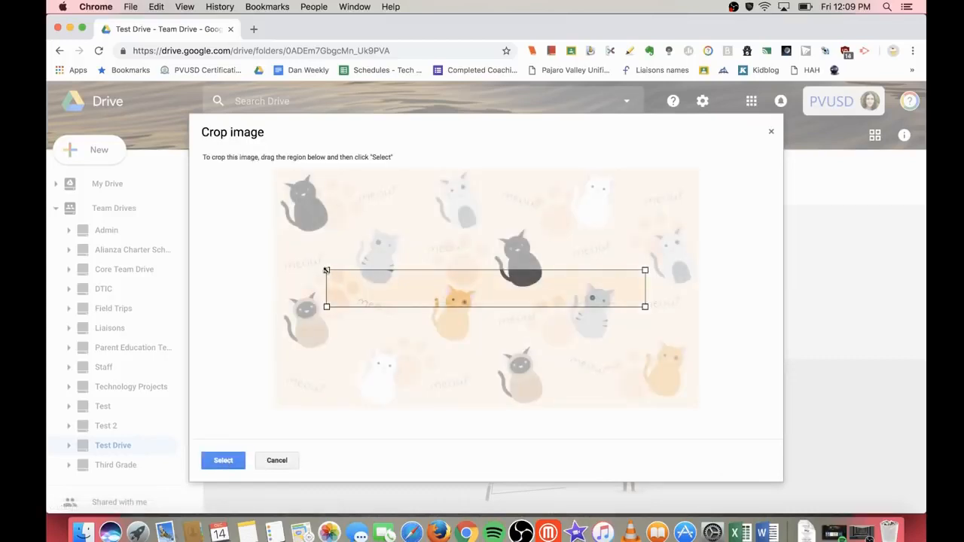
Step: Drag the crop box into a wide strip across the middle row of cats
left_click_drag(326, 270, 273, 263)
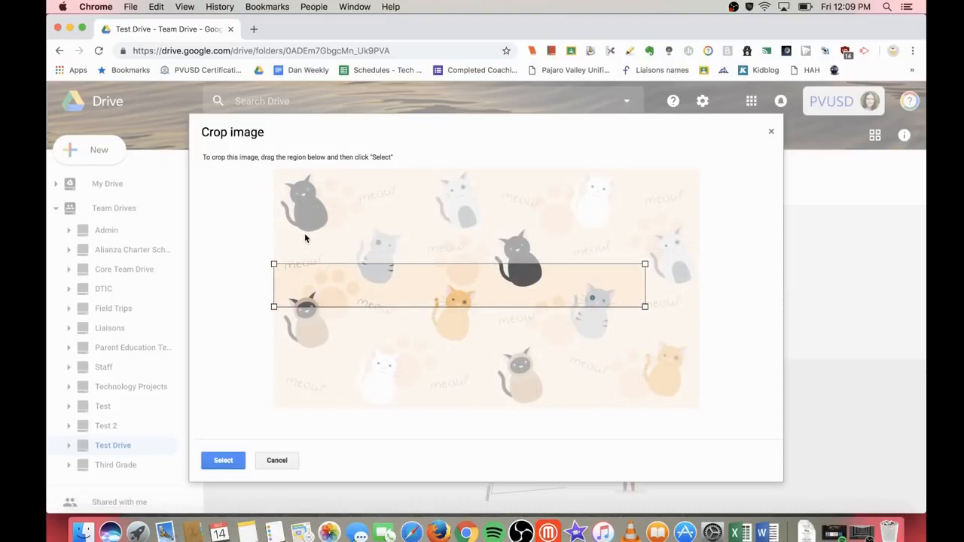
left_click_drag(646, 308, 684, 333)
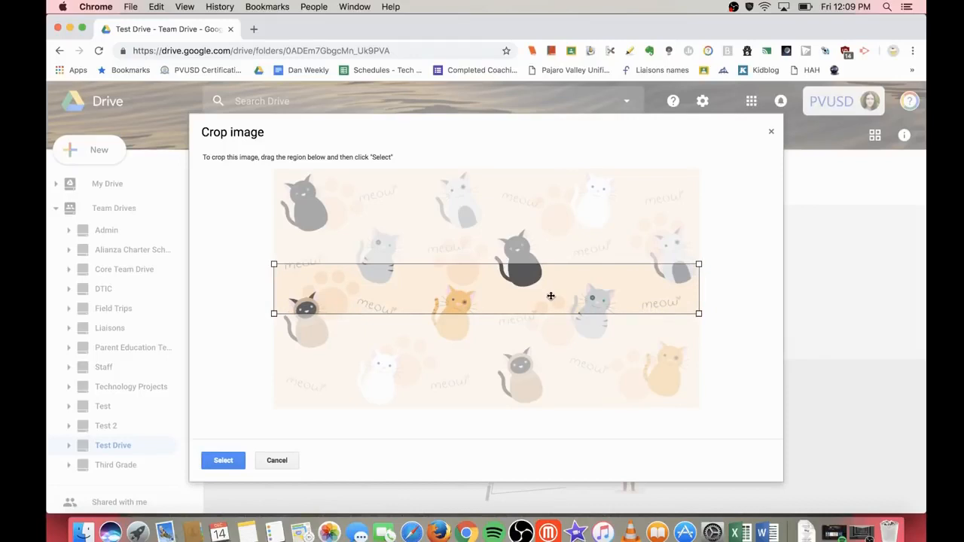
left_click_drag(551, 296, 600, 270)
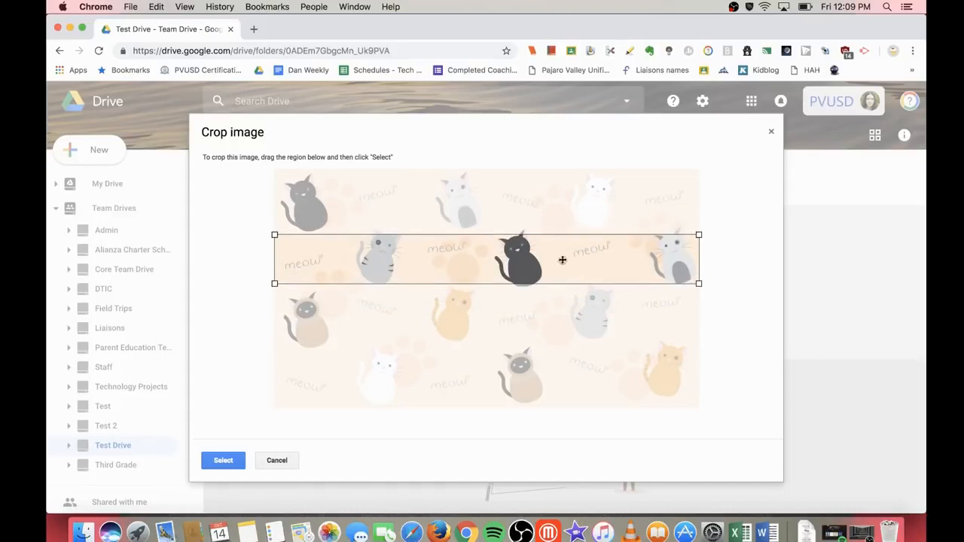
Step: Accept the cat banner crop and save the custom theme with a pink colour
left_click(219, 460)
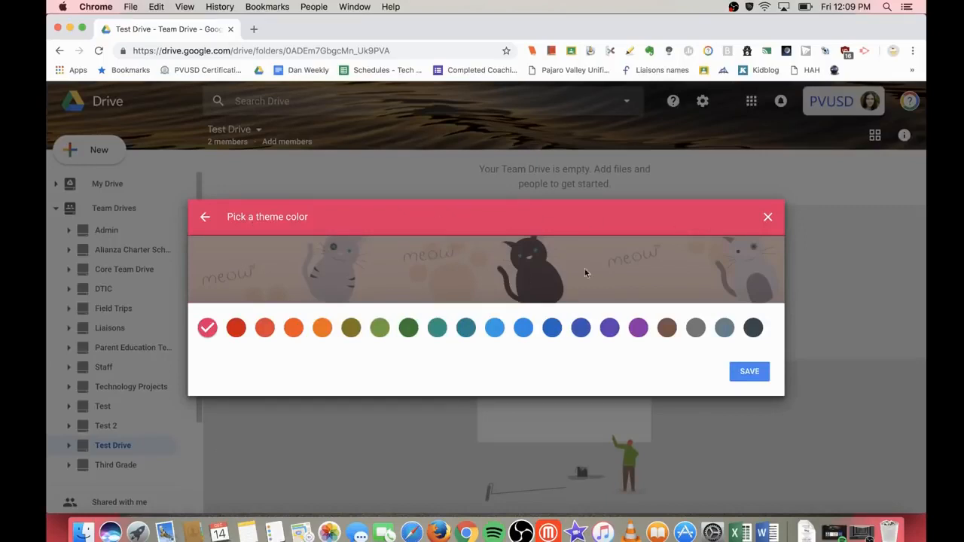
left_click(233, 330)
left_click(379, 329)
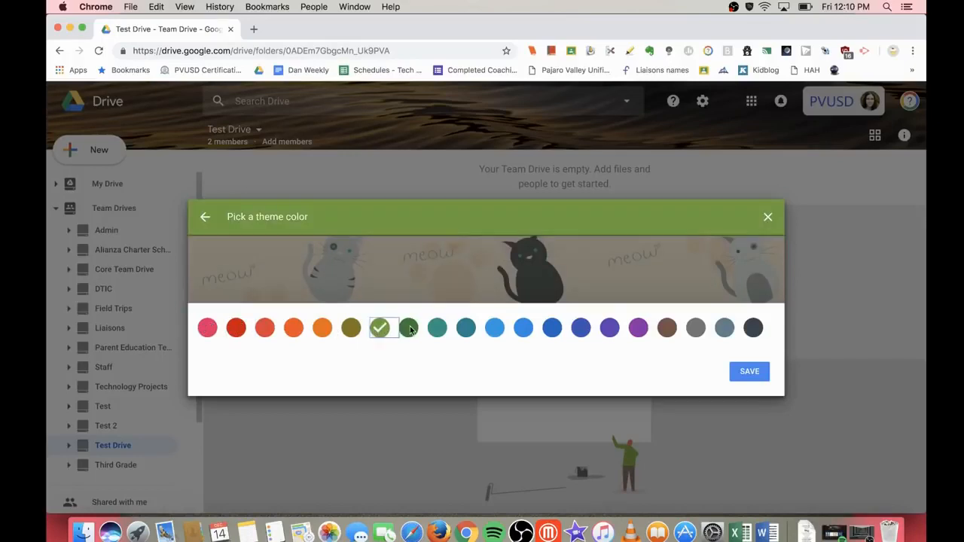
left_click(409, 329)
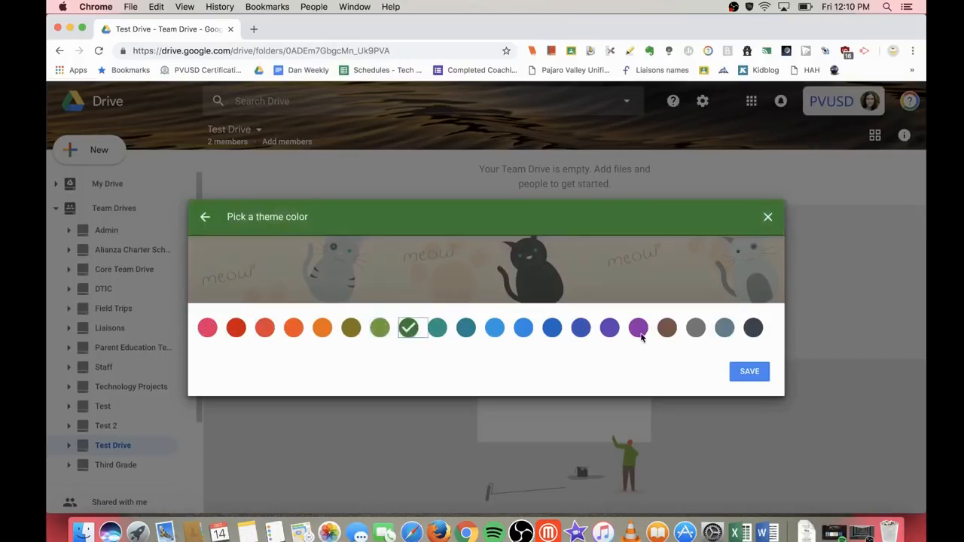
left_click(213, 332)
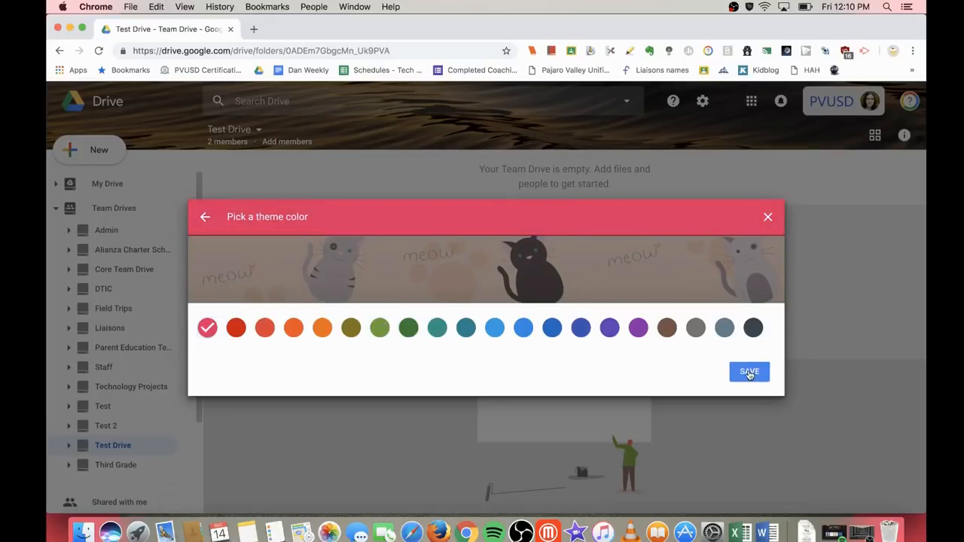
left_click(750, 373)
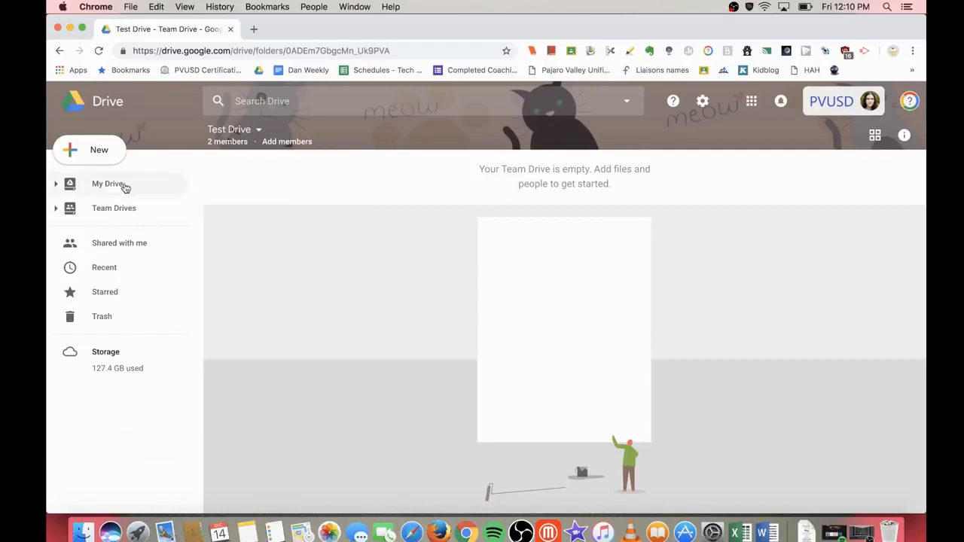
left_click(104, 159)
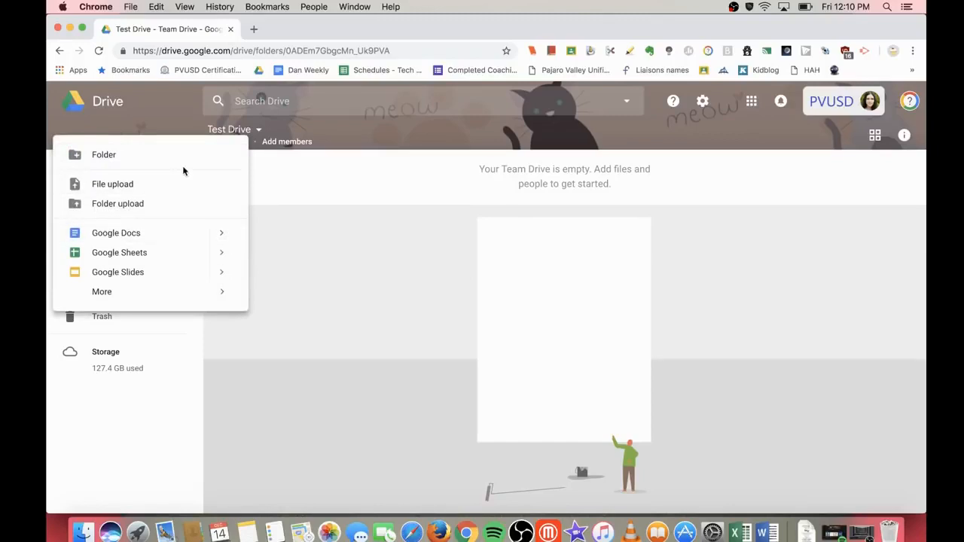
Step: Dismiss the New menu and return to the My Drive folder list
left_click(287, 171)
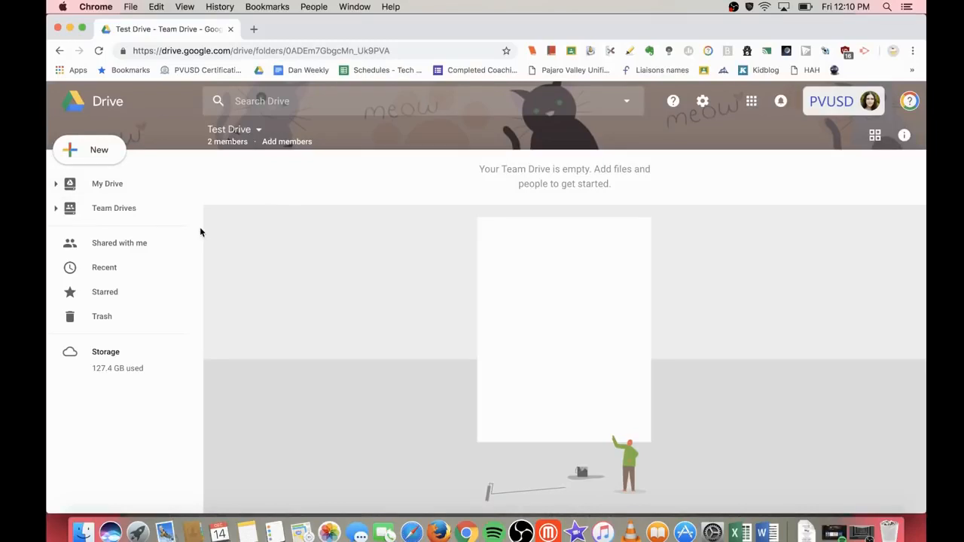
left_click(115, 187)
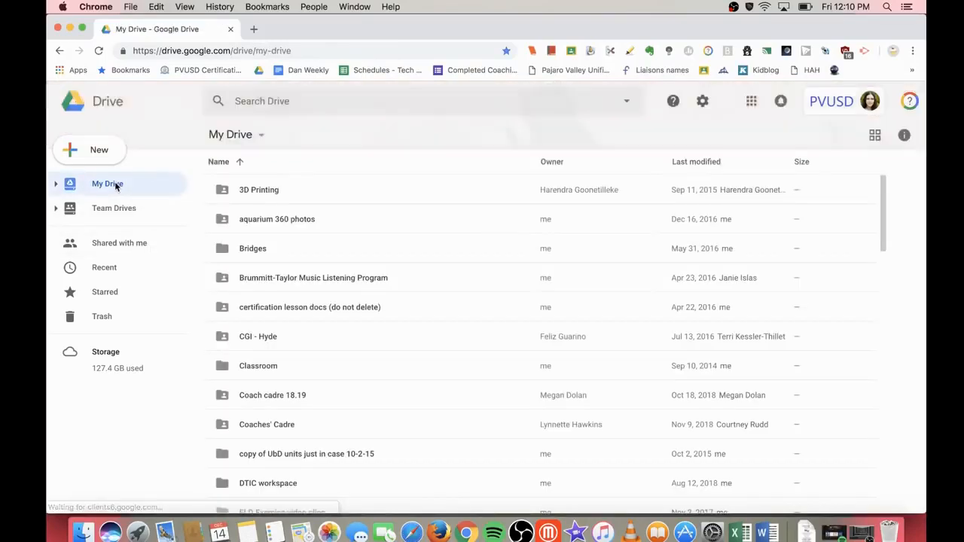
left_click(266, 250)
right_click(266, 250)
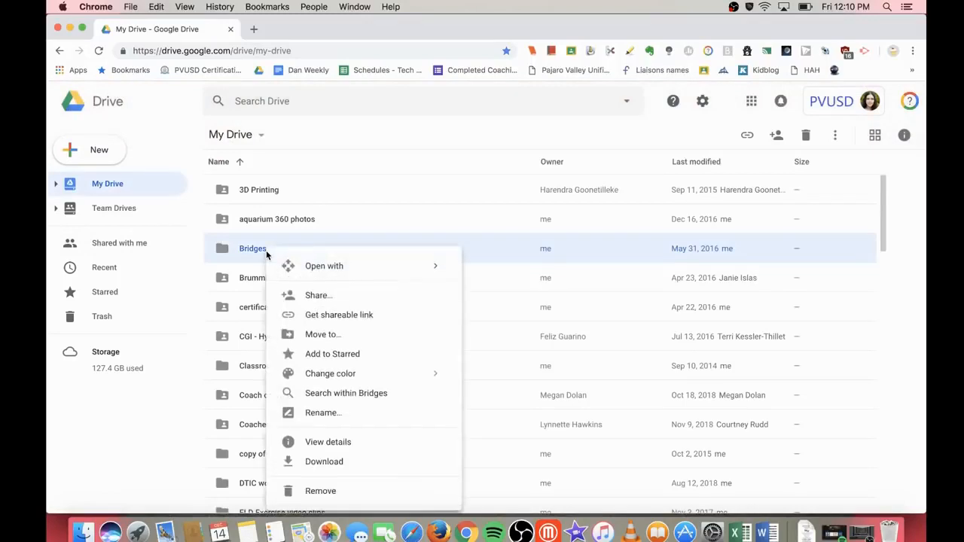
left_click(360, 337)
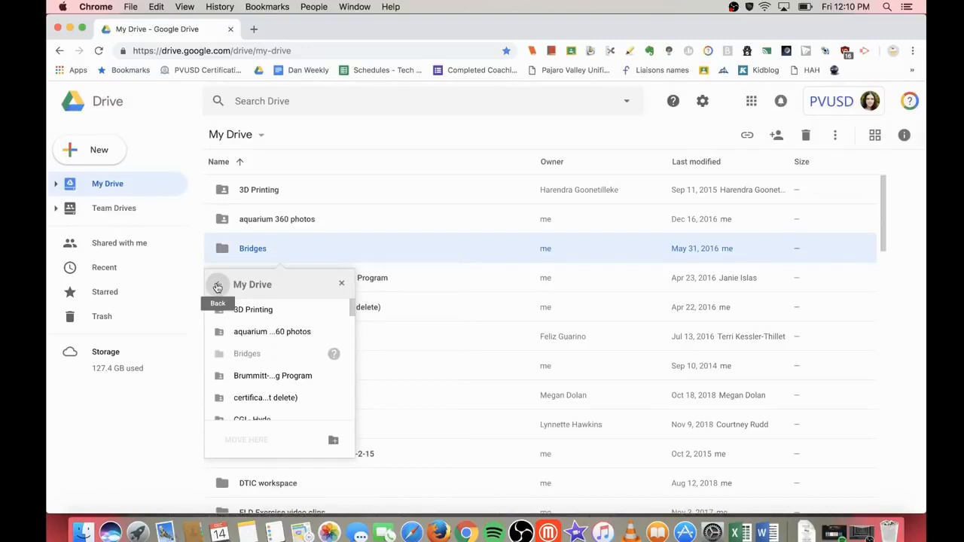
left_click(217, 286)
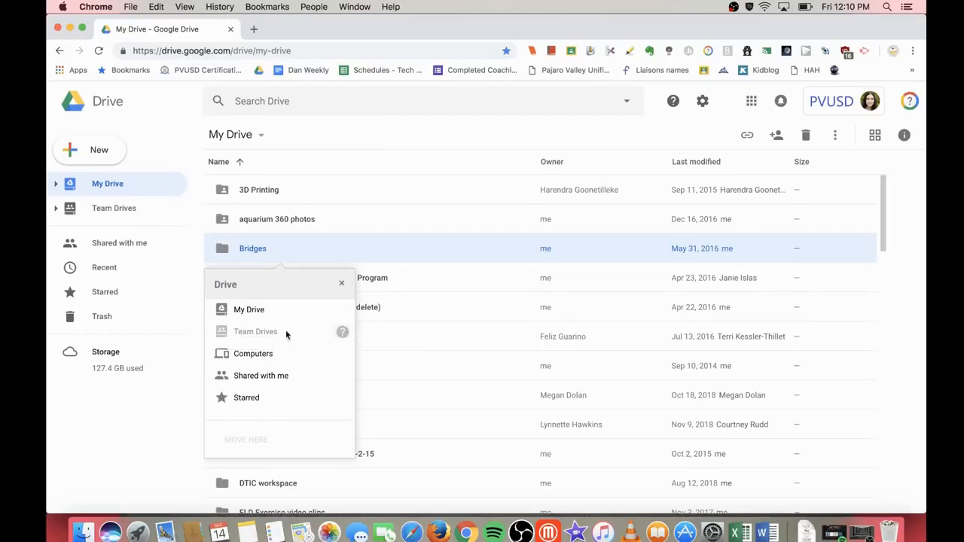
mouse_move(343, 335)
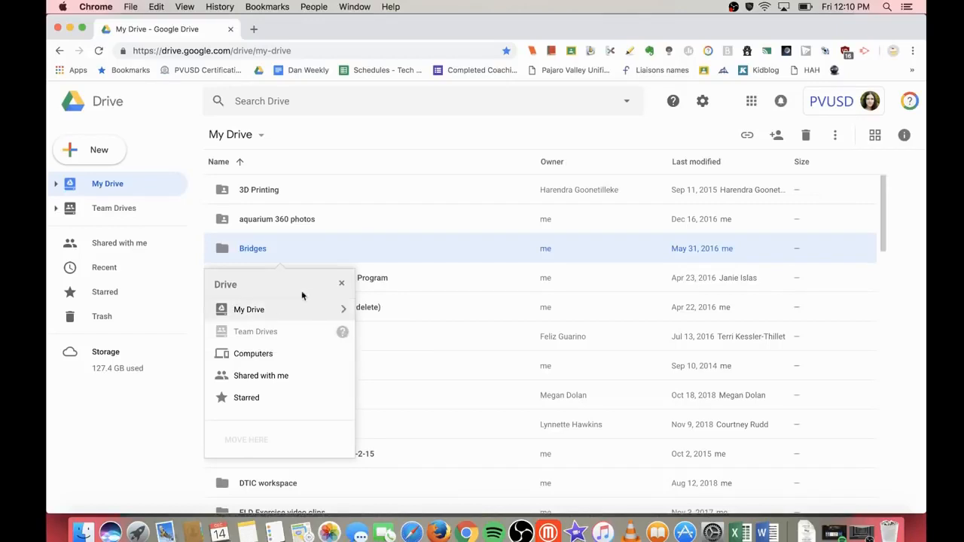
left_click(341, 285)
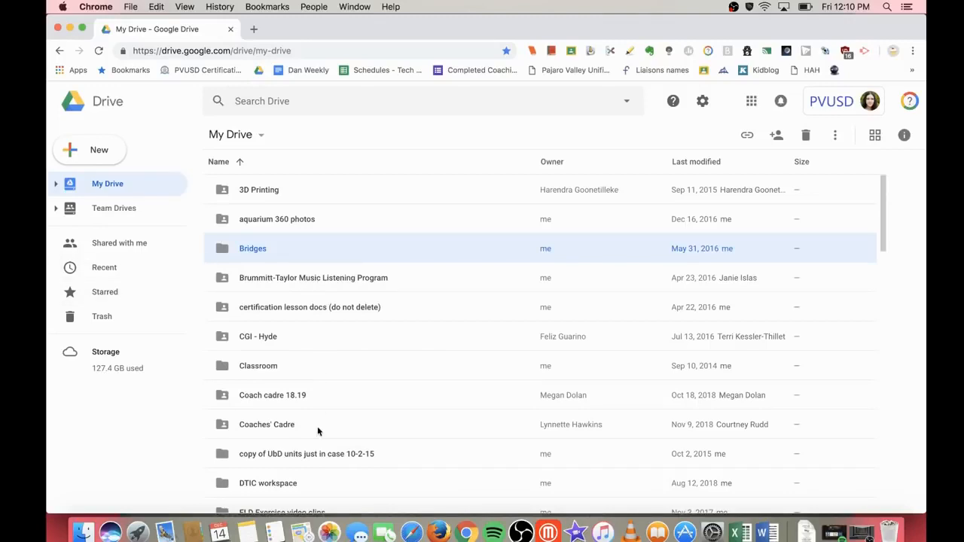
Step: Find the ELD Exercise video clips folder in My Drive and open it
scroll(317, 428, "down", 1)
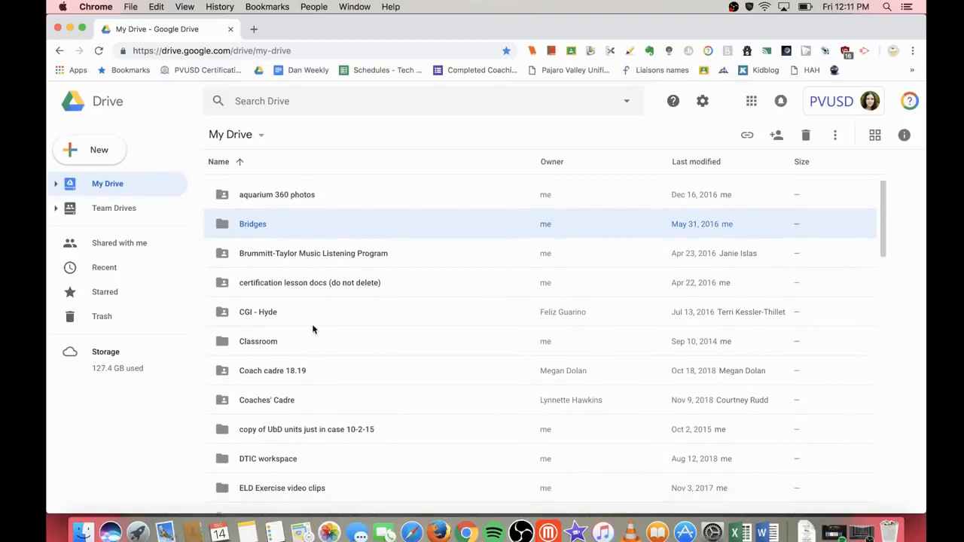
scroll(313, 329, "down", 5)
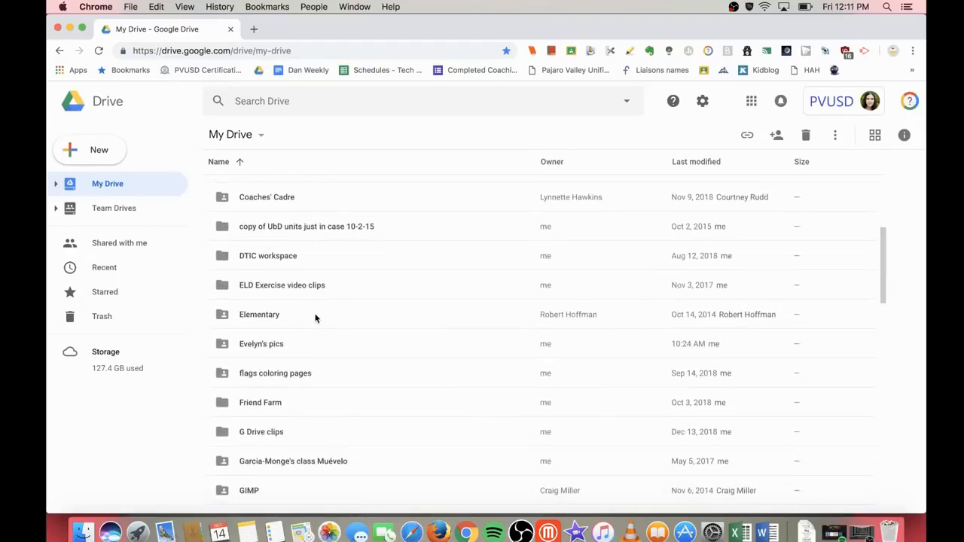
left_click(277, 283)
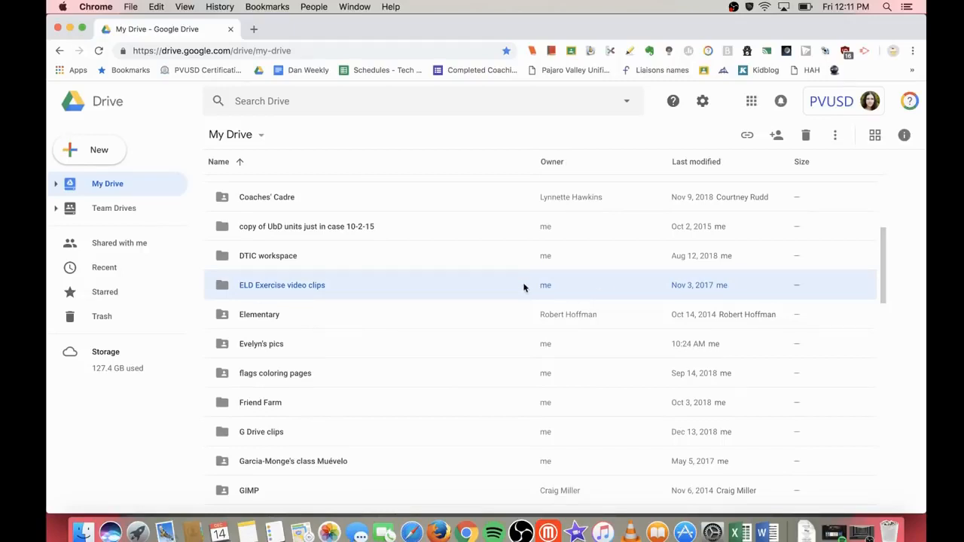
scroll(524, 286, "up", 1)
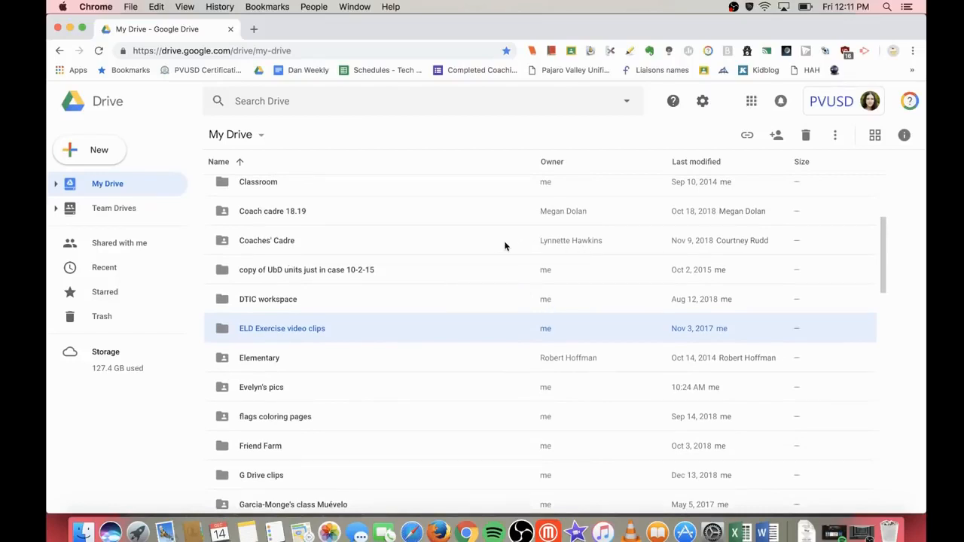
left_click(540, 241)
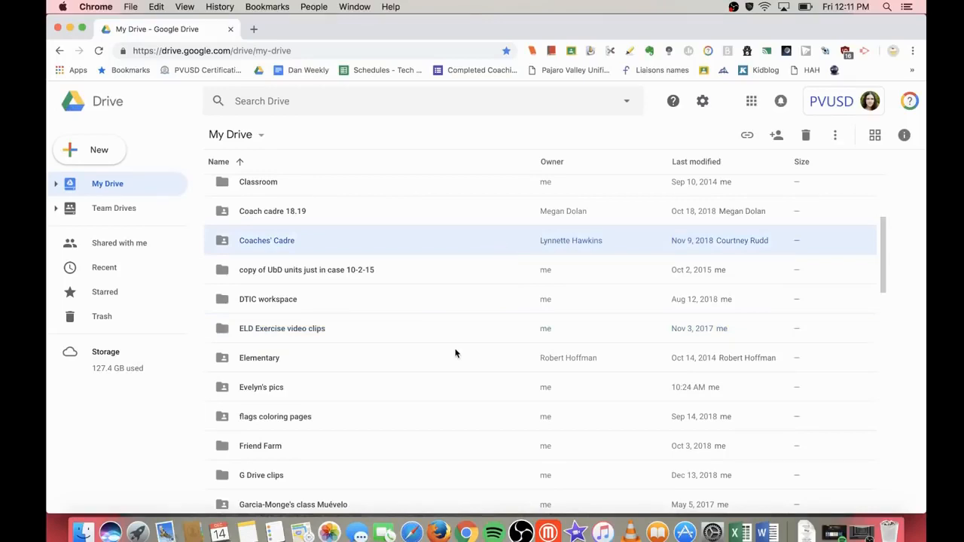
scroll(455, 352, "down", 1)
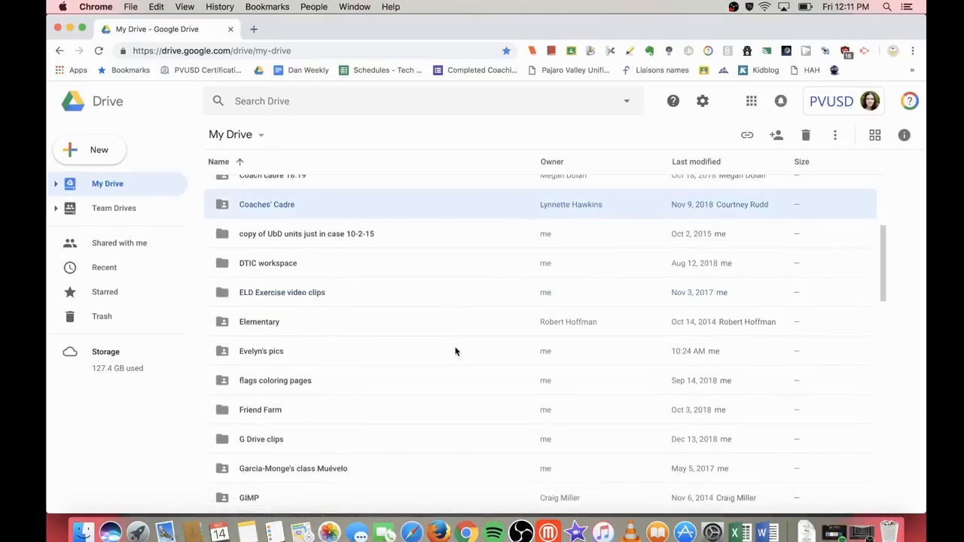
left_click(303, 297)
double_click(288, 297)
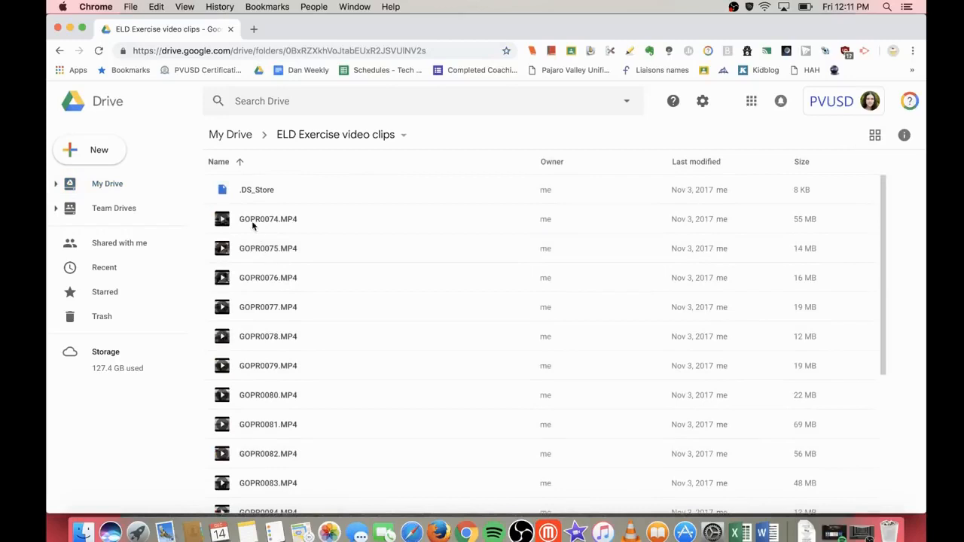
Step: Open the Test Drive team drive from the Team Drives list
left_click(132, 216)
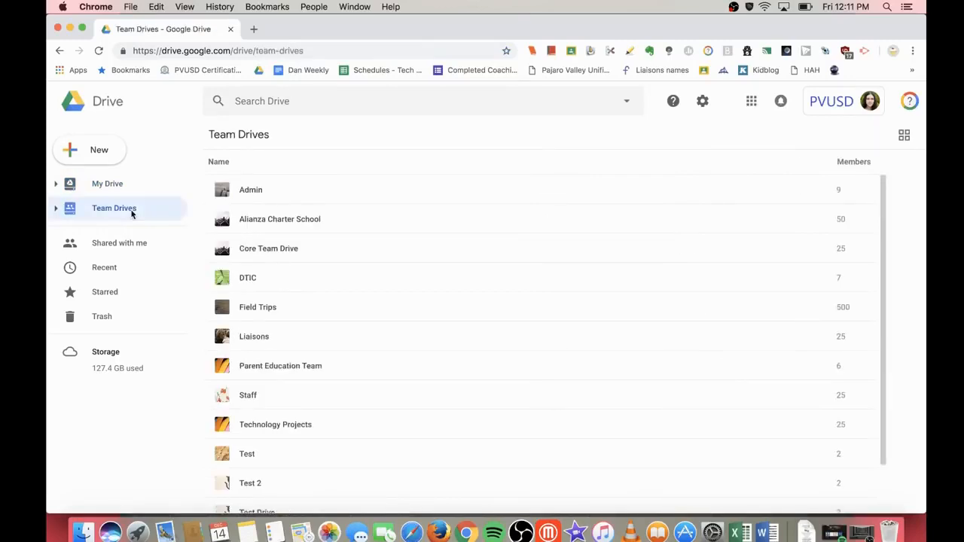
left_click(297, 281)
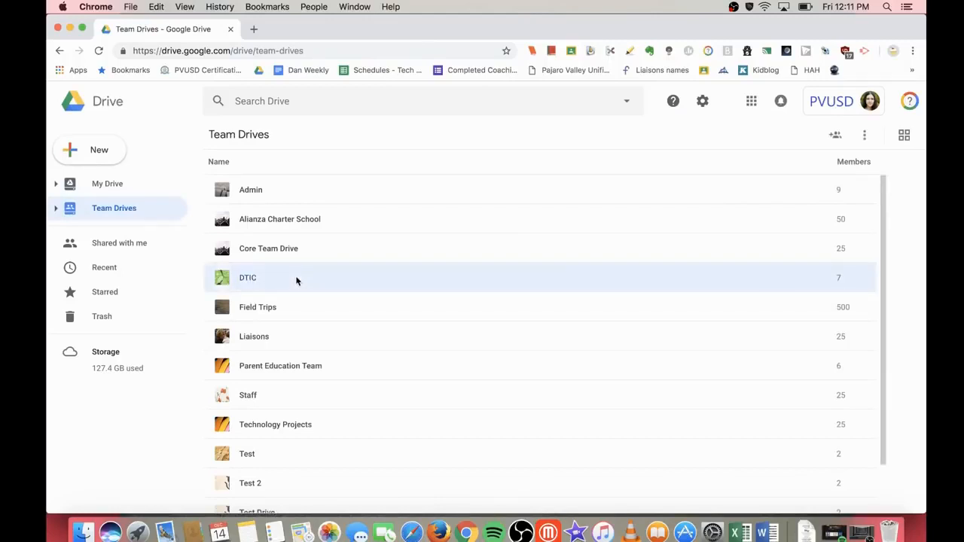
scroll(301, 424, "down", 3)
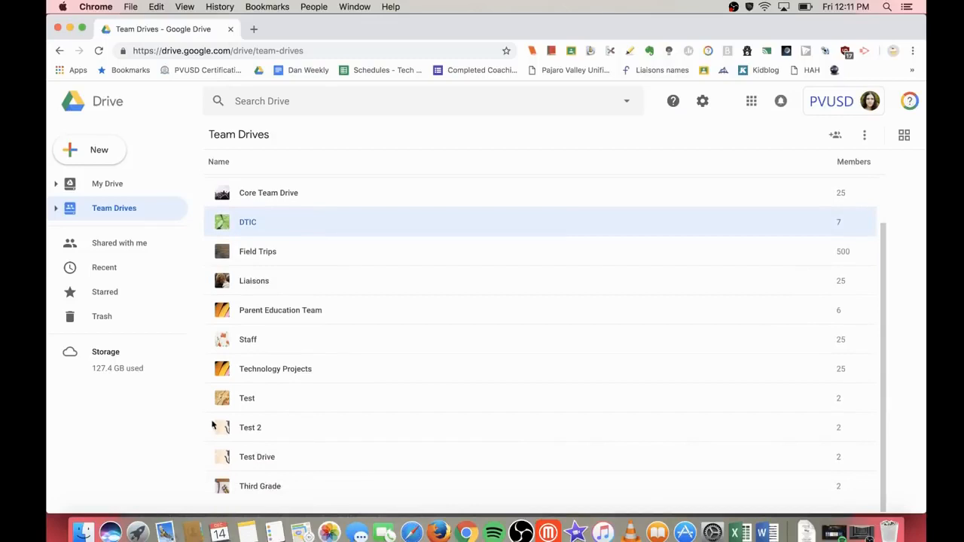
double_click(274, 458)
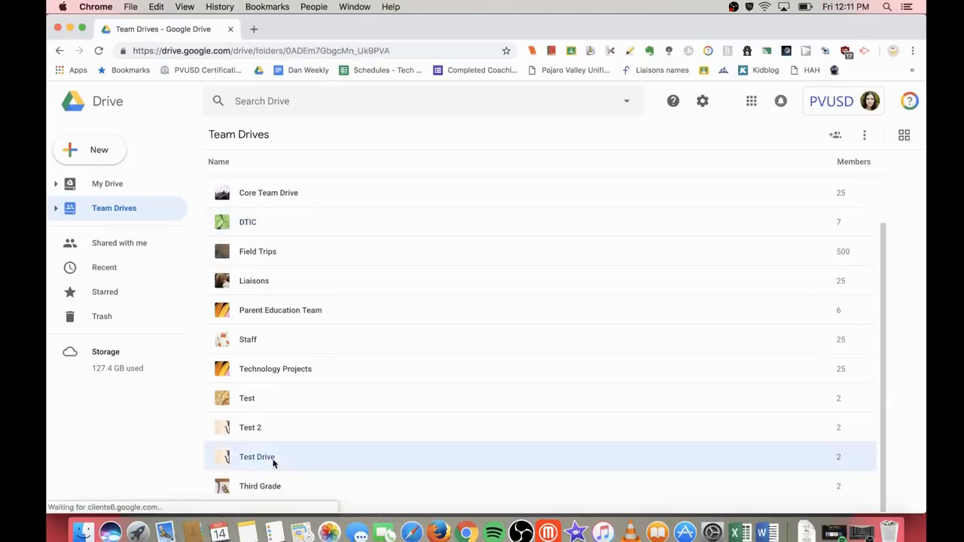
Step: Create a 'video clips' folder in Test Drive, then return to My Drive
left_click(103, 148)
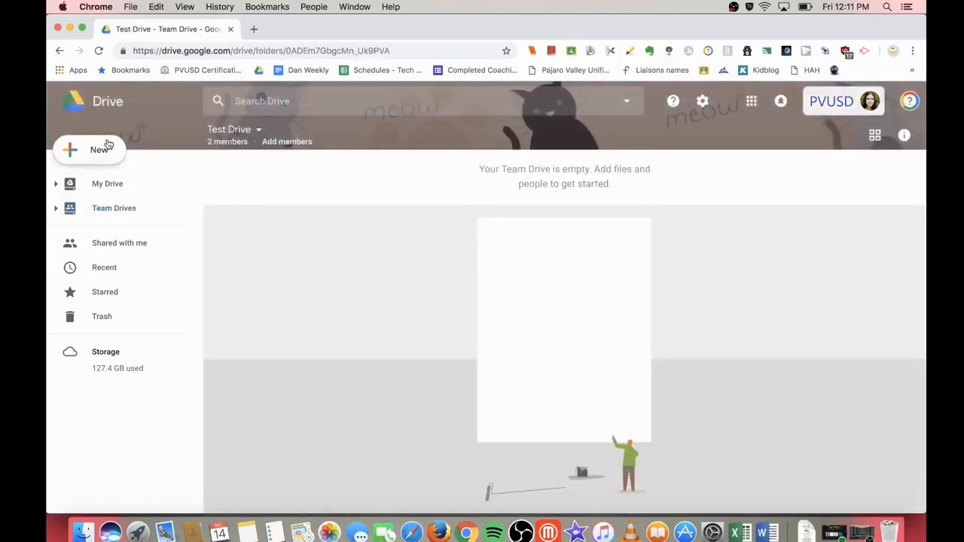
left_click(119, 156)
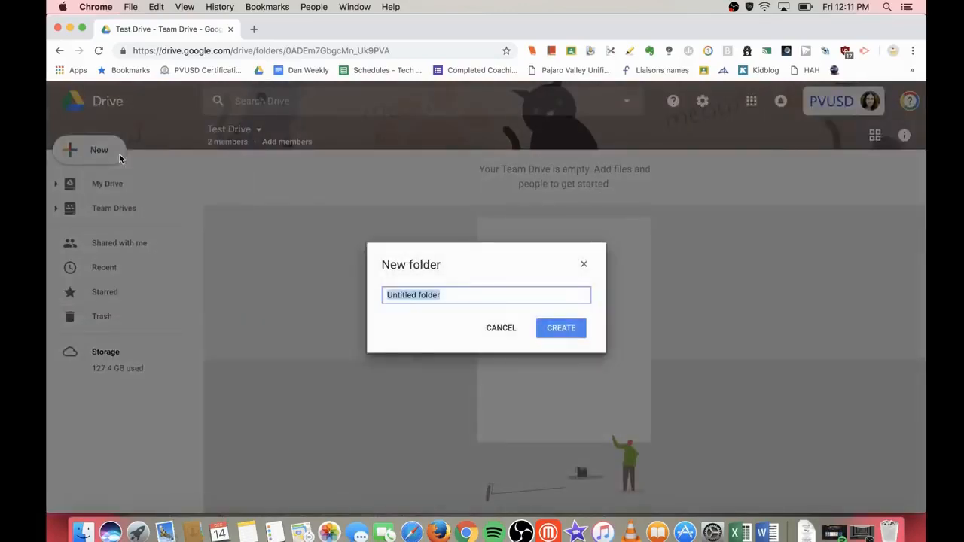
type("video clips")
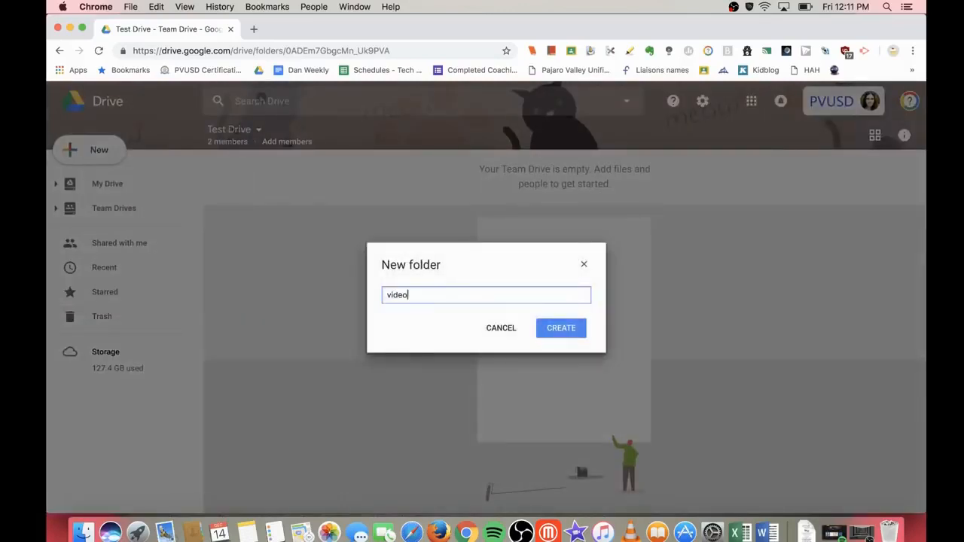
left_click(554, 327)
left_click(120, 186)
scroll(295, 368, "down", 5)
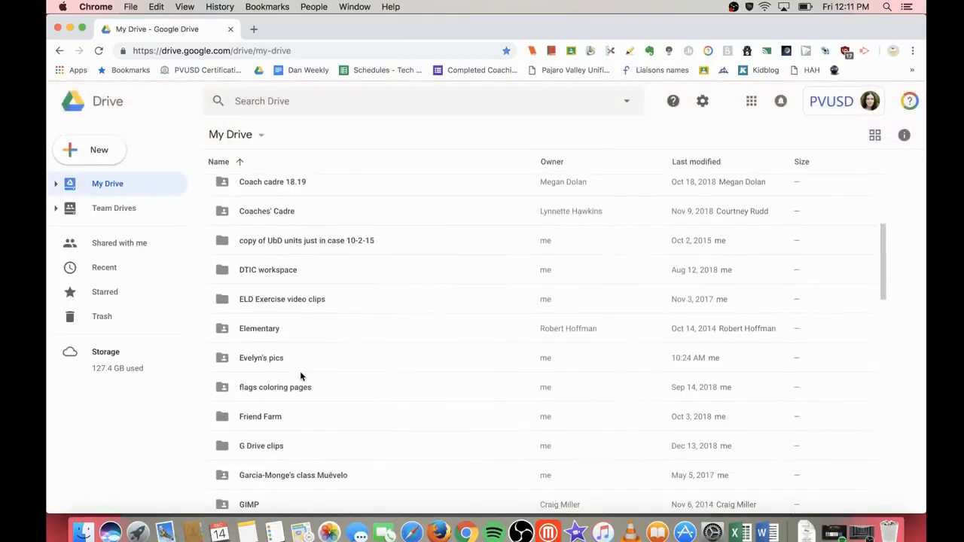
Step: Open ELD Exercise video clips and select GOPR0074.MP4 through GOPR0076.MP4
double_click(289, 299)
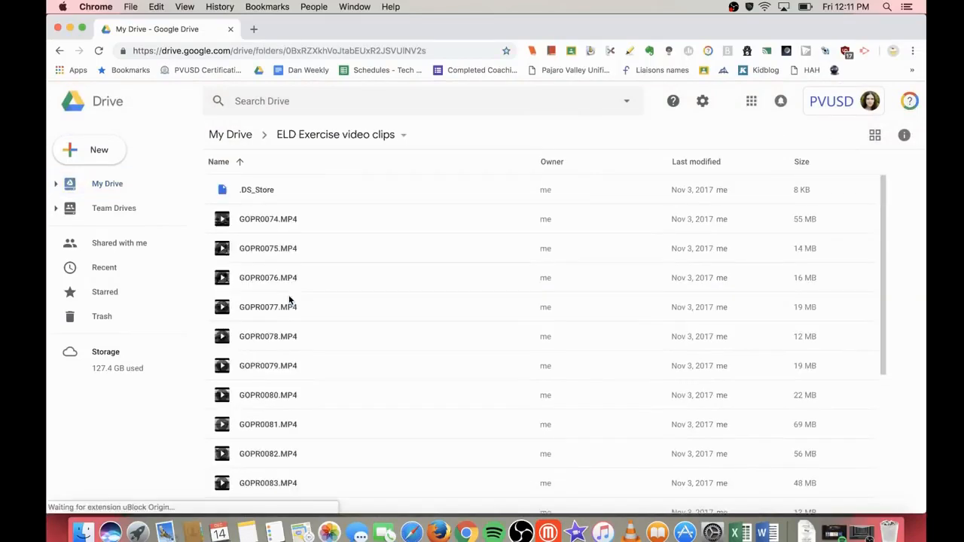
left_click(276, 229)
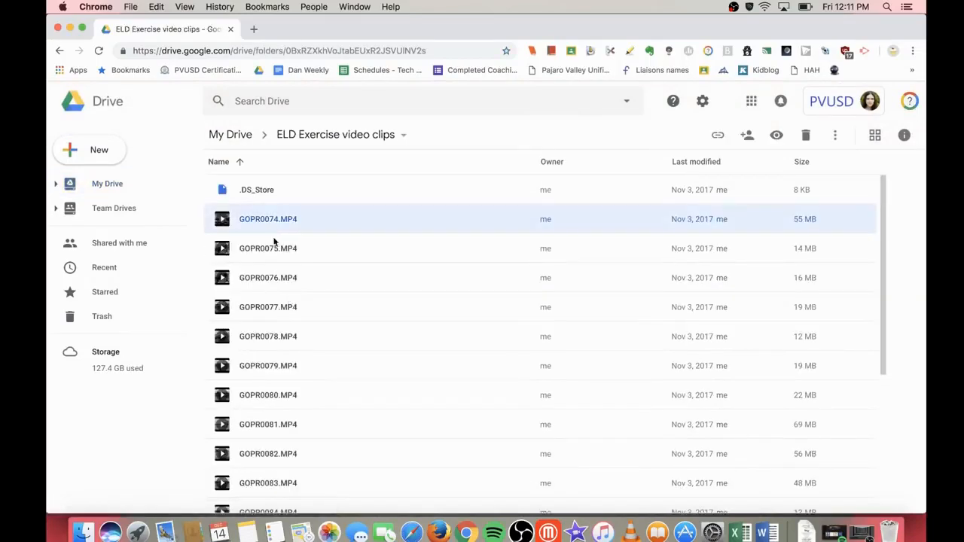
left_click(293, 272, "shift")
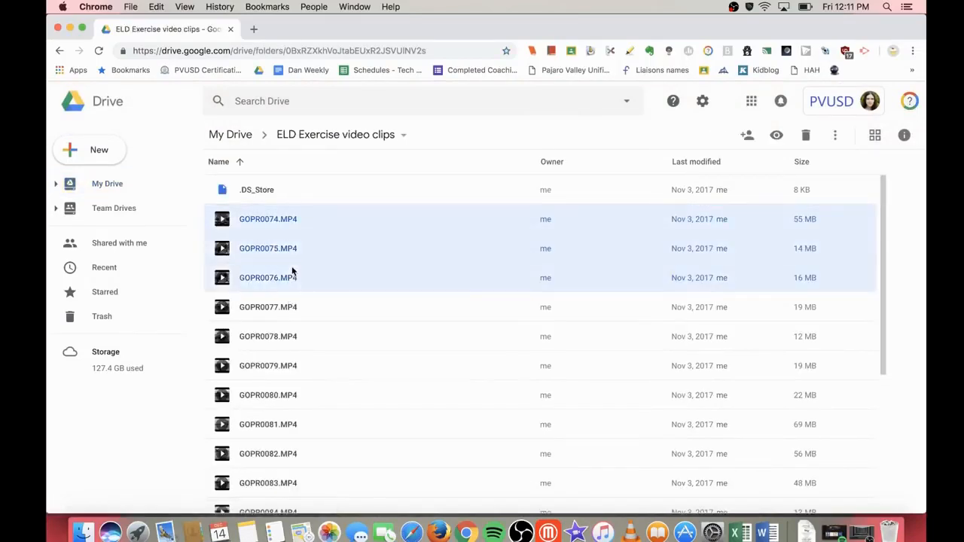
Step: Move the three selected clips into Test Drive's video clips folder
right_click(293, 272)
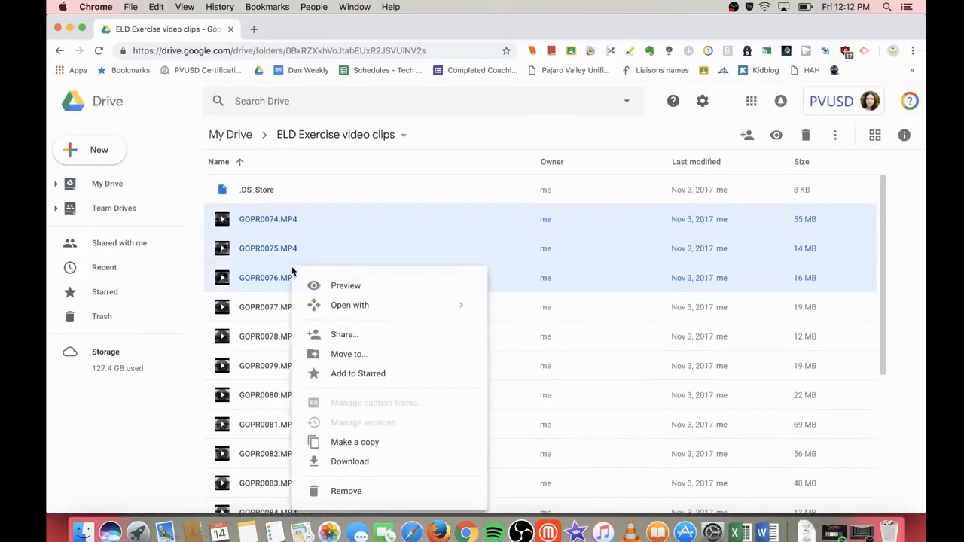
left_click(365, 355)
left_click(218, 256)
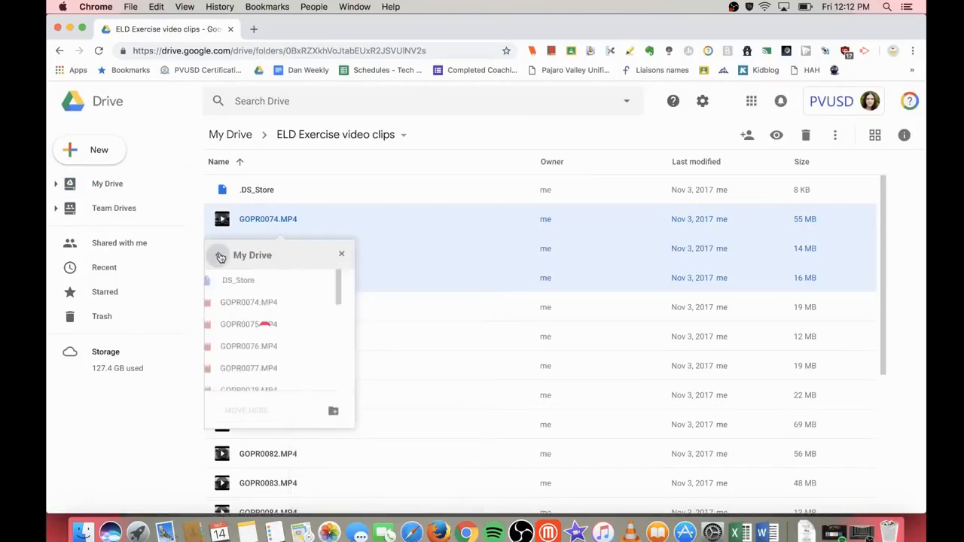
left_click(219, 257)
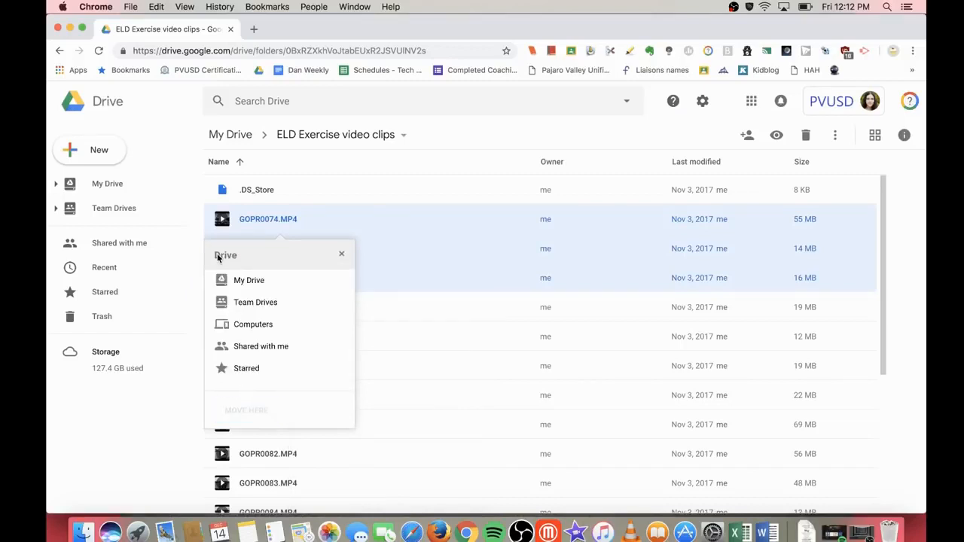
left_click(286, 302)
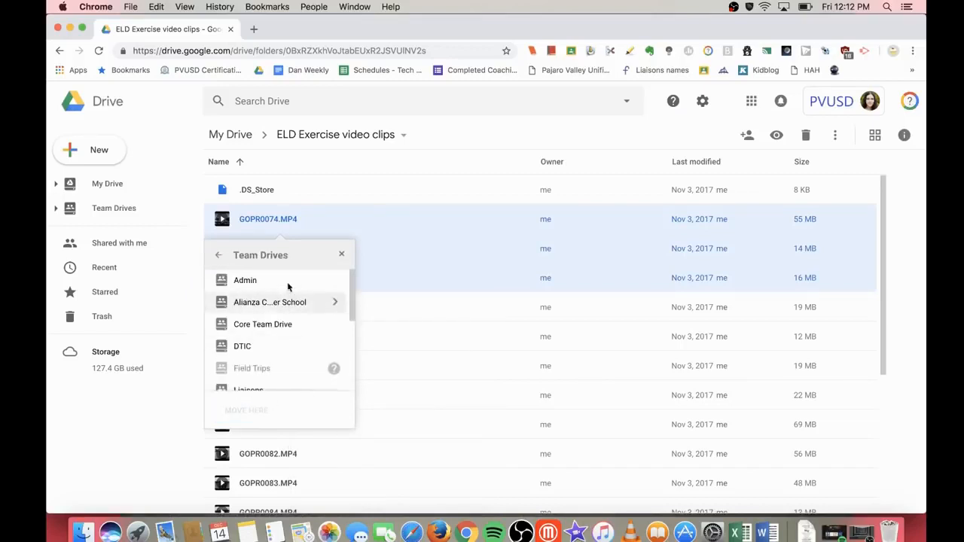
scroll(282, 341, "down", 5)
double_click(269, 340)
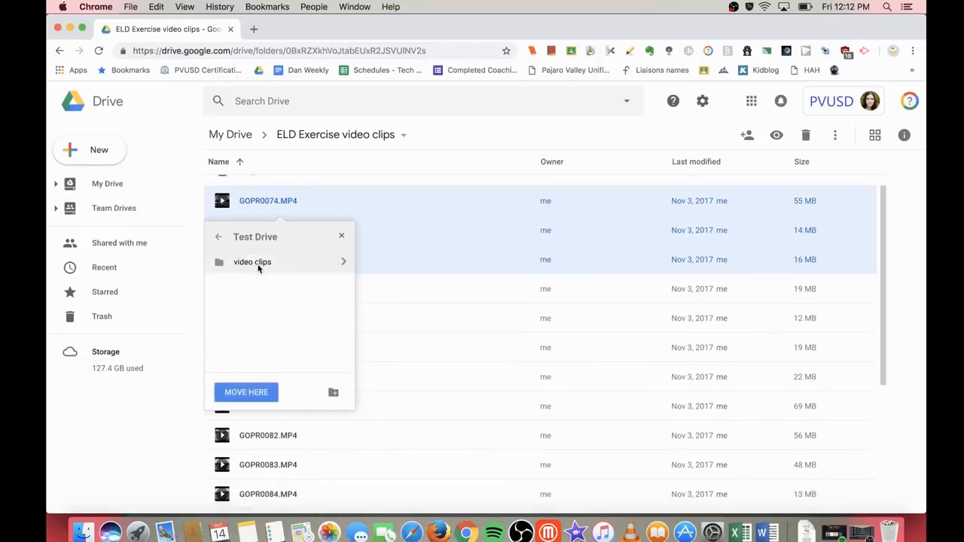
left_click(261, 268)
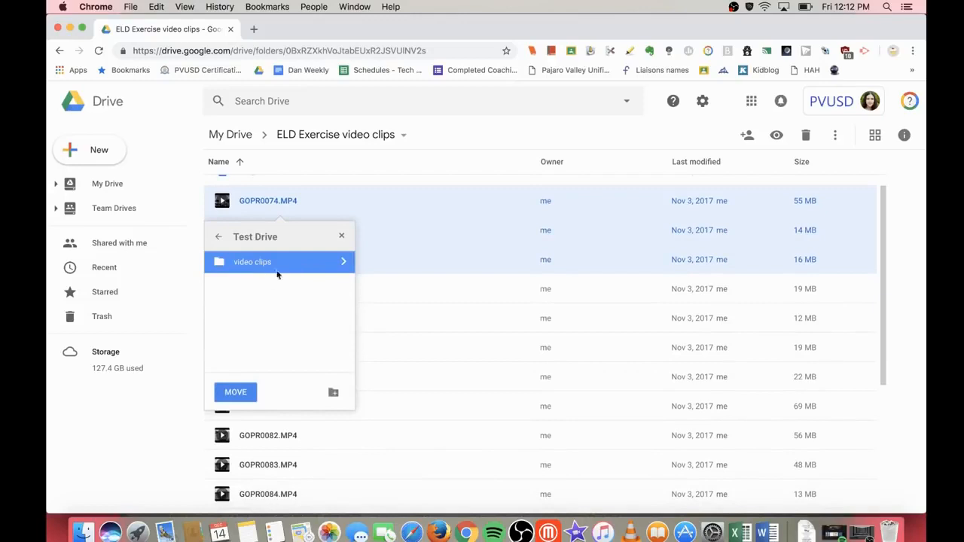
left_click(240, 392)
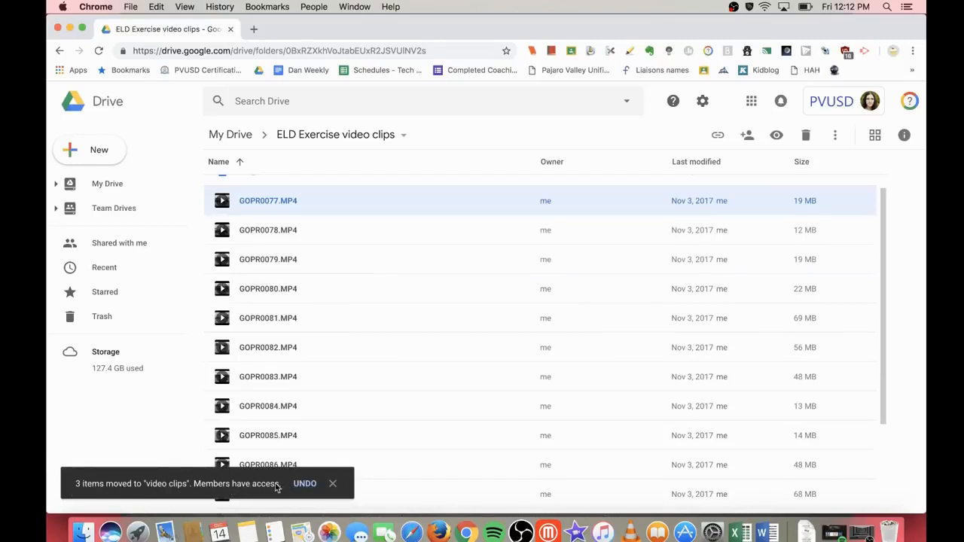
Step: Dismiss the move confirmation and go back to the My Drive folder list
left_click(334, 485)
scroll(281, 228, "up", 1)
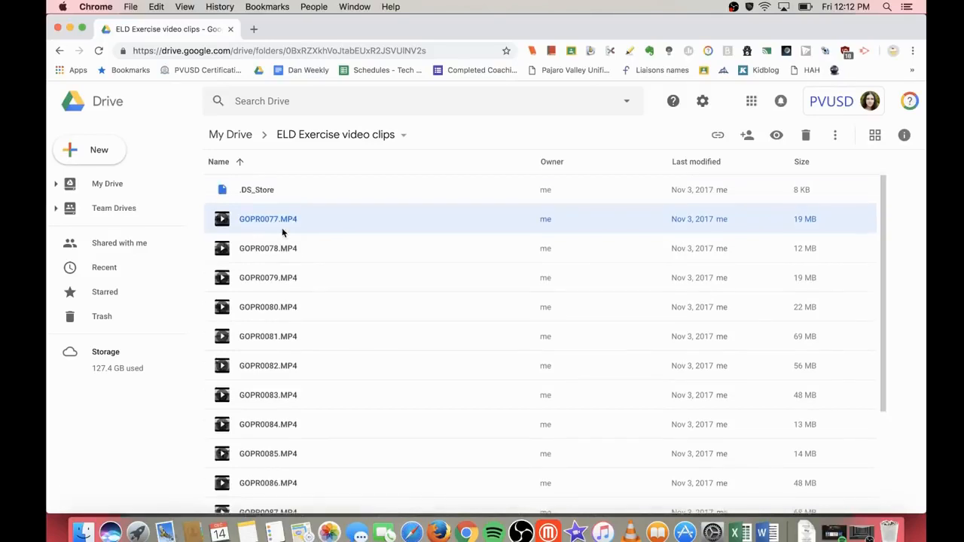
left_click(133, 188)
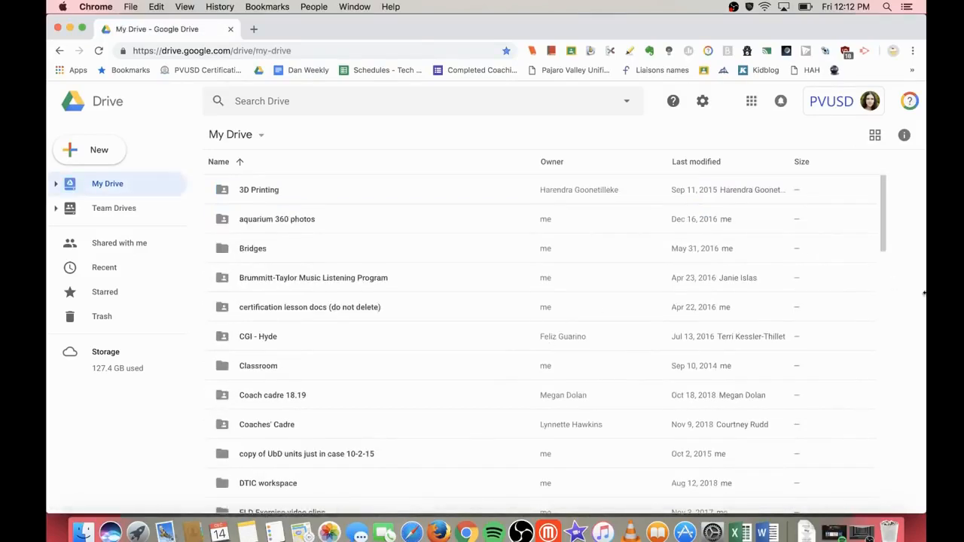
scroll(336, 441, "down", 4)
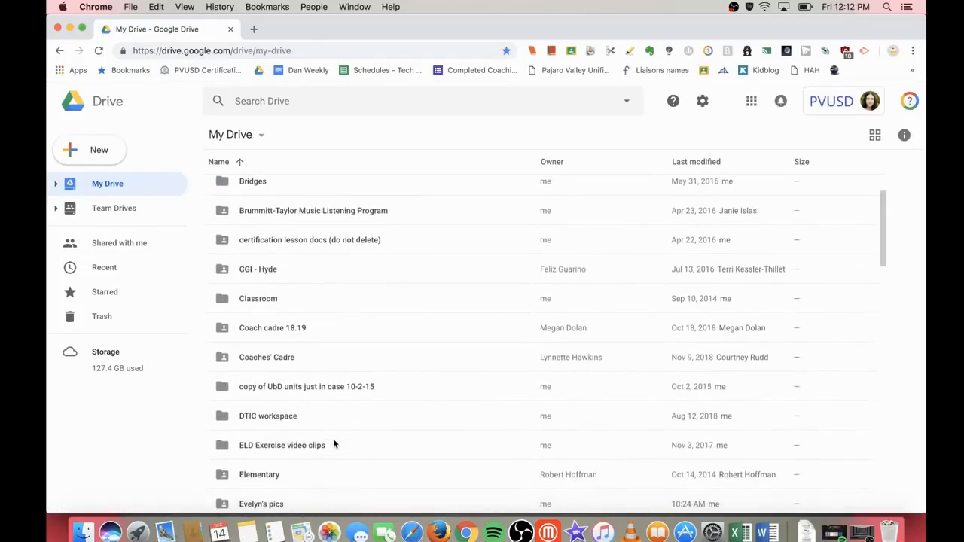
scroll(334, 443, "up", 2)
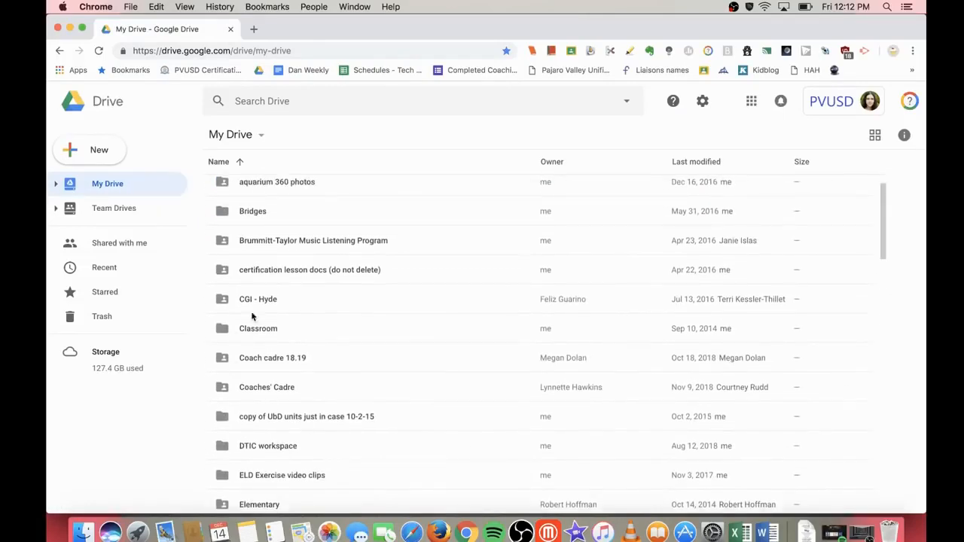
Step: Inspect the CGI - Hyde folder's actions without choosing one, then show the Team Drives list
left_click(276, 299)
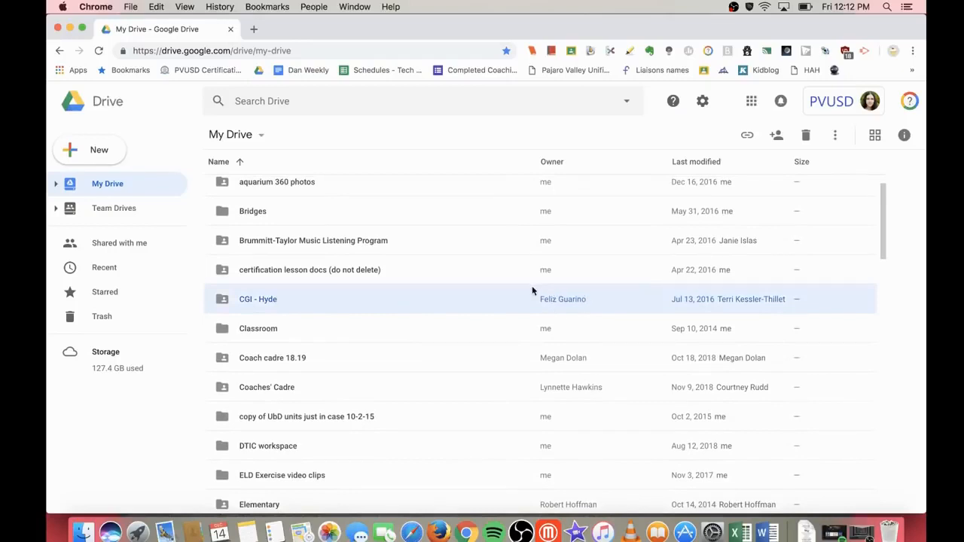
right_click(451, 303)
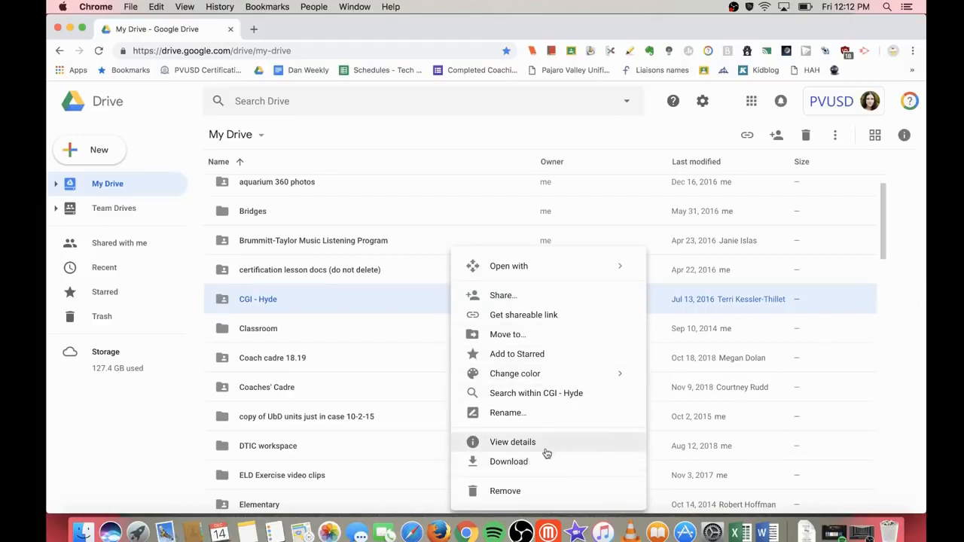
left_click(908, 333)
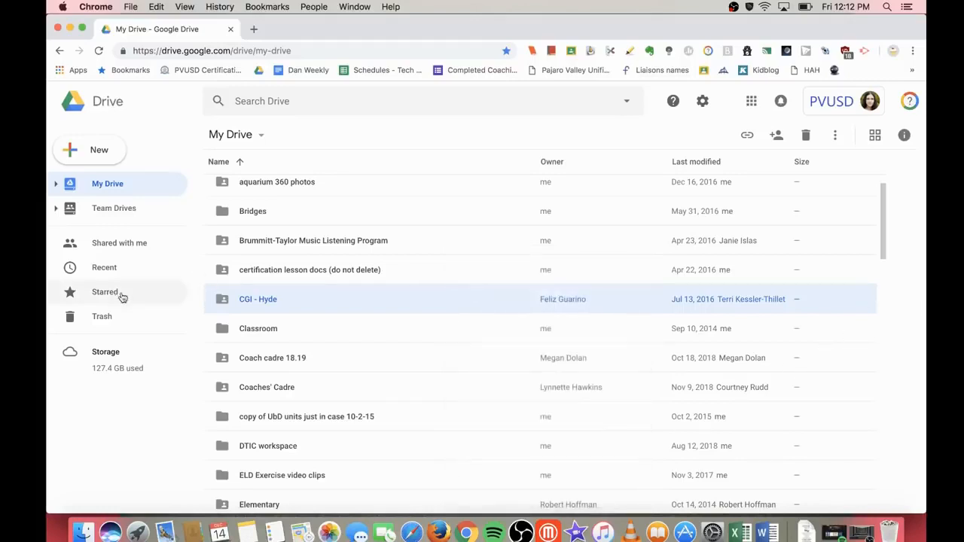
left_click(122, 206)
scroll(302, 388, "down", 2)
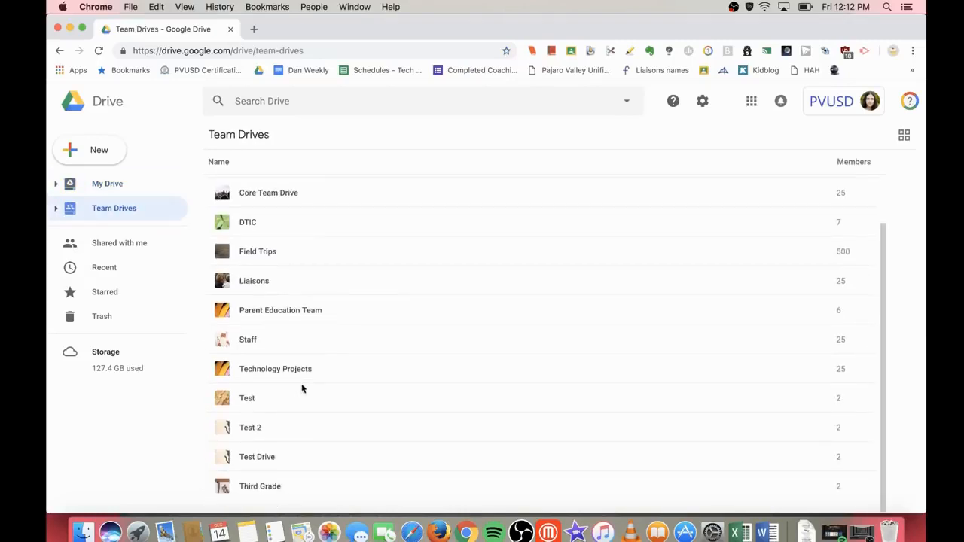
Step: Open Test Drive and drag the Hyde Code & Go folder from the desktop into it
double_click(263, 457)
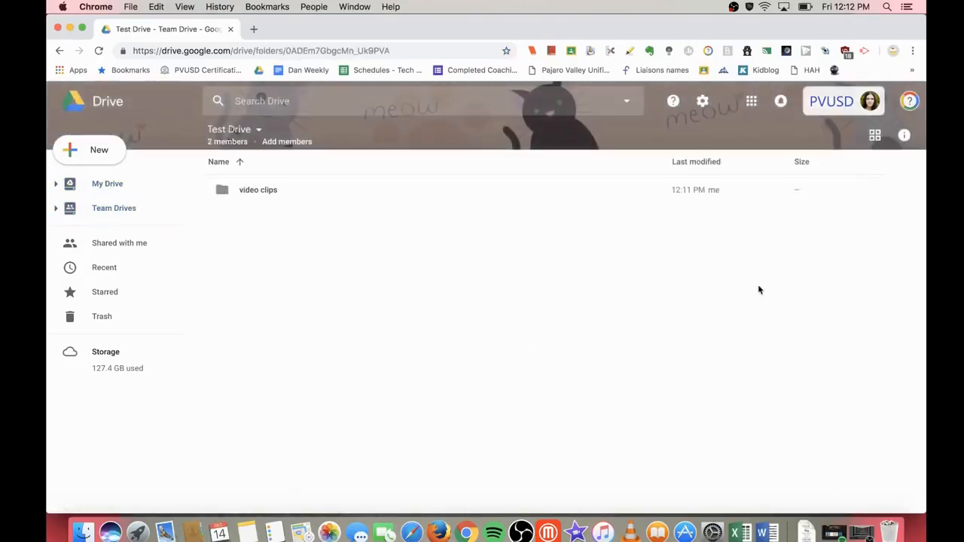
left_click(114, 157)
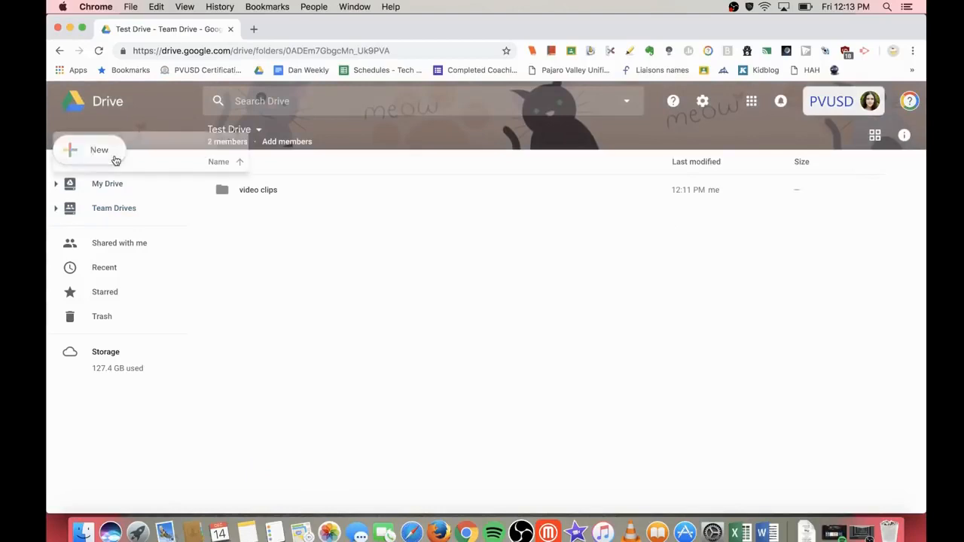
left_click(512, 276)
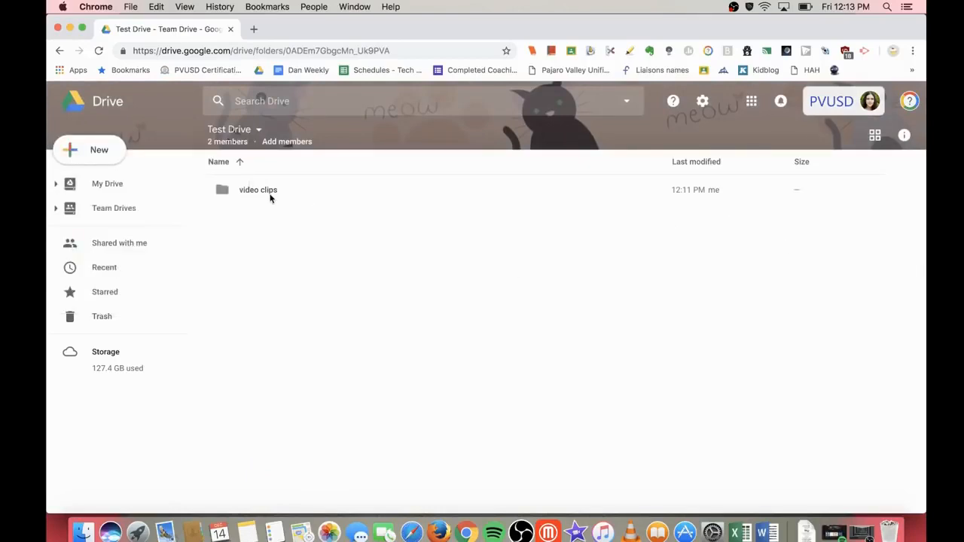
left_click_drag(924, 312, 835, 320)
left_click_drag(874, 388, 590, 334)
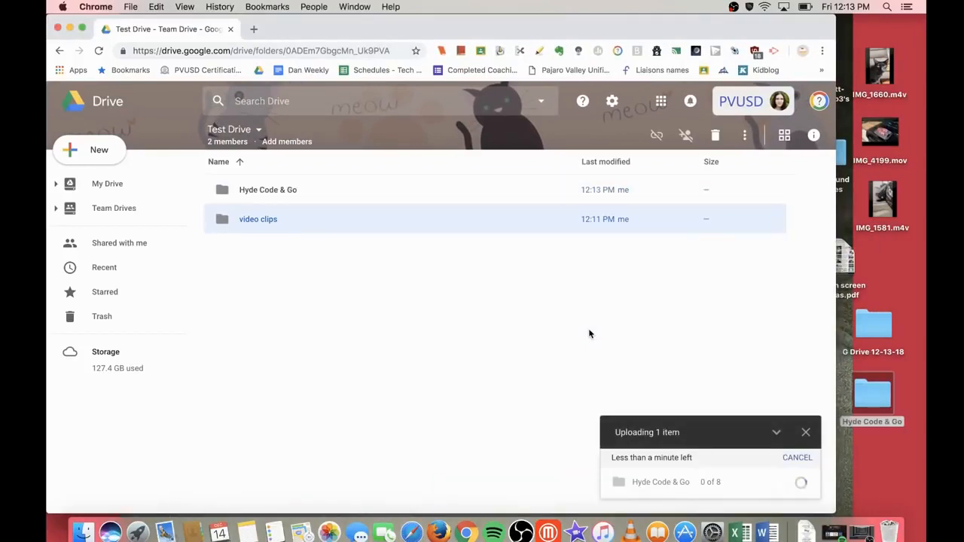
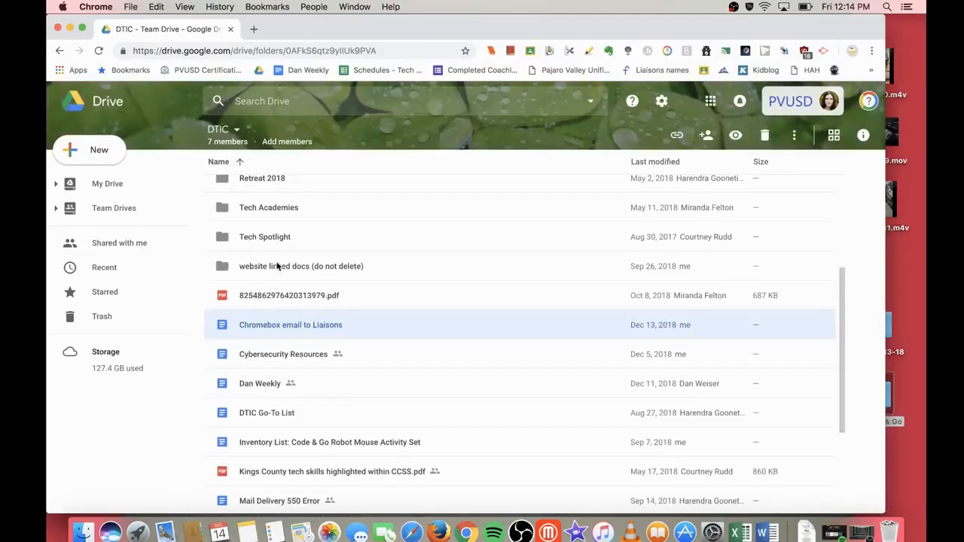
Step: Look over the website linked docs folder's actions without choosing one
left_click(277, 266)
right_click(277, 266)
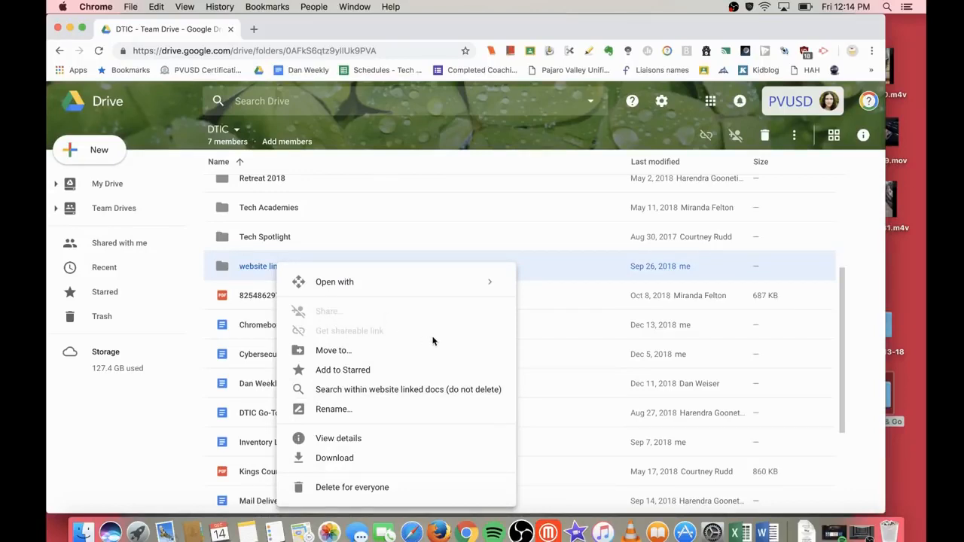
left_click(372, 238)
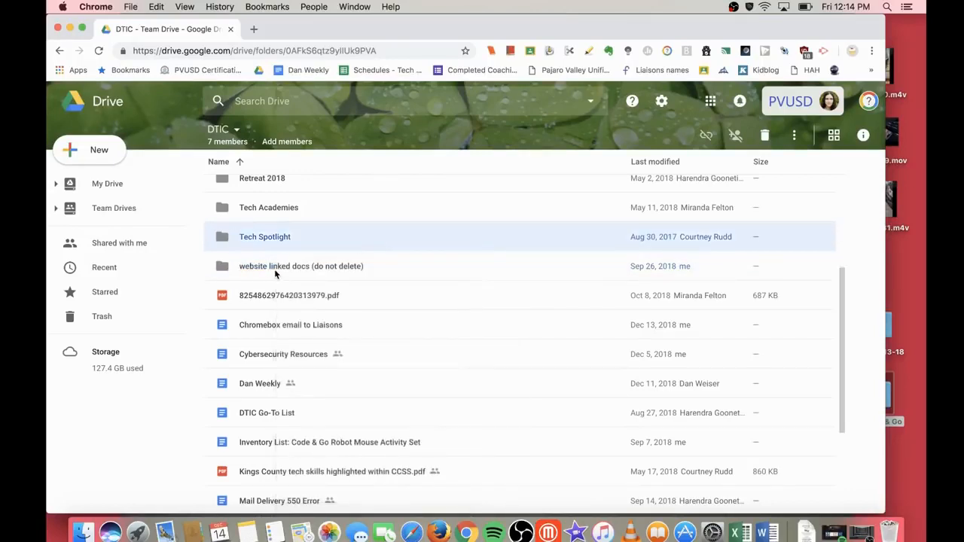
Step: Start sharing the Chromebox email to Liaisons document with View-only permission
left_click(277, 327)
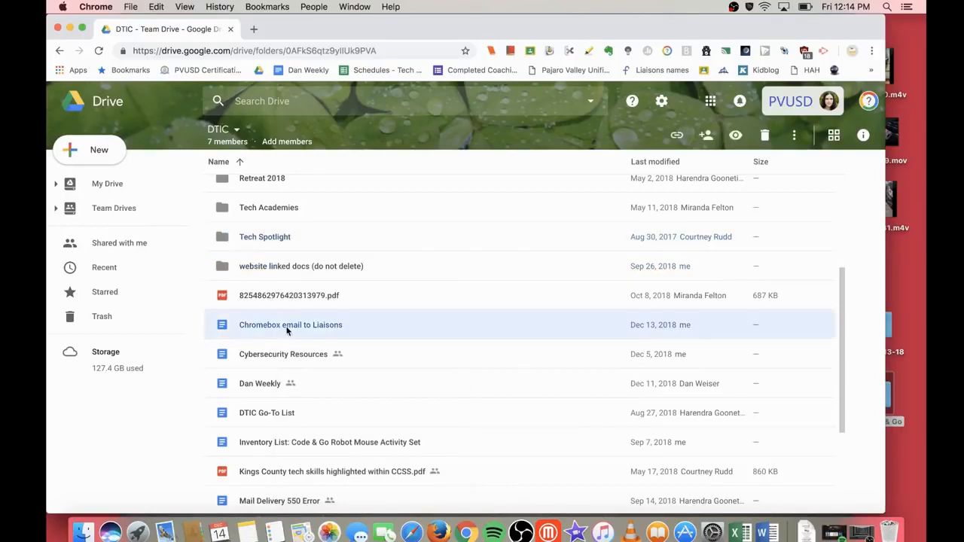
right_click(287, 330)
left_click(327, 331)
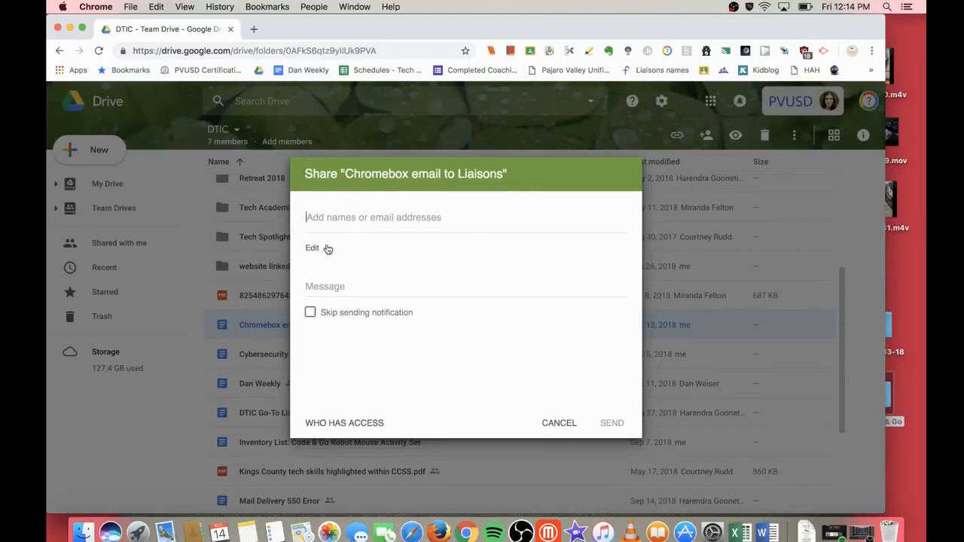
left_click(327, 249)
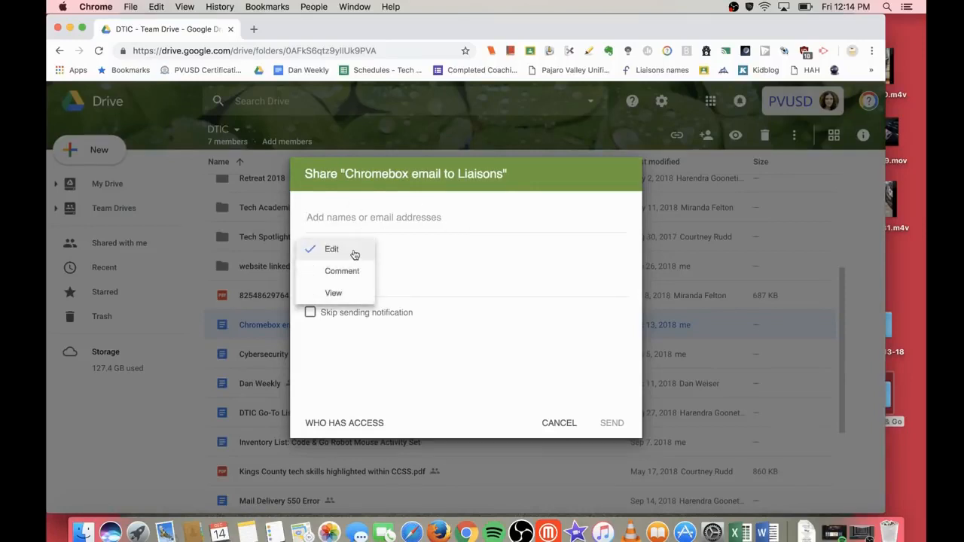
left_click(336, 293)
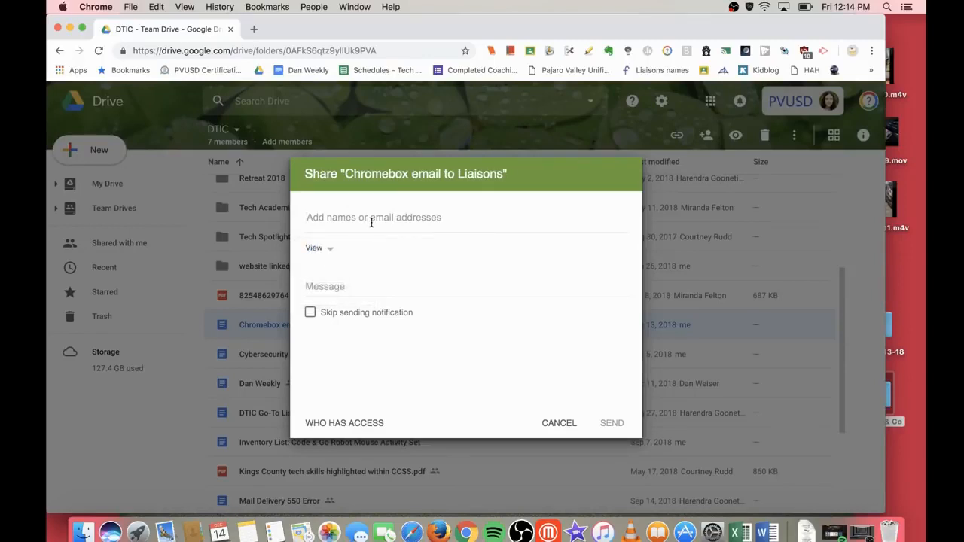
Step: Add a suggested colleague as recipient, remove them again, and view who has access
type("michael")
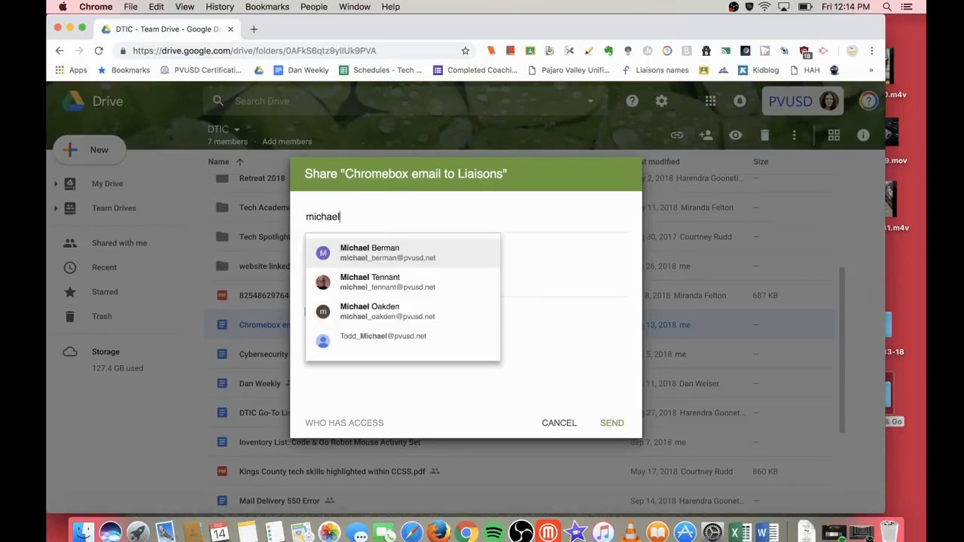
left_click(430, 249)
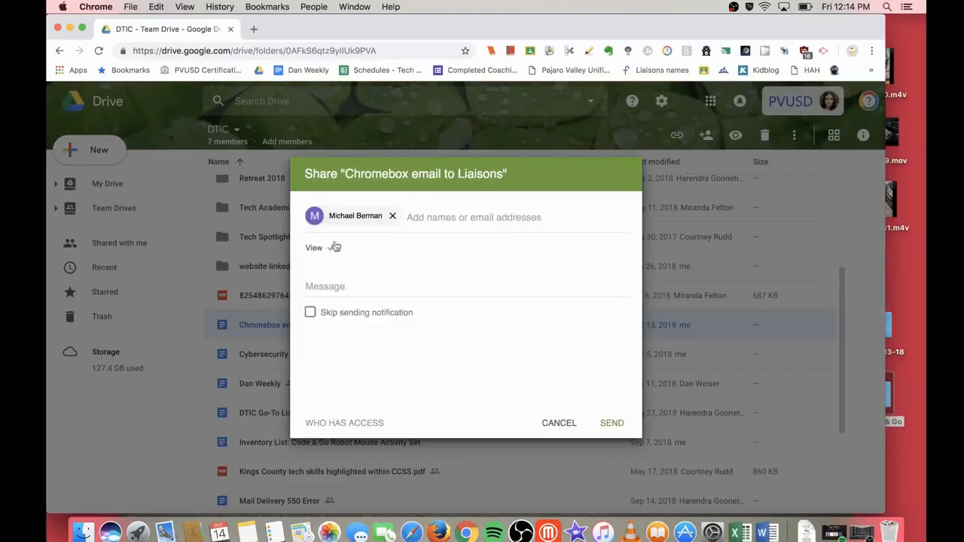
left_click(392, 216)
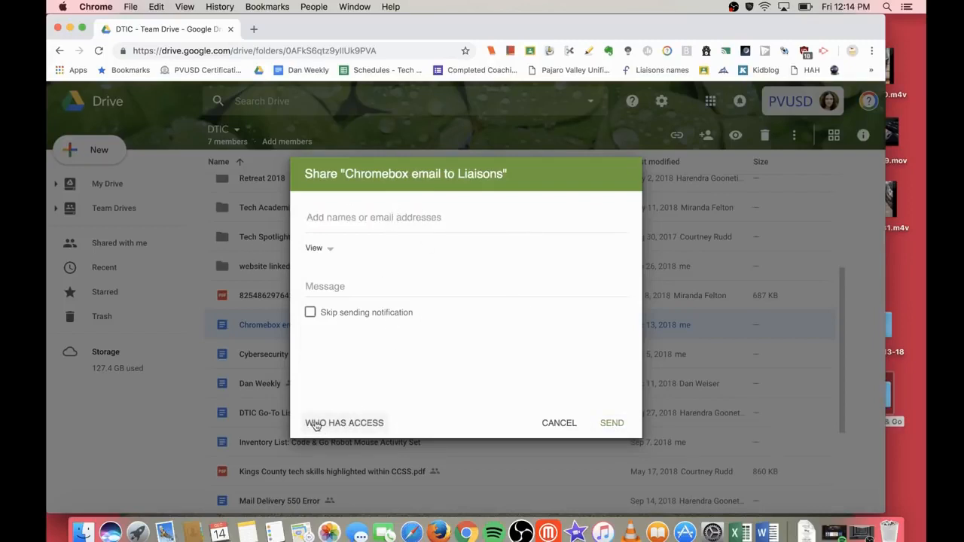
left_click(350, 425)
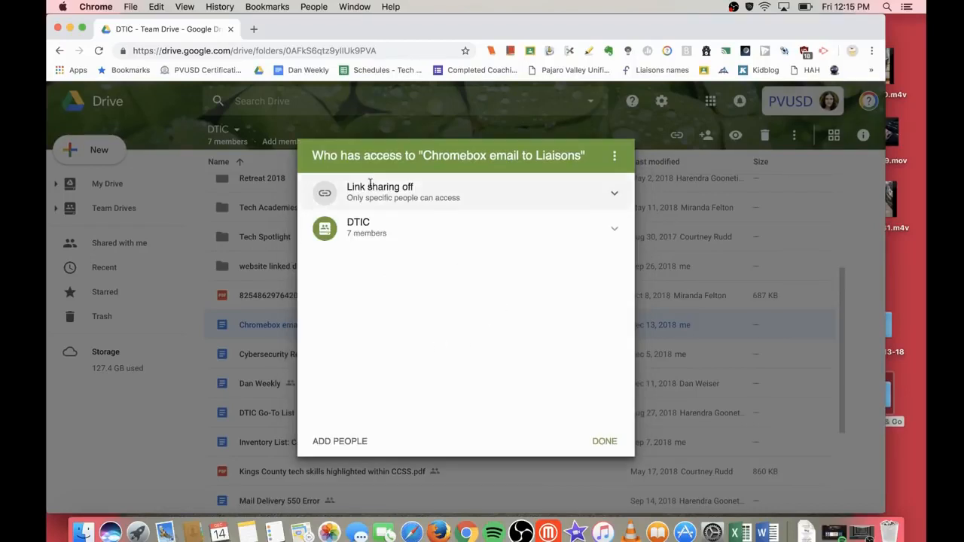
Step: Turn on link sharing for Chromebox email to Liaisons, allow access outside the district, and finish
left_click(614, 195)
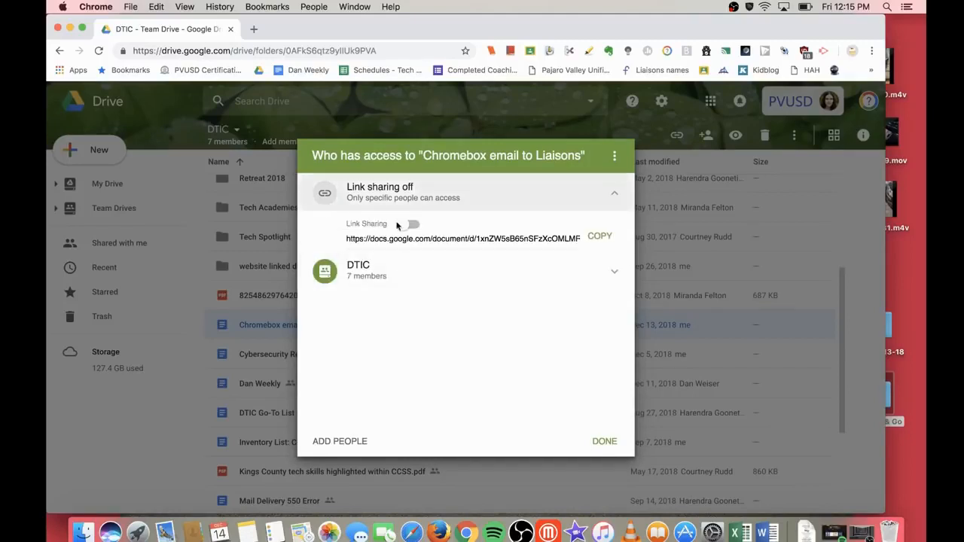
left_click(409, 224)
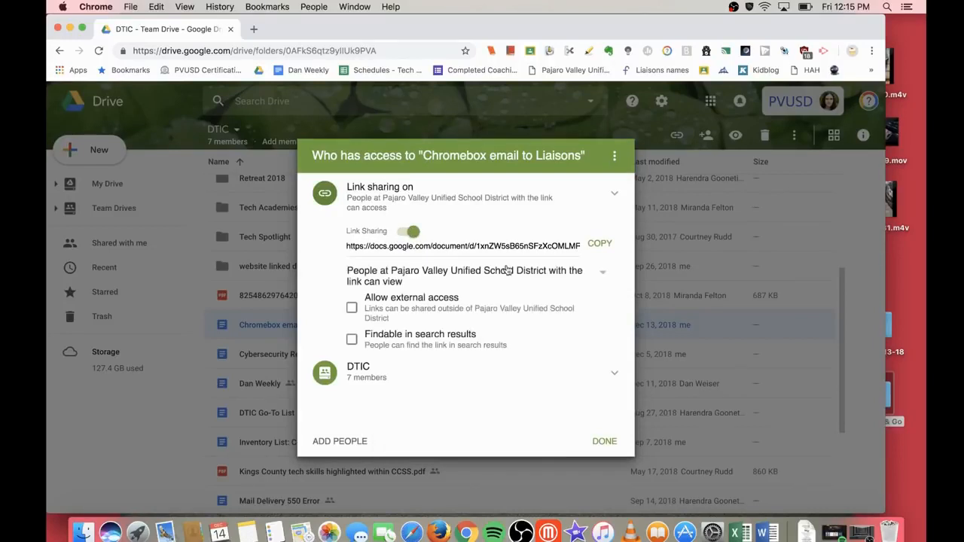
left_click(352, 309)
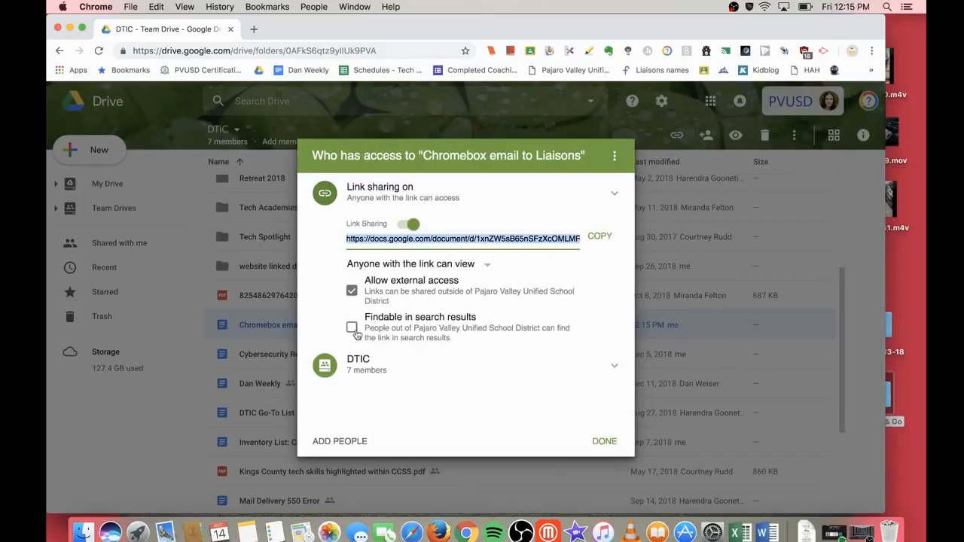
left_click(352, 330)
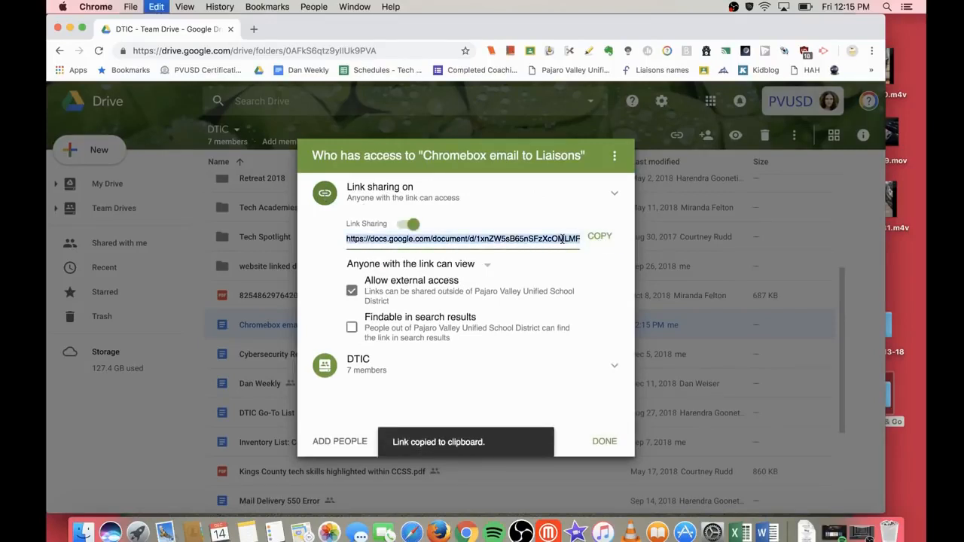
left_click(605, 440)
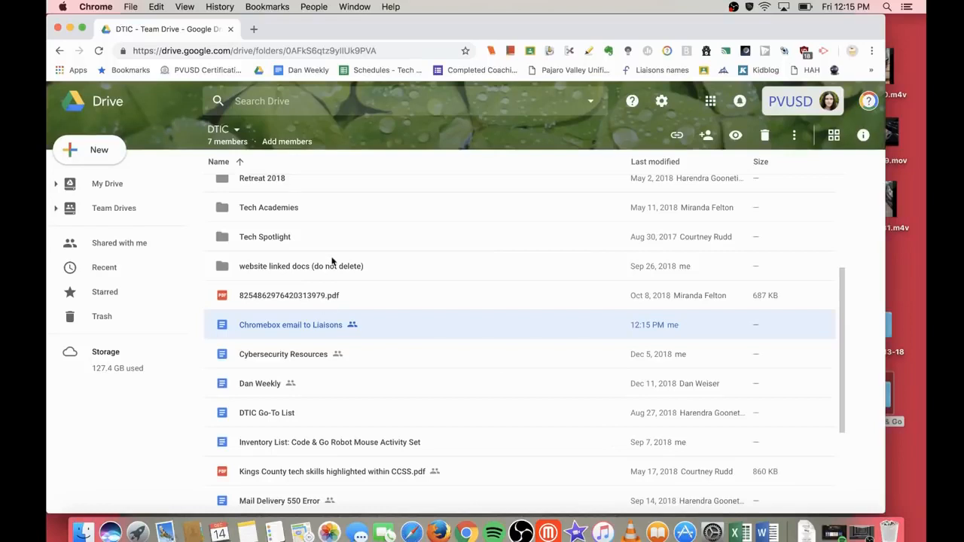
Step: Browse the DTIC team drive's trash, then compare it with My Drive's trash
left_click(143, 209)
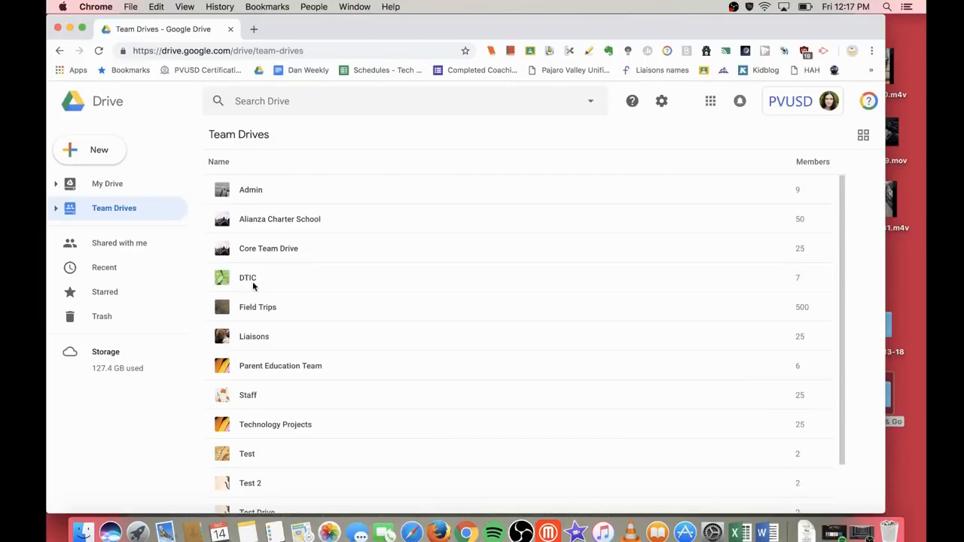
double_click(253, 281)
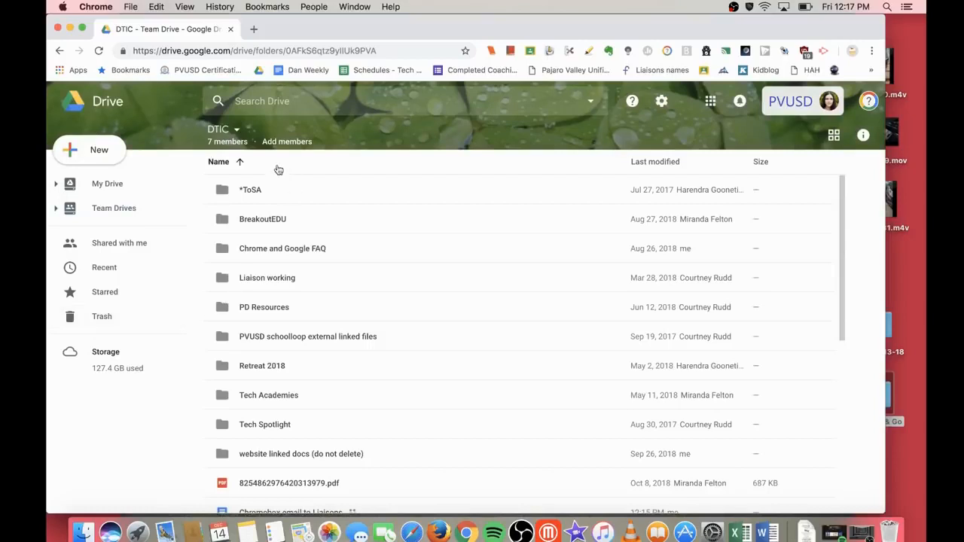
left_click(107, 320)
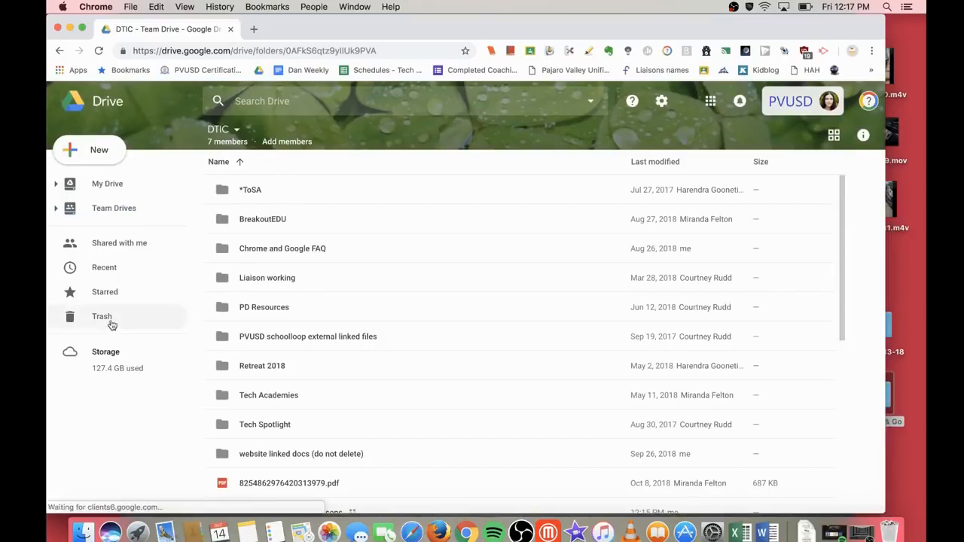
scroll(368, 413, "down", 1)
scroll(368, 413, "down", 4)
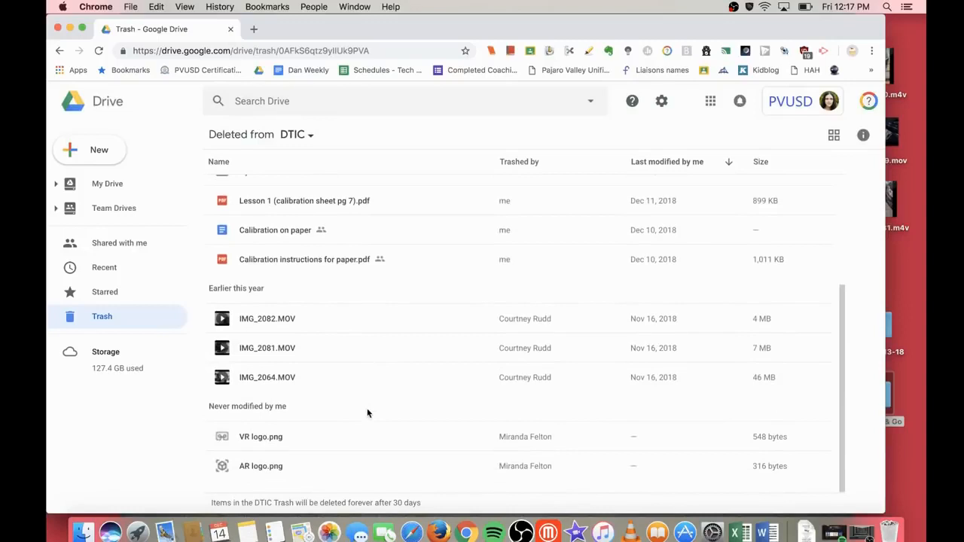
scroll(368, 413, "up", 4)
scroll(368, 413, "down", 4)
left_click(110, 188)
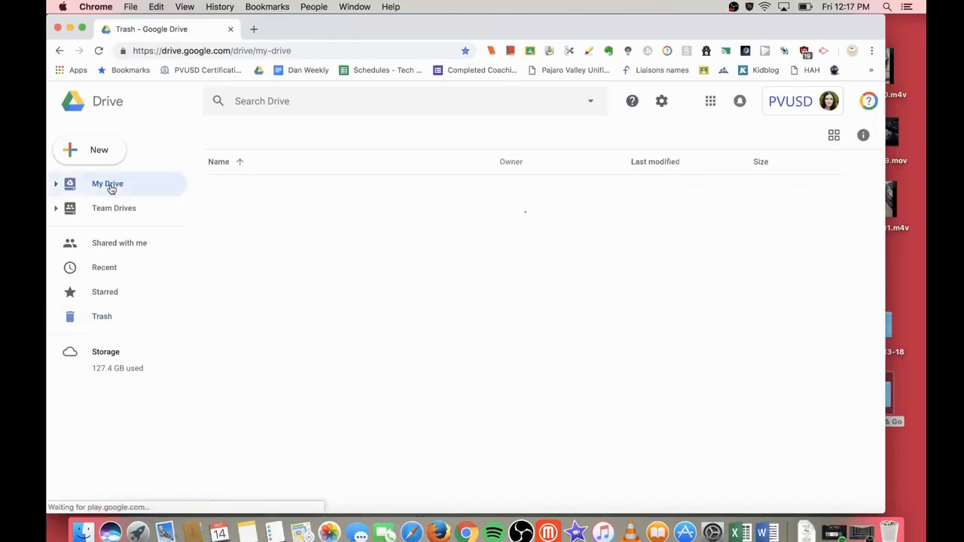
left_click(103, 317)
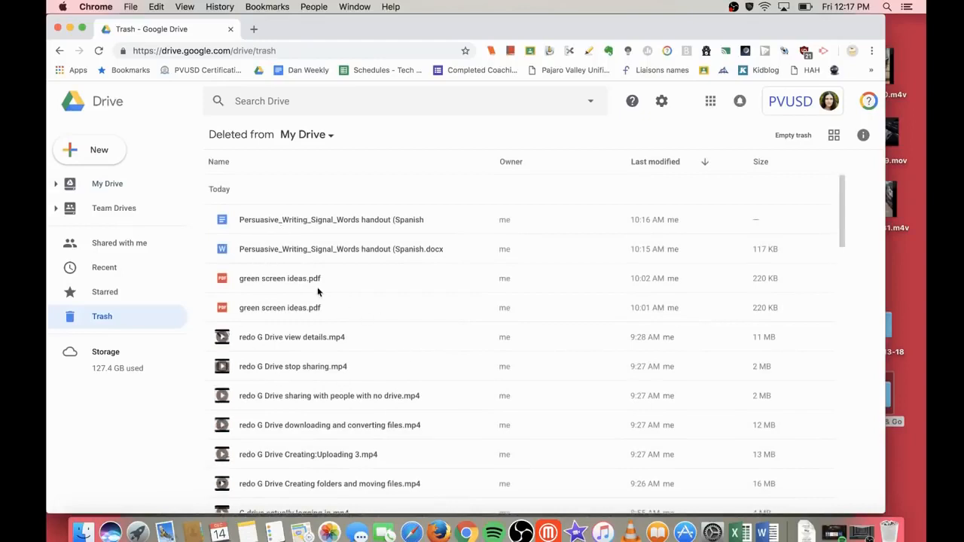
Step: Back in DTIC's trash, select Calibration on paper and show its activity details
left_click(109, 218)
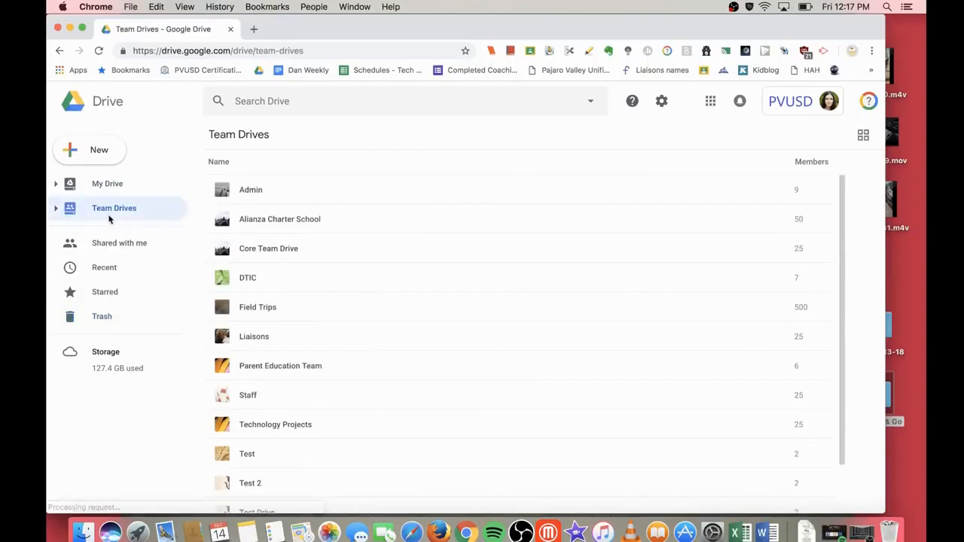
left_click(253, 280)
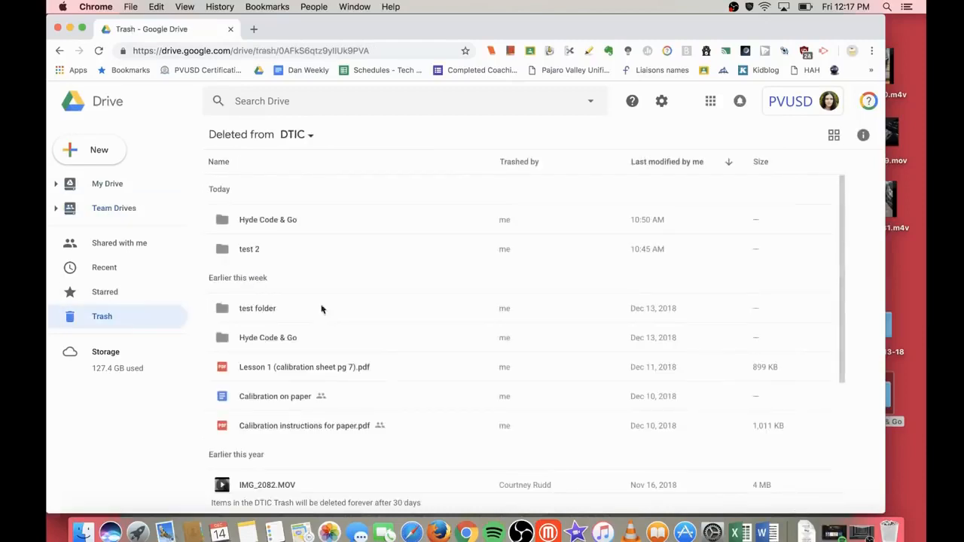
left_click(311, 138)
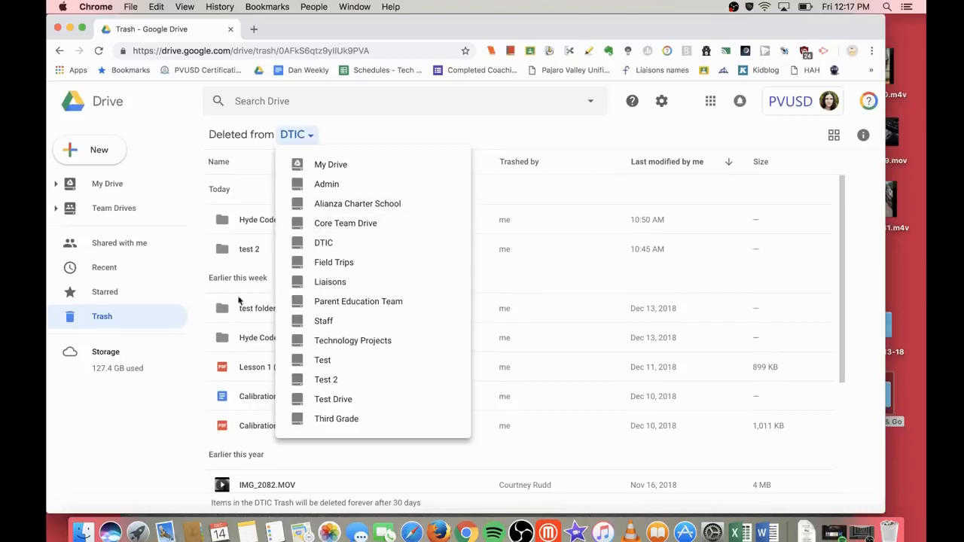
left_click(241, 336)
scroll(287, 396, "down", 2)
left_click(296, 337)
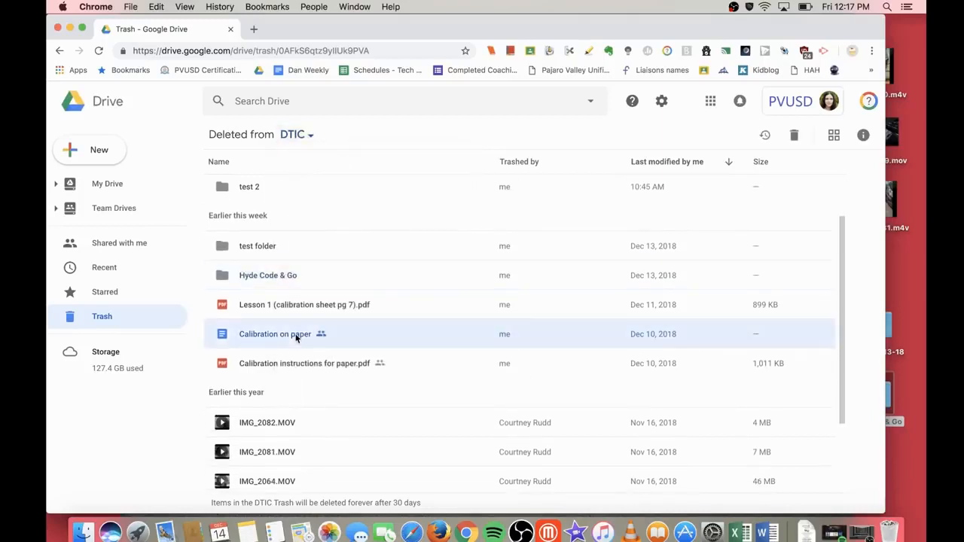
left_click(863, 135)
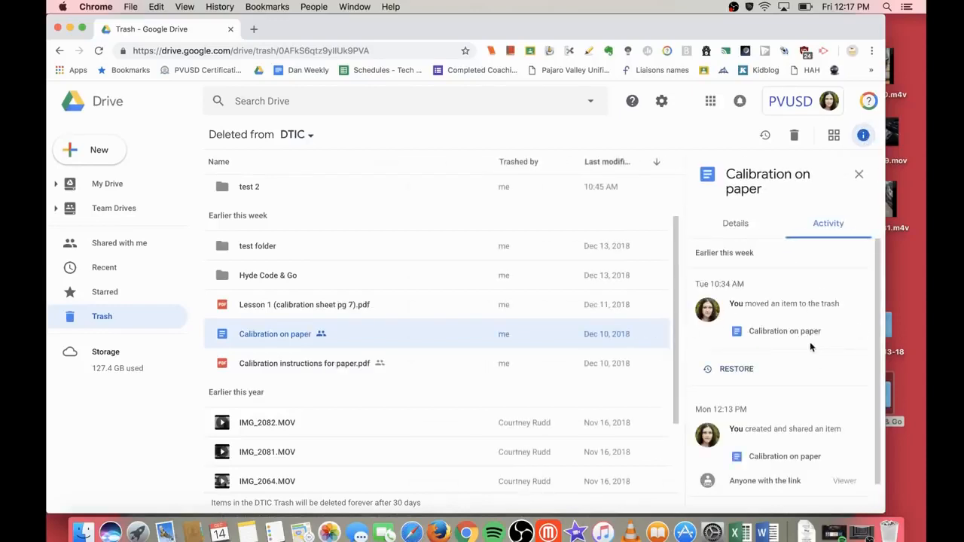
scroll(811, 346, "down", 2)
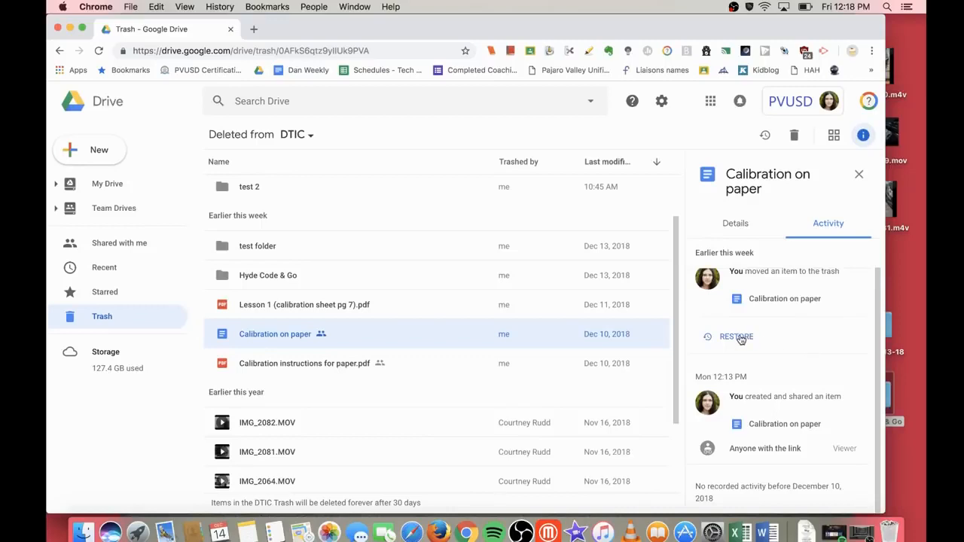